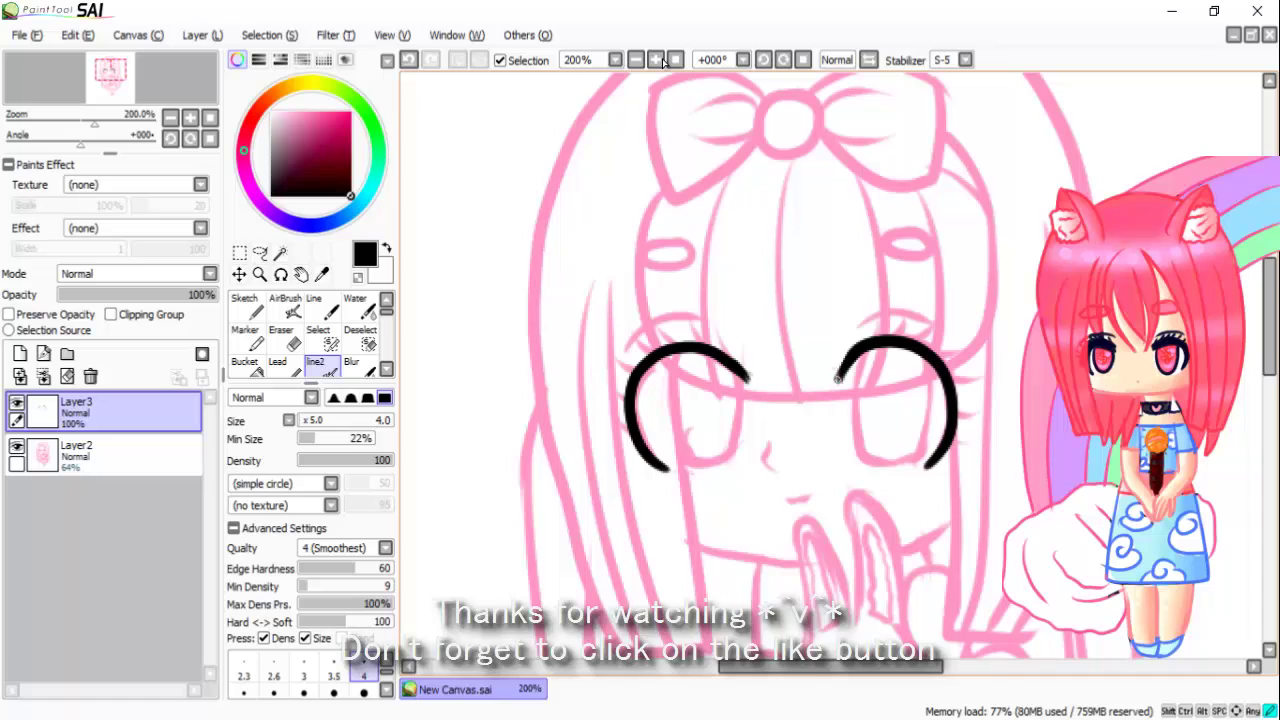
Step: Ink the upper lashes and iris outlines of both eyes, plus the nose and mouth, in black over the pink sketch
mouse_move(838, 378)
left_mouse_down()
mouse_move(887, 314)
mouse_move(939, 330)
mouse_move(940, 378)
left_mouse_up()
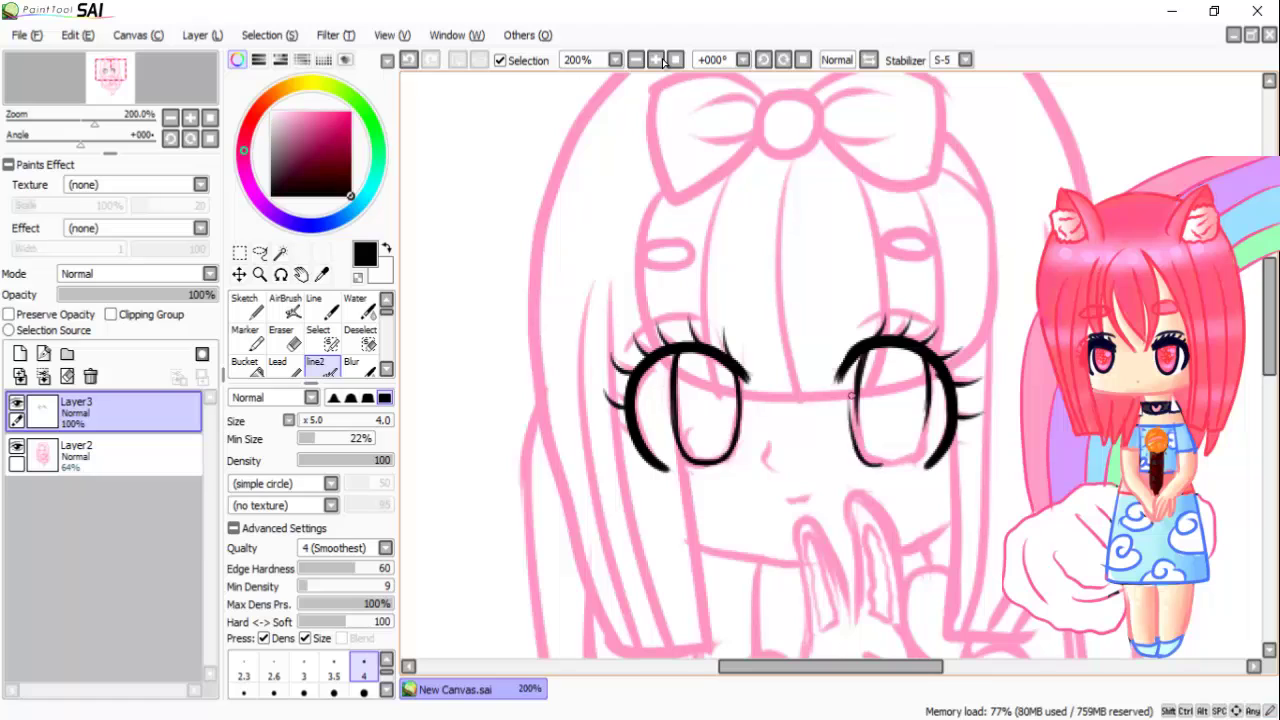
left_click_drag(856, 378, 870, 458)
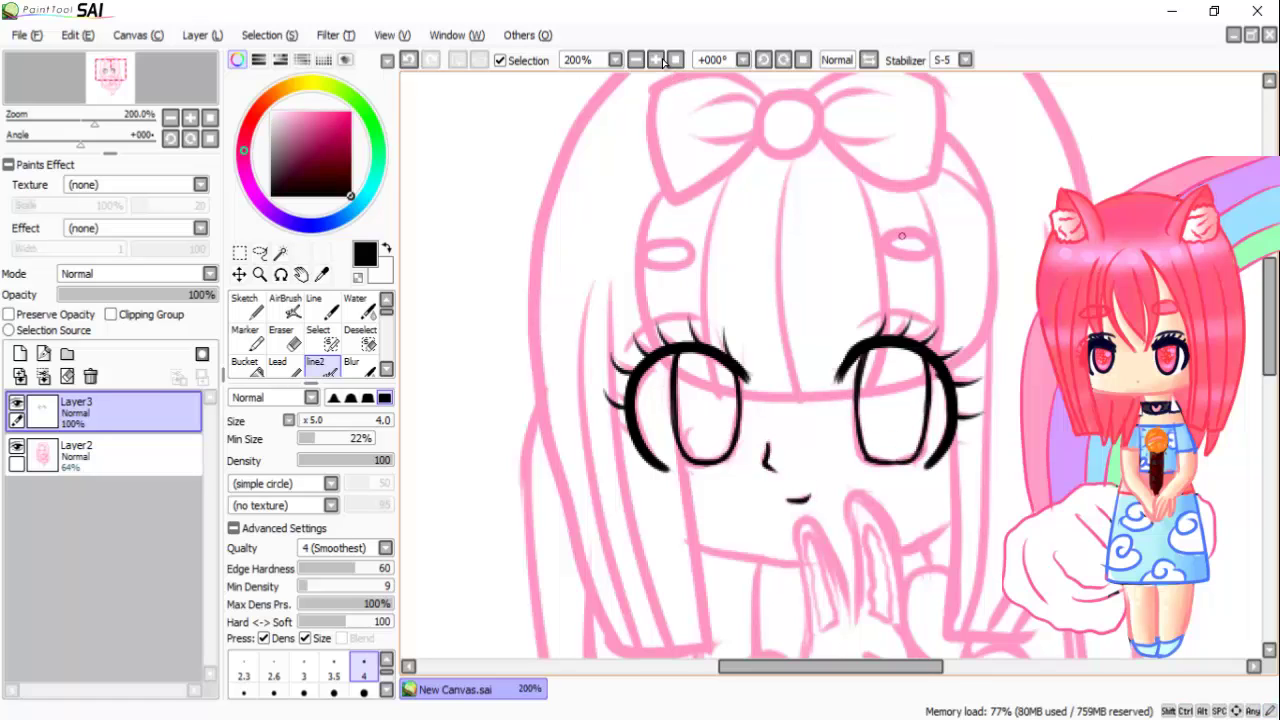
Step: Ink the outer contour of the fringe from the bow's left side, across the eyes and up to its right side
mouse_move(666, 187)
left_mouse_down()
mouse_move(794, 396)
mouse_move(950, 379)
mouse_move(988, 182)
left_mouse_up()
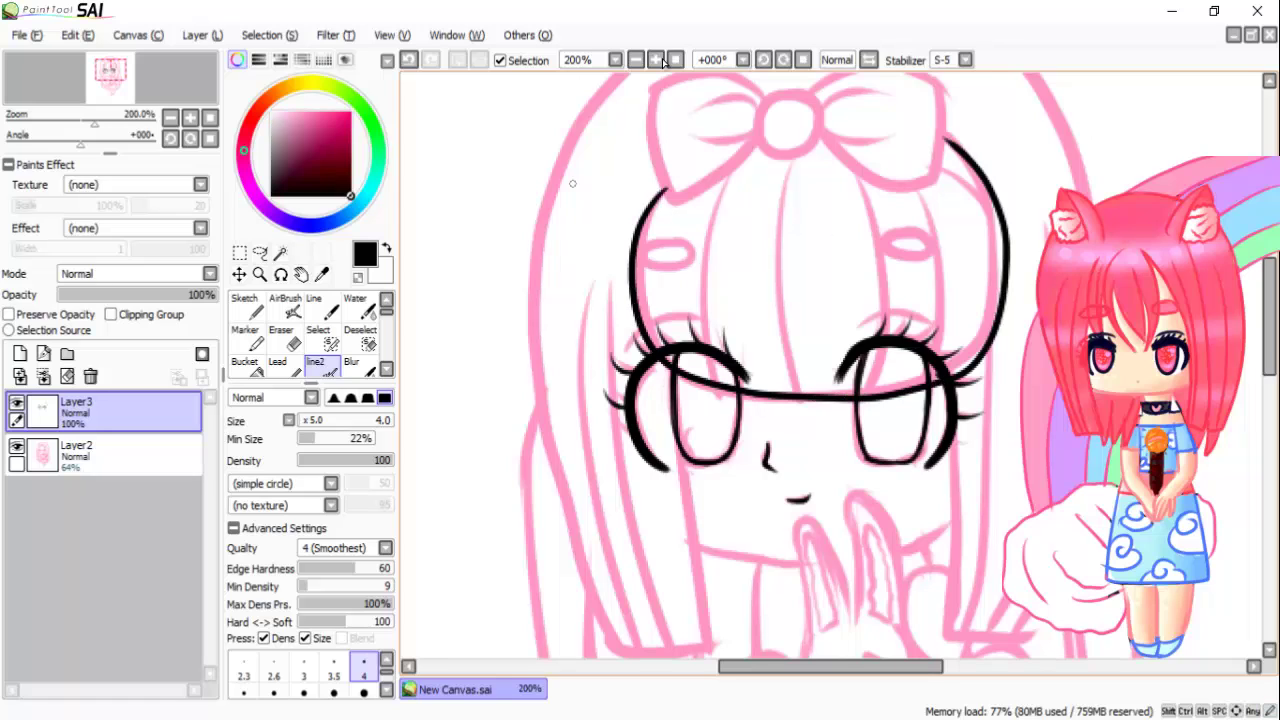
key("ctrl+z")
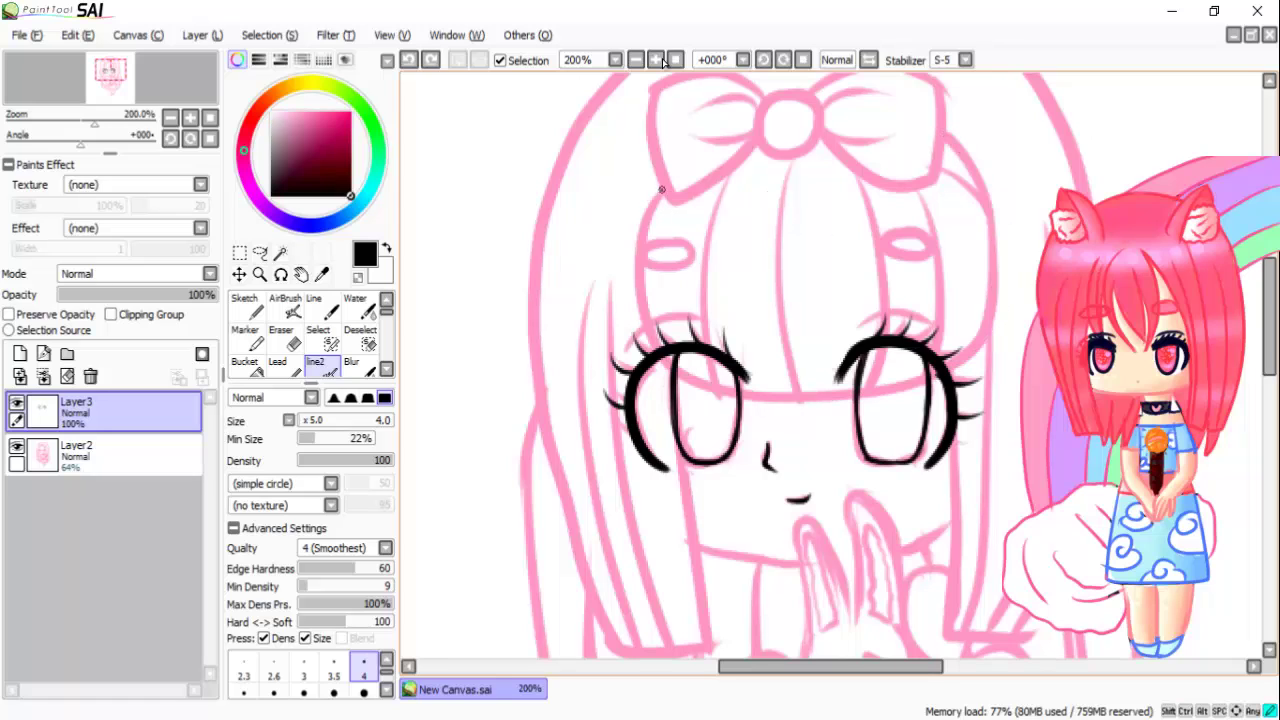
mouse_move(661, 189)
left_mouse_down()
mouse_move(864, 400)
mouse_move(992, 305)
mouse_move(945, 135)
left_mouse_up()
Step: Ink the left outline of the hair from the crown down around the blunt-cut side lock
scroll(845, 136, "up", 3)
mouse_move(816, 136)
left_mouse_down()
mouse_move(874, 137)
mouse_move(538, 424)
mouse_move(541, 536)
left_mouse_up()
key("ctrl+z")
left_click(662, 60)
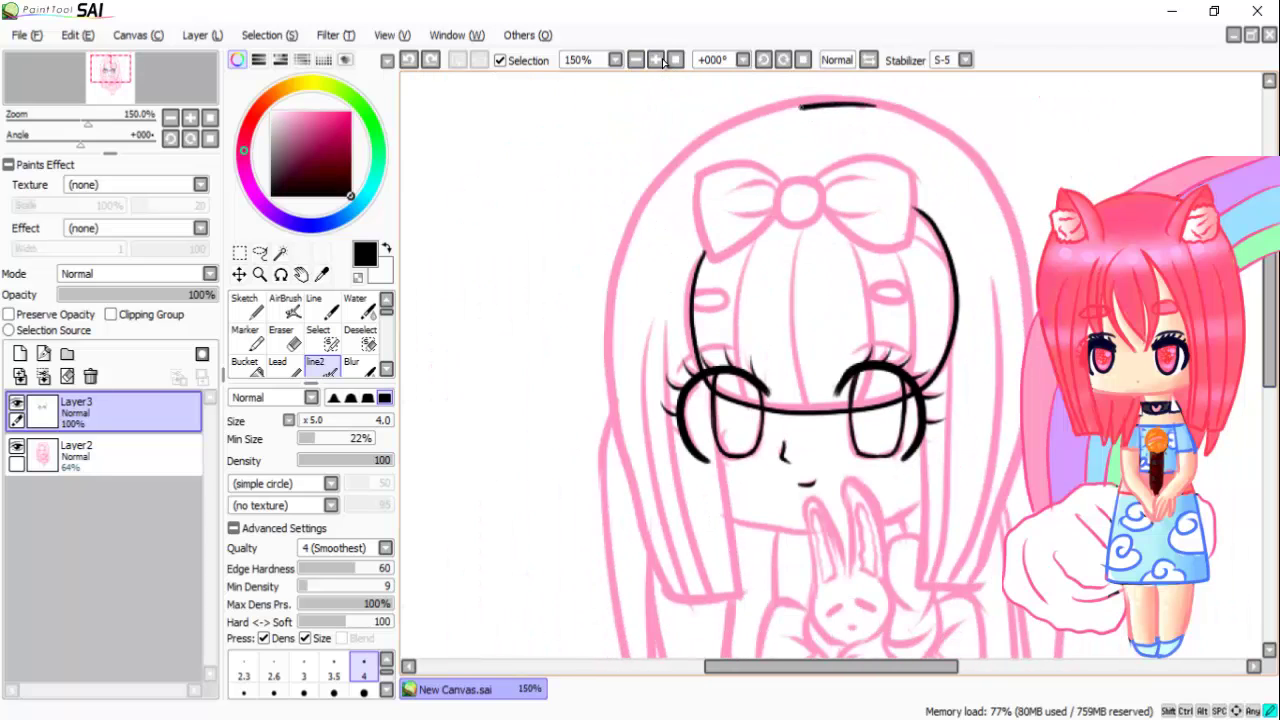
mouse_move(800, 104)
left_mouse_down()
mouse_move(656, 183)
mouse_move(609, 382)
mouse_move(661, 580)
mouse_move(724, 600)
mouse_move(710, 374)
left_mouse_up()
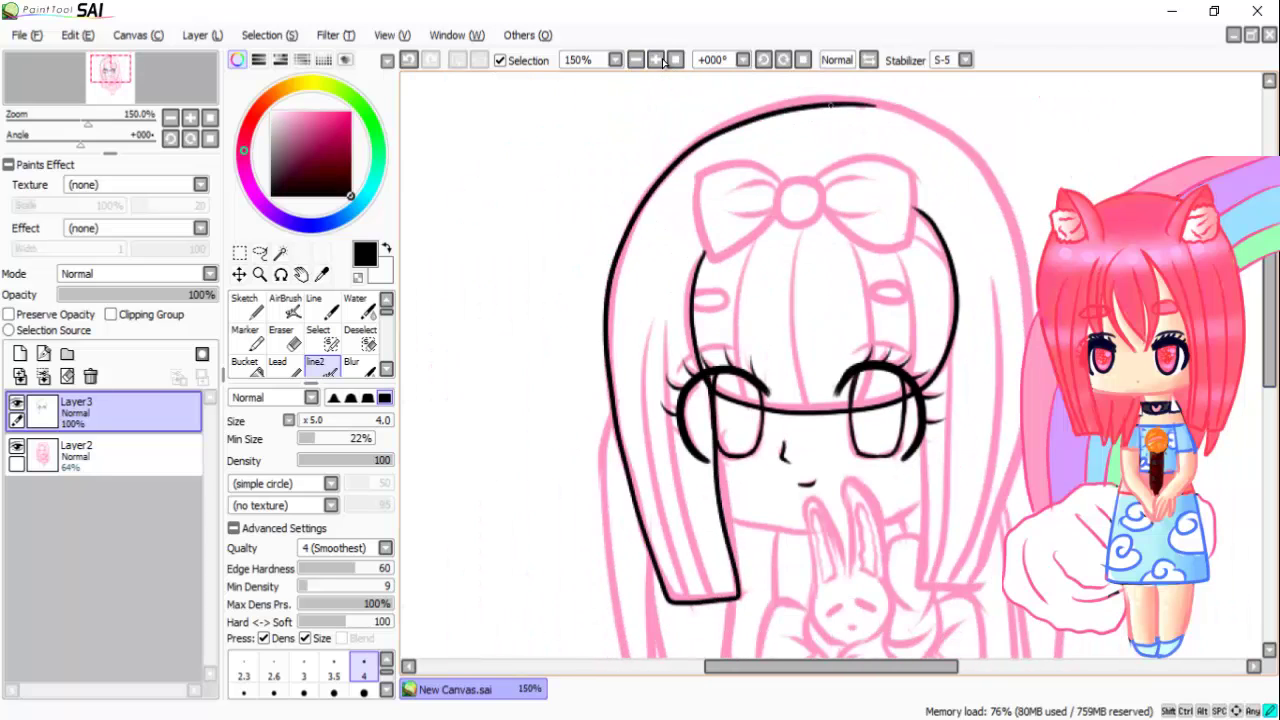
Step: Ink the right outline of the hair from the crown down and the inner edge of the right side lock
mouse_move(846, 102)
left_mouse_down()
mouse_move(946, 130)
mouse_move(1021, 245)
mouse_move(1004, 475)
mouse_move(914, 104)
mouse_move(1031, 290)
mouse_move(1026, 400)
mouse_move(960, 592)
left_mouse_up()
key("ctrl+z")
key("ctrl+z")
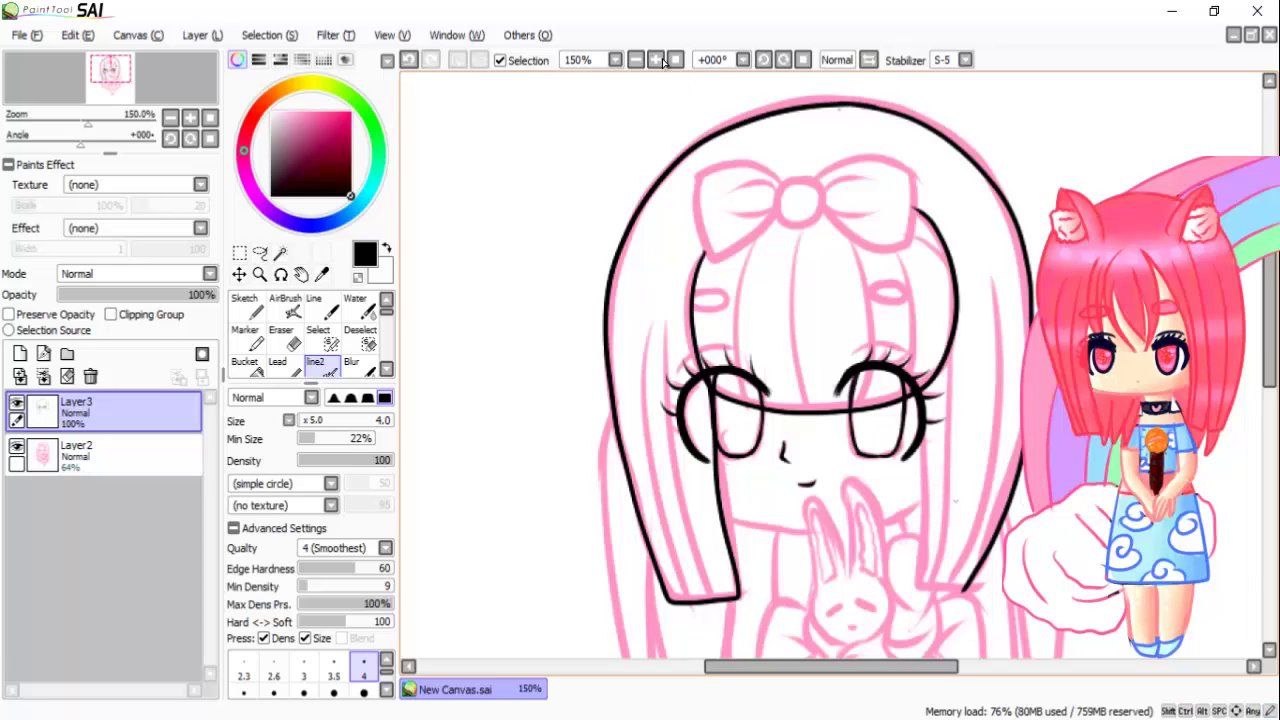
mouse_move(916, 404)
left_mouse_down()
mouse_move(914, 578)
mouse_move(984, 596)
left_mouse_up()
key("ctrl+z")
mouse_move(926, 426)
left_mouse_down()
mouse_move(970, 608)
mouse_move(922, 560)
left_mouse_up()
key("ctrl+z")
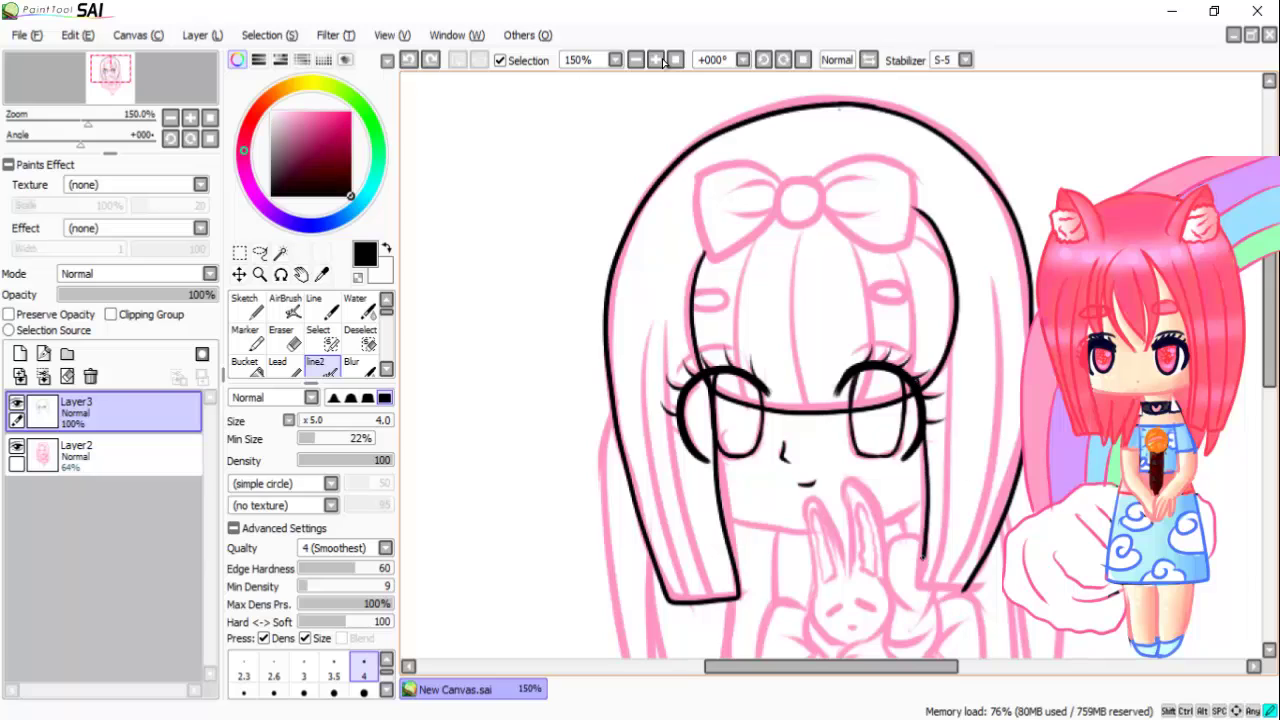
Step: Ink the long strand lines inside the left and right side locks
scroll(820, 360, "down", 3)
mouse_move(646, 178)
left_mouse_down()
mouse_move(675, 435)
mouse_move(684, 388)
left_mouse_up()
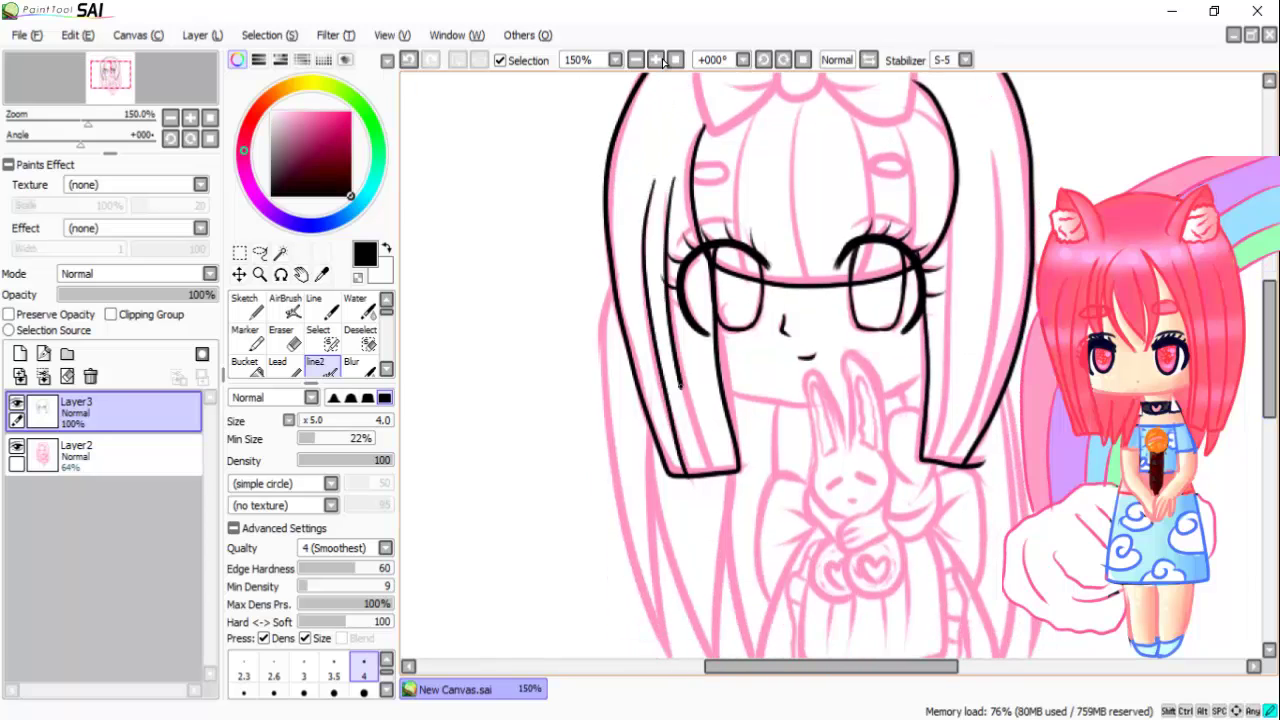
left_click_drag(952, 184, 950, 372)
key("ctrl+z")
left_click_drag(948, 228, 936, 470)
left_click_drag(988, 148, 956, 464)
Step: Ink the vertical strand lines dividing the fringe below the bow
left_click_drag(801, 106, 797, 265)
left_click_drag(856, 142, 857, 280)
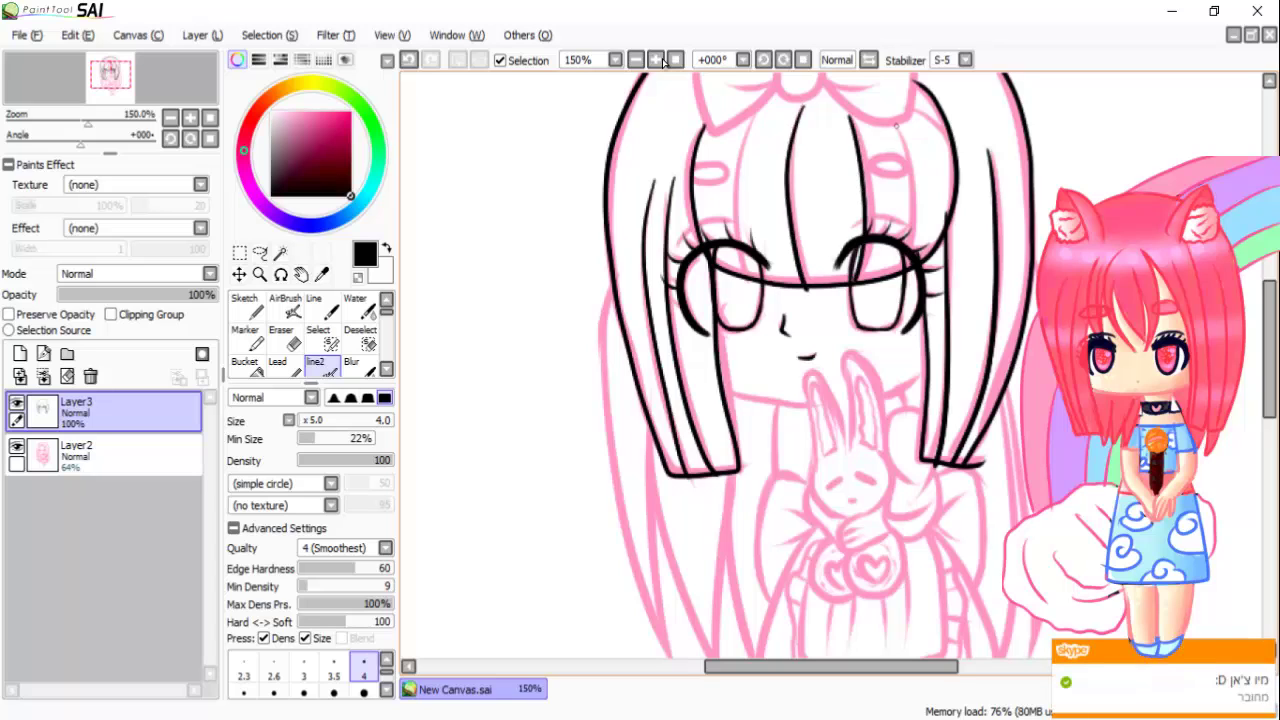
left_click_drag(758, 110, 726, 224)
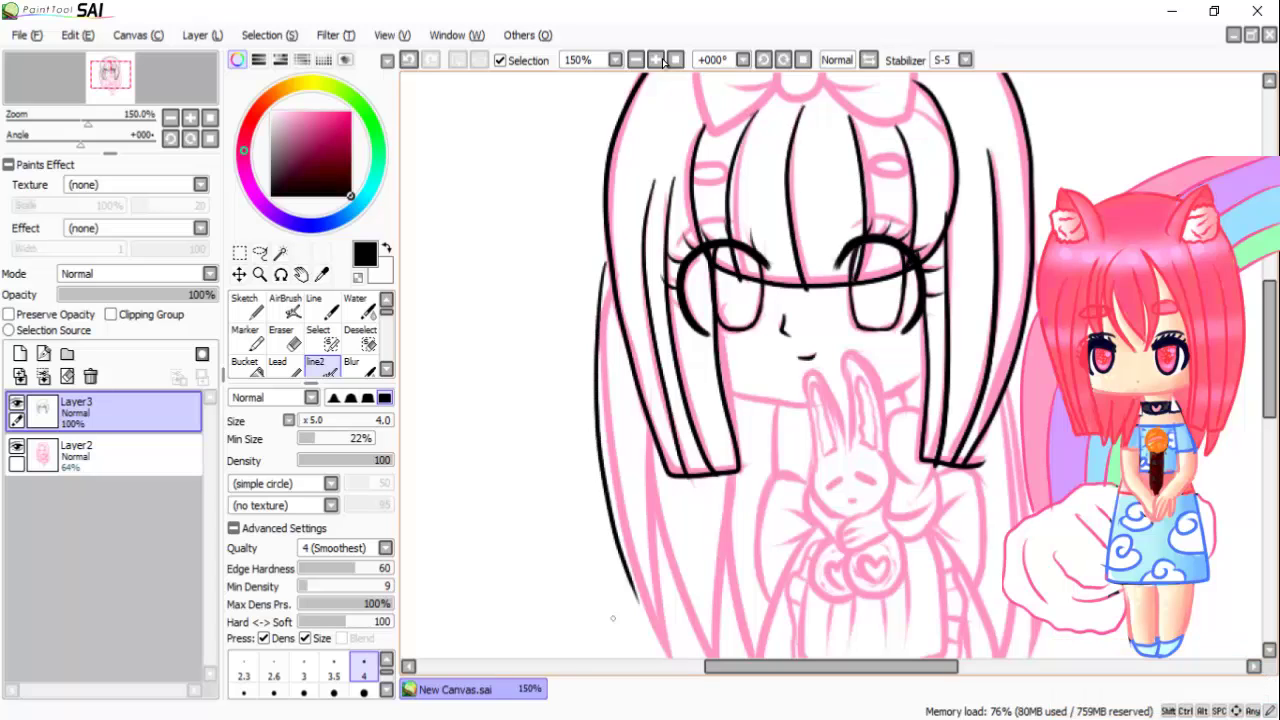
left_click(196, 185)
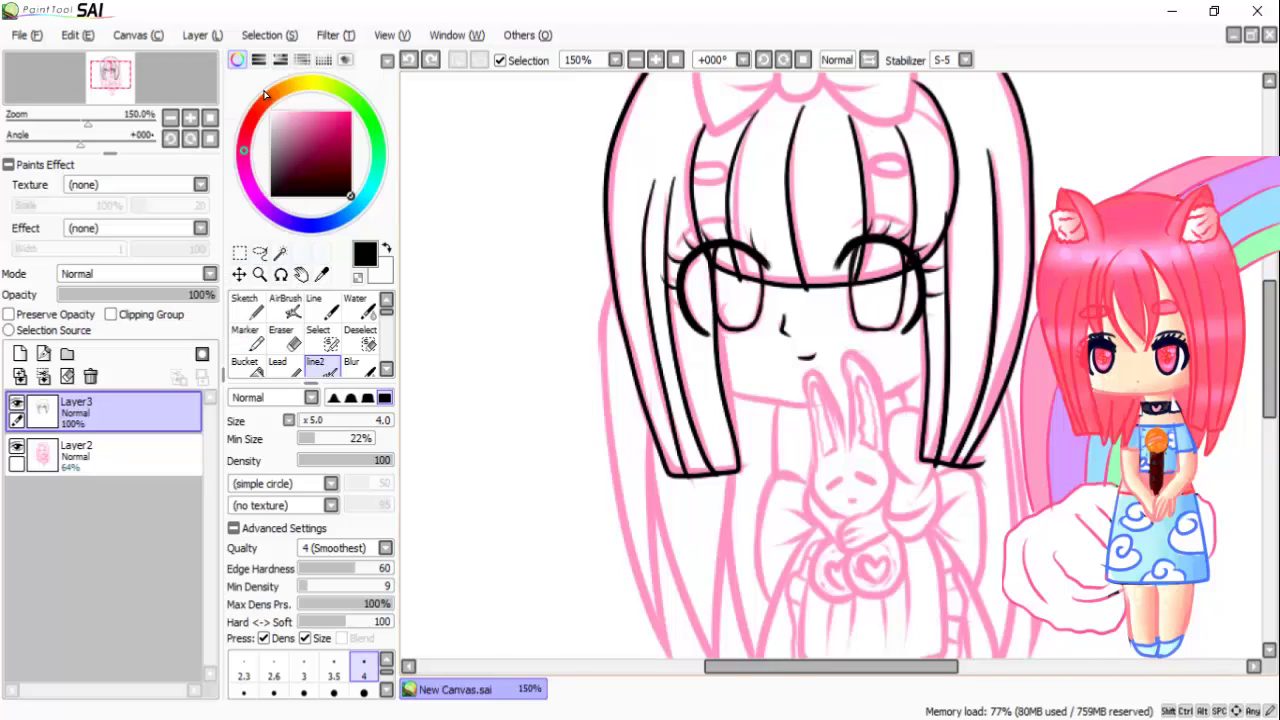
right_click(1203, 719)
Step: Ink the long, pointed back-hair strands hanging below the left side lock
mouse_move(612, 280)
left_mouse_down()
mouse_move(625, 545)
mouse_move(668, 655)
left_mouse_up()
scroll(830, 360, "down", 3)
left_click_drag(648, 310, 660, 502)
key("ctrl+z")
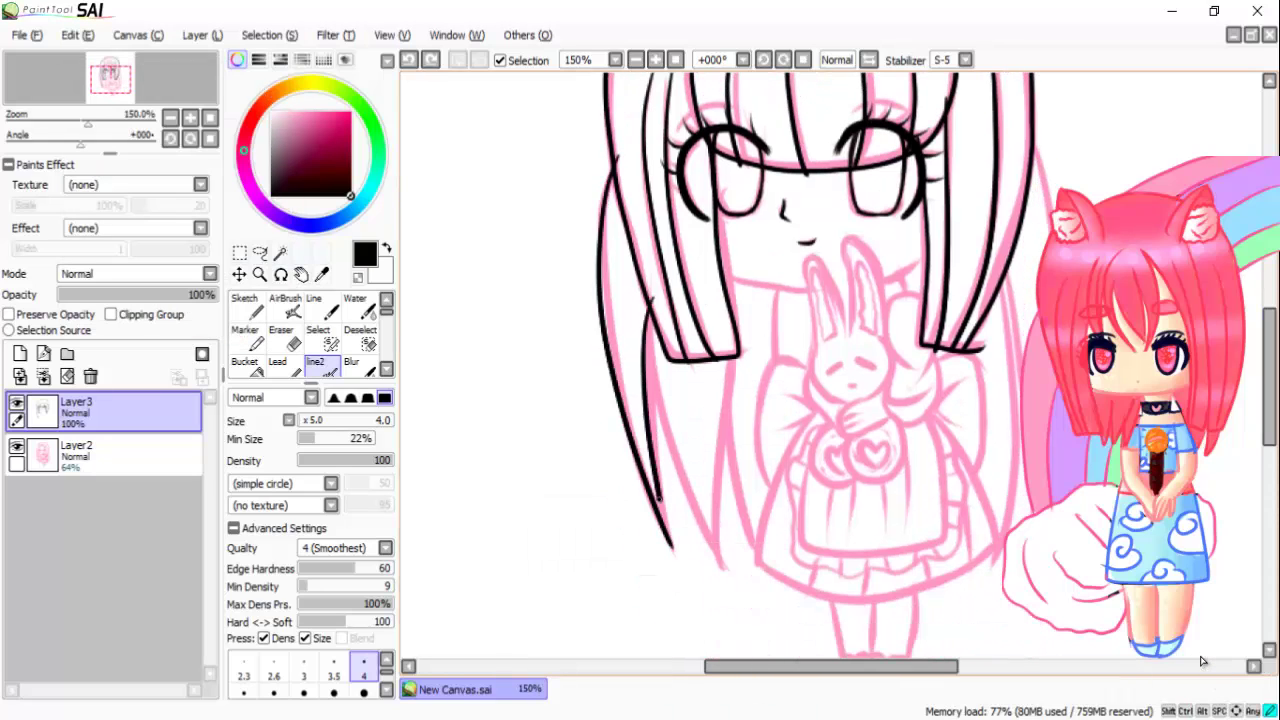
left_click_drag(733, 342, 720, 555)
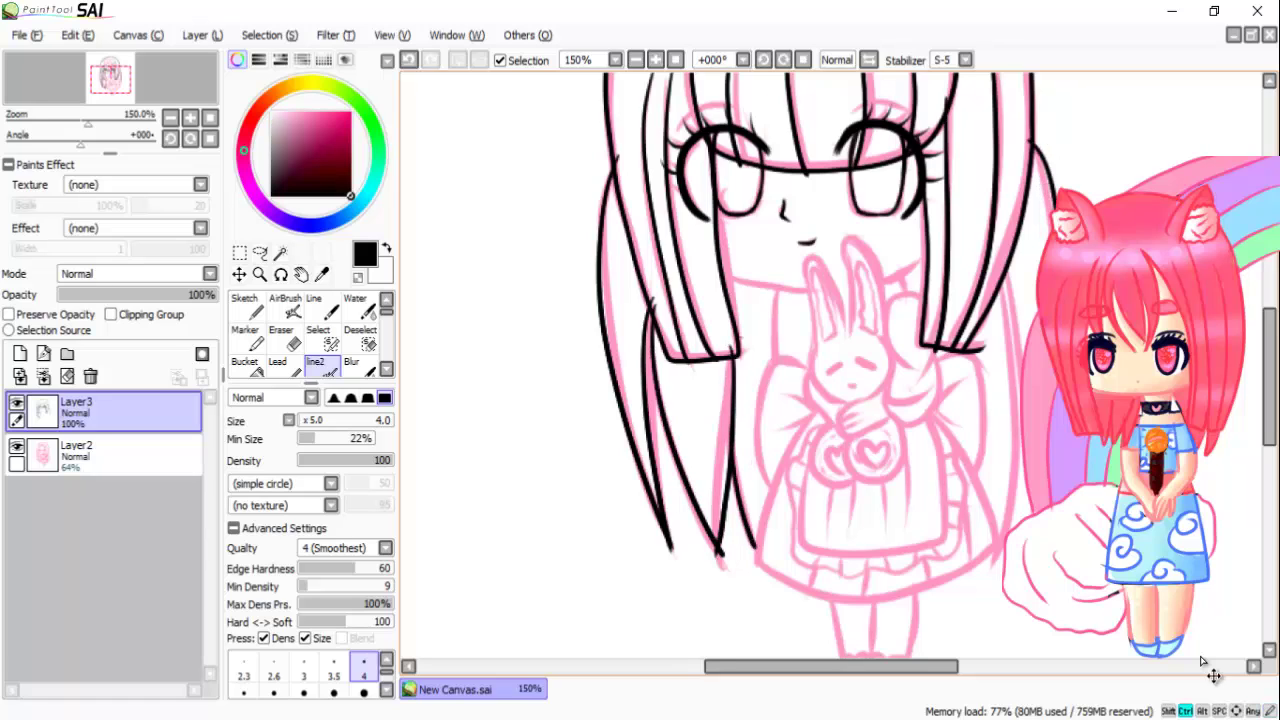
Step: Ink the long back-hair strands on the right side of the body
left_click_drag(1045, 140, 1052, 208)
left_click_drag(1016, 282, 1000, 550)
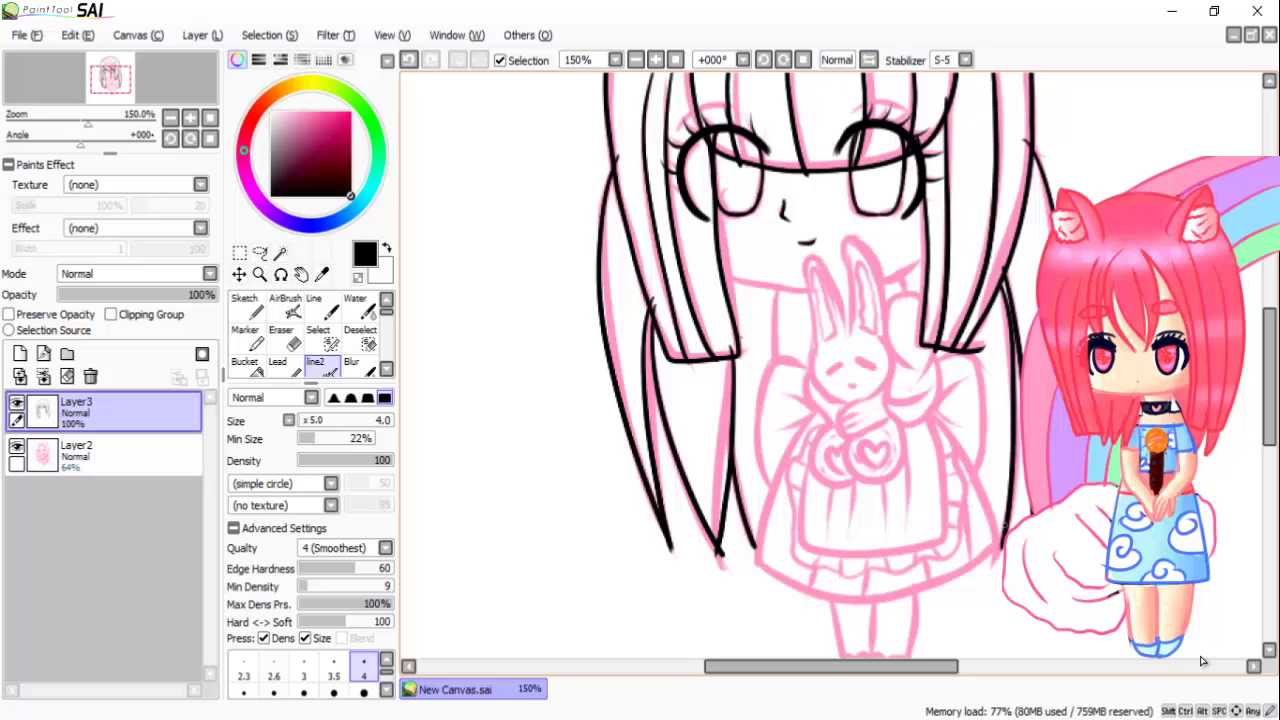
key("ctrl+z")
Step: Ink the bunny's two ears and the round outline of its head at 300% zoom
key("ctrl+plus")
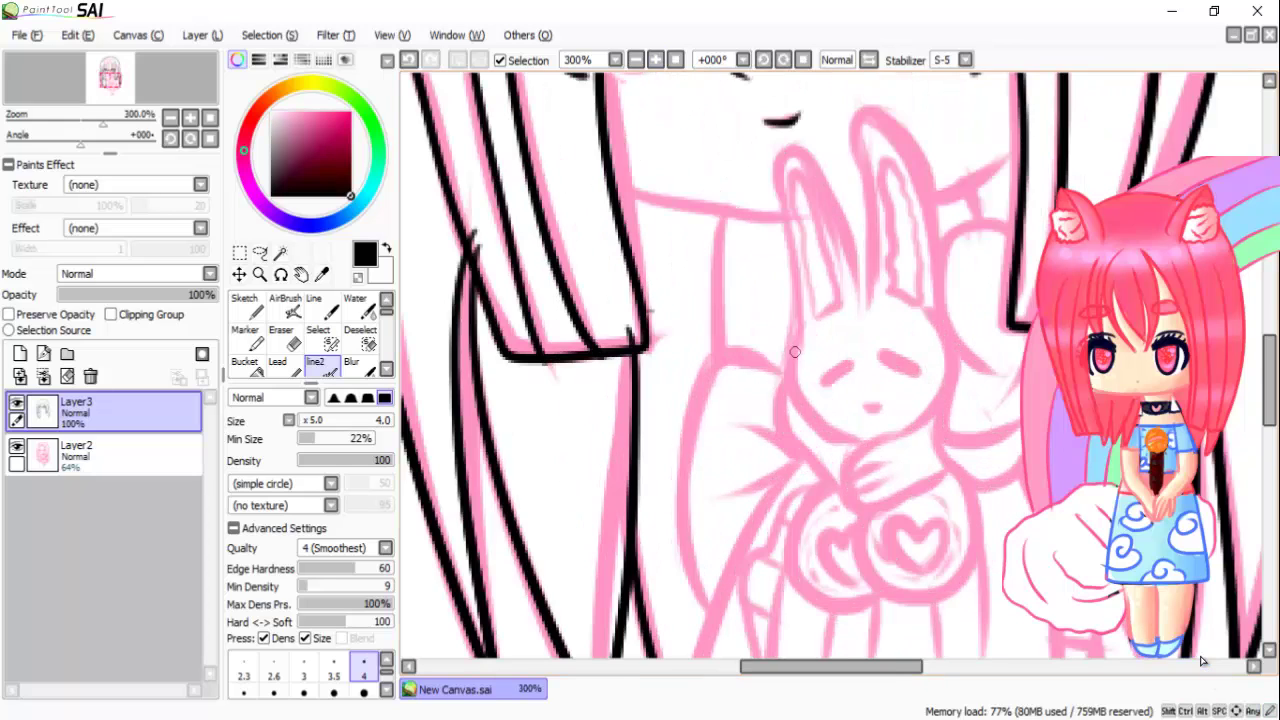
mouse_move(777, 160)
left_mouse_down()
mouse_move(830, 215)
mouse_move(862, 305)
mouse_move(902, 127)
mouse_move(950, 290)
mouse_move(865, 108)
mouse_move(868, 440)
left_mouse_up()
key("ctrl+z")
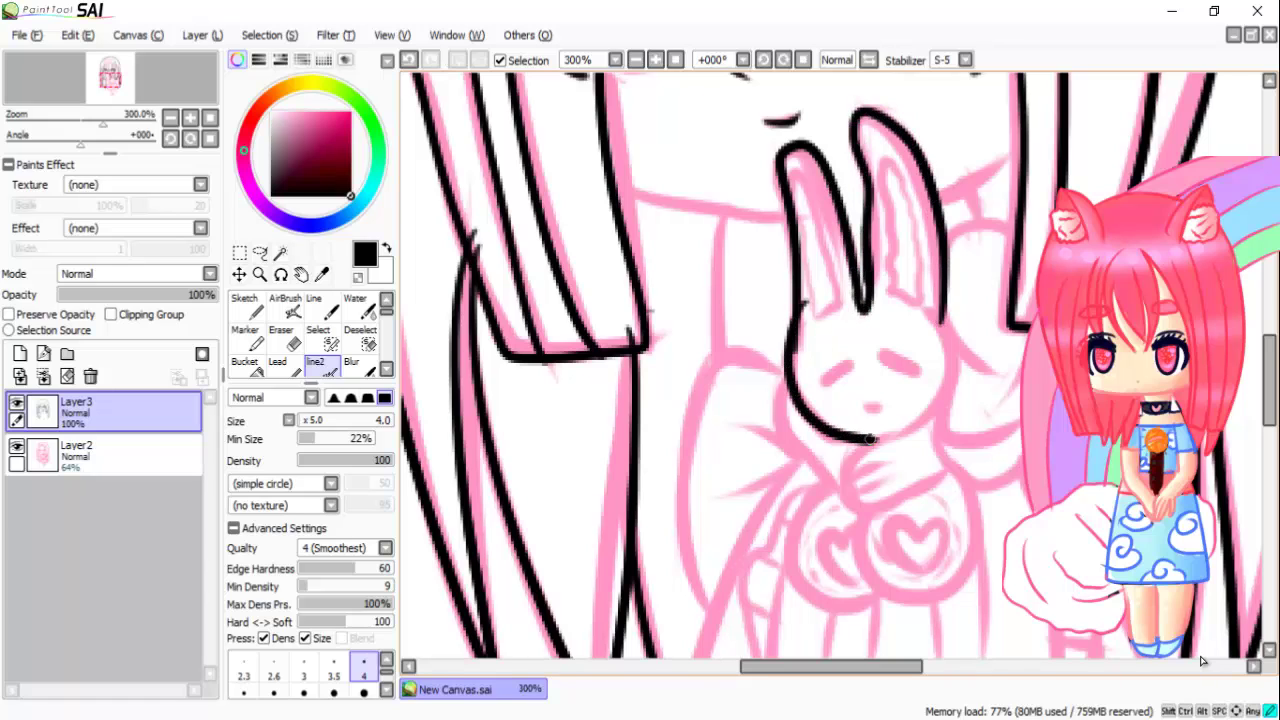
mouse_move(930, 305)
left_mouse_down()
mouse_move(870, 440)
mouse_move(948, 336)
mouse_move(860, 446)
left_mouse_up()
key("ctrl+z")
key("ctrl+z")
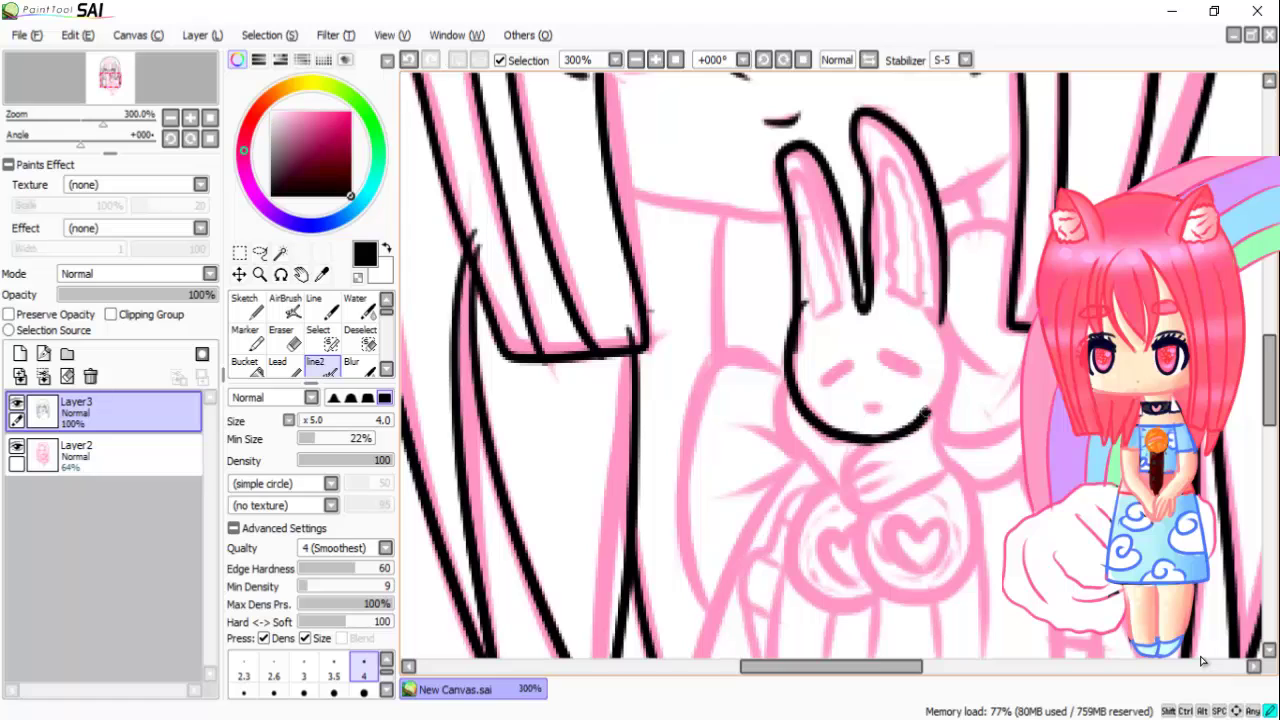
key("ctrl+z")
mouse_move(934, 305)
left_mouse_down()
mouse_move(950, 415)
mouse_move(950, 345)
mouse_move(946, 372)
mouse_move(862, 440)
left_mouse_up()
key("ctrl+z")
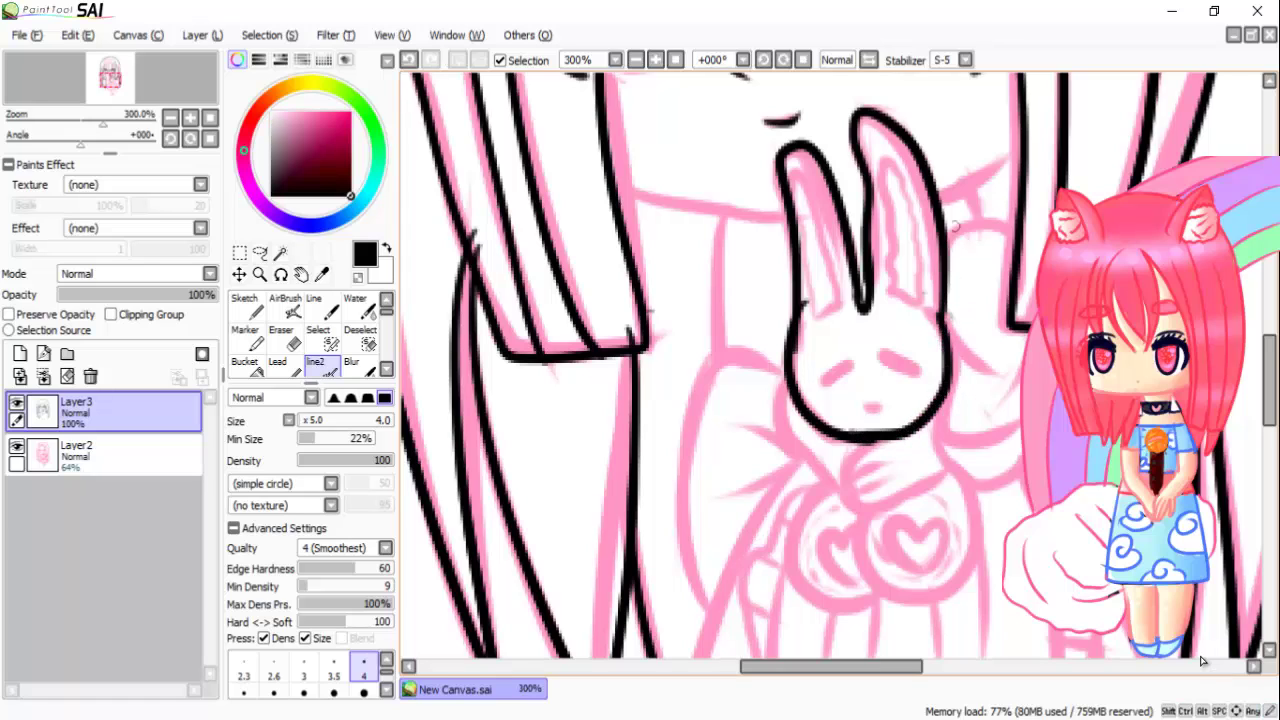
Step: Ink the girl's jawline on both sides of the bunny's ears and the hand and arm holding the bunny
left_click_drag(930, 196, 1020, 146)
left_click_drag(612, 190, 773, 213)
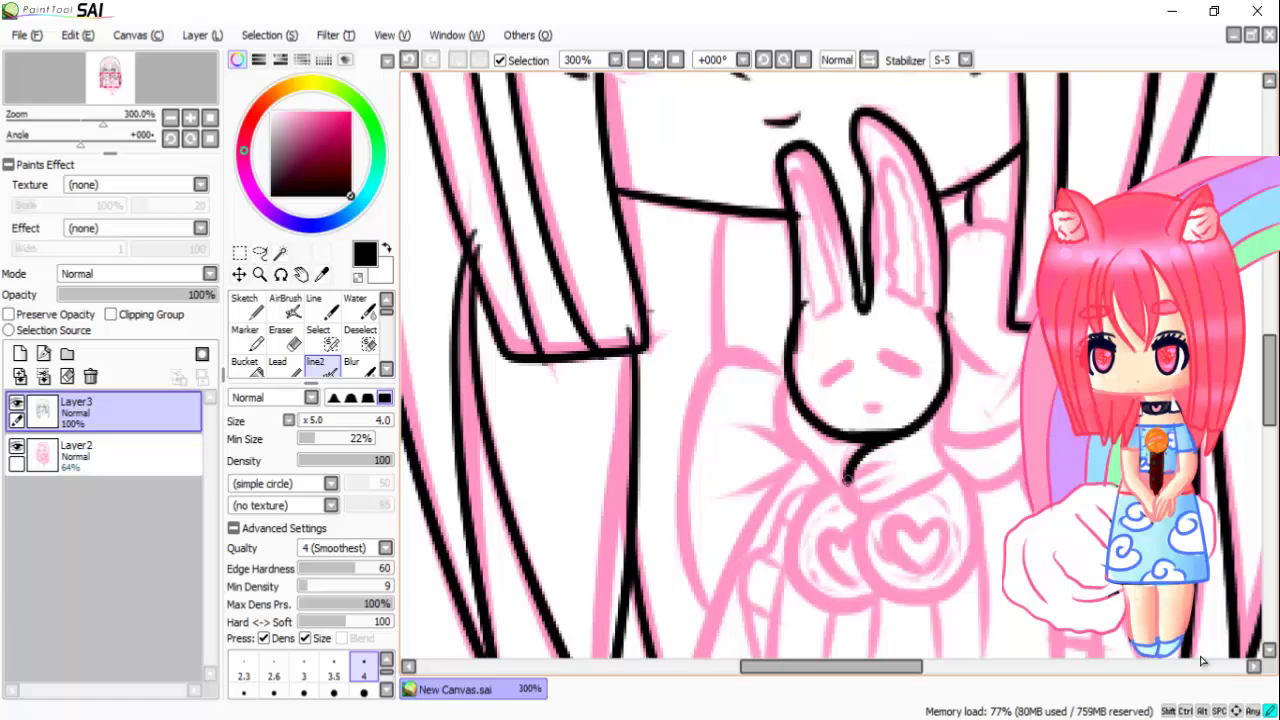
mouse_move(848, 482)
left_mouse_down()
mouse_move(873, 502)
mouse_move(938, 472)
left_mouse_up()
key("ctrl+z")
mouse_move(786, 384)
left_mouse_down()
mouse_move(859, 505)
mouse_move(896, 458)
left_mouse_up()
left_click_drag(854, 494, 882, 483)
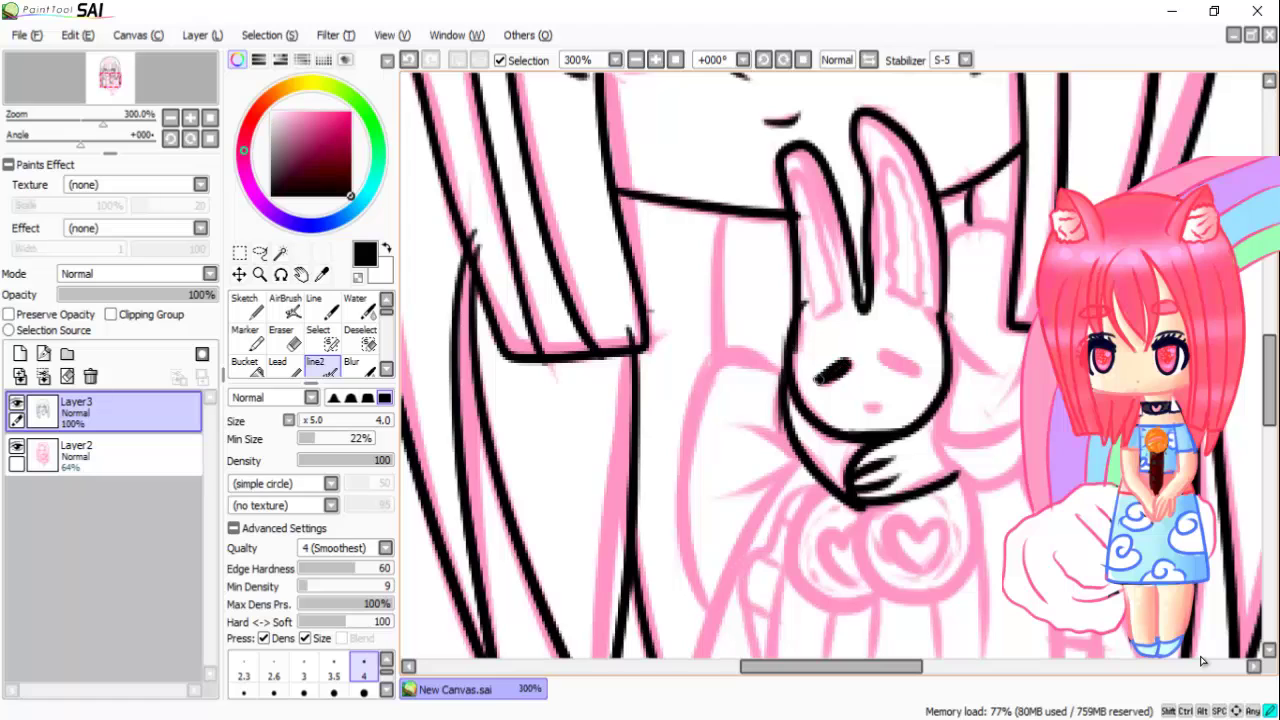
Step: Ink the bunny's eyes, nose, mouth and inner ears, plus the rounded shoulder beside its head
key("ctrl+z")
mouse_move(882, 360)
left_mouse_down()
mouse_move(916, 368)
mouse_move(904, 366)
left_mouse_up()
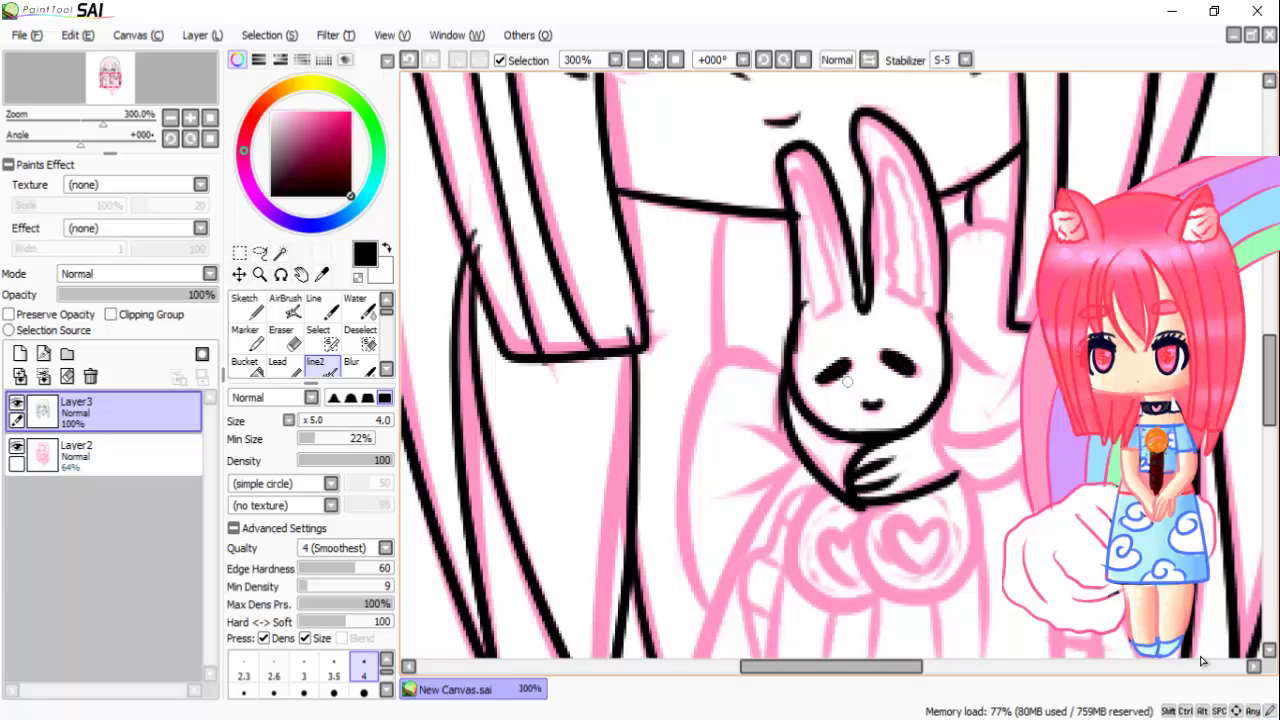
left_click_drag(935, 260, 1010, 254)
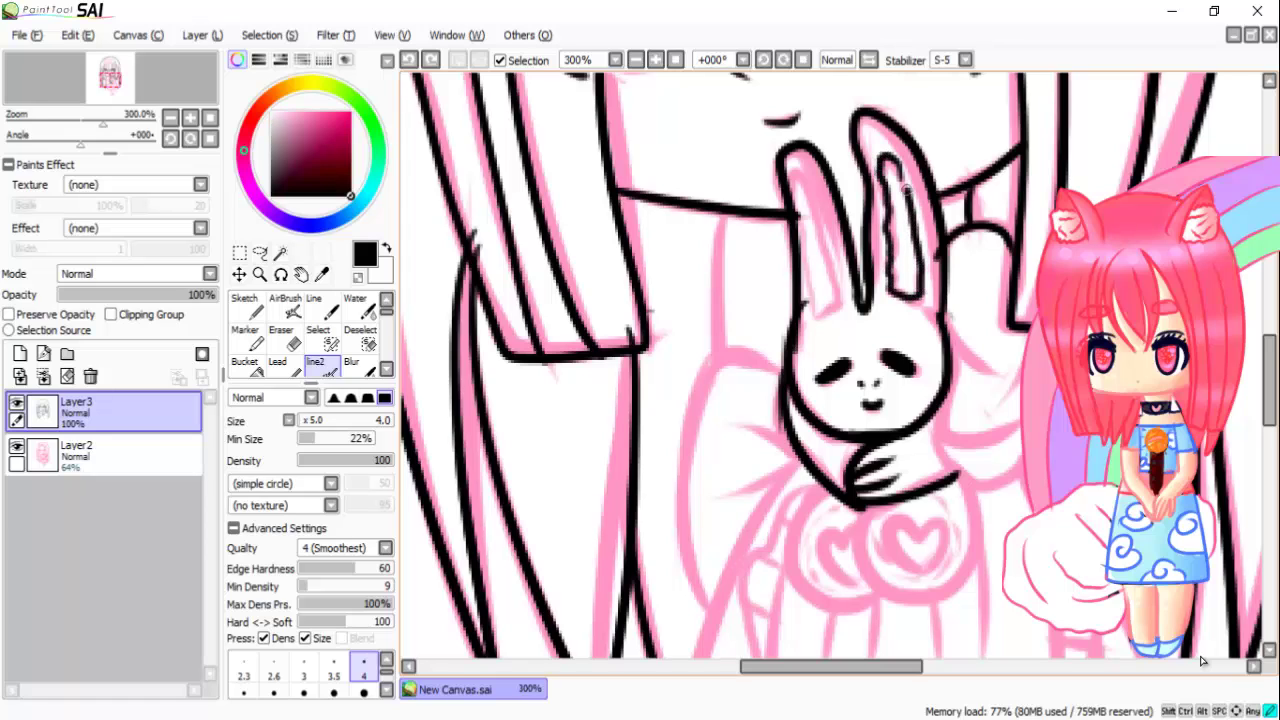
left_click_drag(891, 166, 908, 194)
left_click_drag(848, 306, 830, 234)
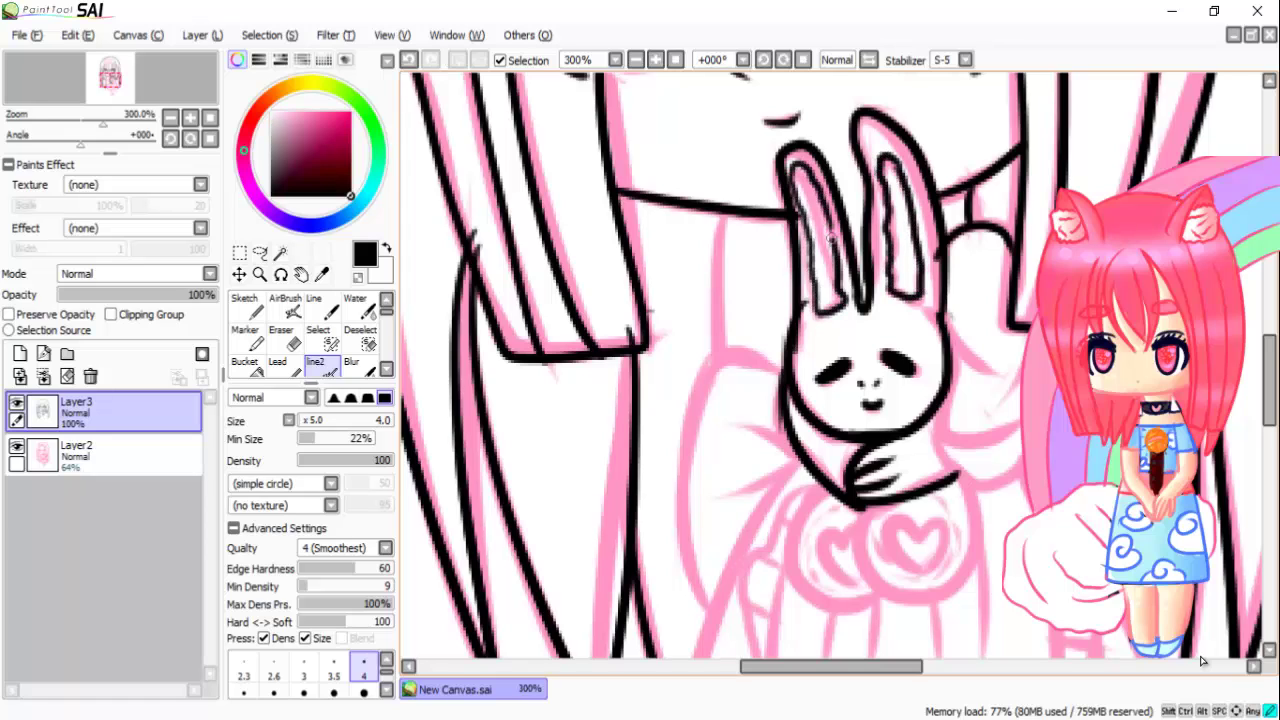
Step: Ink the fold lines and lower cuff of the right sleeve beside the bunny's head
left_click_drag(1020, 362, 996, 418)
left_click_drag(938, 294, 1000, 390)
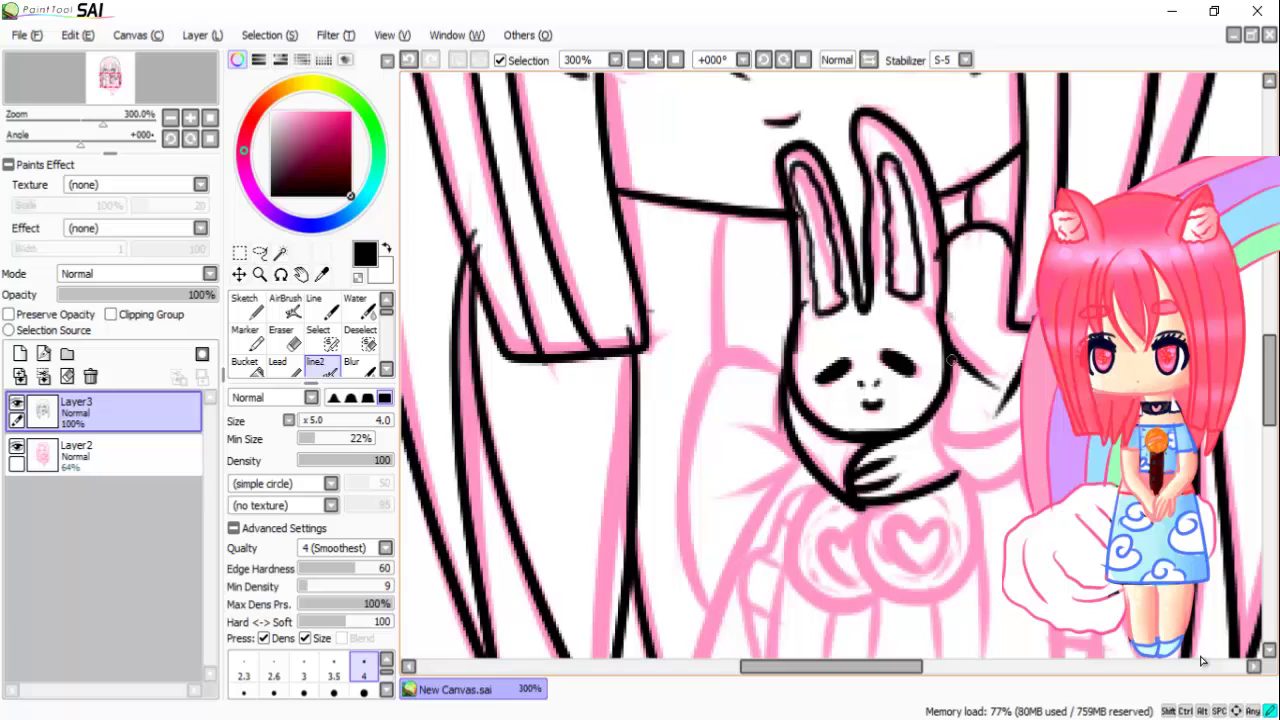
mouse_move(928, 368)
left_mouse_down()
mouse_move(957, 475)
mouse_move(1000, 463)
left_mouse_up()
key("ctrl+z")
left_click_drag(937, 418, 1014, 428)
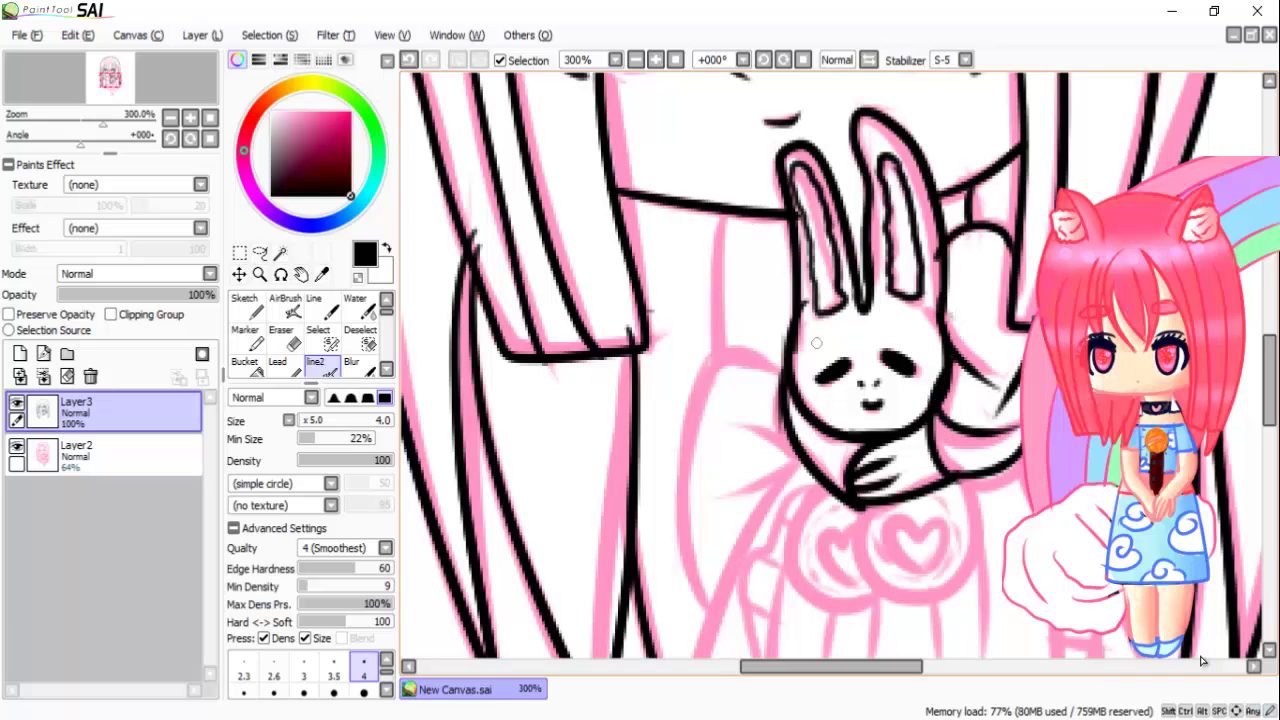
Step: Ink the outer contours of the clothing on both sides of the bunny, from the shoulders down
scroll(816, 343, "down", 3)
mouse_move(790, 166)
left_mouse_down()
mouse_move(713, 145)
mouse_move(679, 378)
mouse_move(693, 200)
mouse_move(708, 398)
left_mouse_up()
key("ctrl+z")
left_click_drag(1136, 126, 1040, 190)
key("ctrl+z")
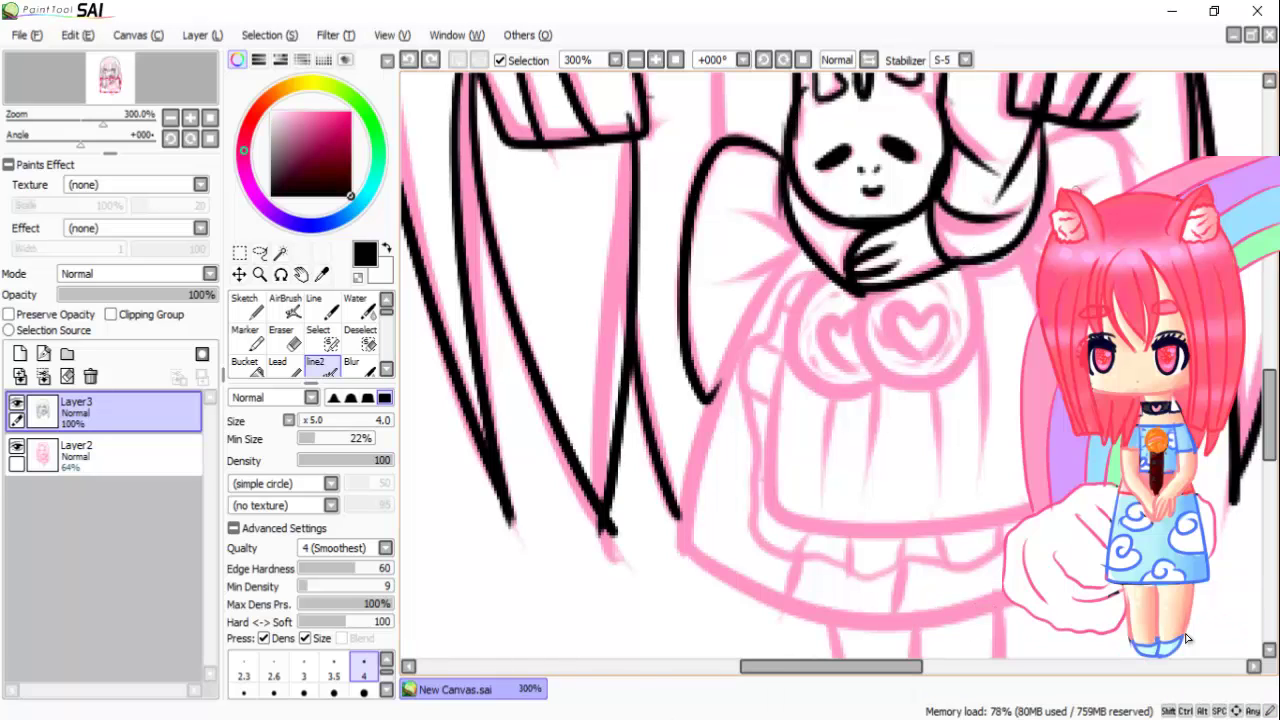
left_click_drag(1090, 122, 1040, 150)
key("ctrl+z")
left_click_drag(1138, 118, 1080, 186)
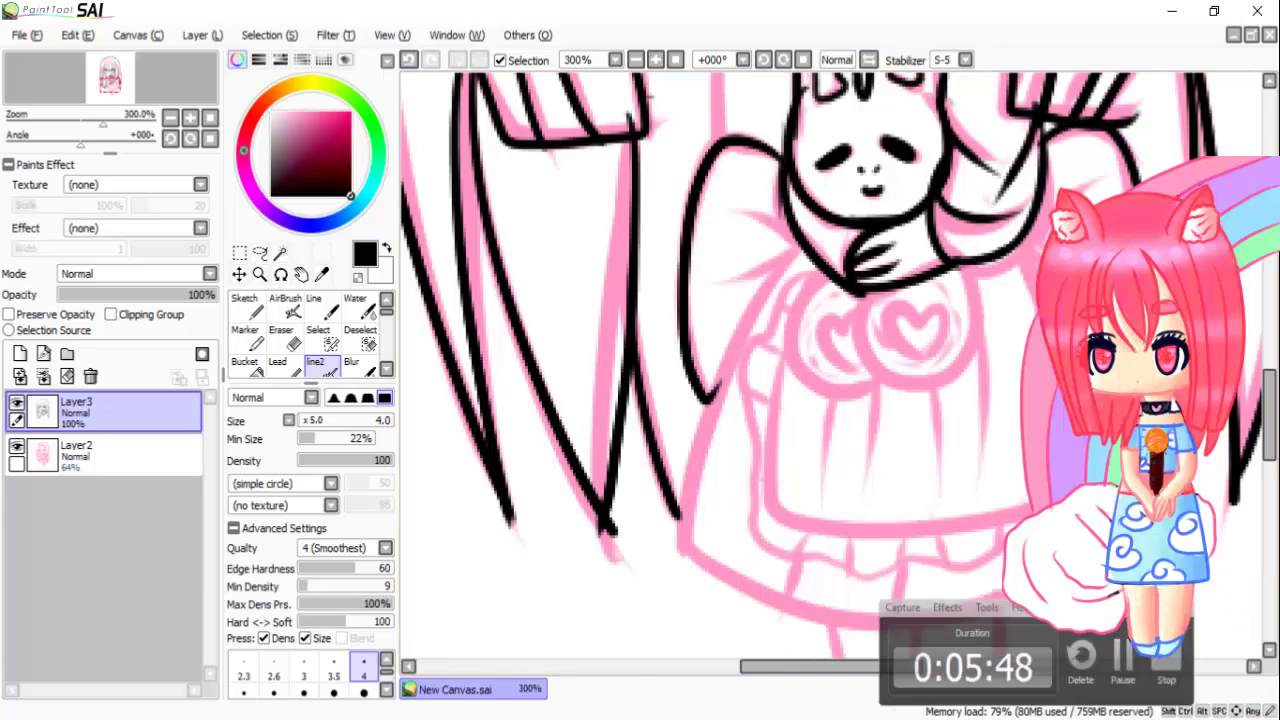
Step: Ink the skirt's flared sides and its curved bottom hem
left_click_drag(801, 244, 716, 394)
key("ctrl+z")
mouse_move(800, 244)
left_mouse_down()
mouse_move(733, 350)
mouse_move(665, 568)
mouse_move(1022, 628)
left_mouse_up()
key("ctrl+z")
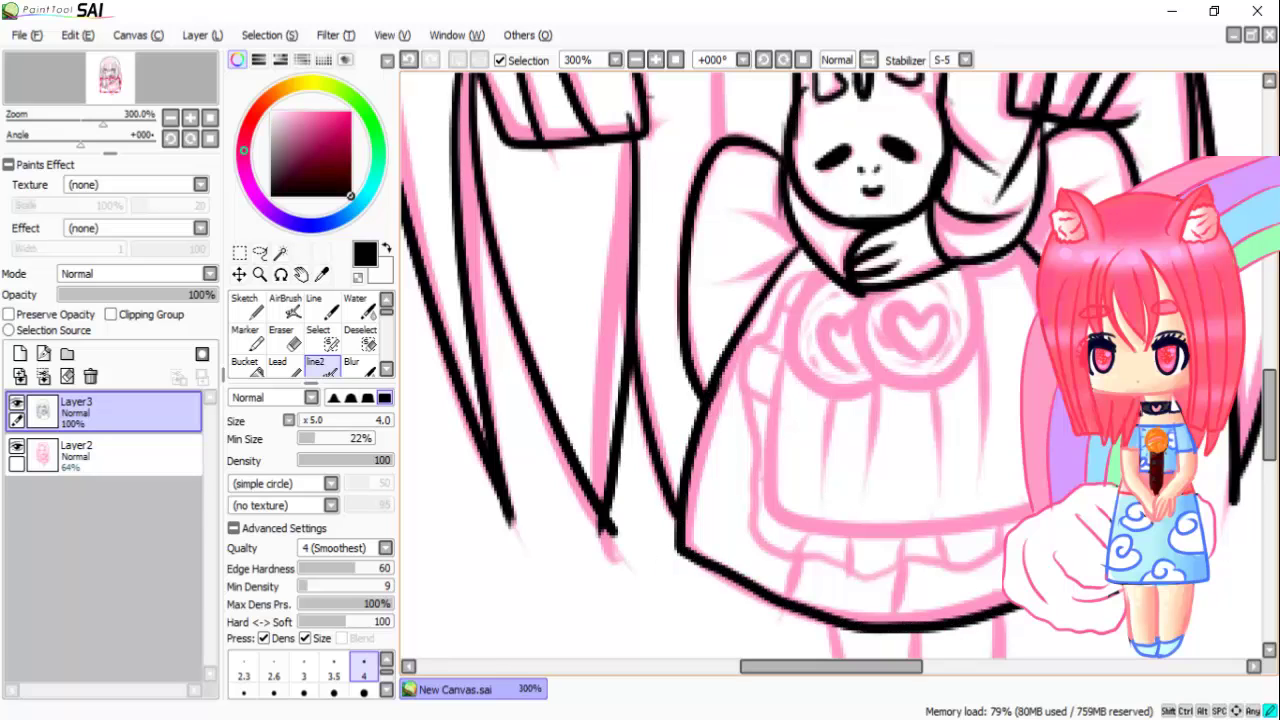
Step: Ink both legs below the skirt, the round ankle trims and the small pointed shoes
scroll(830, 365, "down", 5)
mouse_move(822, 242)
left_mouse_down()
mouse_move(846, 378)
mouse_move(906, 378)
left_mouse_up()
key("ctrl+z")
mouse_move(910, 252)
left_mouse_down()
mouse_move(910, 396)
mouse_move(985, 372)
mouse_move(945, 392)
left_mouse_up()
left_click_drag(992, 240, 973, 355)
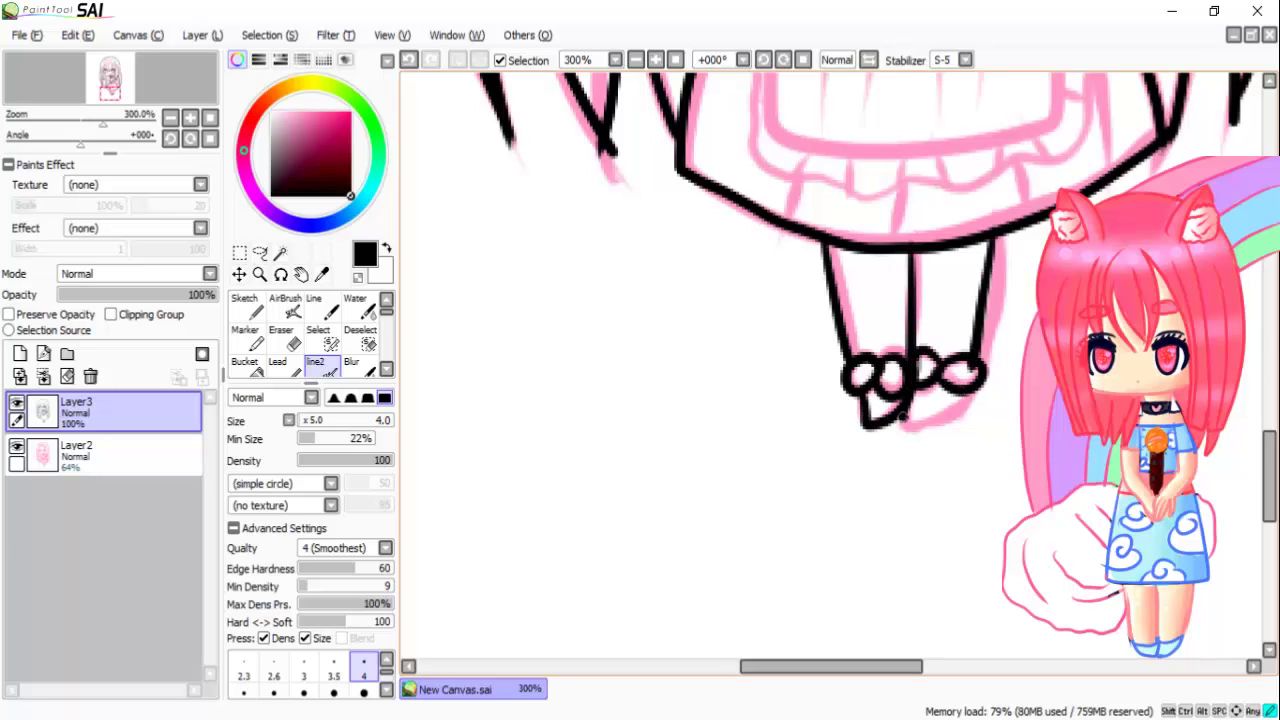
mouse_move(902, 410)
left_mouse_down()
mouse_move(948, 404)
mouse_move(975, 368)
left_mouse_up()
Step: Ink the two short oval eyebrows and the eyelid creases above both eyes
scroll(975, 370, "up", 5)
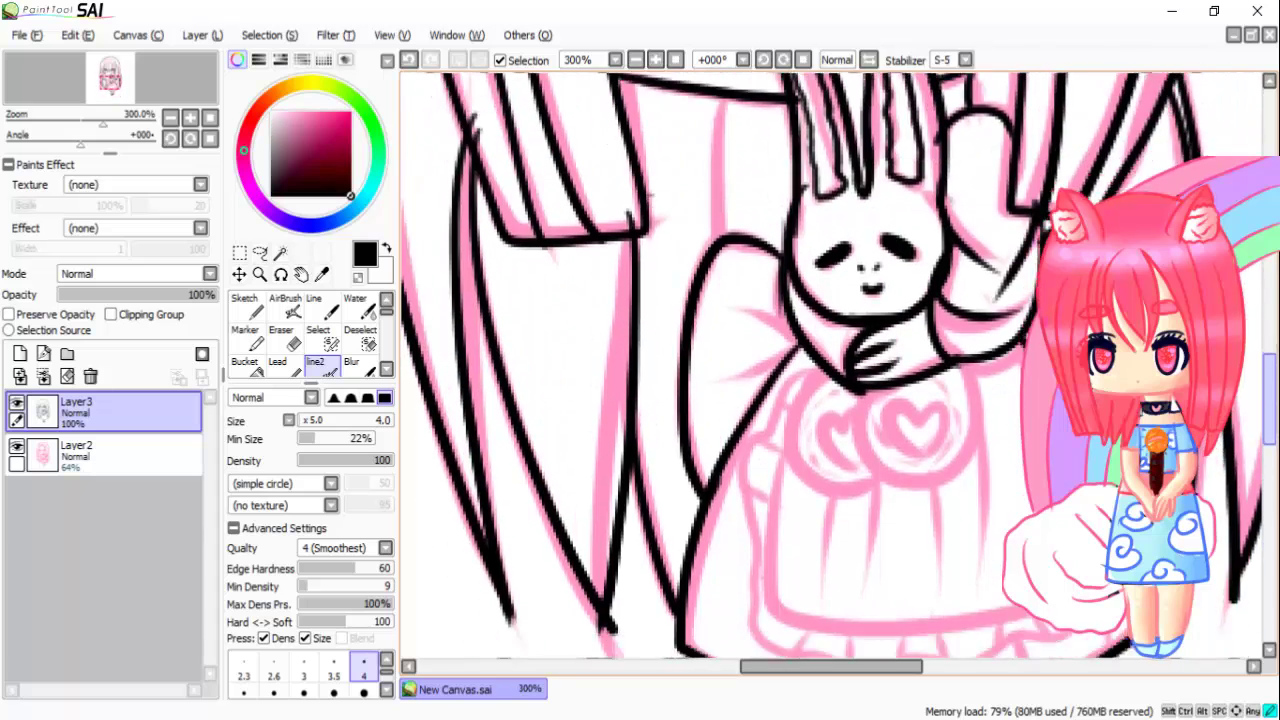
scroll(974, 345, "up", 10)
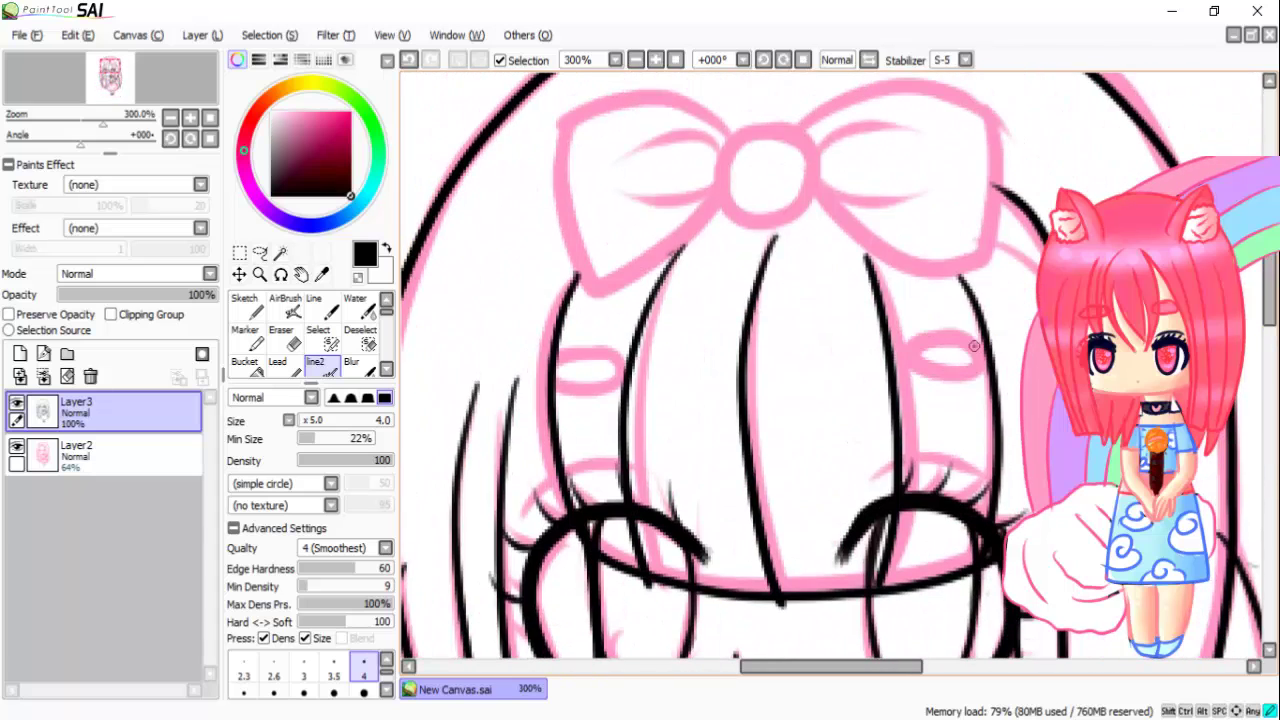
left_click_drag(973, 345, 976, 356)
left_click_drag(590, 355, 626, 370)
left_click_drag(522, 518, 630, 465)
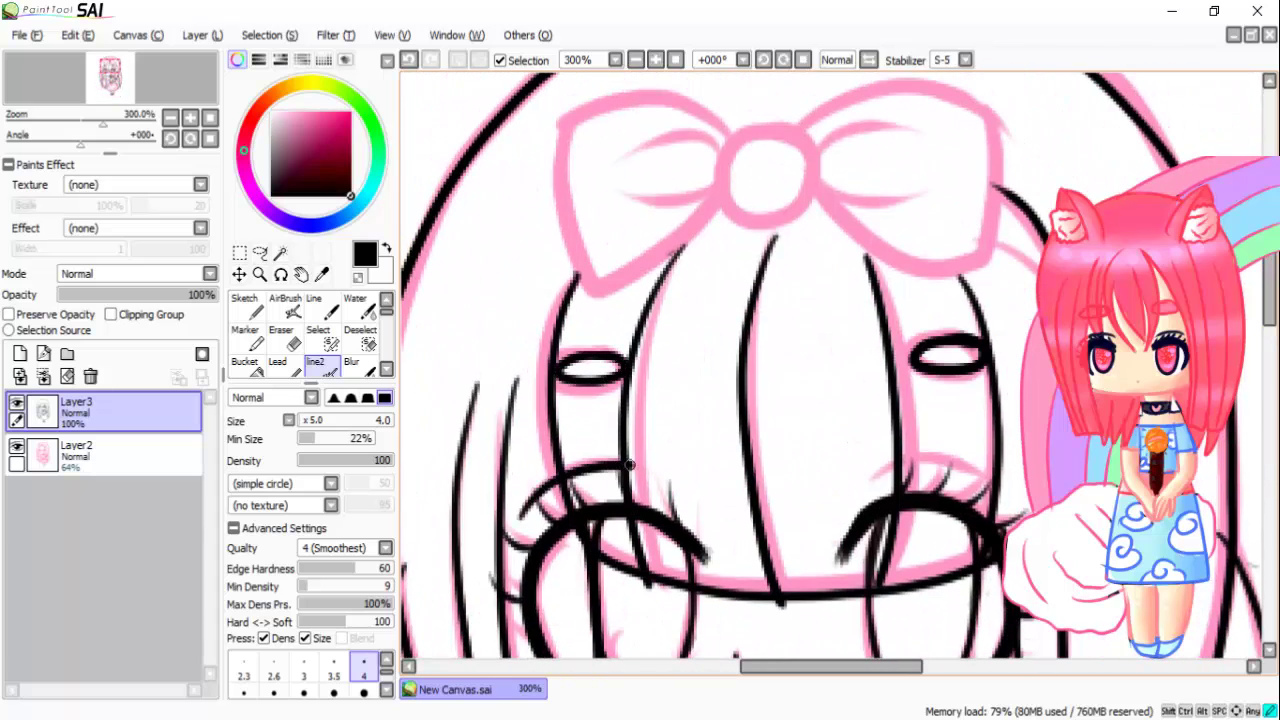
left_click_drag(882, 453, 990, 480)
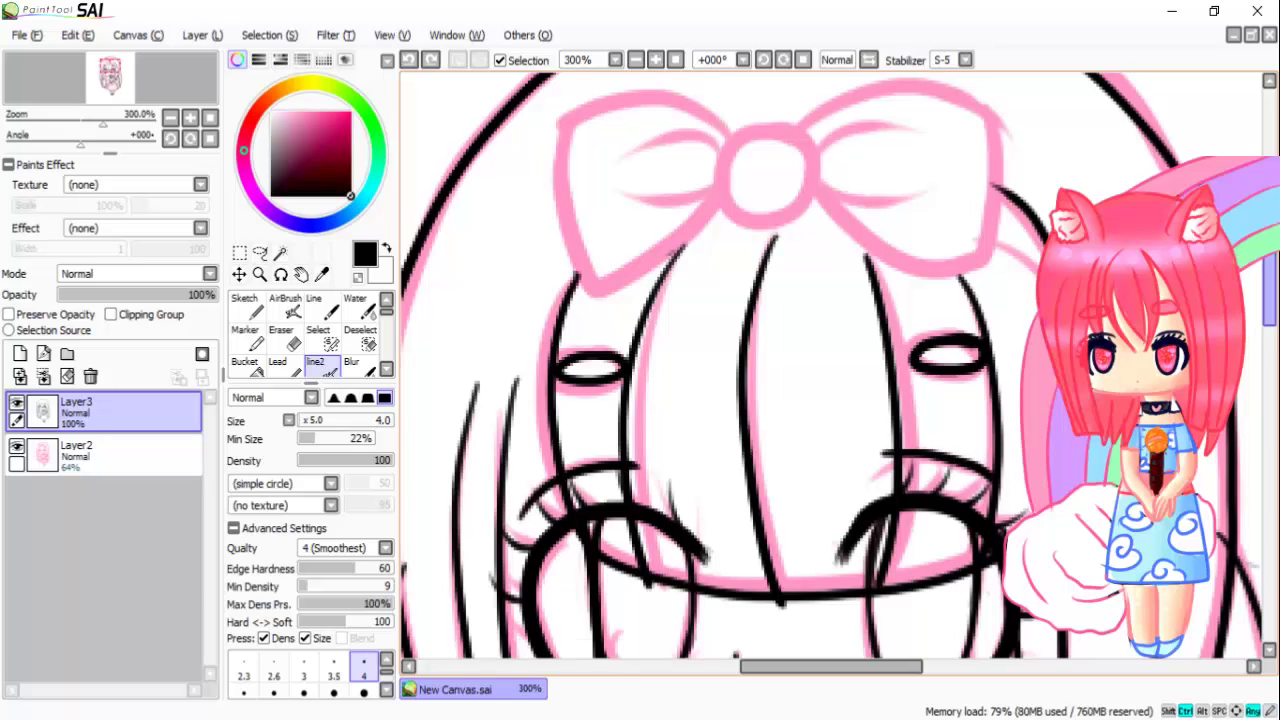
Step: Ink the hair bow's right loop, tracing its upper and lower curves and closing the outer edge
scroll(990, 370, "up", 3)
left_click_drag(1000, 390, 1000, 245)
key("ctrl+z")
key("ctrl+z")
mouse_move(800, 262)
left_mouse_down()
mouse_move(1005, 275)
mouse_move(943, 399)
mouse_move(810, 300)
mouse_move(988, 390)
mouse_move(1000, 260)
mouse_move(845, 225)
mouse_move(995, 248)
mouse_move(995, 305)
left_mouse_up()
key("ctrl+z")
key("ctrl+z")
key("ctrl+z")
key("ctrl+z")
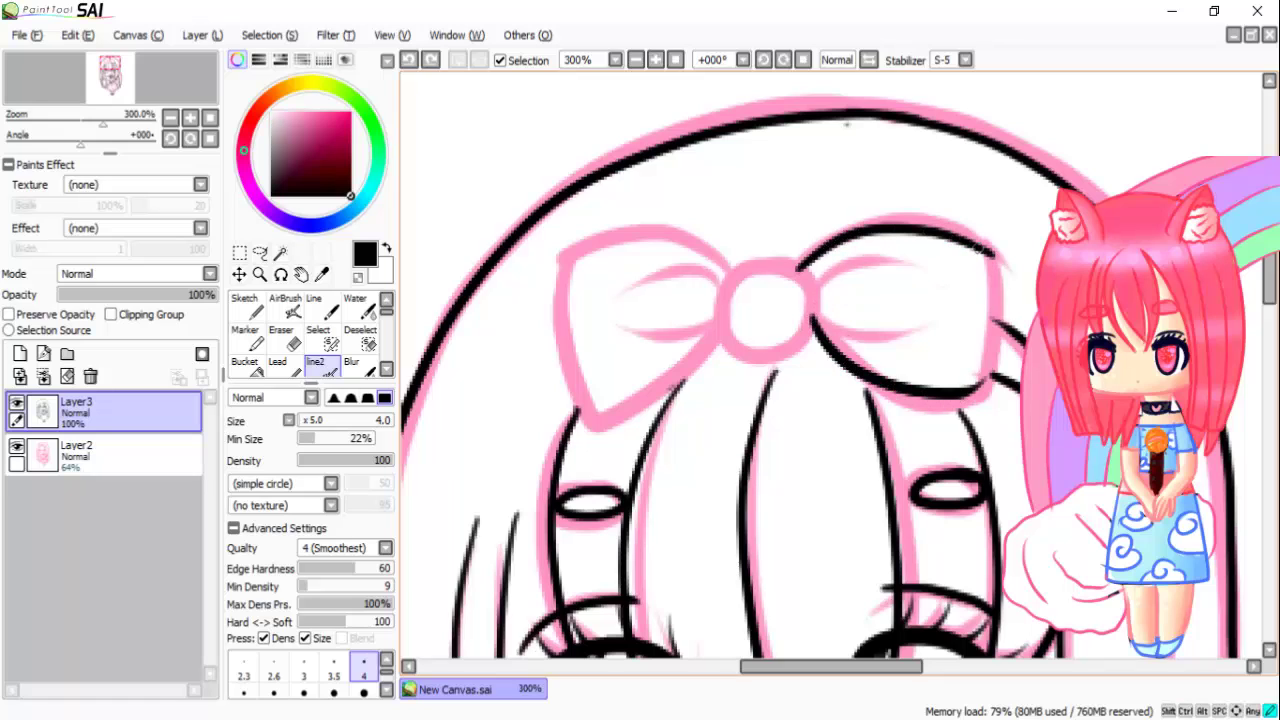
left_click_drag(993, 245, 978, 398)
Step: Ink the hair bow's round centre knot and its left loop over the sketch
mouse_move(730, 272)
left_mouse_down()
mouse_move(568, 266)
mouse_move(562, 350)
mouse_move(690, 355)
mouse_move(730, 305)
left_mouse_up()
key("ctrl+z")
mouse_move(805, 278)
left_mouse_down()
mouse_move(720, 268)
mouse_move(805, 275)
mouse_move(730, 335)
left_mouse_up()
key("ctrl+z")
key("ctrl+z")
key("ctrl+z")
left_click_drag(817, 305, 730, 345)
key("ctrl+z")
mouse_move(760, 260)
left_mouse_down()
mouse_move(745, 355)
mouse_move(820, 300)
left_mouse_up()
key("ctrl+z")
mouse_move(732, 350)
left_mouse_down()
mouse_move(790, 272)
mouse_move(745, 358)
mouse_move(770, 330)
mouse_move(605, 282)
mouse_move(712, 345)
left_mouse_up()
Step: Ink the short fold creases inside the hair bow's loops, starting at the knot
key("e")
key("e")
mouse_move(815, 295)
left_mouse_down()
mouse_move(845, 265)
mouse_move(938, 262)
left_mouse_up()
left_click_drag(820, 315, 872, 347)
Step: Ink the bunny's two round feet with a heart on each sole and short dashes around the hearts
scroll(806, 211, "down", 5)
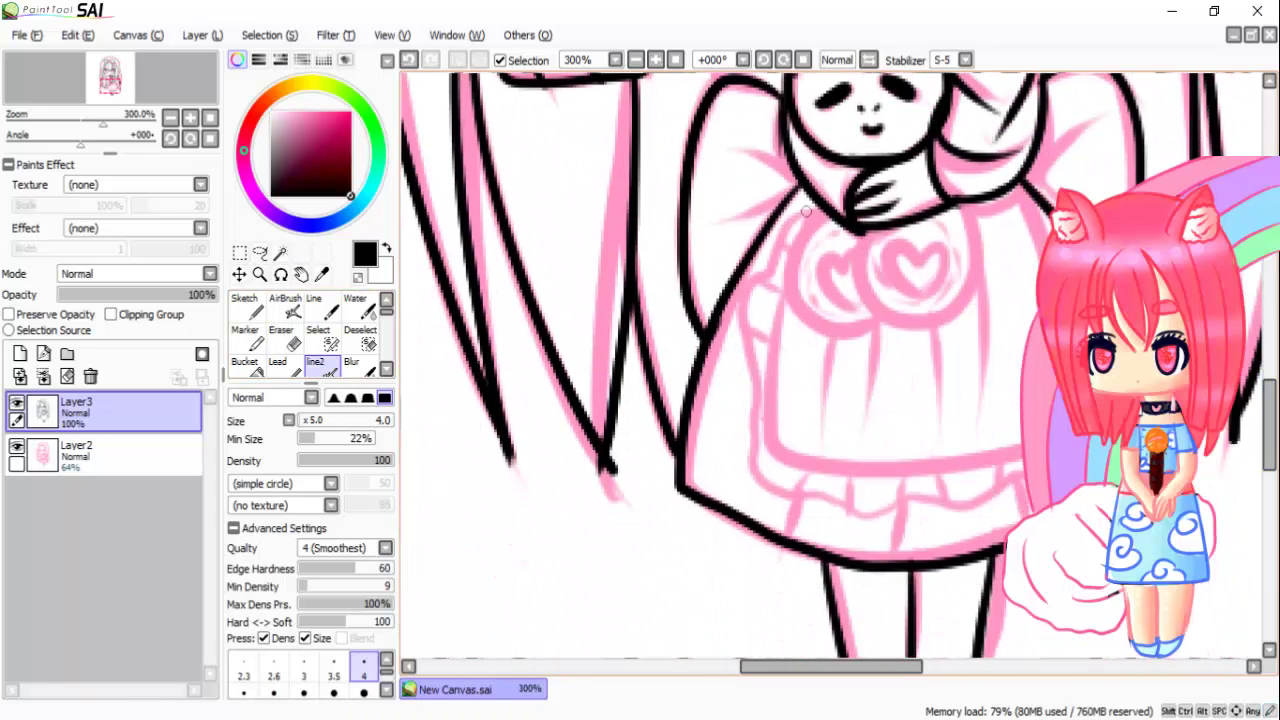
mouse_move(884, 226)
left_mouse_down()
mouse_move(880, 318)
mouse_move(988, 320)
mouse_move(884, 326)
mouse_move(906, 323)
mouse_move(958, 205)
left_mouse_up()
key("ctrl+z")
key("ctrl+z")
key("ctrl+z")
mouse_move(820, 208)
left_mouse_down()
mouse_move(866, 324)
mouse_move(912, 250)
mouse_move(916, 298)
left_mouse_up()
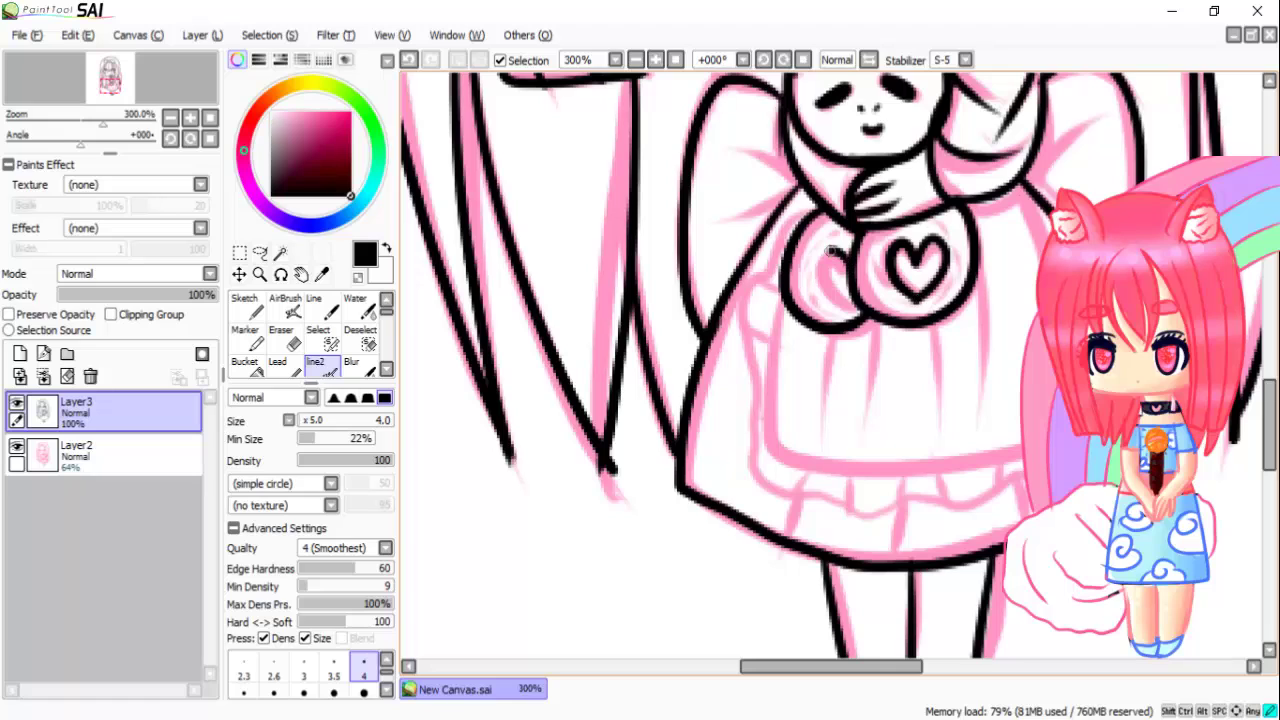
mouse_move(832, 251)
left_mouse_down()
mouse_move(858, 308)
mouse_move(920, 304)
left_mouse_up()
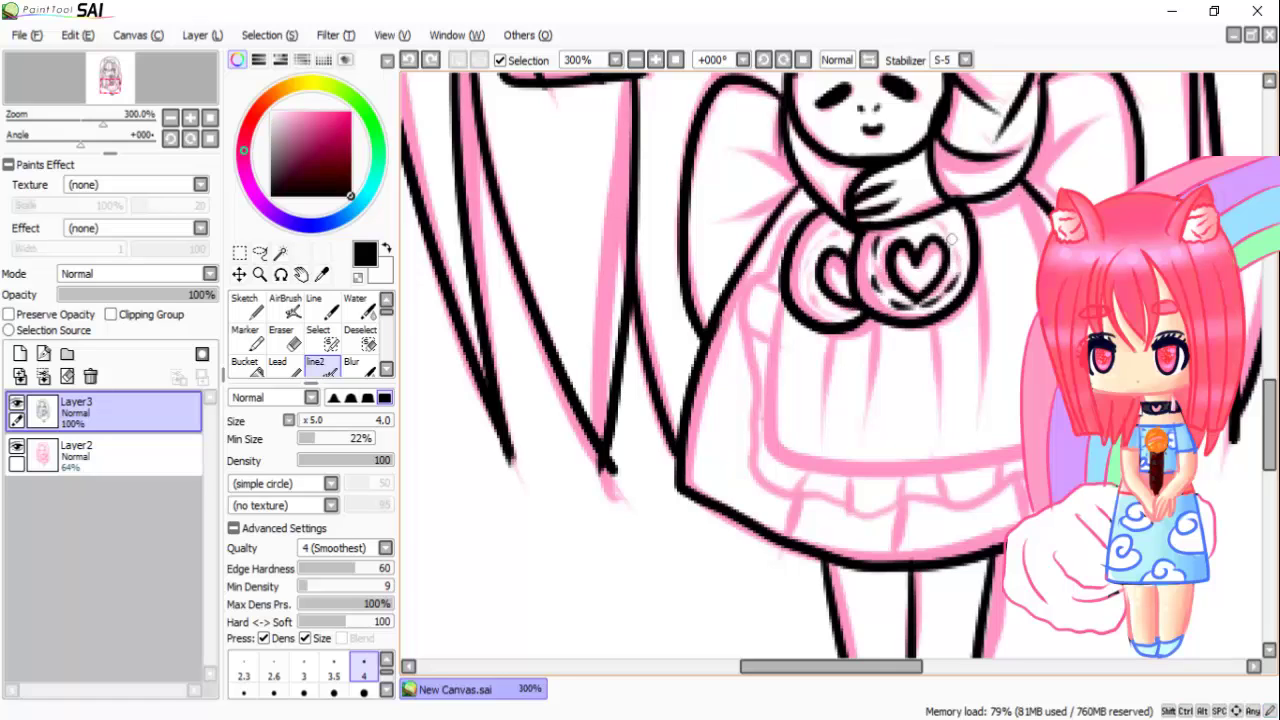
Step: Finish the dashes on the bunny's feet and ink the apron's inner edge and wavy outer ruffle line
mouse_move(845, 228)
left_mouse_down()
mouse_move(805, 258)
mouse_move(808, 292)
mouse_move(855, 310)
mouse_move(996, 462)
left_mouse_up()
key("ctrl+z")
mouse_move(772, 298)
left_mouse_down()
mouse_move(768, 400)
mouse_move(1012, 447)
left_mouse_up()
mouse_move(815, 205)
left_mouse_down()
mouse_move(746, 458)
mouse_move(945, 492)
mouse_move(1025, 488)
left_mouse_up()
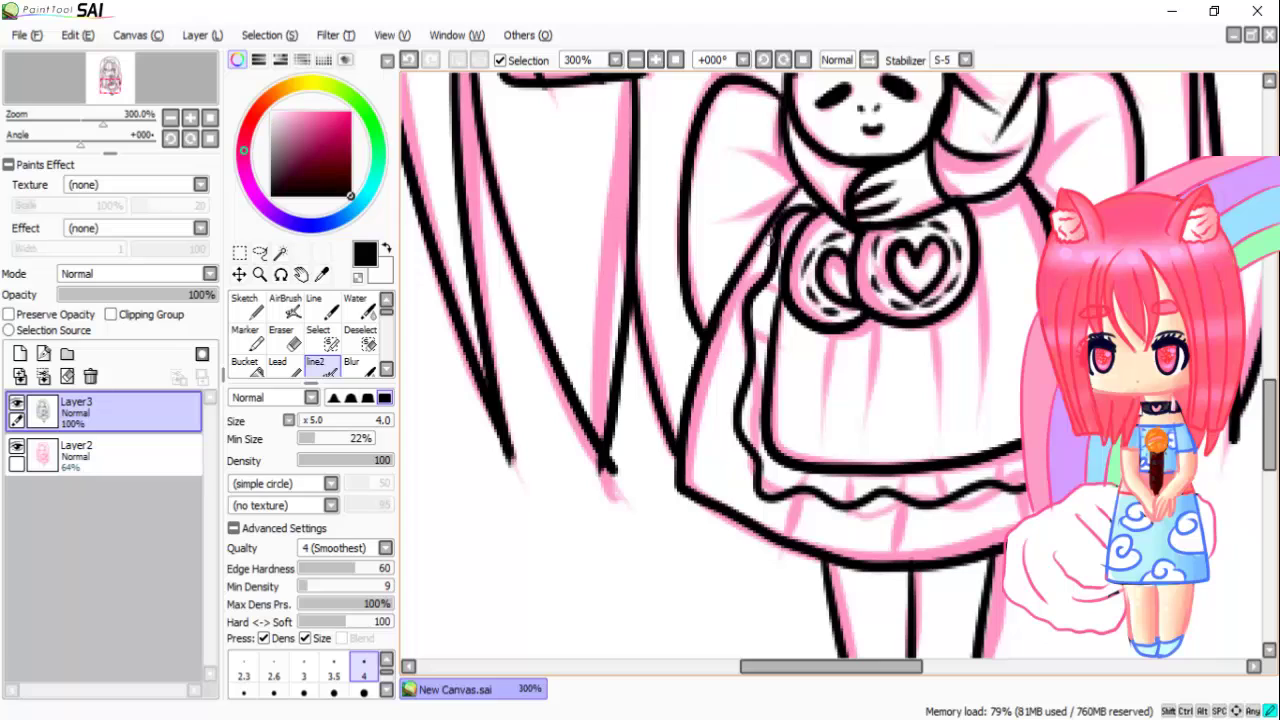
Step: Ink the short pleat lines across the apron ruffle, down the side and along the hem
left_click_drag(778, 290, 748, 426)
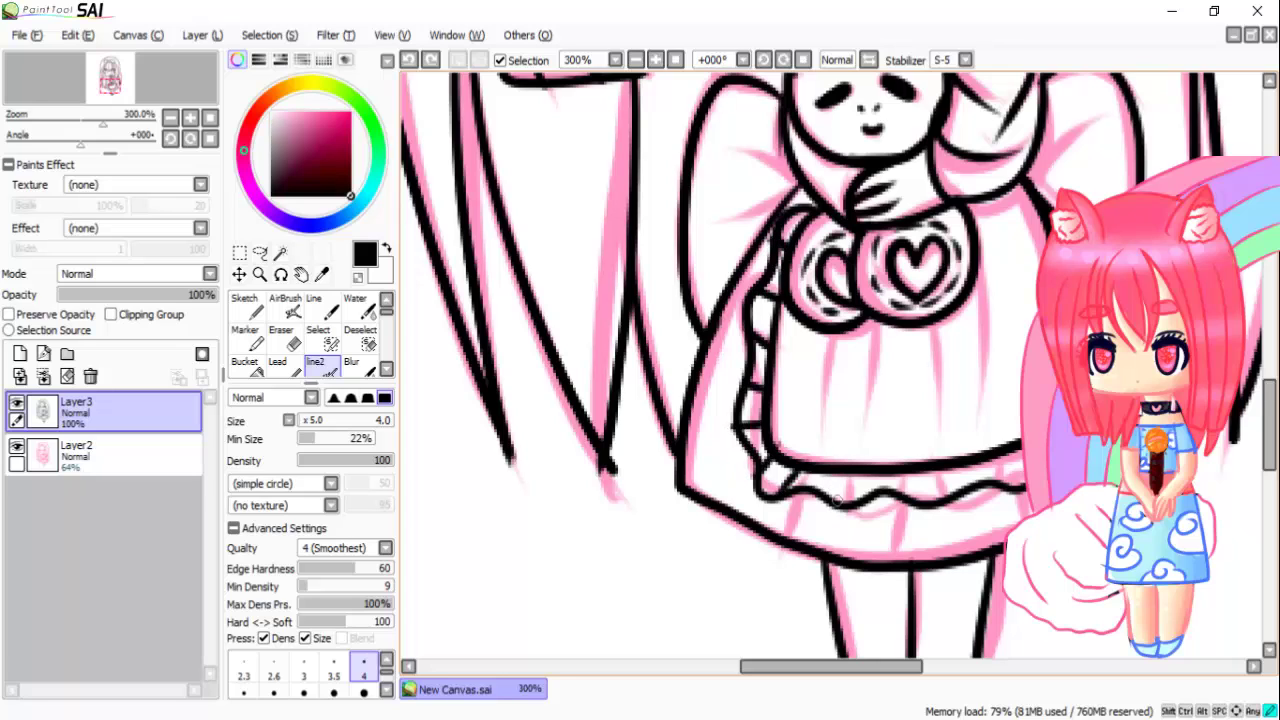
left_click_drag(838, 476, 837, 501)
left_click_drag(948, 470, 954, 515)
key("ctrl+z")
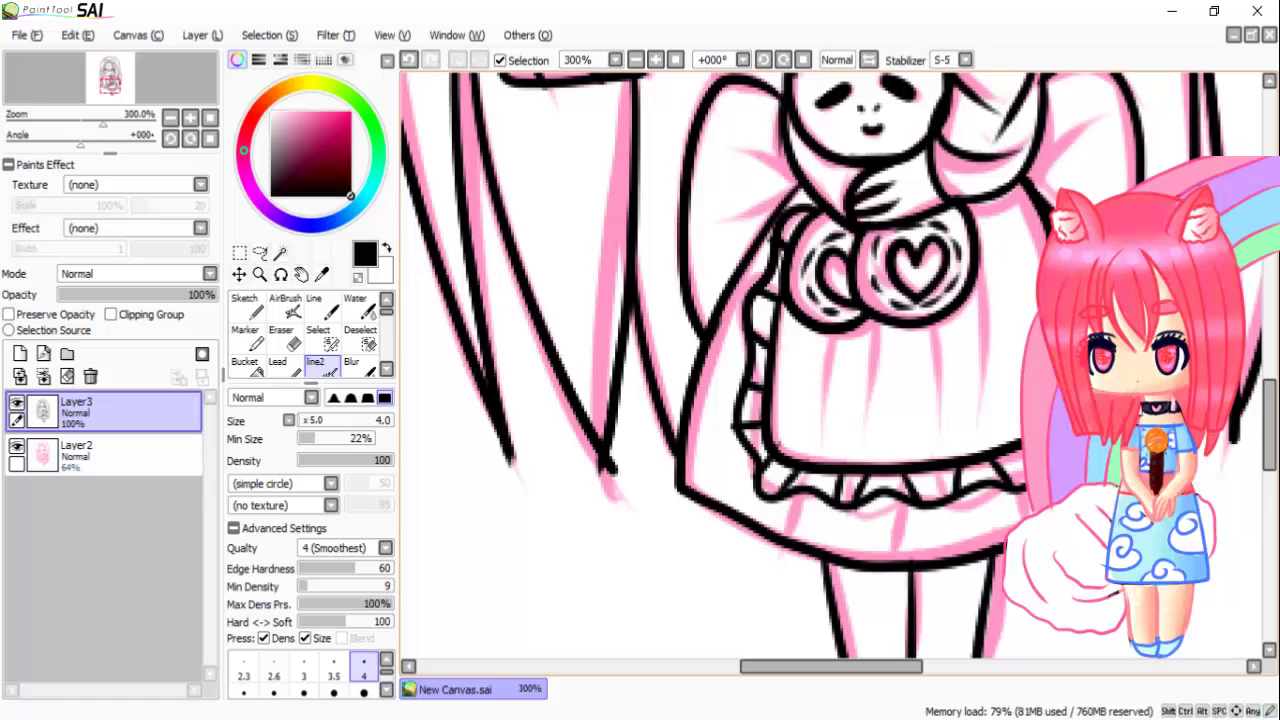
key("ctrl+z")
Step: Ink the long vertical folds on the apron and the short folds in the skirt below the ruffle
left_click_drag(975, 215, 991, 386)
key("ctrl+z")
left_click_drag(935, 322, 939, 442)
key("ctrl+z")
mouse_move(868, 318)
left_mouse_down()
mouse_move(861, 434)
mouse_move(818, 438)
left_mouse_up()
left_click_drag(800, 490, 787, 538)
key("ctrl+z")
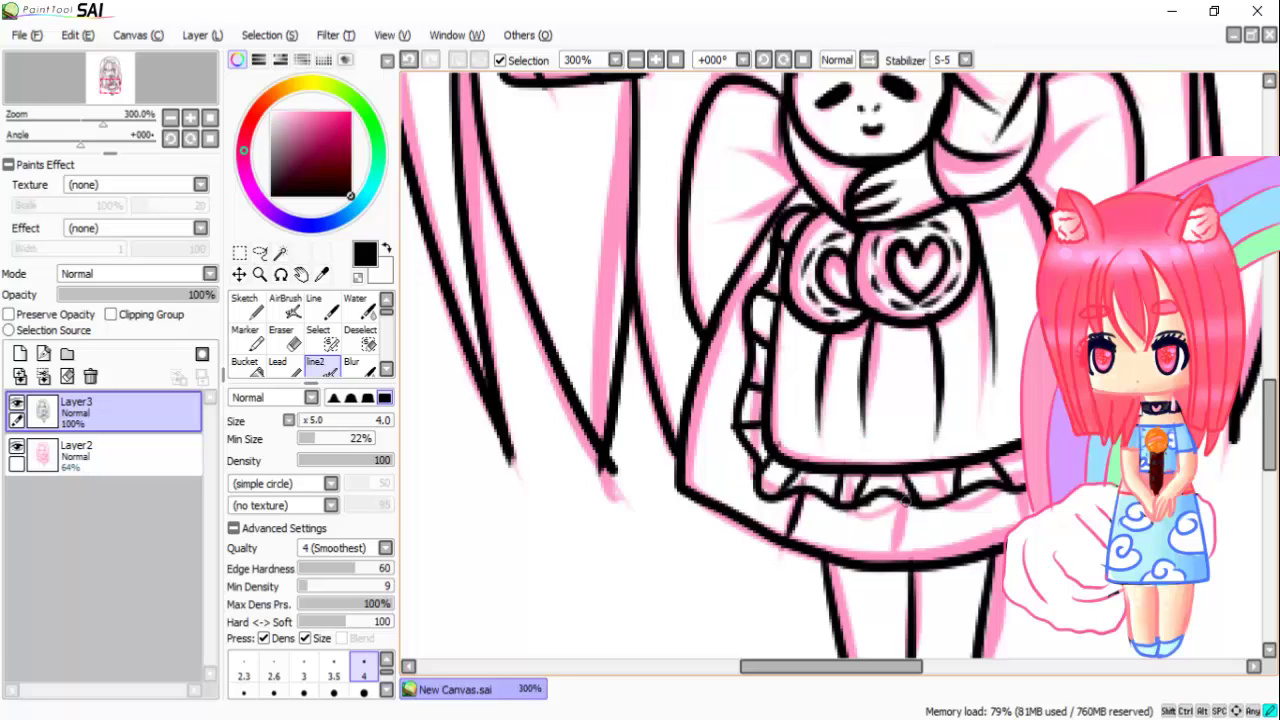
left_click_drag(906, 496, 900, 560)
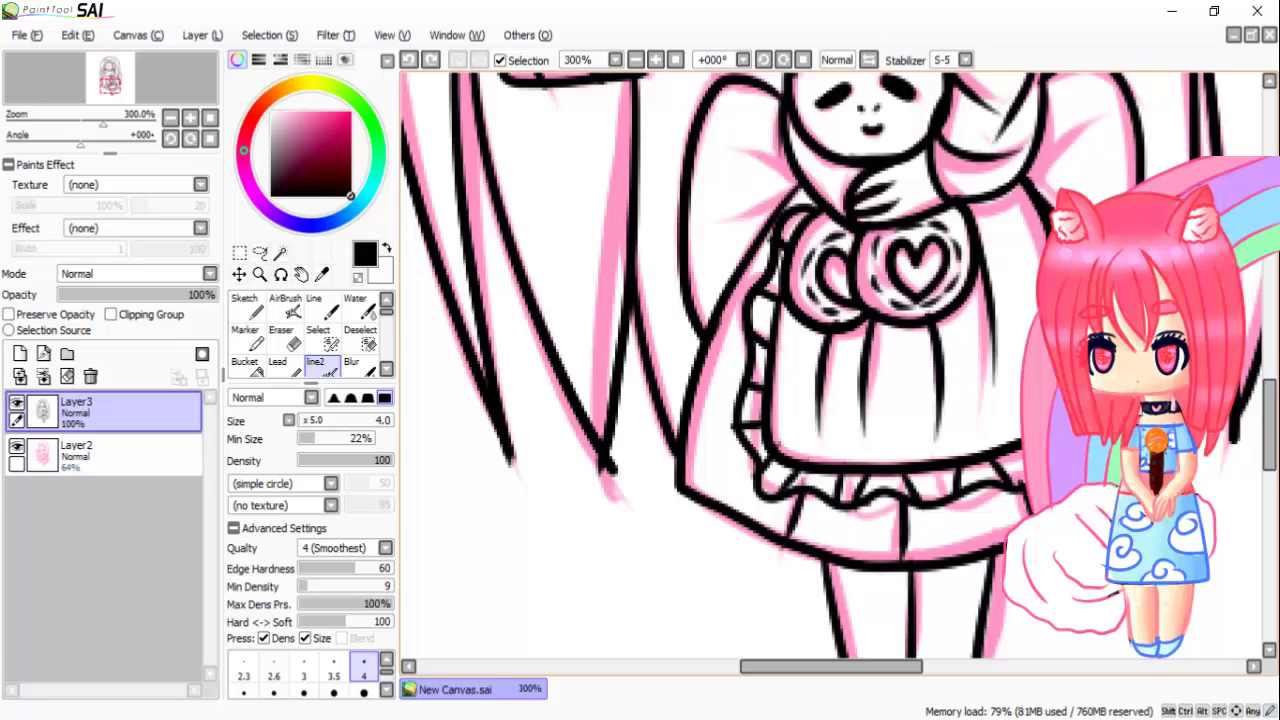
Step: Ink the neck line below the chin and the fold creases in the clothing on both sides of the bunny
scroll(830, 370, "down", 4)
scroll(830, 370, "up", 3)
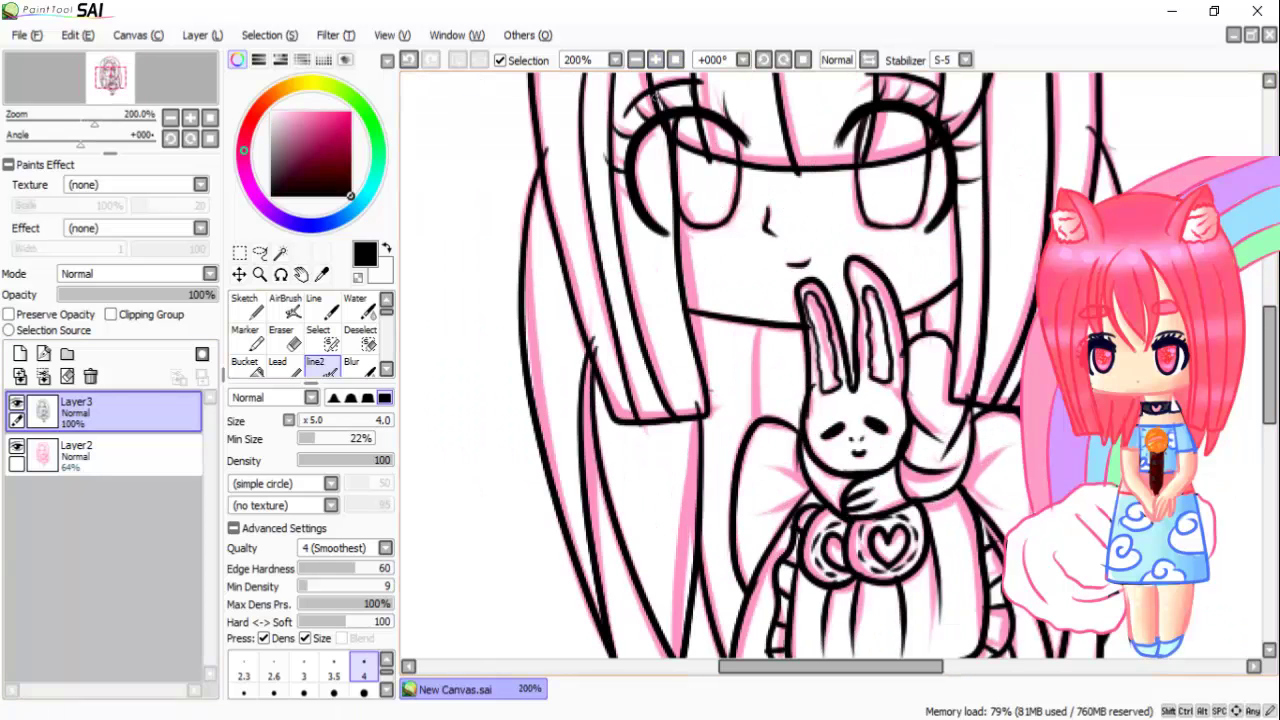
left_click_drag(764, 317, 757, 403)
scroll(960, 300, "down", 3)
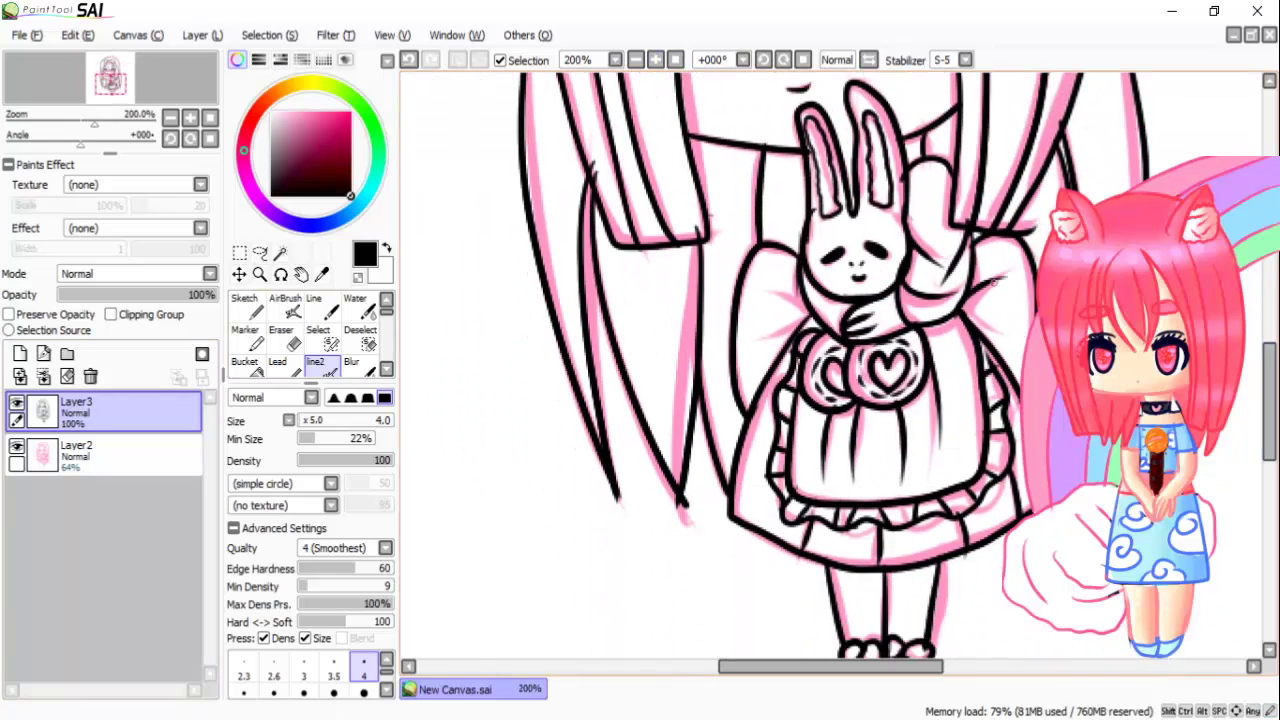
left_click_drag(958, 304, 1016, 332)
Step: Hide the pink sketch on Layer2 and tidy the ends of the long hair strands with the eraser and line2 brush
left_click(16, 446)
key("ctrl+minus")
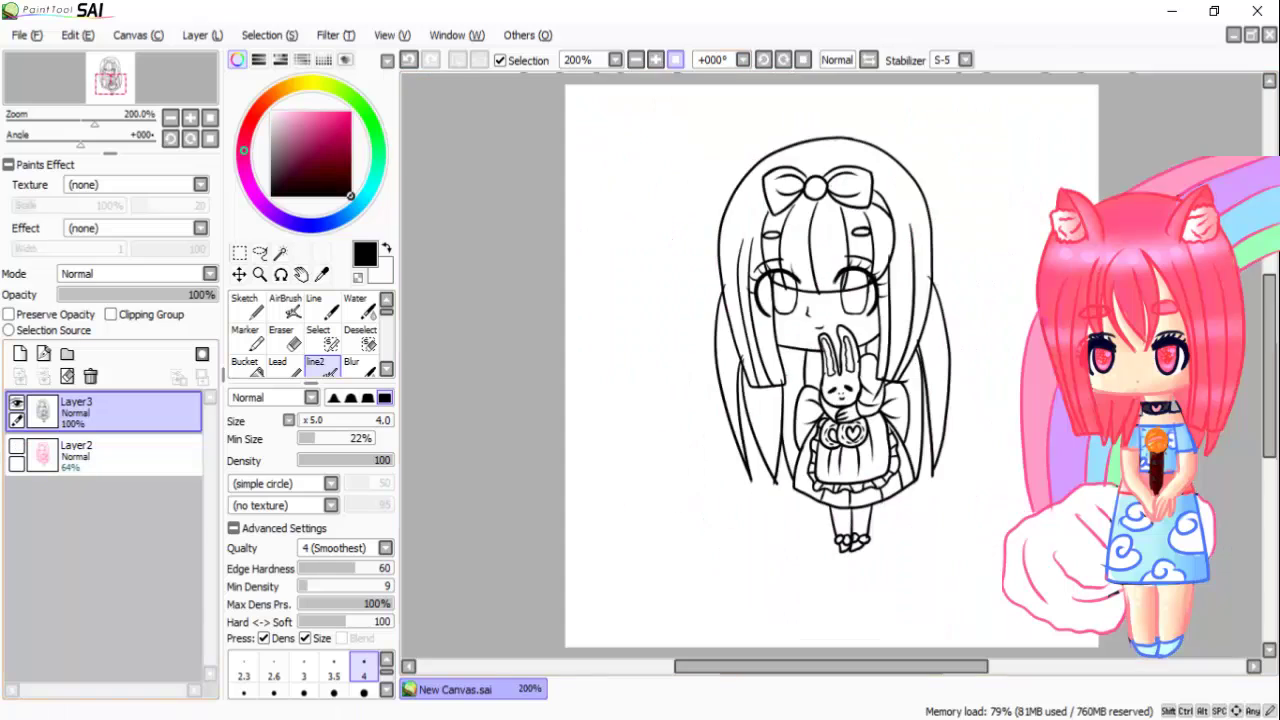
left_click(281, 331)
scroll(1004, 352, "up", 2)
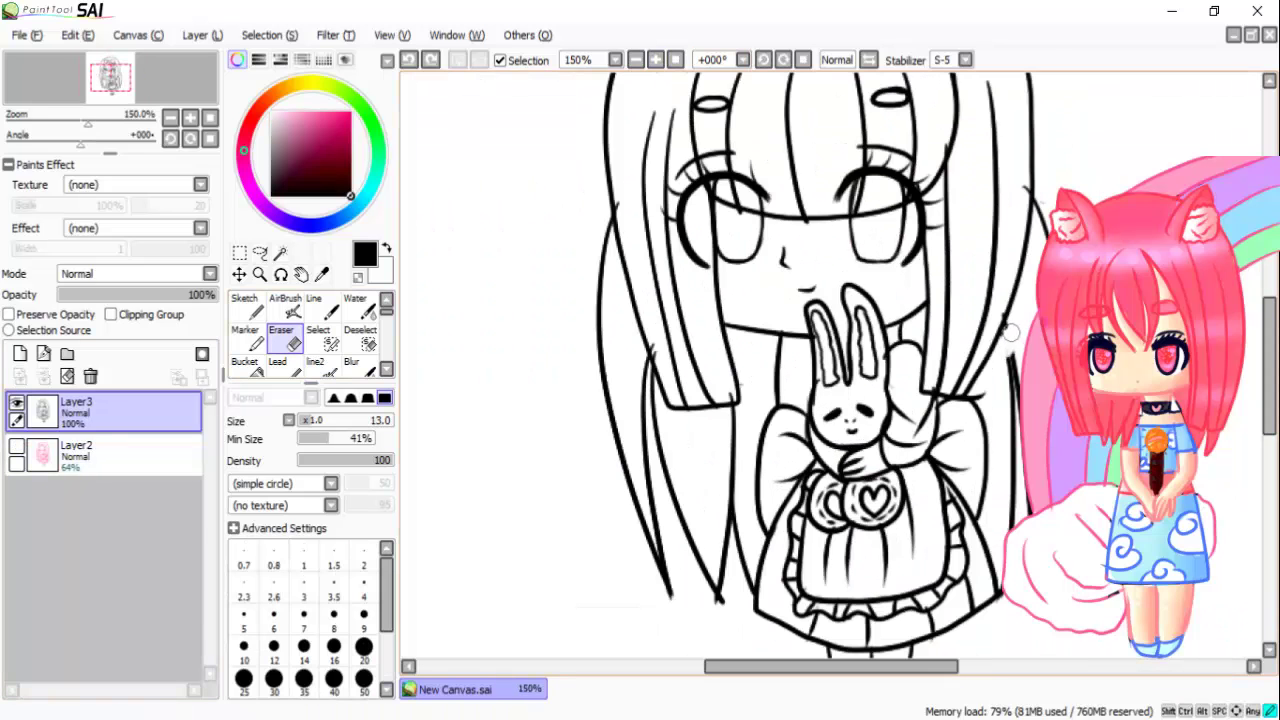
double_click(315, 366)
key("Escape")
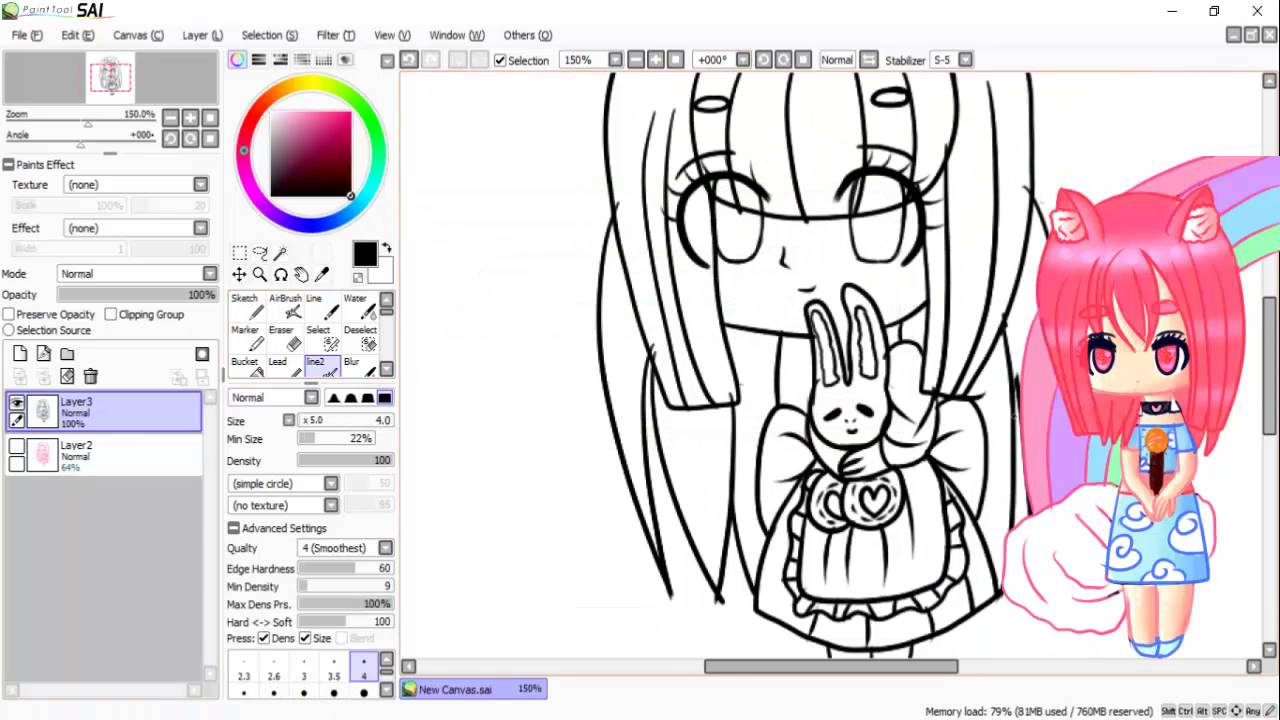
key("e")
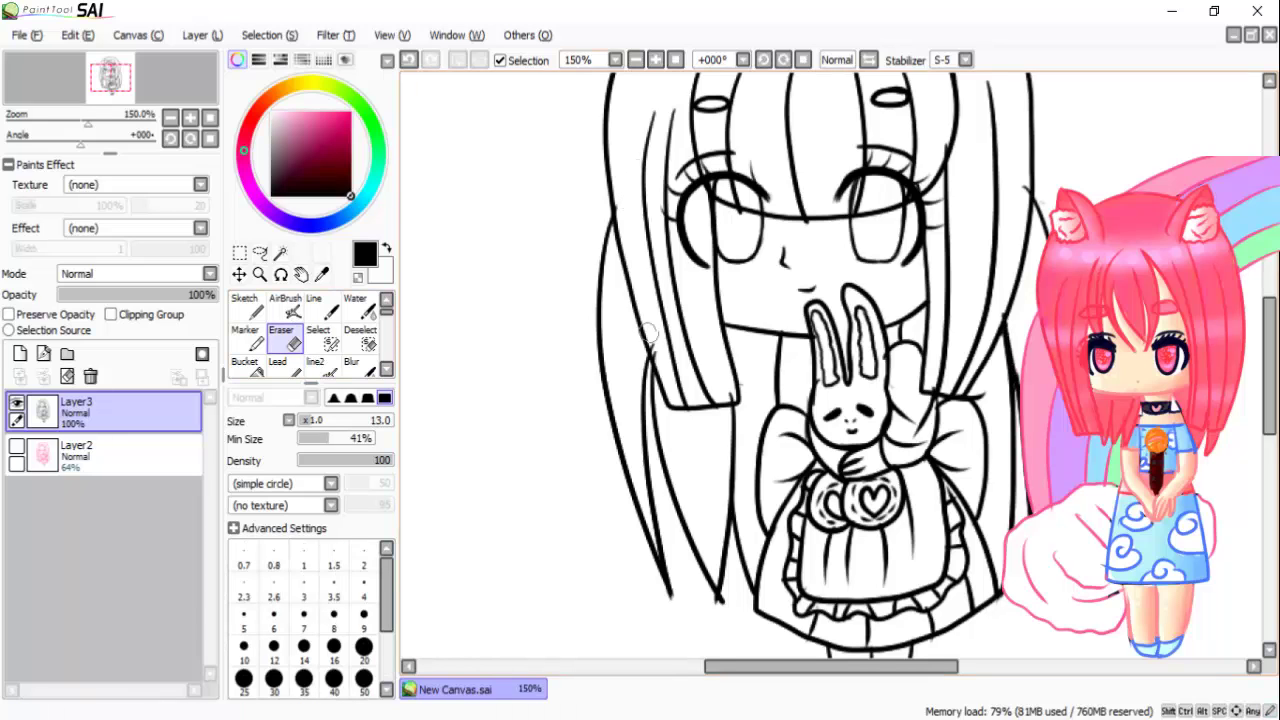
scroll(887, 544, "down", 4)
scroll(887, 544, "up", 2)
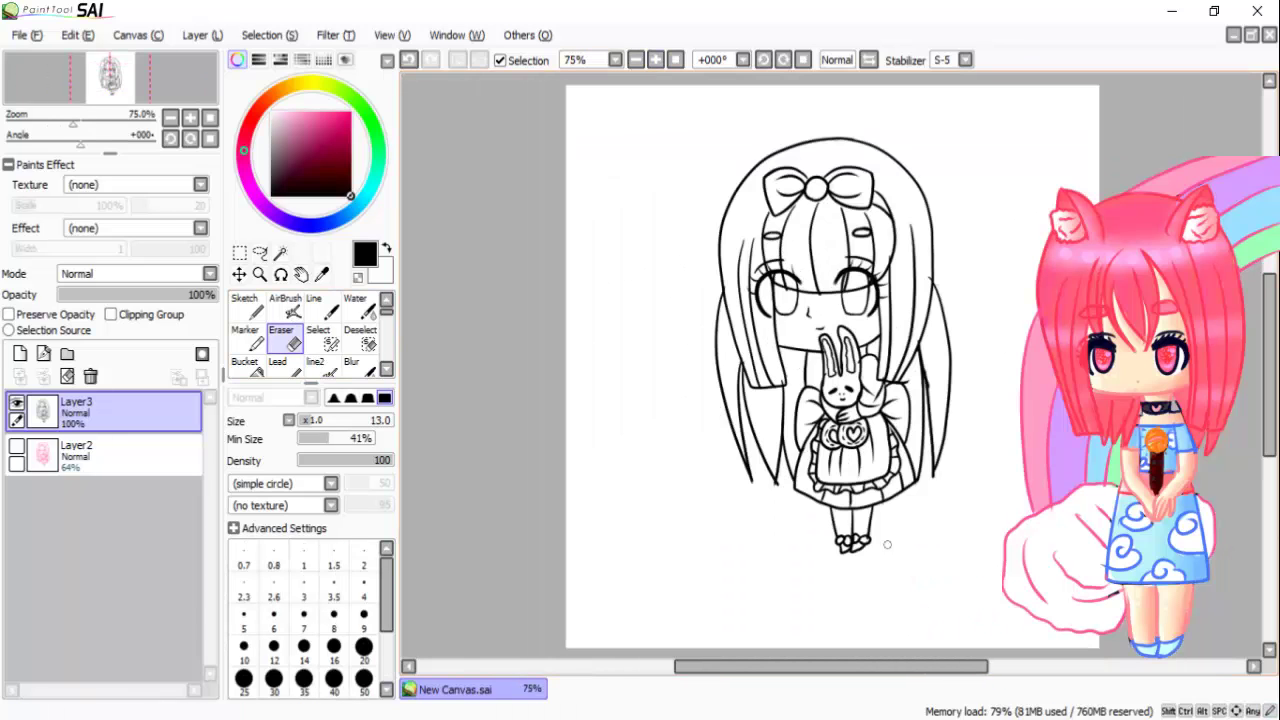
Step: Delete the sketch layer and create a layer folder named Colors below the line art
key("ctrl+plus")
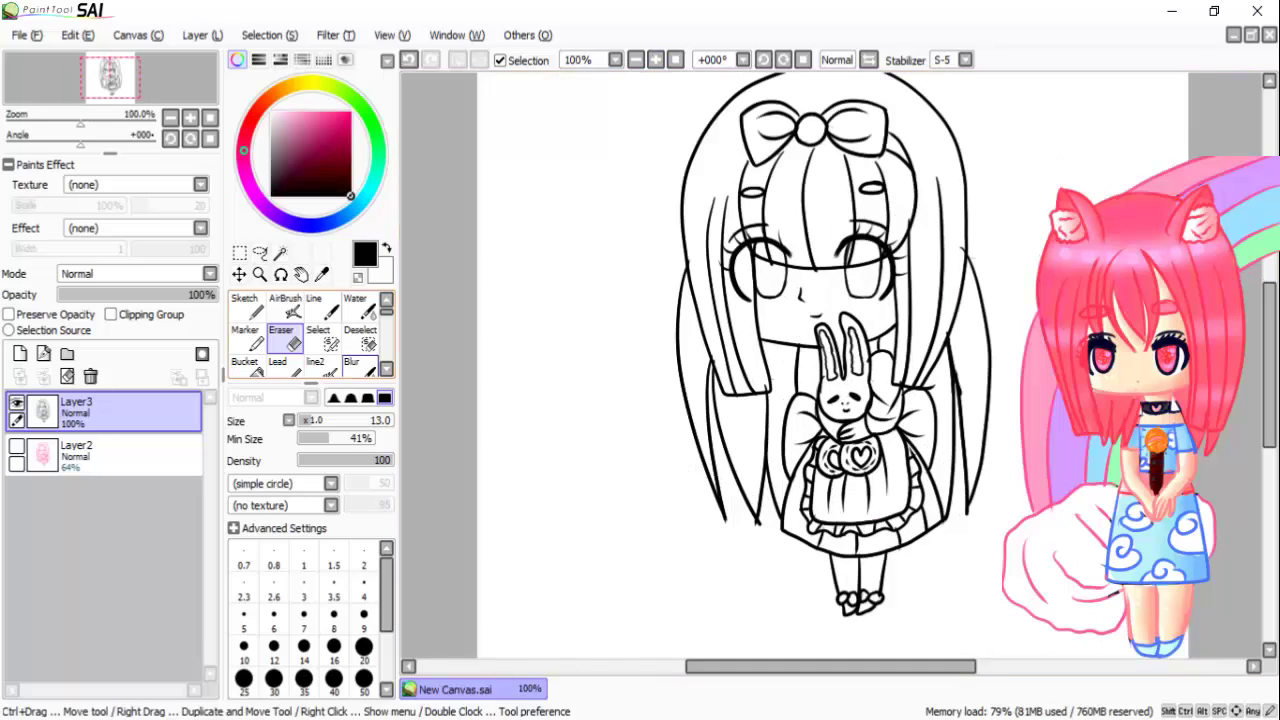
left_click(315, 366)
left_click(67, 353)
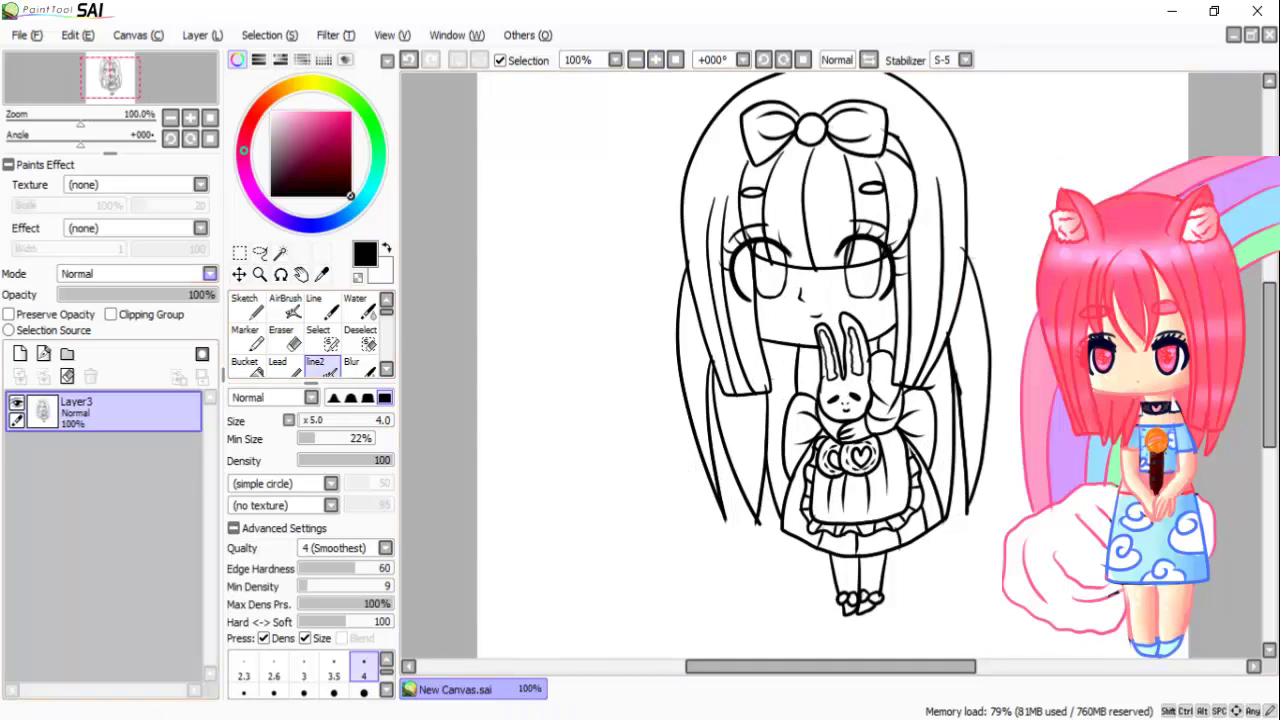
double_click(70, 452)
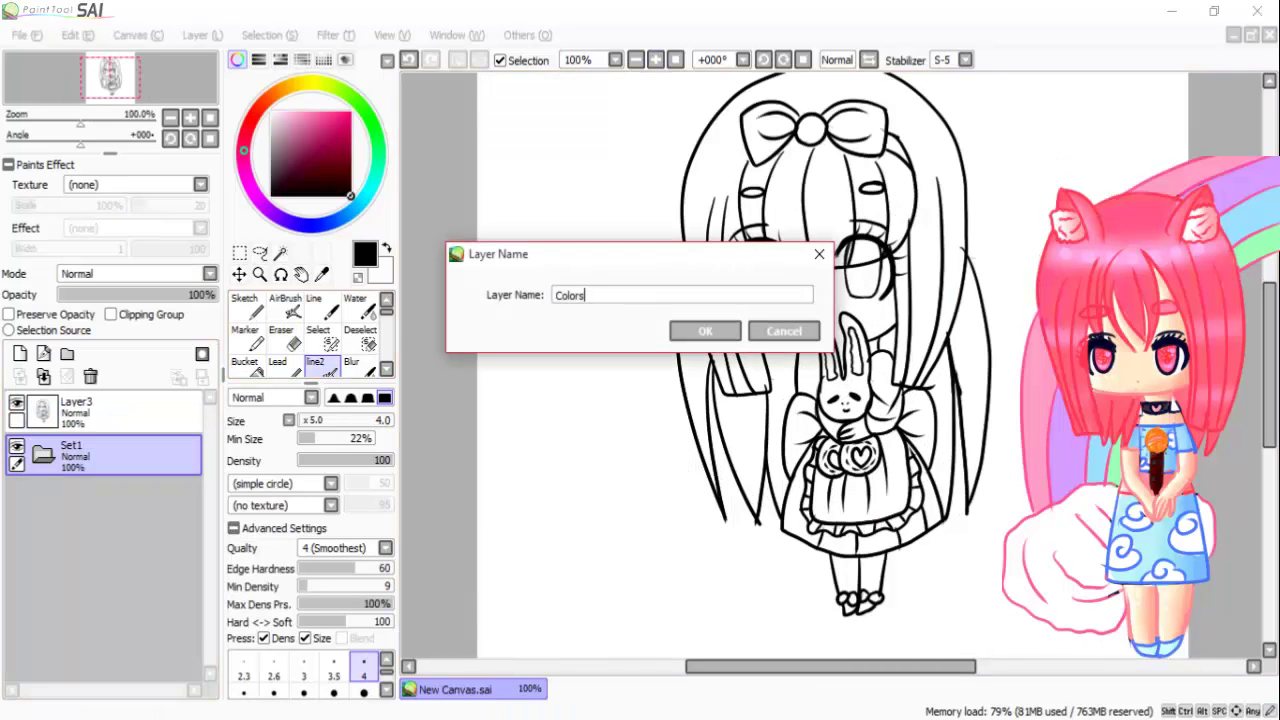
key("Return")
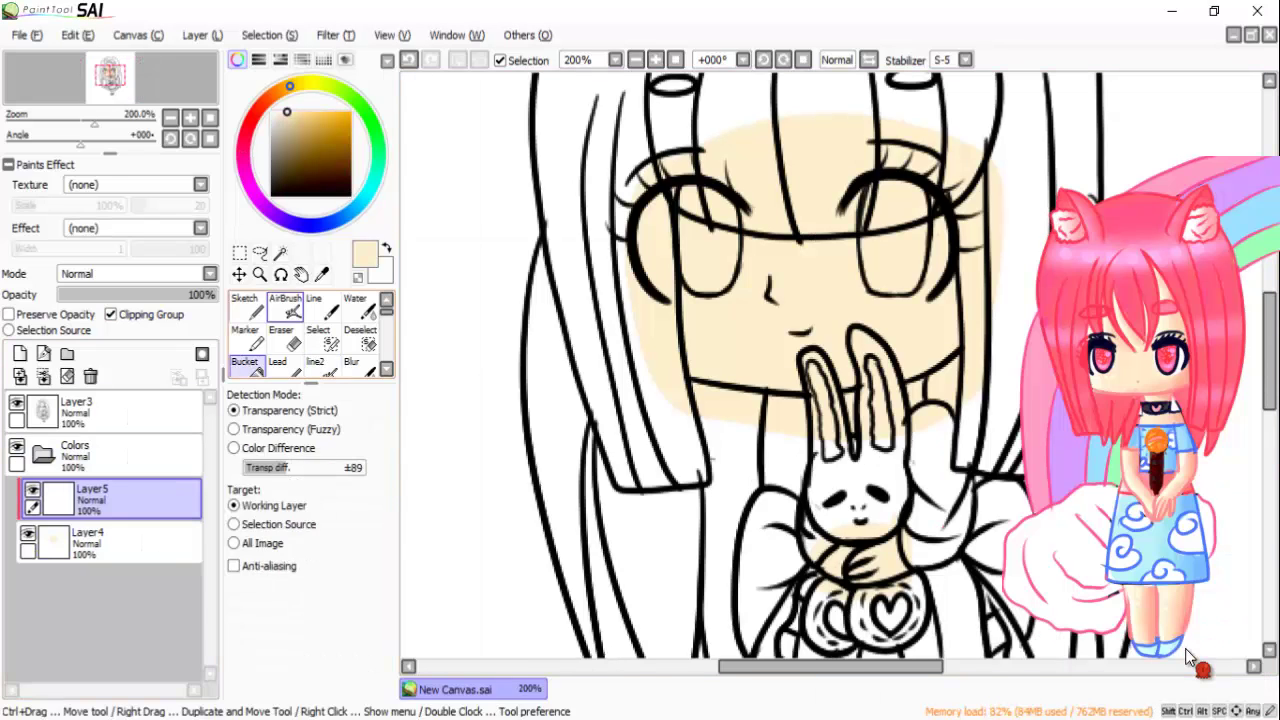
Step: Shade the right side of the face, the neck and the area beside the nose in peach with the Marker on clipped Layer5
left_click(1190, 658, "alt")
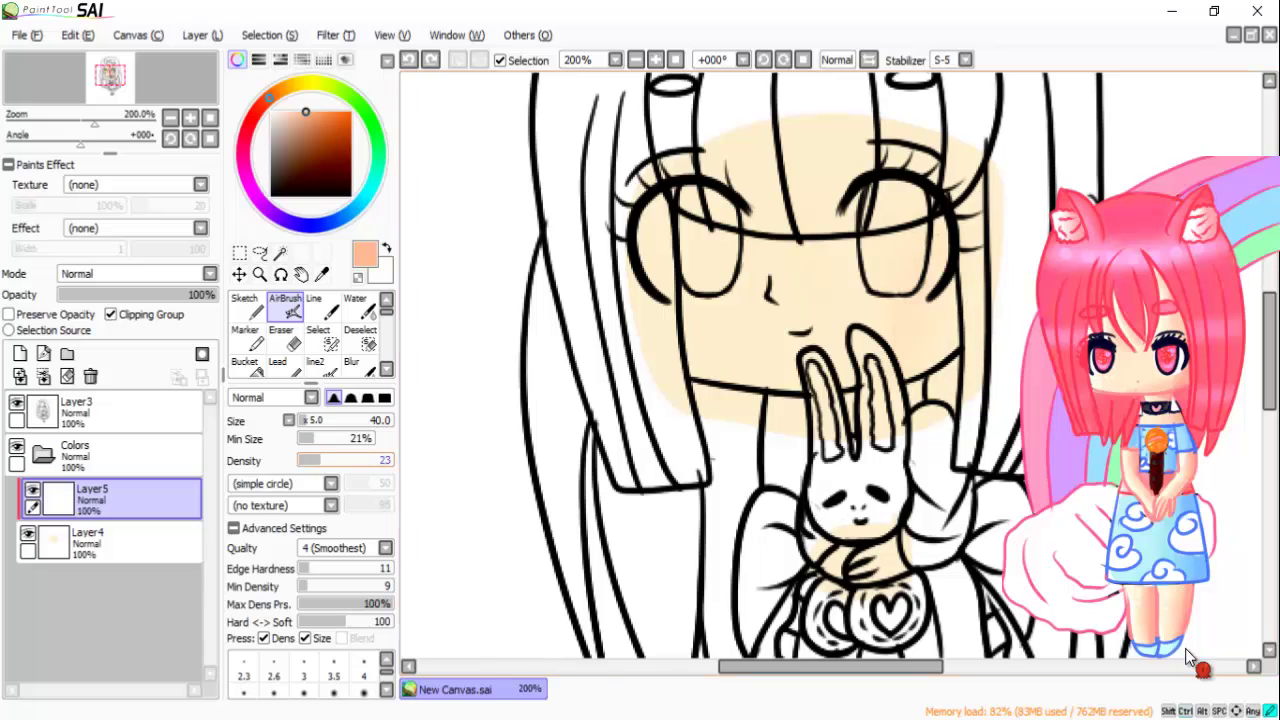
mouse_move(930, 230)
left_mouse_down()
mouse_move(940, 340)
mouse_move(960, 260)
mouse_move(920, 200)
mouse_move(938, 150)
left_mouse_up()
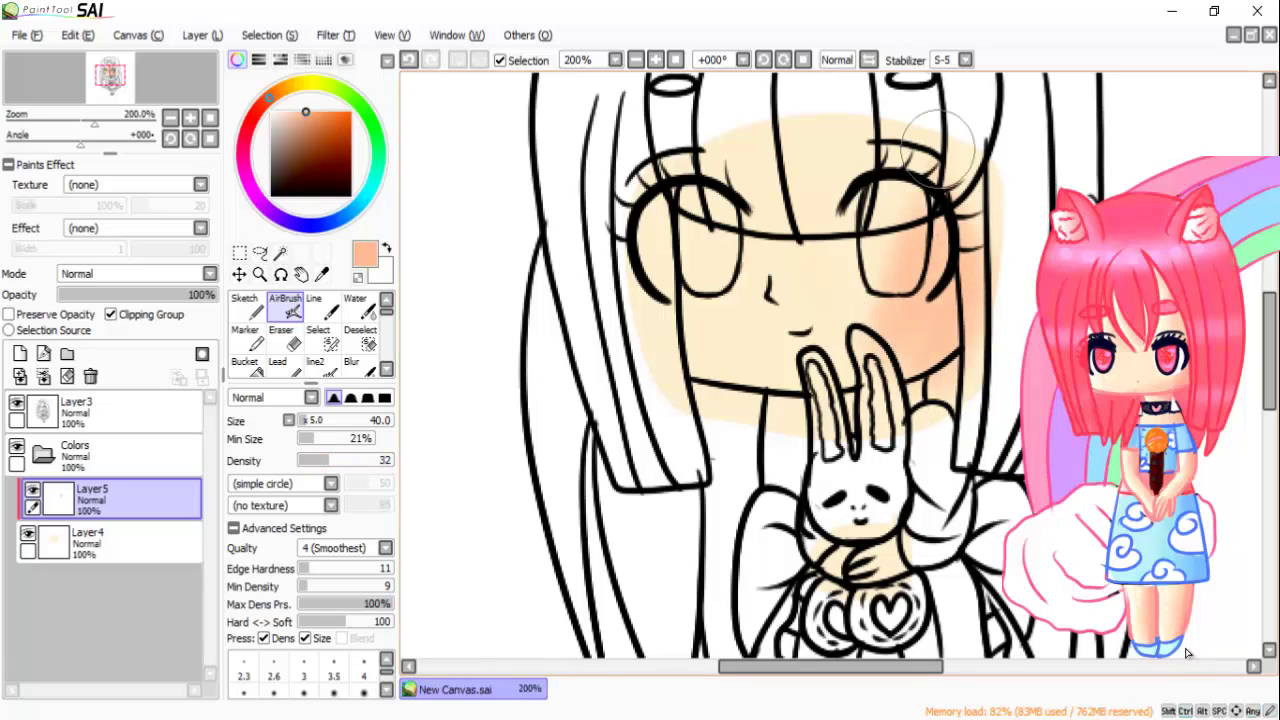
key("ctrl+z")
key("ctrl+z")
key("ctrl+z")
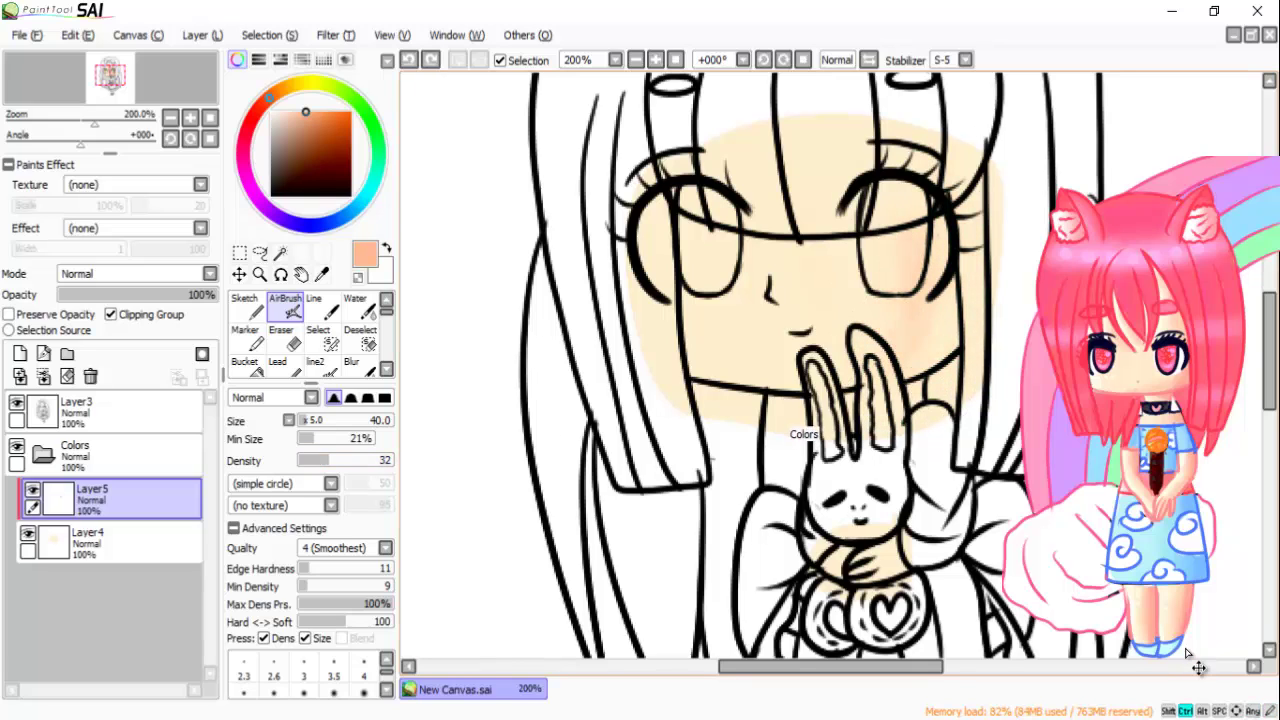
key("m")
mouse_move(900, 380)
left_mouse_down()
mouse_move(926, 270)
mouse_move(917, 236)
left_mouse_up()
left_click_drag(940, 345, 940, 248)
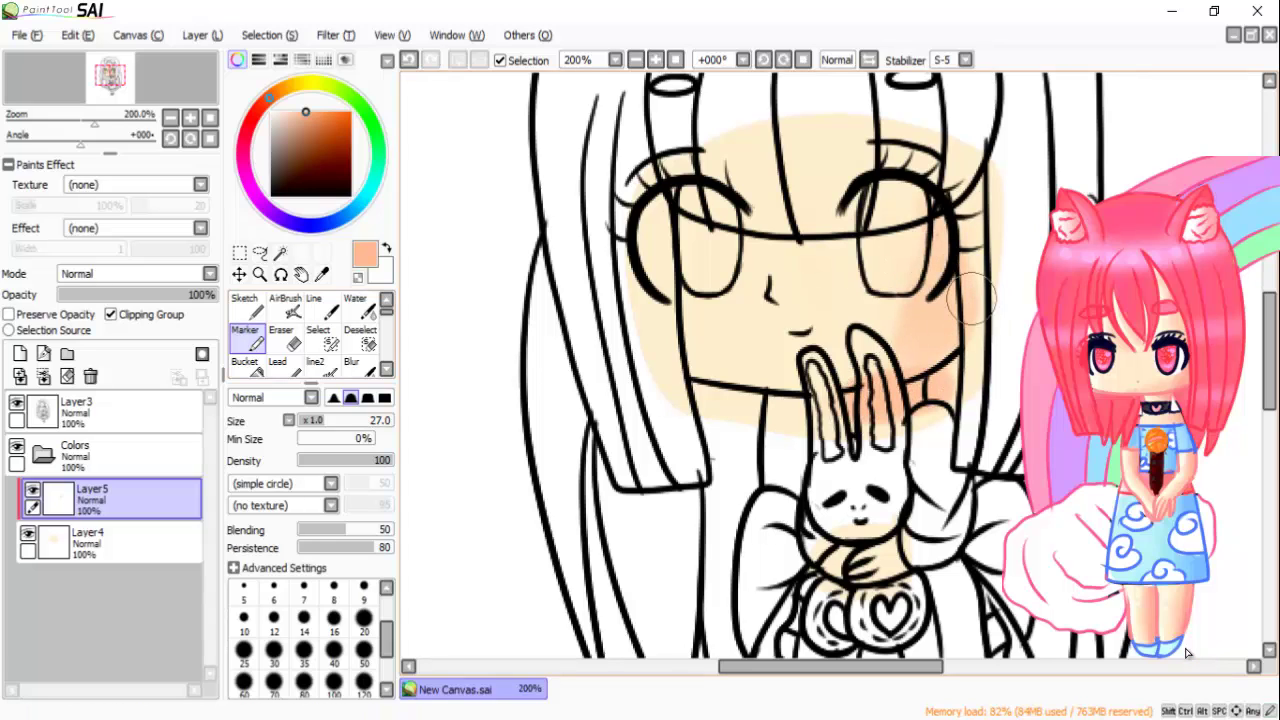
left_click_drag(760, 278, 748, 305)
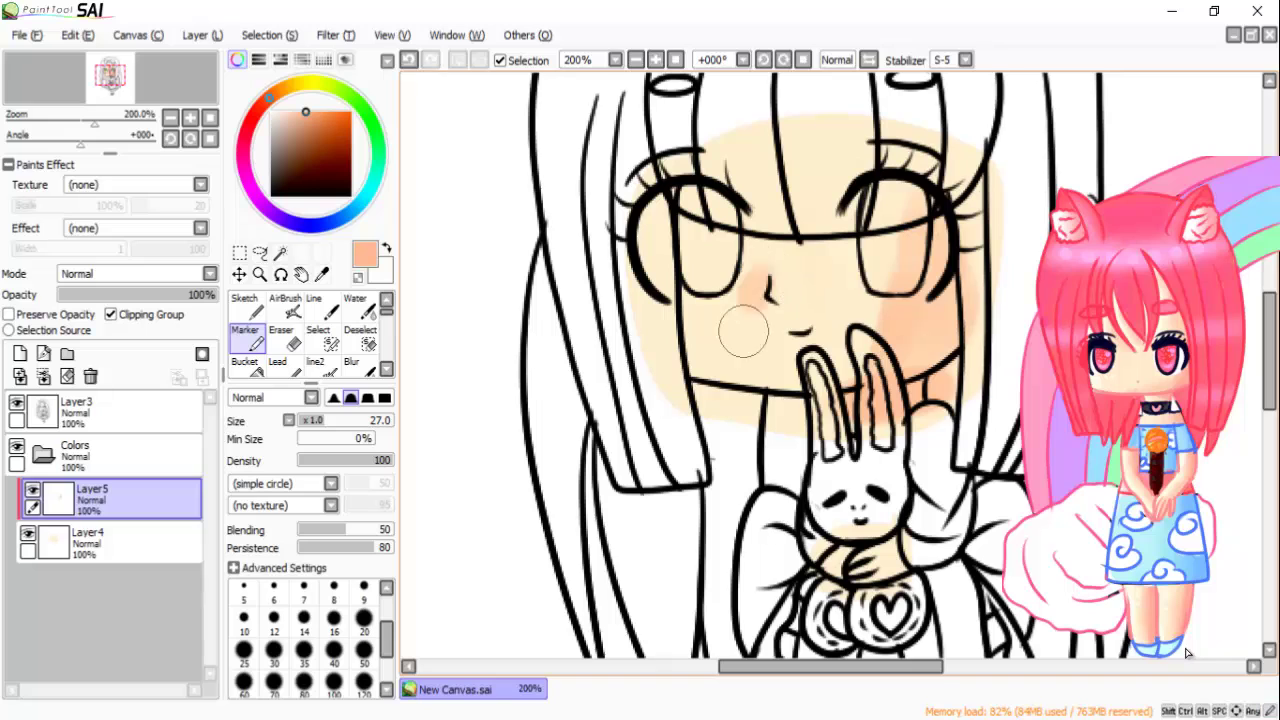
Step: Reduce the Marker size to 7 and add small peach shadows at the nose and on the hands
scroll(743, 333, "up", 3)
key("bracketleft")
key("bracketleft")
key("bracketleft")
key("bracketleft")
key("bracketleft")
key("bracketleft")
key("bracketleft")
key("bracketleft")
key("bracketleft")
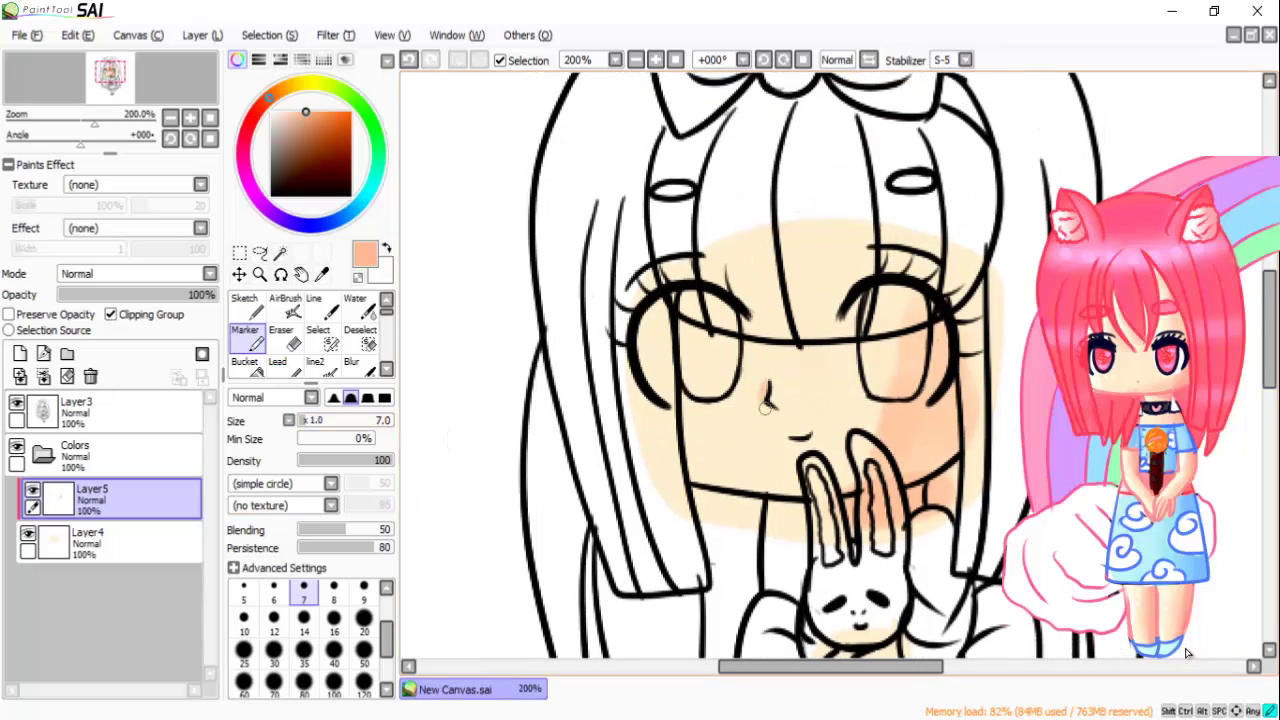
scroll(1187, 653, "down", 5)
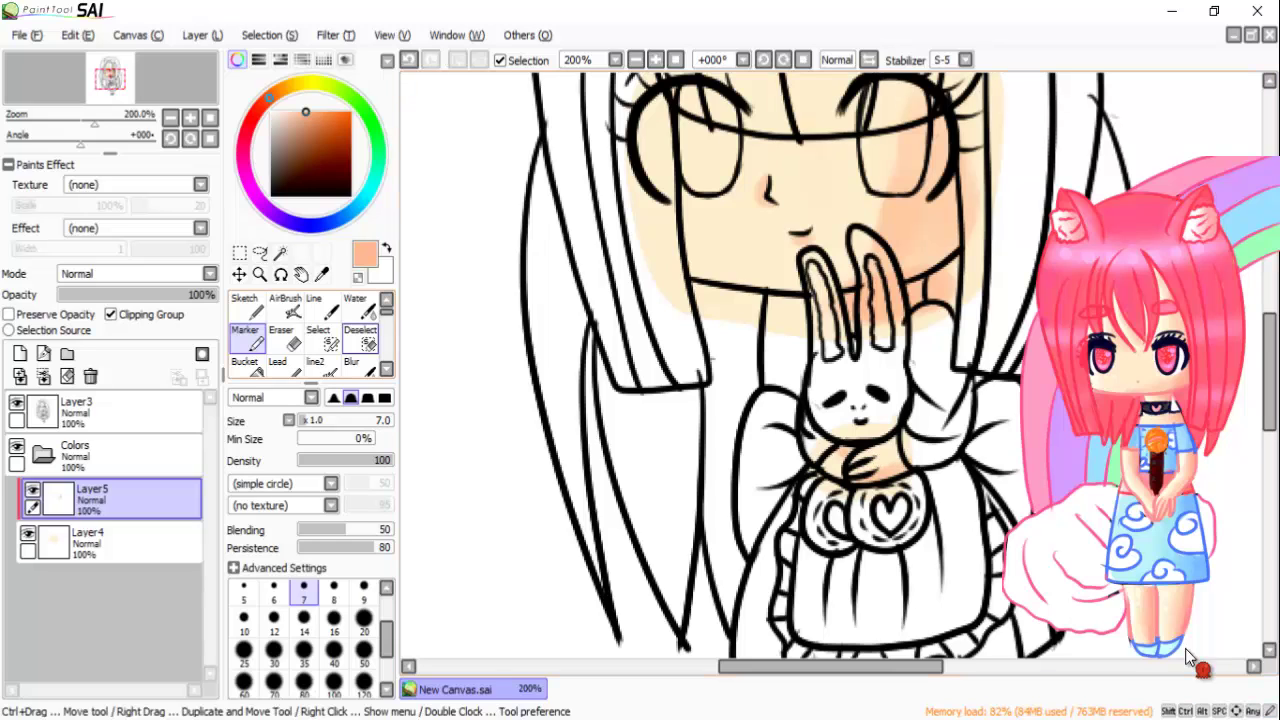
Step: Soften the peach shading on the face with the Water brush, reducing its size to 28
left_click(355, 305)
key("bracketleft")
key("bracketleft")
key("bracketleft")
key("bracketleft")
key("bracketleft")
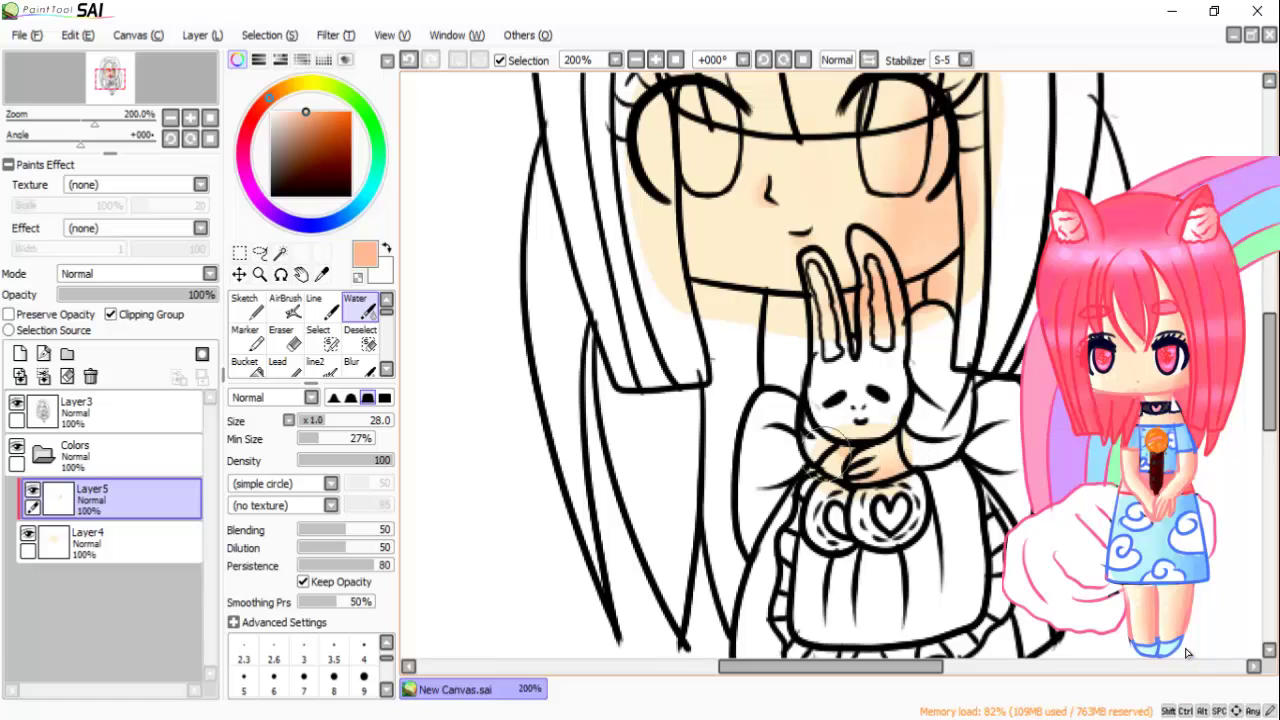
Step: Reduce the Water brush to size 8 and blend the peach shading on the hands
key("bracketleft")
key("bracketleft")
key("bracketleft")
key("bracketleft")
key("bracketleft")
key("bracketleft")
key("bracketleft")
key("bracketleft")
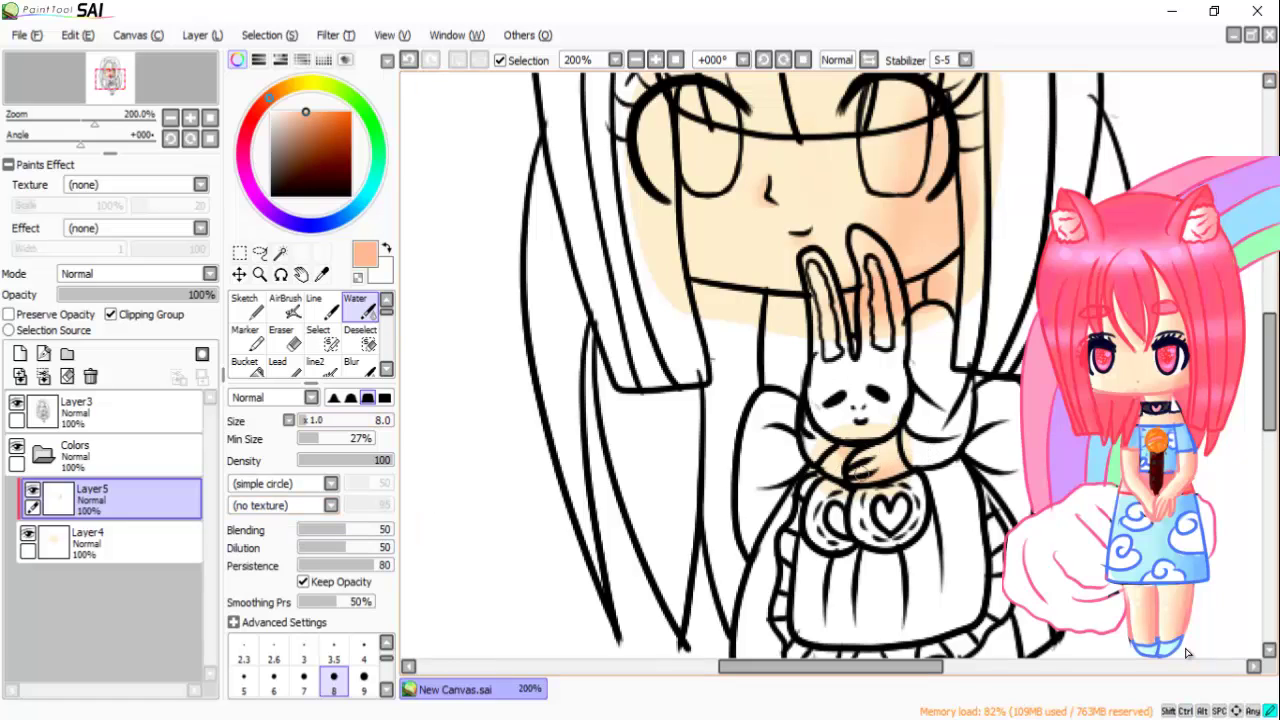
Step: Add clipped Layer6, paint deeper coral shadows at the nose, face edge, neck and hands, and blend them with the Water brush
key("ctrl+shift+n")
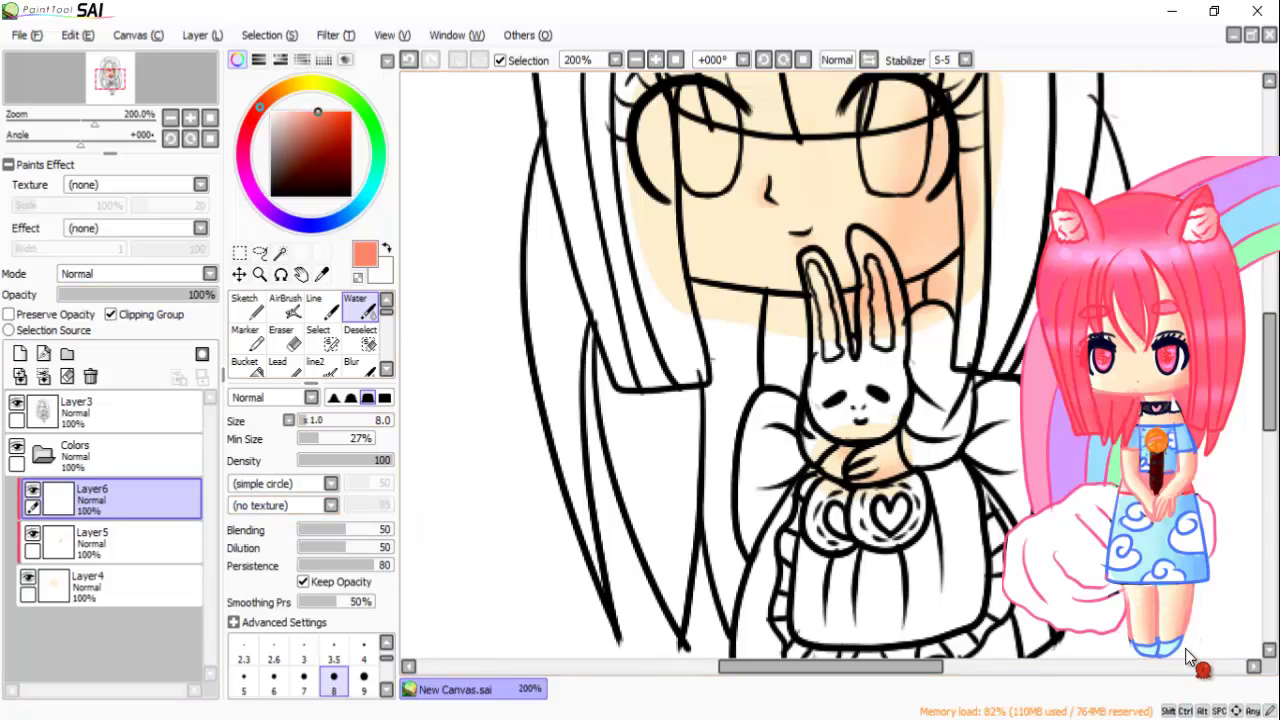
key("b")
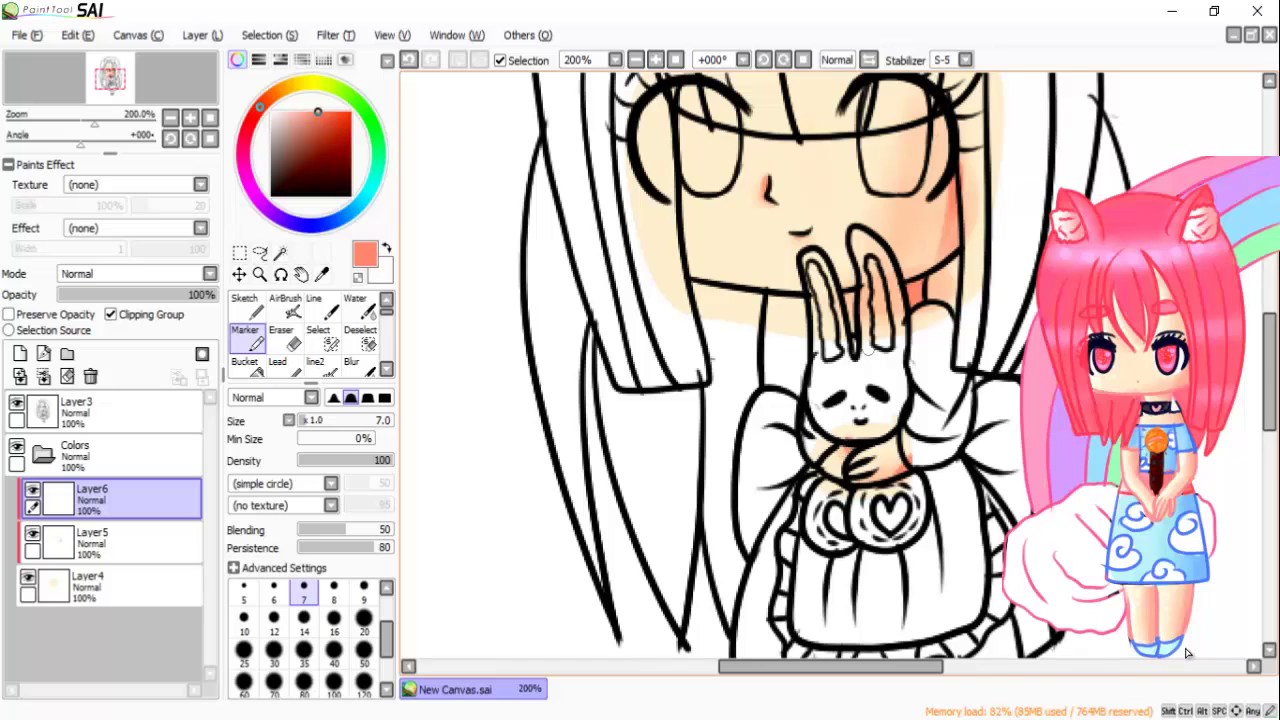
key("w")
key("ctrl+plus")
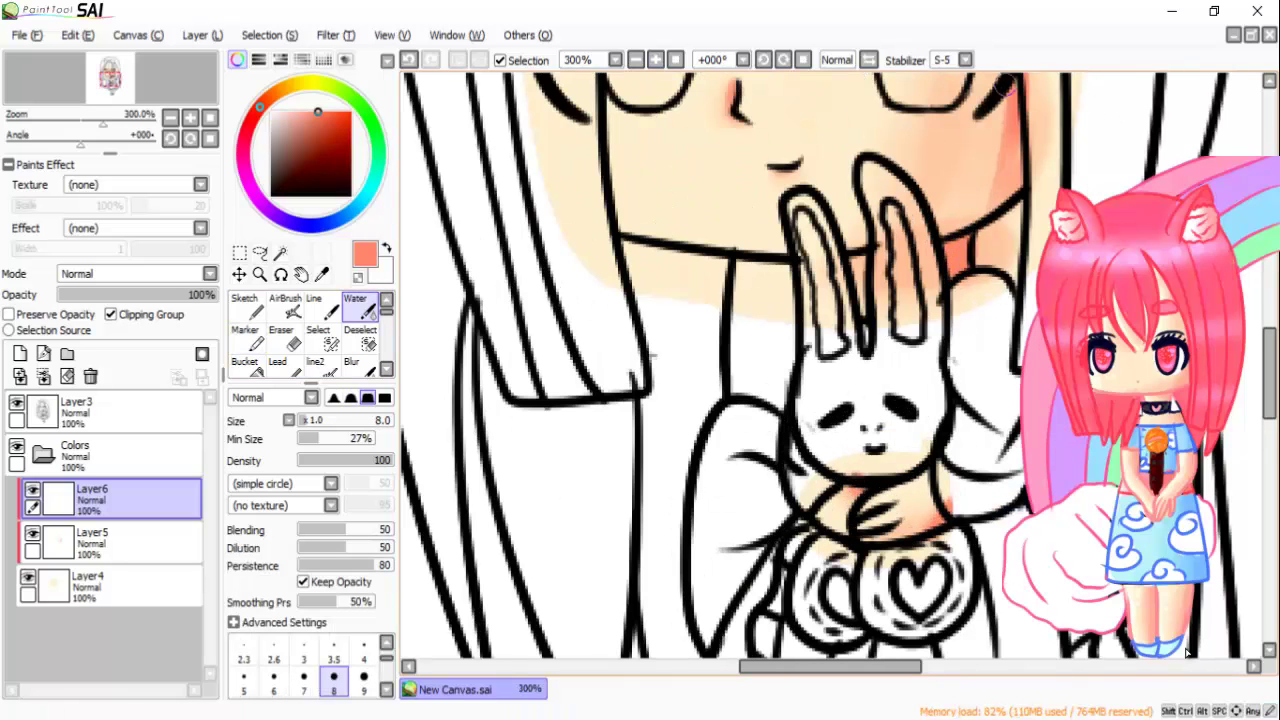
scroll(1188, 652, "up", 3)
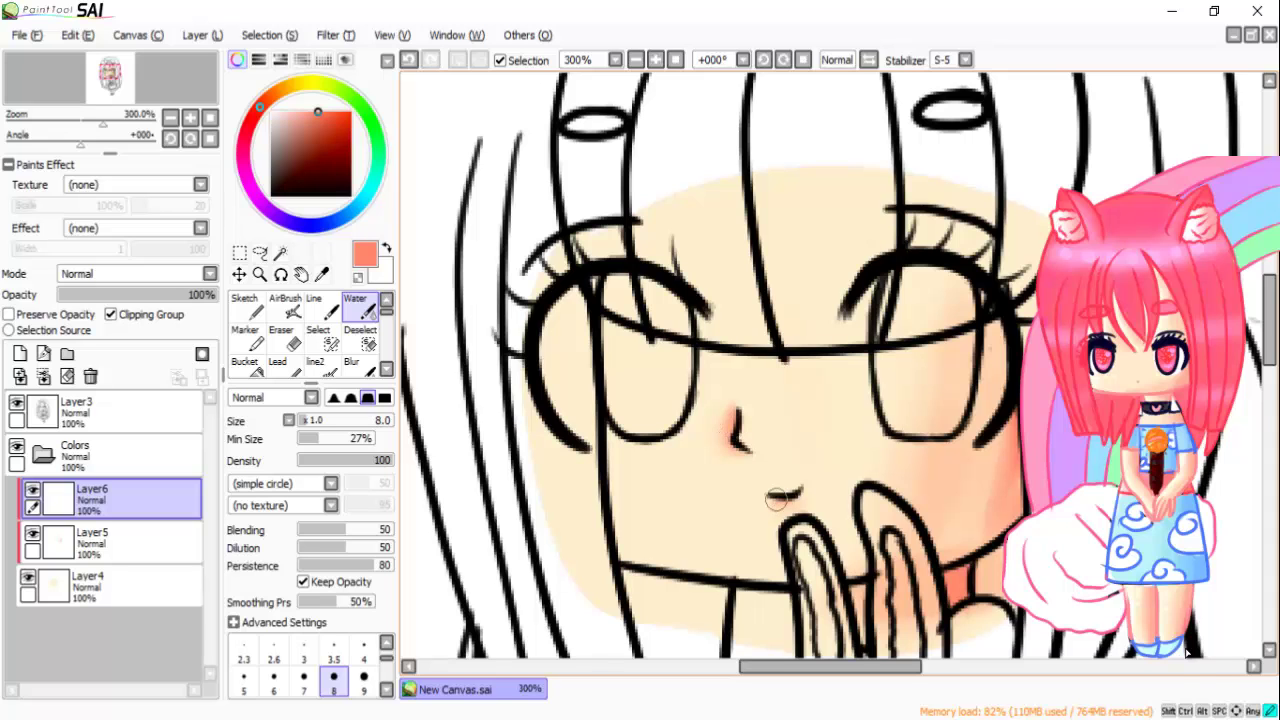
Step: Add clipped Layer7, paint red accents at the nose, face edge, neck and hands with the size 7 Marker, and blend them
scroll(1188, 652, "down", 4)
scroll(1188, 652, "up", 4)
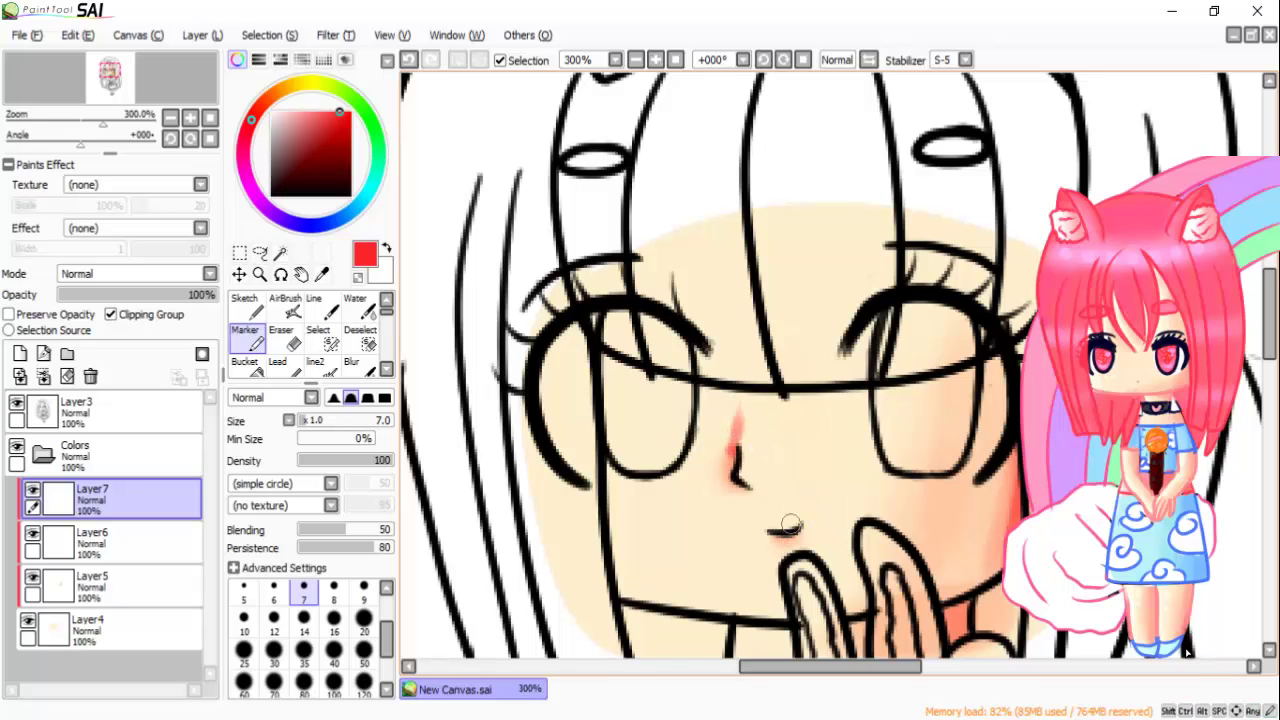
scroll(1187, 652, "down", 5)
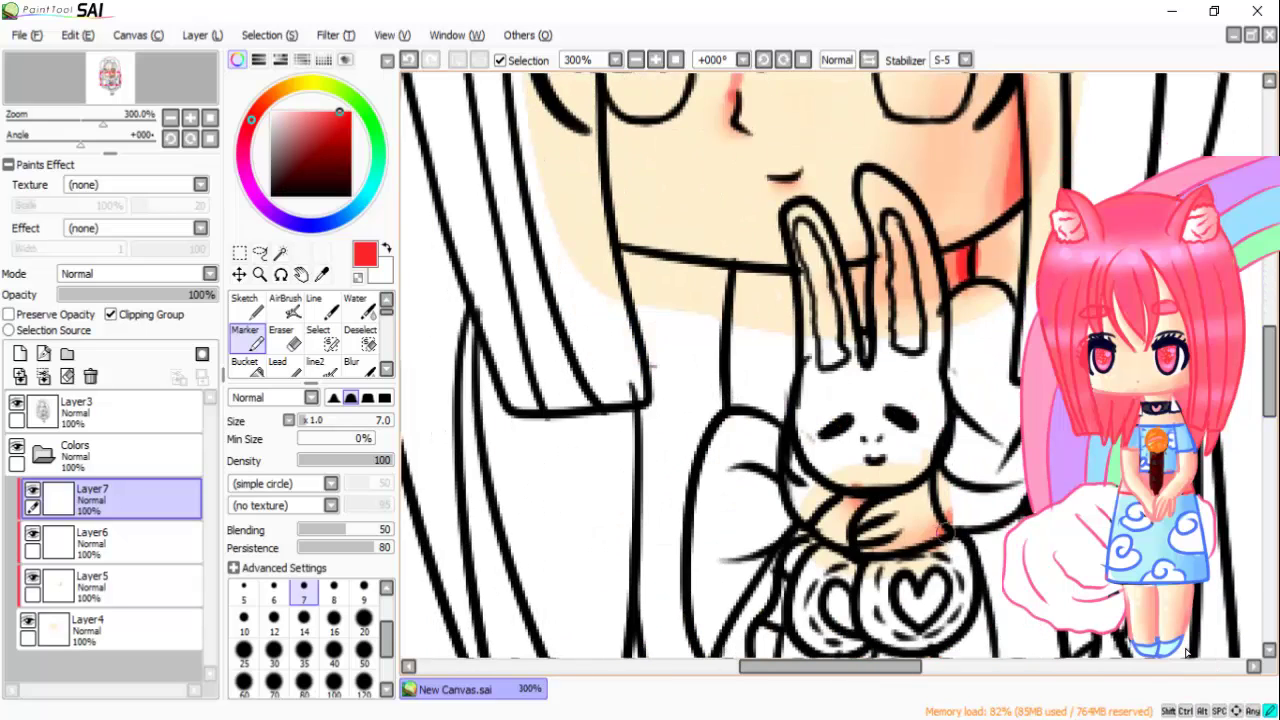
key("w")
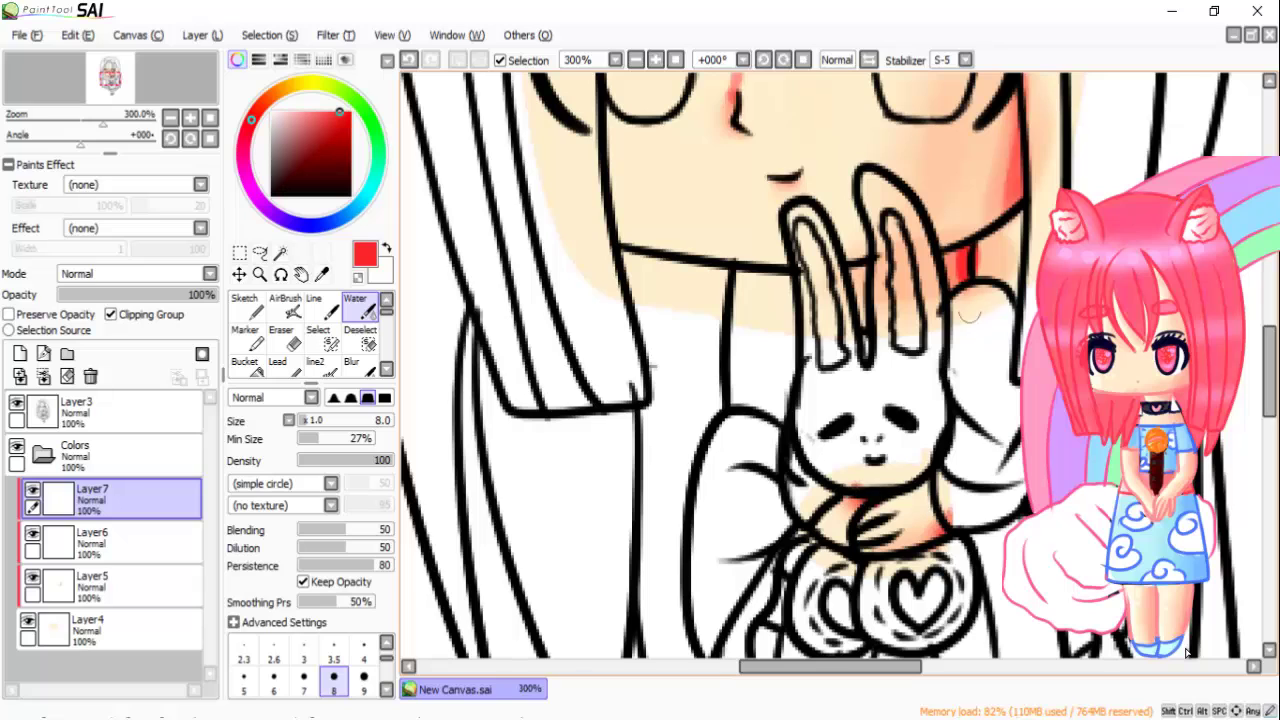
scroll(957, 226, "up", 5)
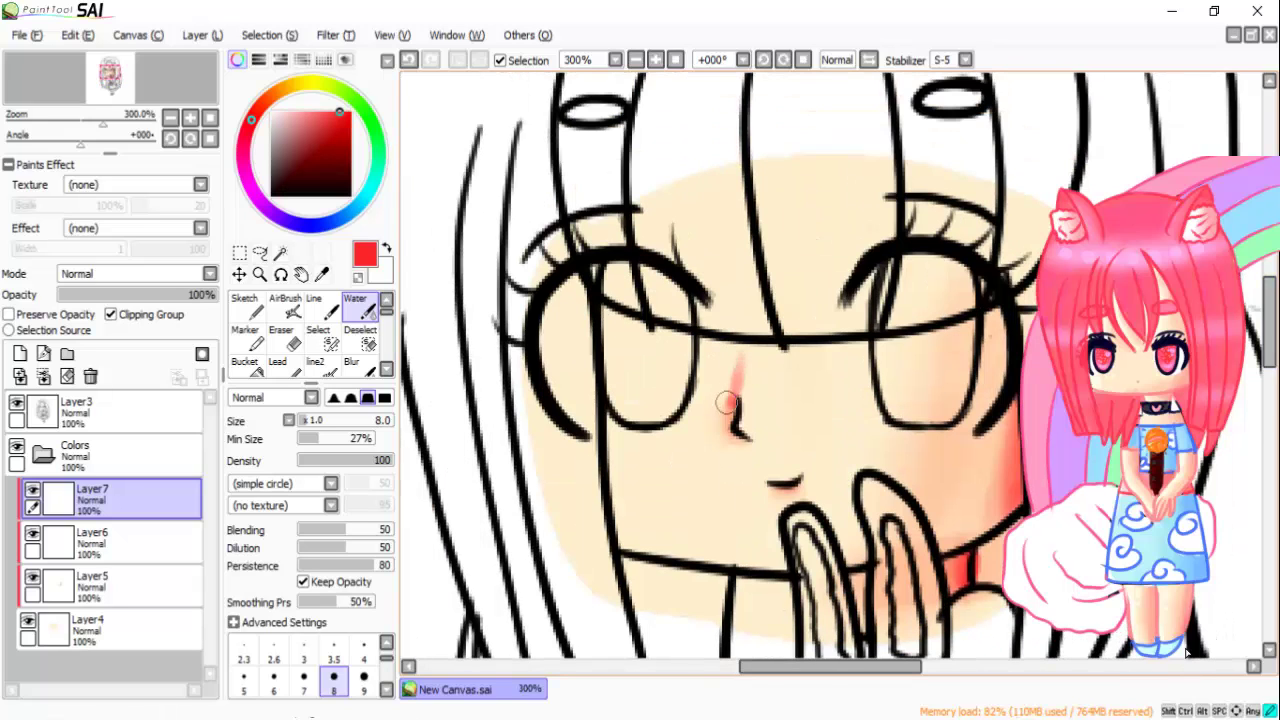
Step: Trim the excess red shading above the nose with the Eraser at size 13
key("e")
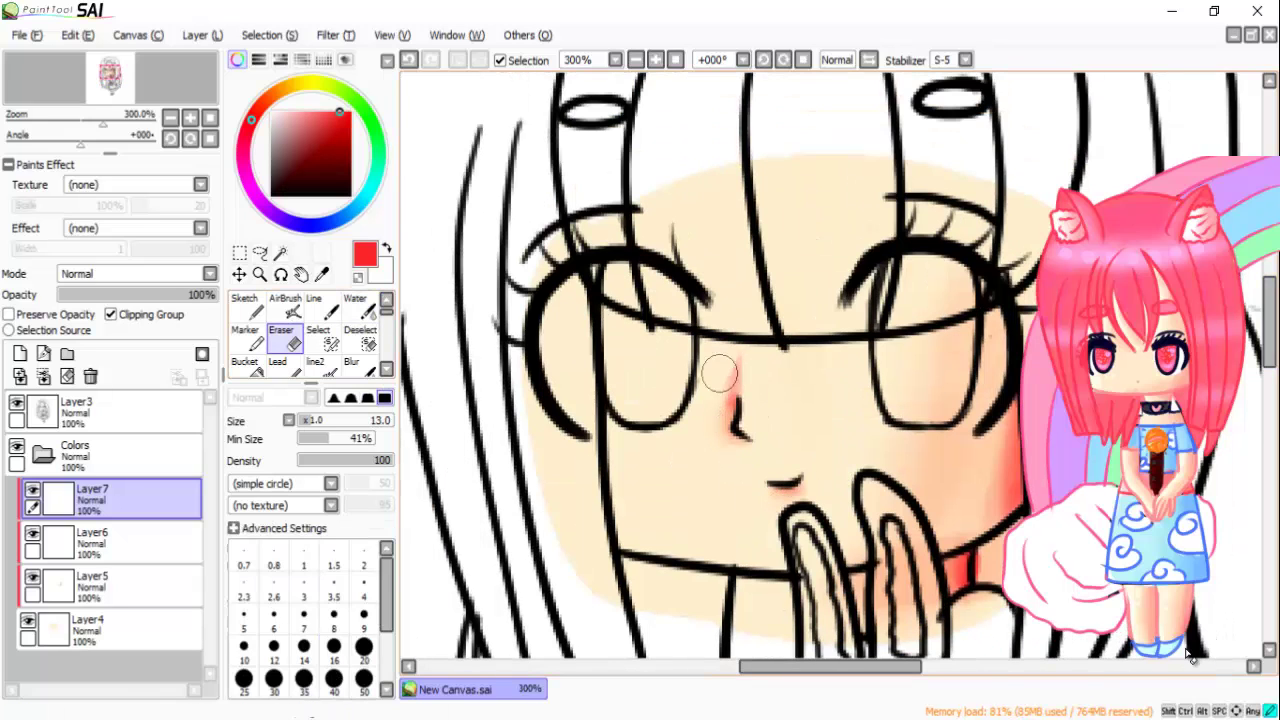
scroll(1190, 655, "down", 7)
scroll(1190, 655, "up", 6)
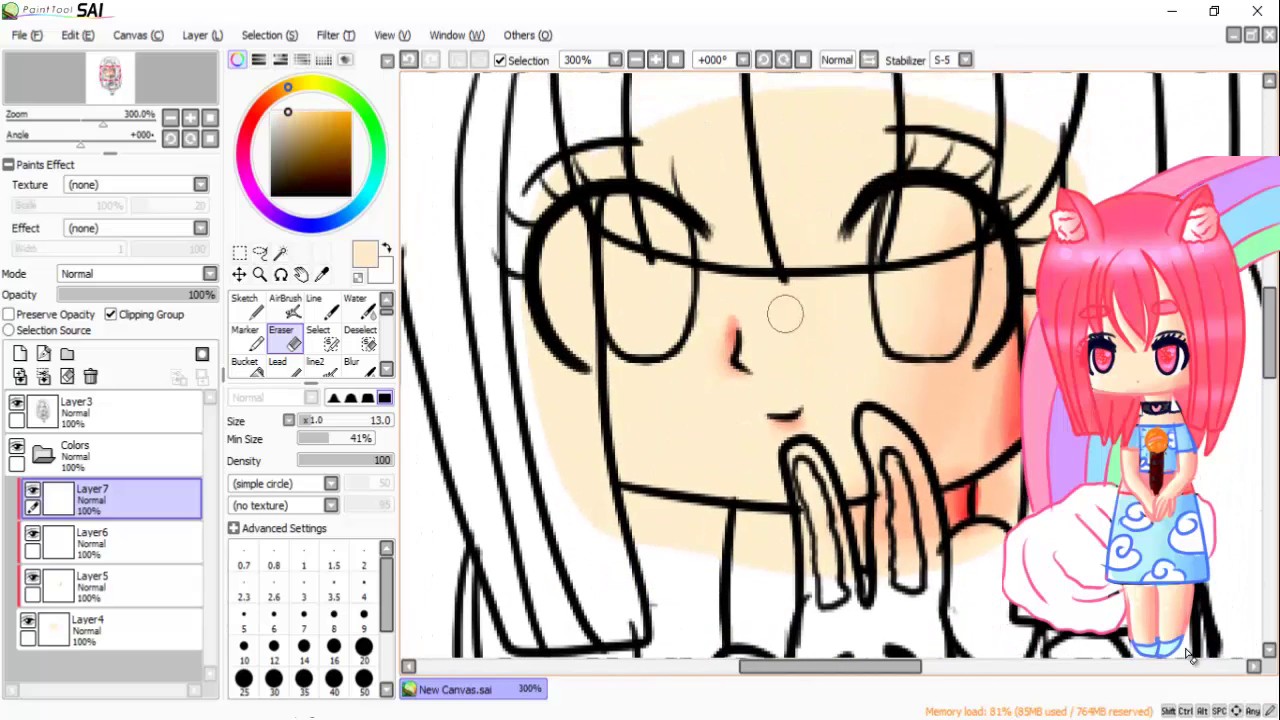
Step: Add clipped Layer8 and paint pale cream highlights on the face and hands with the Marker at size 18
key("ctrl+shift+n")
key("n")
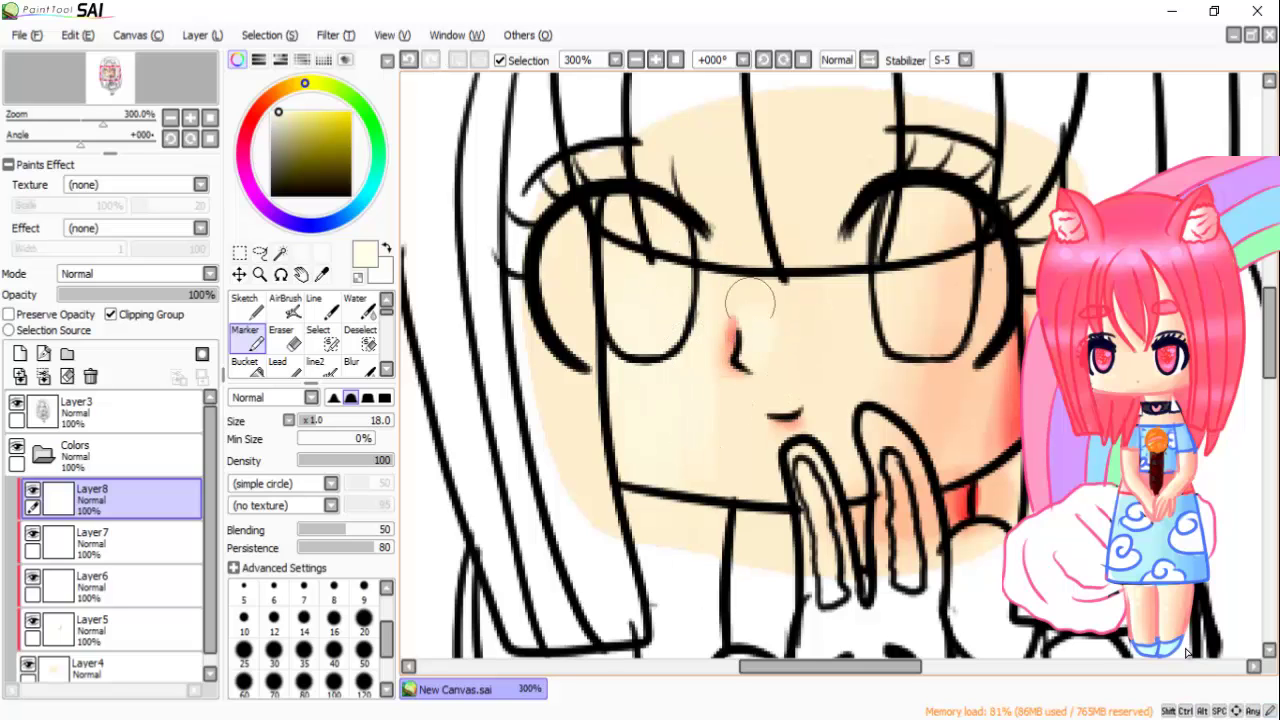
scroll(813, 395, "down", 5)
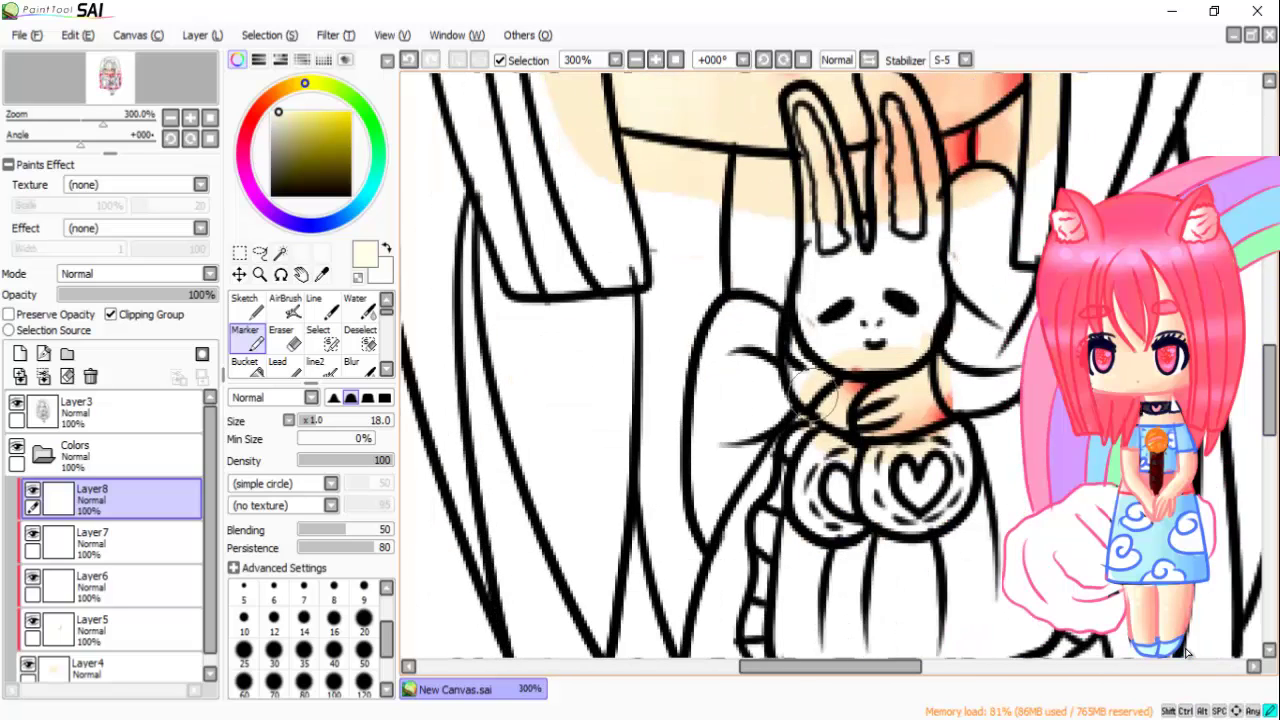
scroll(860, 380, "up", 5)
Step: Soften the cream highlights with the Water brush, enlarging it to size 32 for the face
left_click(355, 307)
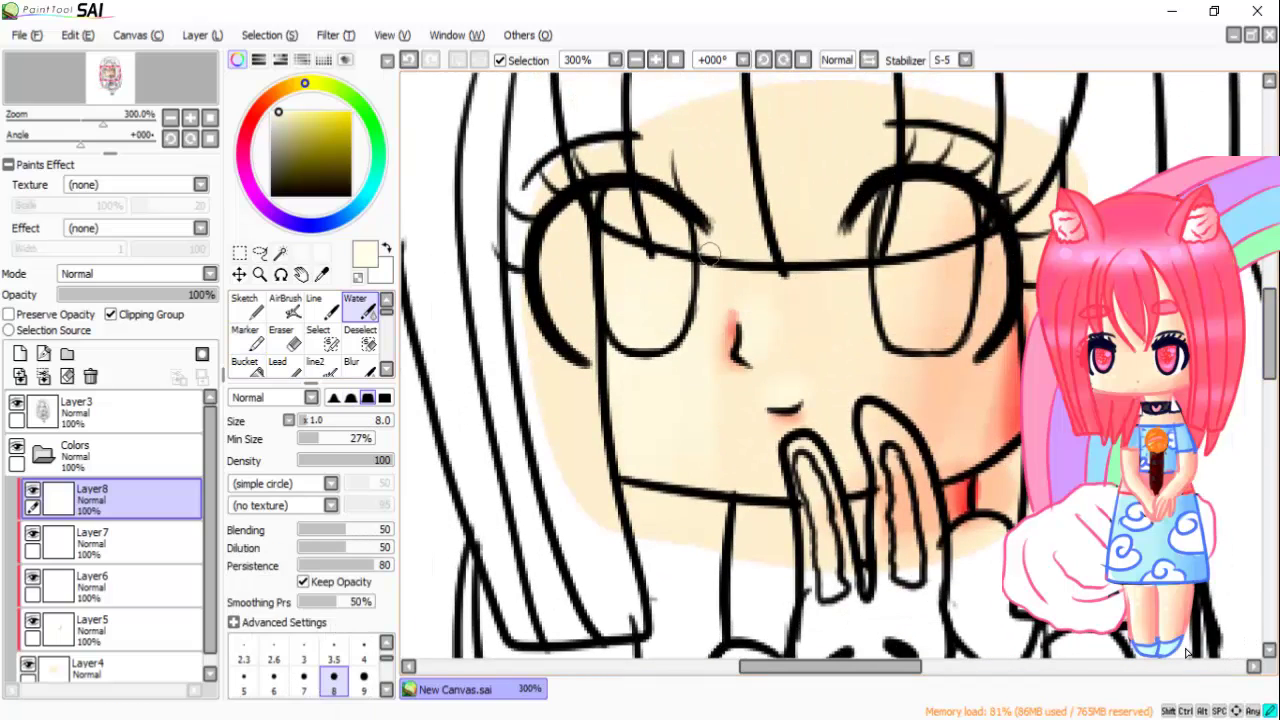
left_click_drag(832, 367, 842, 367)
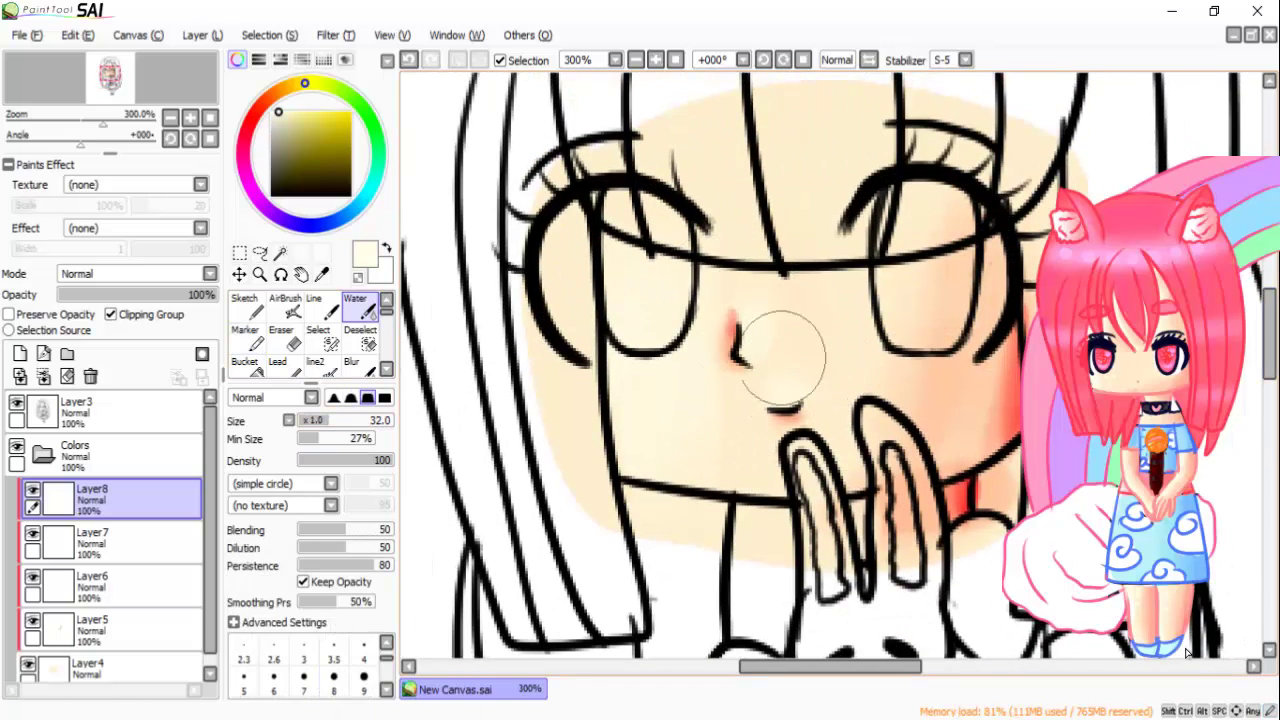
scroll(840, 305, "down", 4)
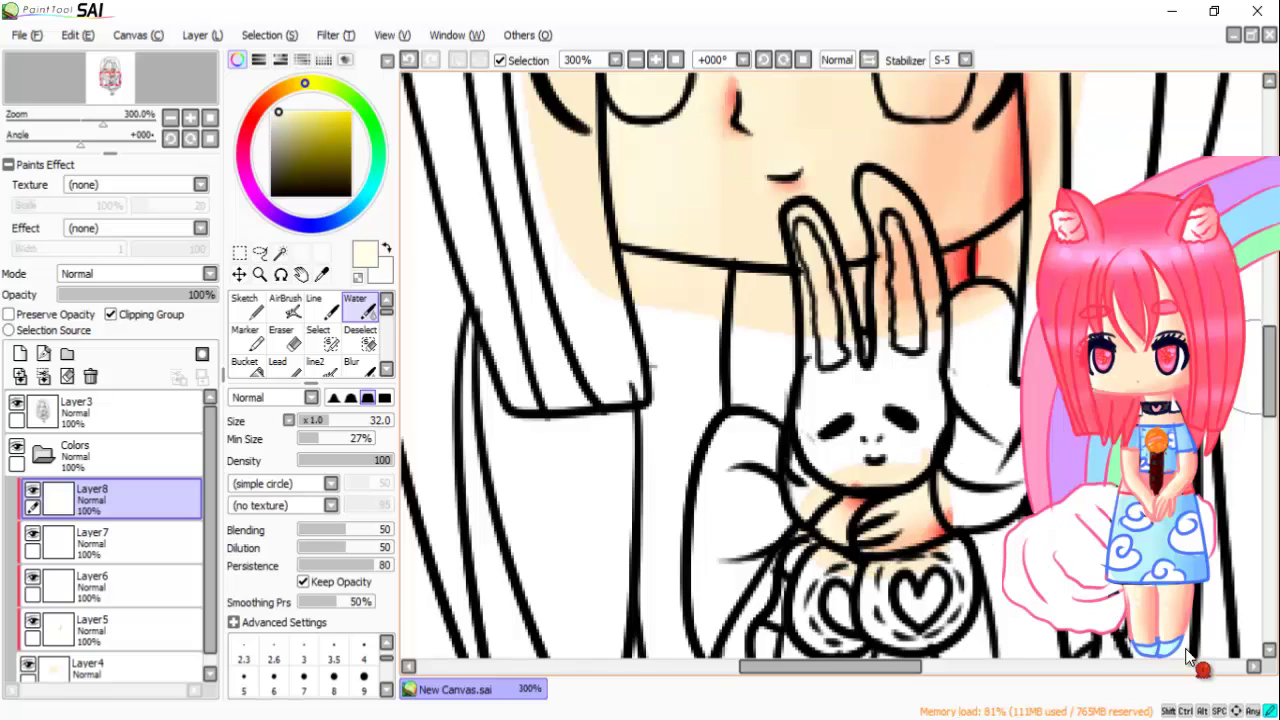
scroll(1188, 655, "up", 3)
Step: Add white highlights to the cheeks and face edge with the size 10 Sketch brush, softening the edge with the Water brush
key("n")
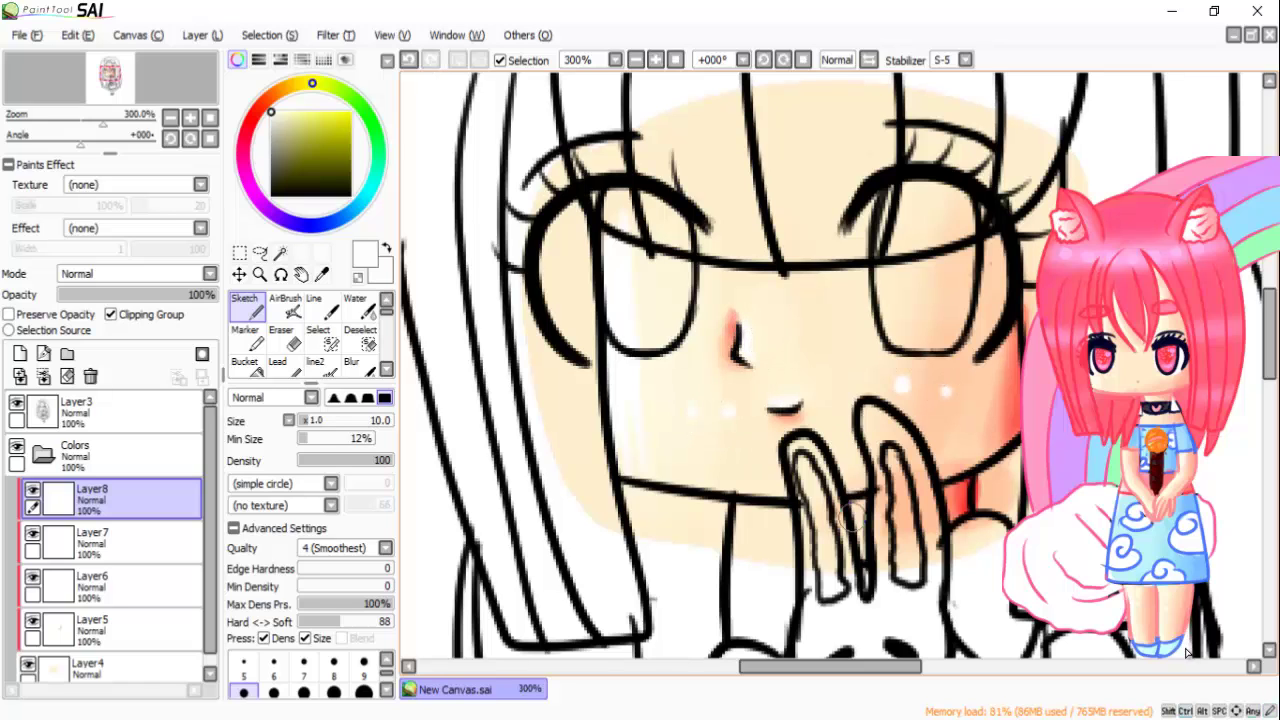
scroll(860, 444, "down", 5)
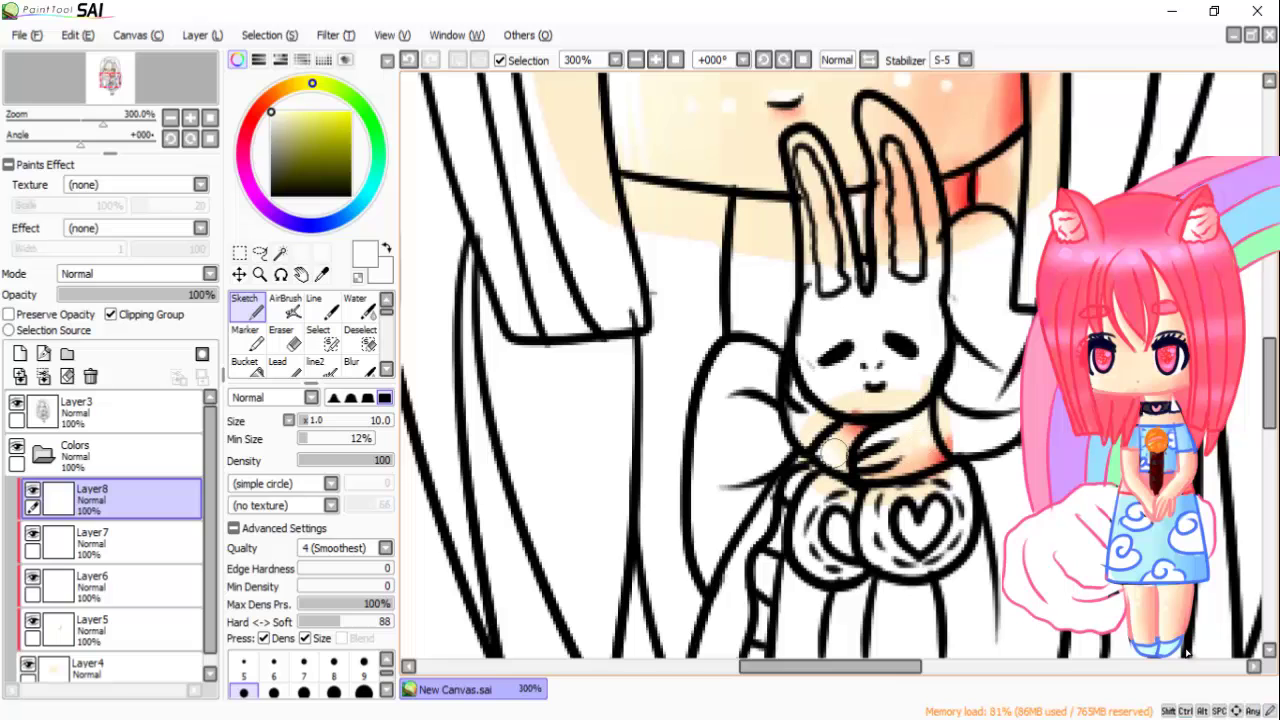
scroll(835, 450, "up", 5)
key("b")
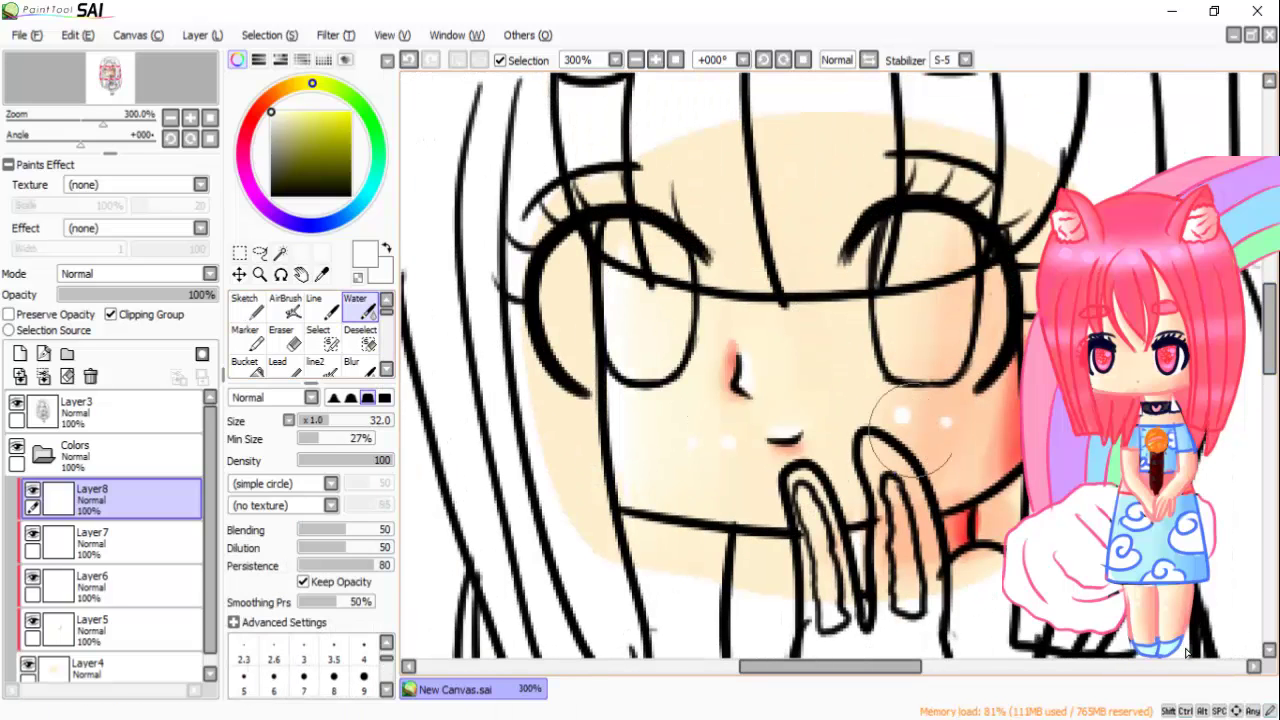
scroll(905, 430, "down", 5)
scroll(905, 430, "up", 5)
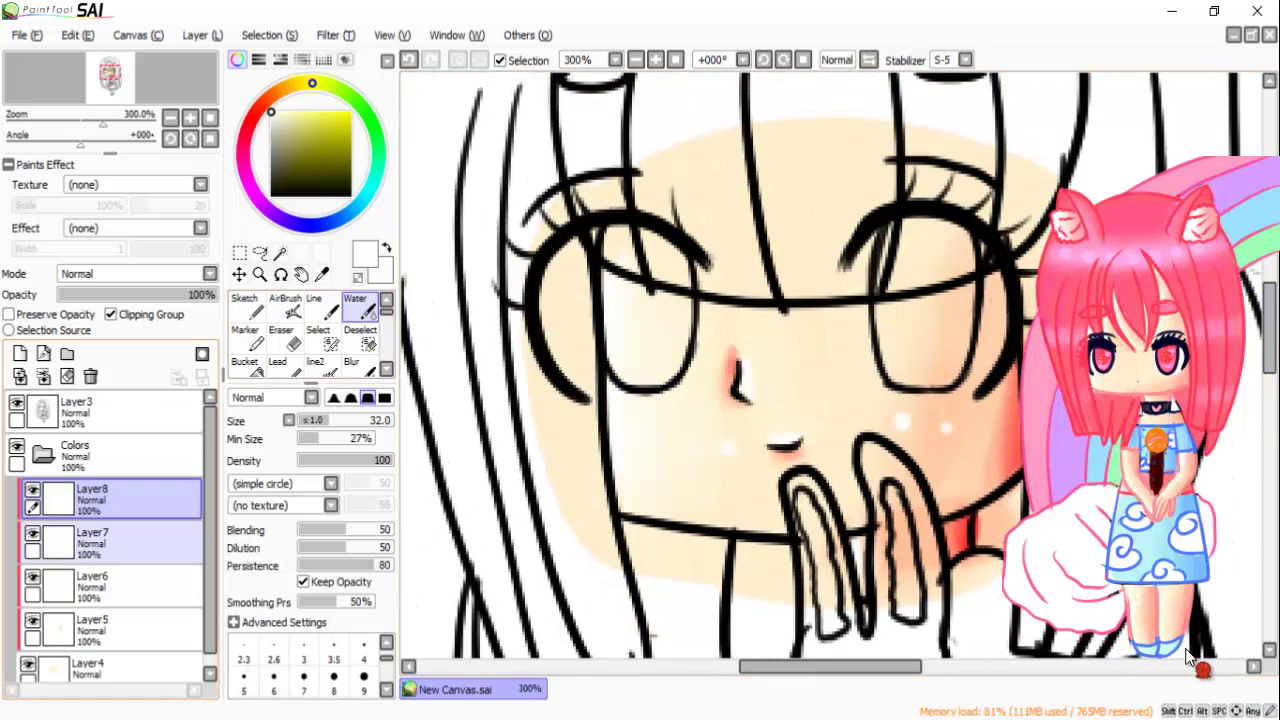
Step: Add clipped Layer9 above Layer7 and airbrush peach blush on both cheeks at size 40, using a colour picked from the face
left_click(100, 540)
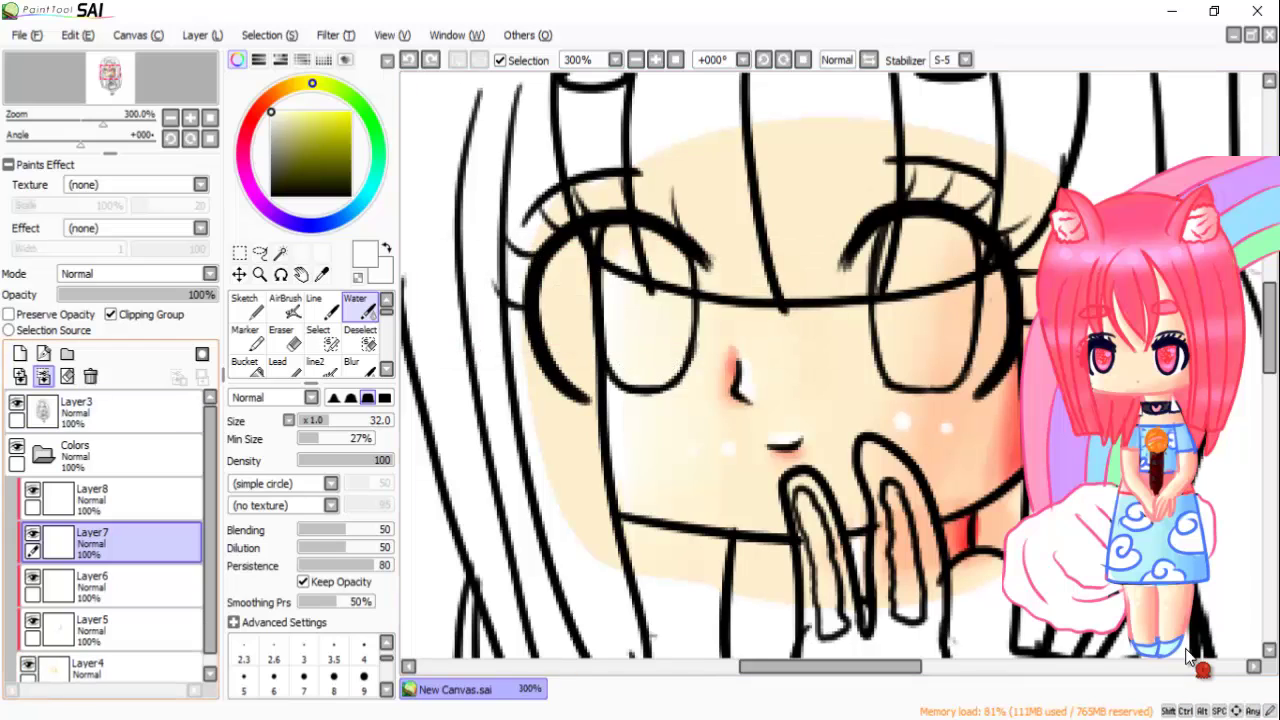
key("ctrl+shift+n")
left_click(760, 445, "alt")
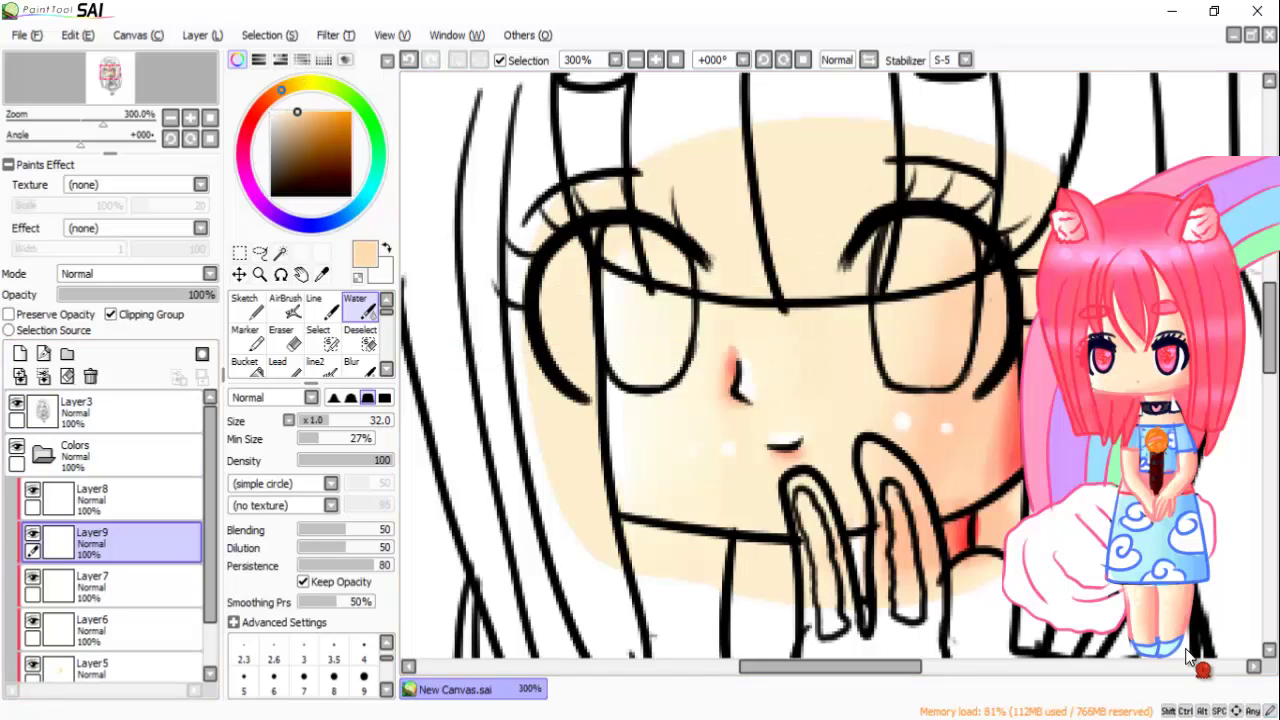
key("a")
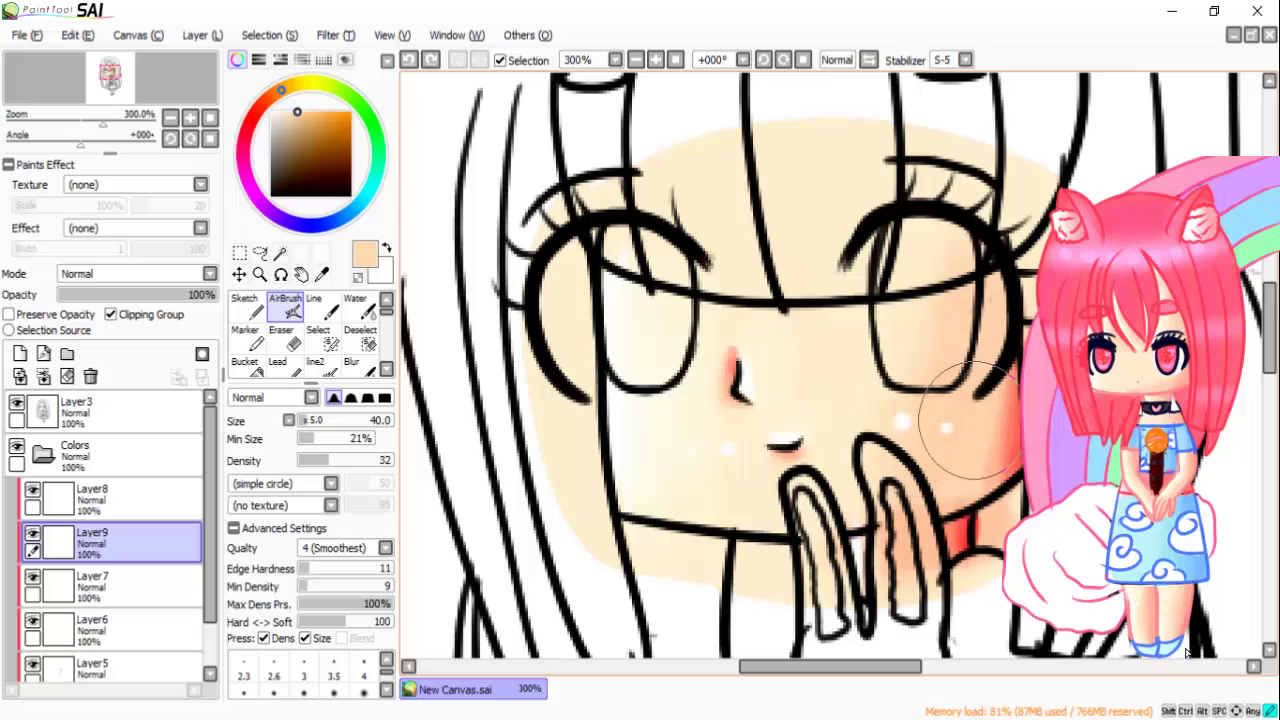
left_click(940, 420, "alt")
left_click_drag(720, 430, 660, 440)
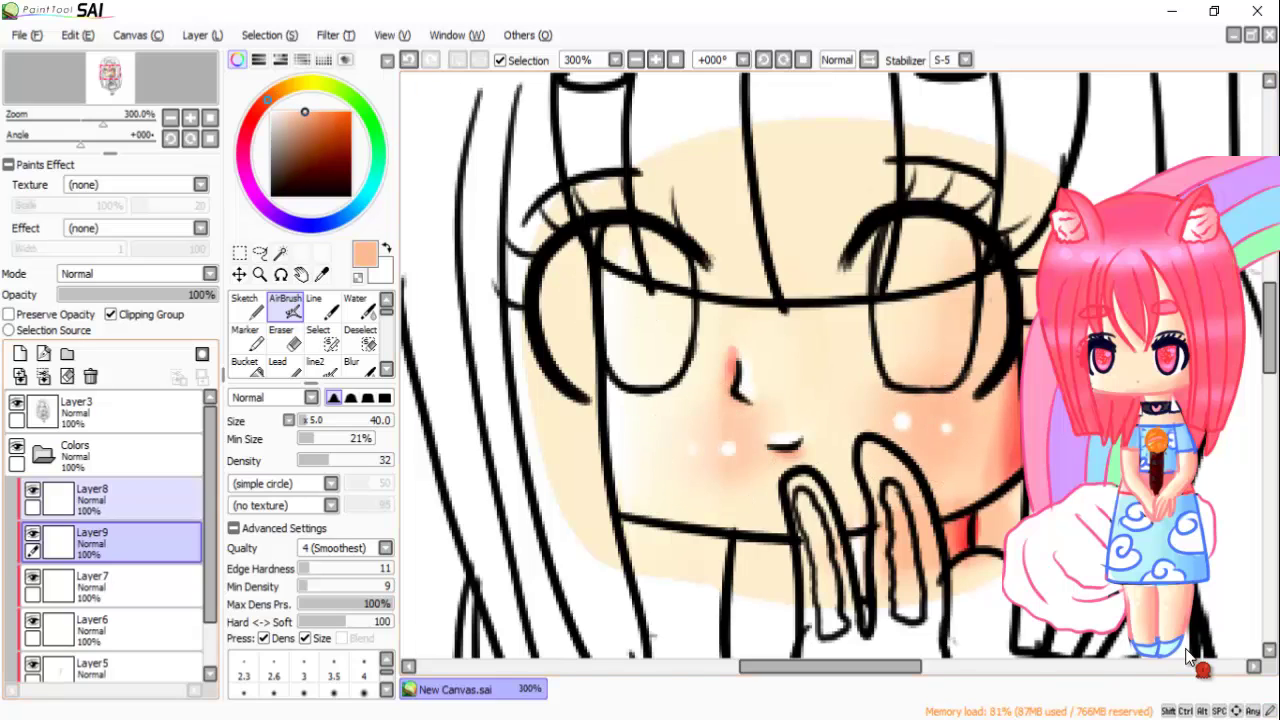
left_click_drag(90, 540, 90, 495)
mouse_move(600, 452)
left_mouse_down()
mouse_move(700, 450)
mouse_move(740, 470)
left_mouse_up()
left_click_drag(880, 400, 960, 440)
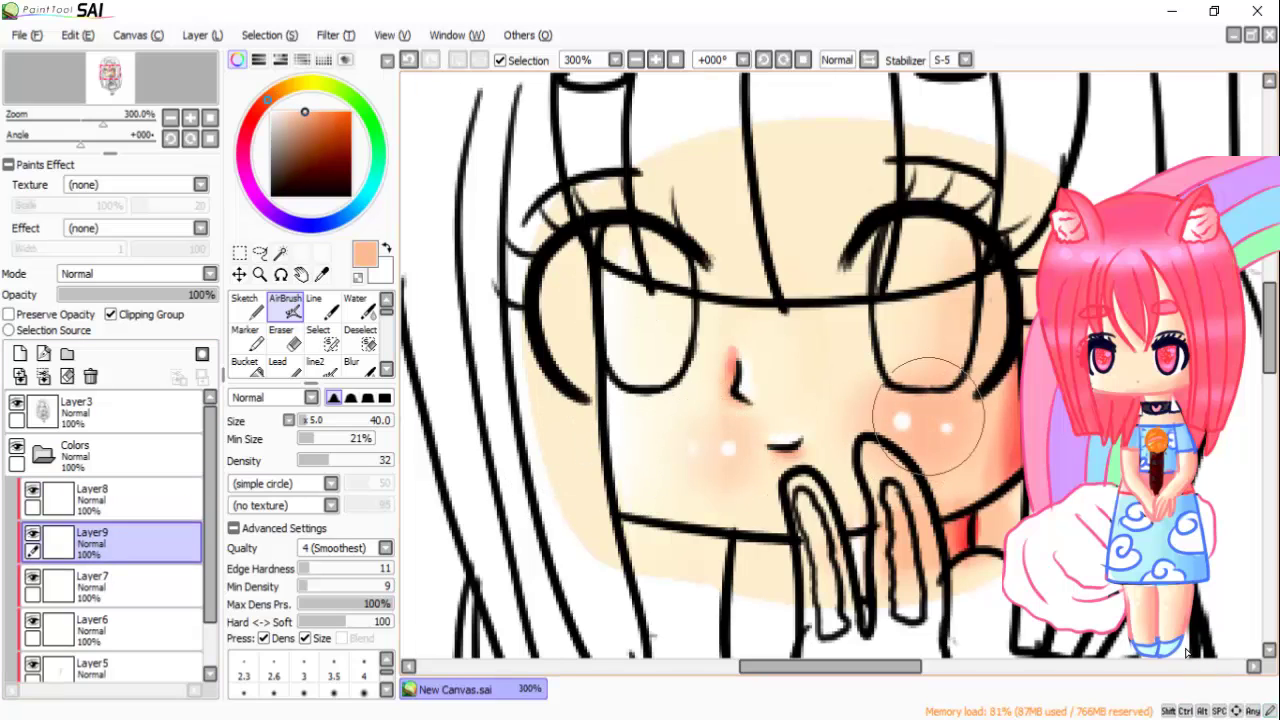
Step: On Layer8, erase the highlight dots on the cheek beside the nose and repaint them in white with the size 10 Sketch brush
left_click_drag(90, 540, 90, 495)
key("e")
left_click(727, 448)
left_click(903, 422)
left_click(946, 428)
key("e")
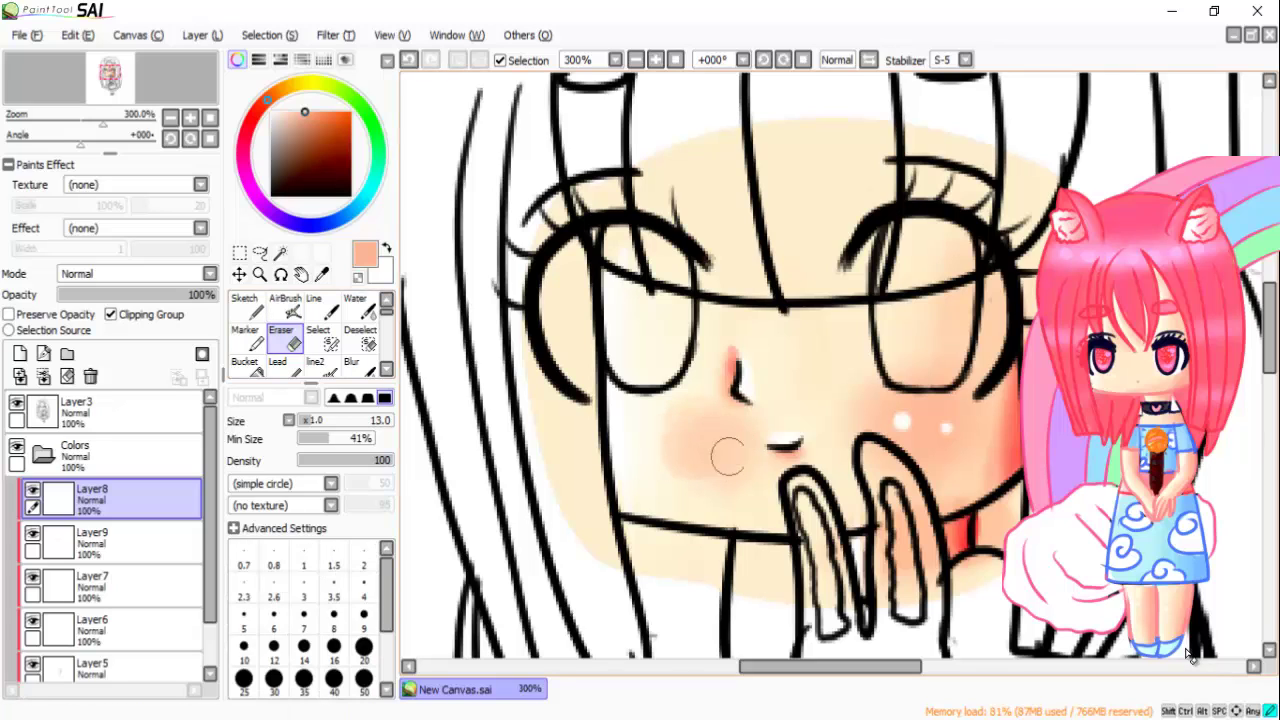
key("x")
key("n")
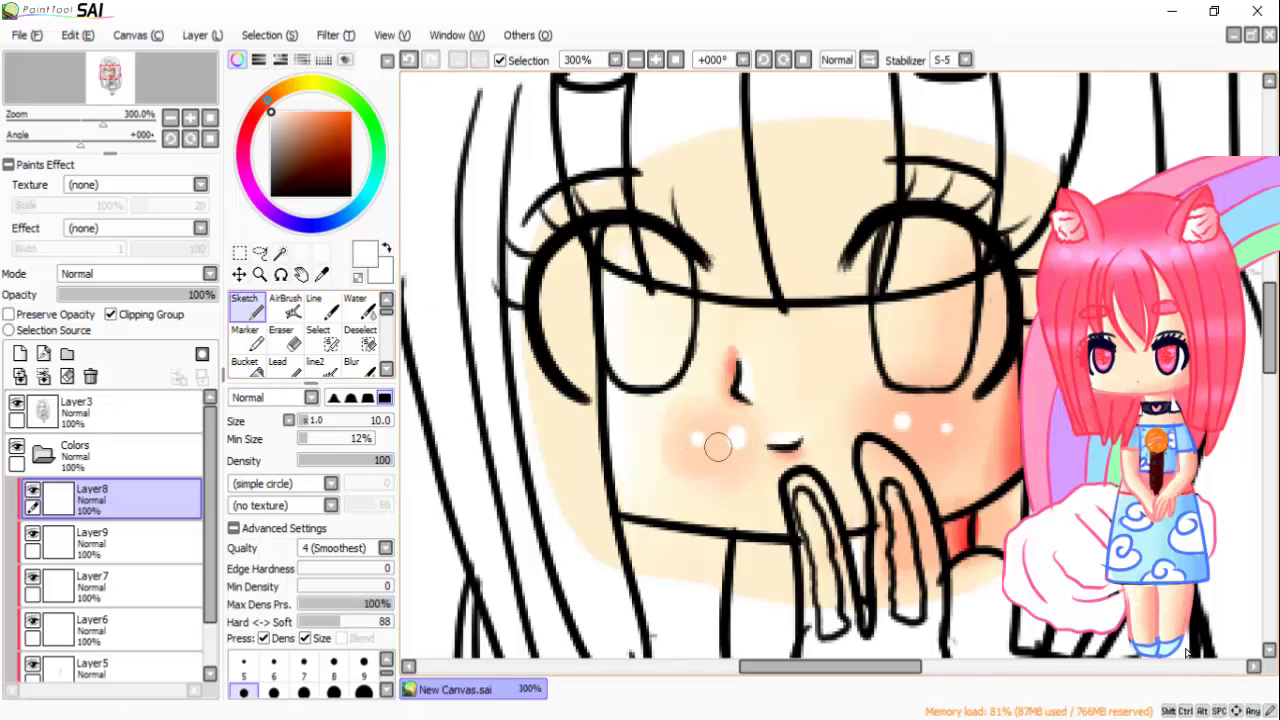
Step: Airbrush soft light peach blush over the hands on Layer9
key("x")
key("v")
scroll(880, 534, "down", 5)
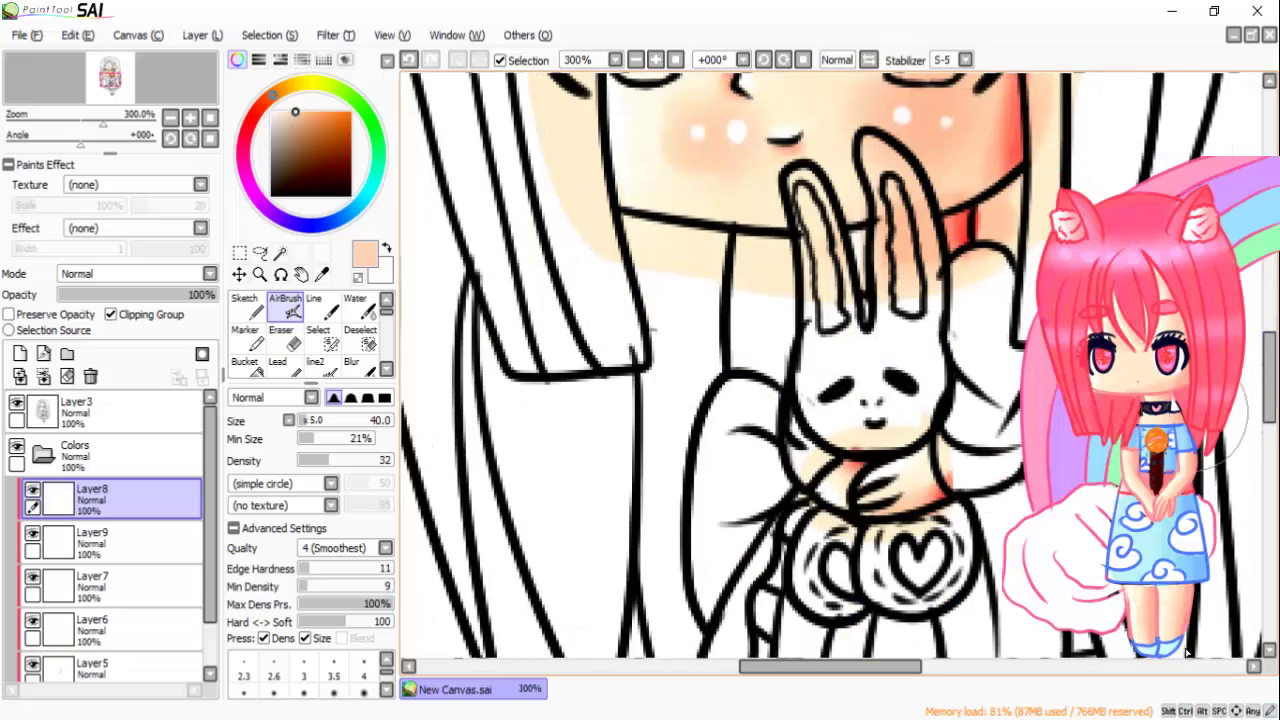
key("Down")
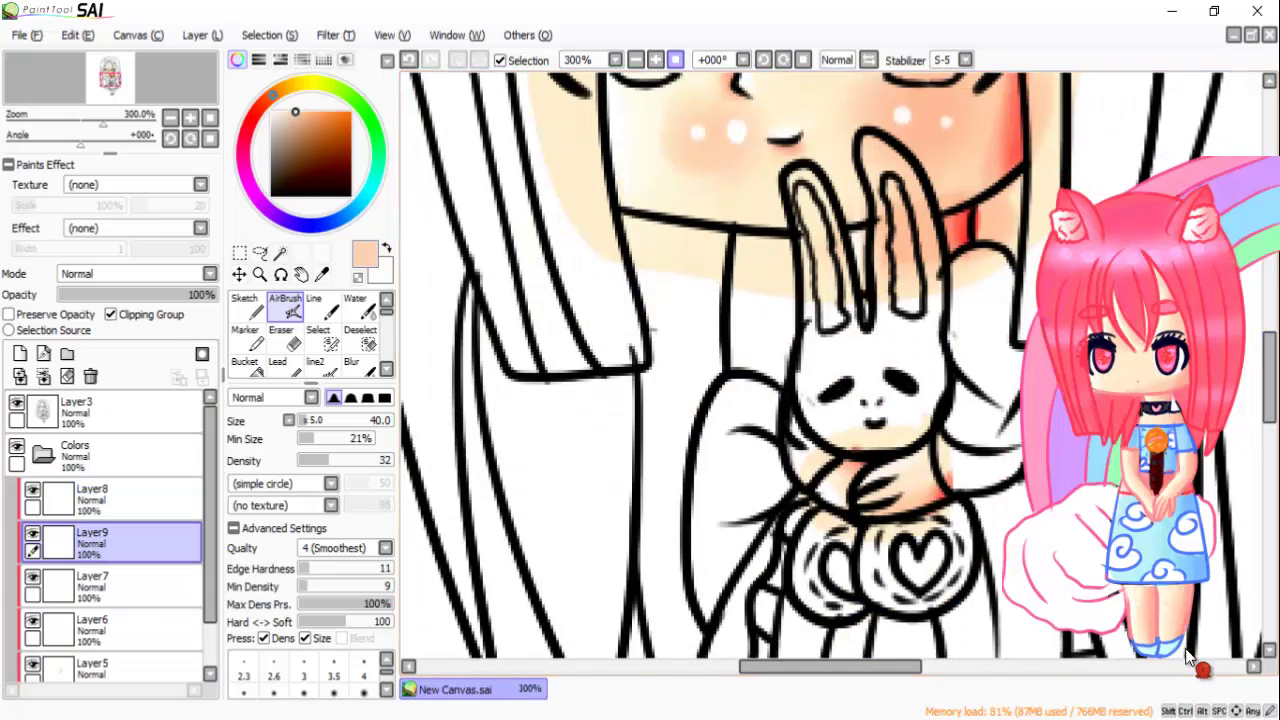
Step: Merge all the clipped skin shading layers down into Layer4, keeping its name
key("minus")
key("minus")
key("minus")
key("minus")
key("ctrl+e")
key("ctrl+e")
key("ctrl+e")
key("ctrl+e")
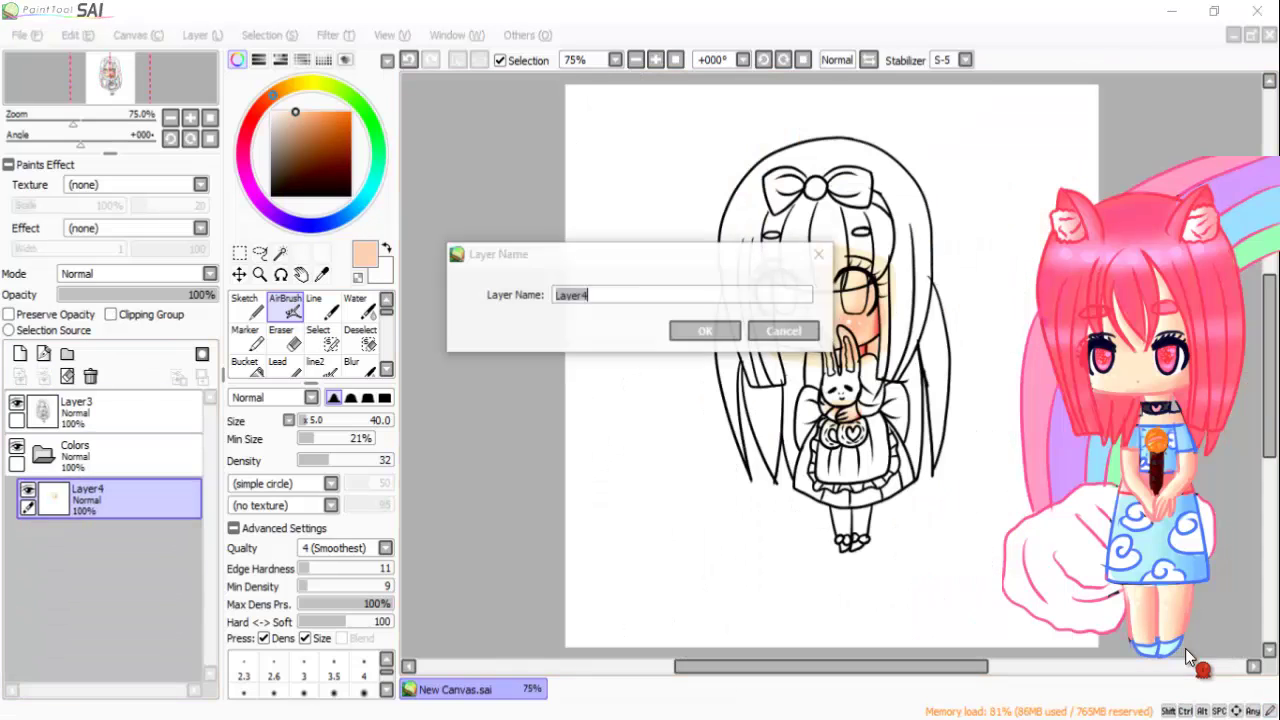
key("Return")
key("plus")
key("plus")
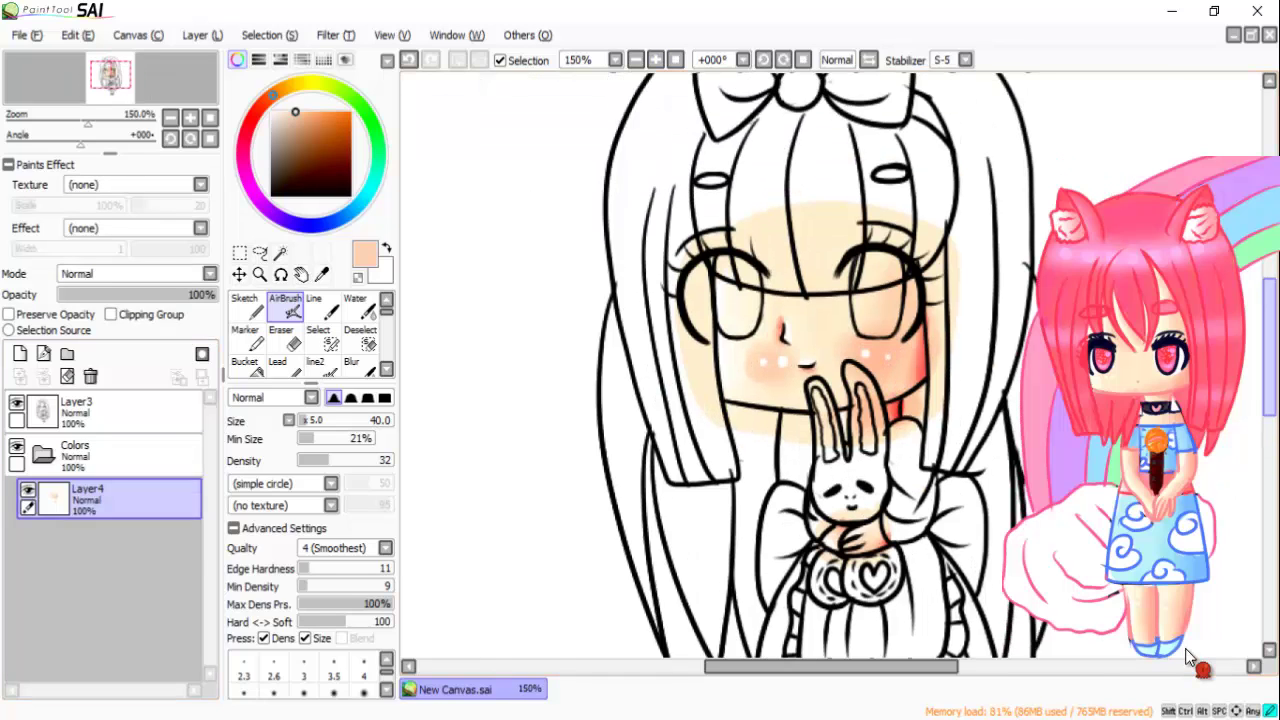
Step: Add Layer5 and outline a loose golden yellow boundary around the outside of the hair with the size 10 Sketch brush
key("ctrl+shift+n")
left_click(1190, 648, "alt")
left_click(1188, 655, "alt")
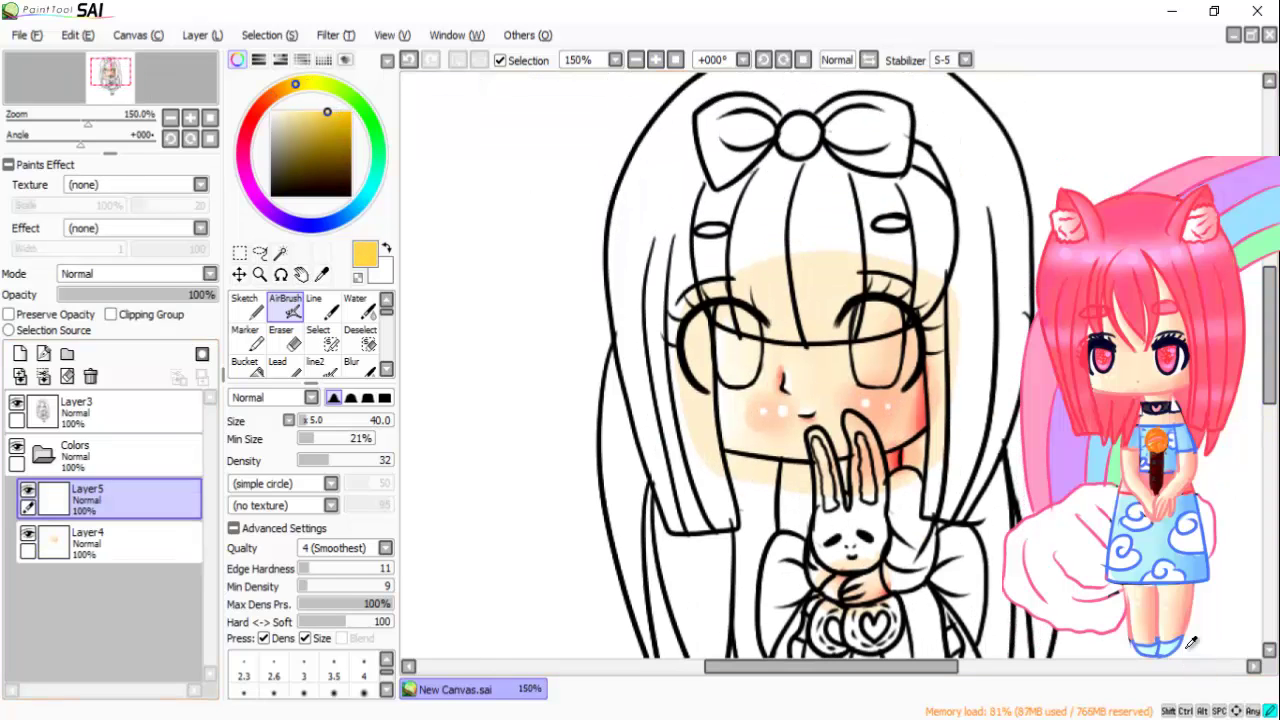
key("n")
key("minus")
key("minus")
mouse_move(830, 118)
left_mouse_down()
mouse_move(682, 240)
mouse_move(958, 483)
mouse_move(963, 207)
left_mouse_up()
Step: Trace the inner boundary of the hair area in golden yellow around the face, under the fringe and down beside the neck
key("plus")
key("plus")
key("plus")
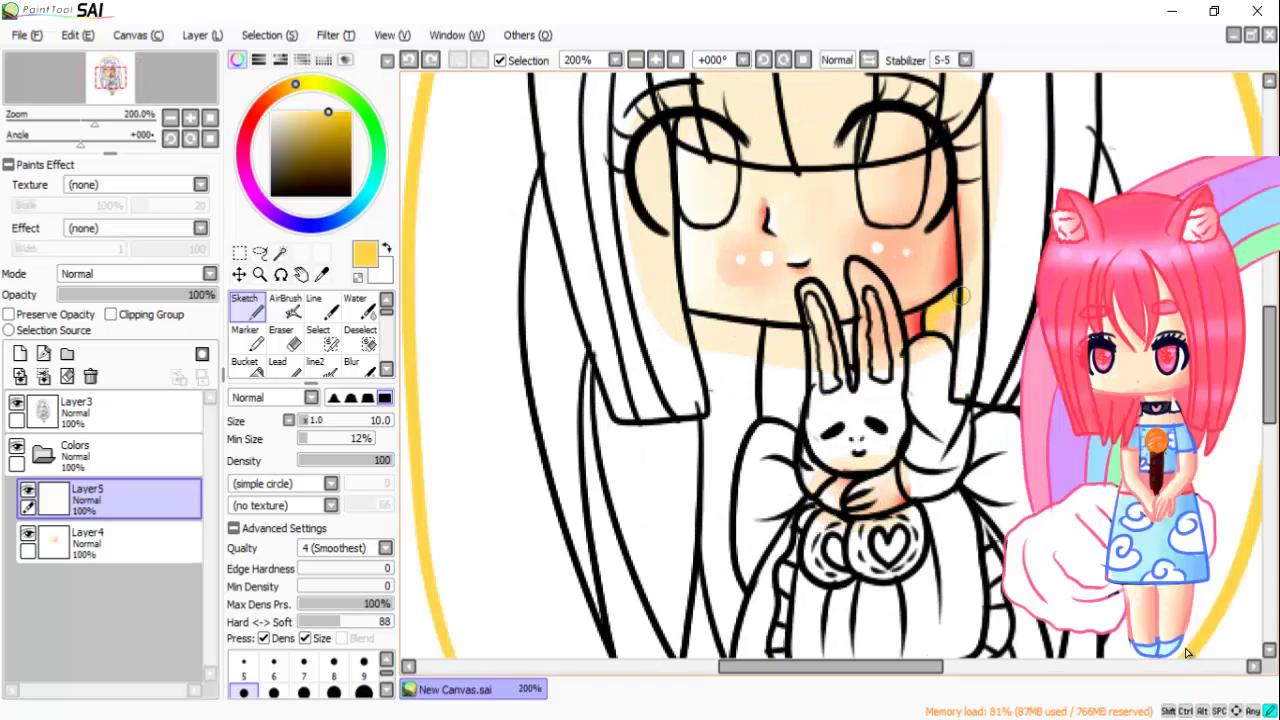
mouse_move(874, 158)
left_mouse_down()
mouse_move(690, 140)
mouse_move(703, 170)
mouse_move(675, 130)
mouse_move(678, 240)
mouse_move(696, 160)
mouse_move(666, 178)
mouse_move(686, 312)
mouse_move(795, 333)
left_mouse_up()
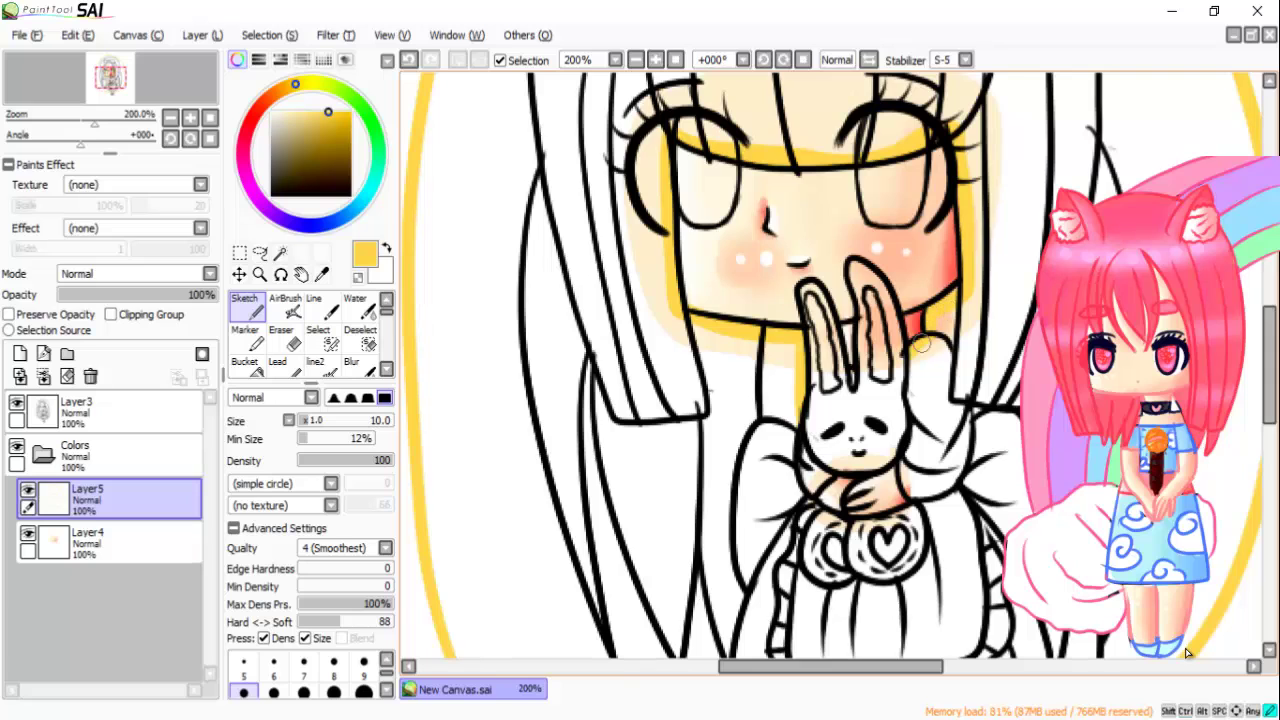
key("minus")
key("minus")
key("minus")
key("plus")
key("plus")
key("plus")
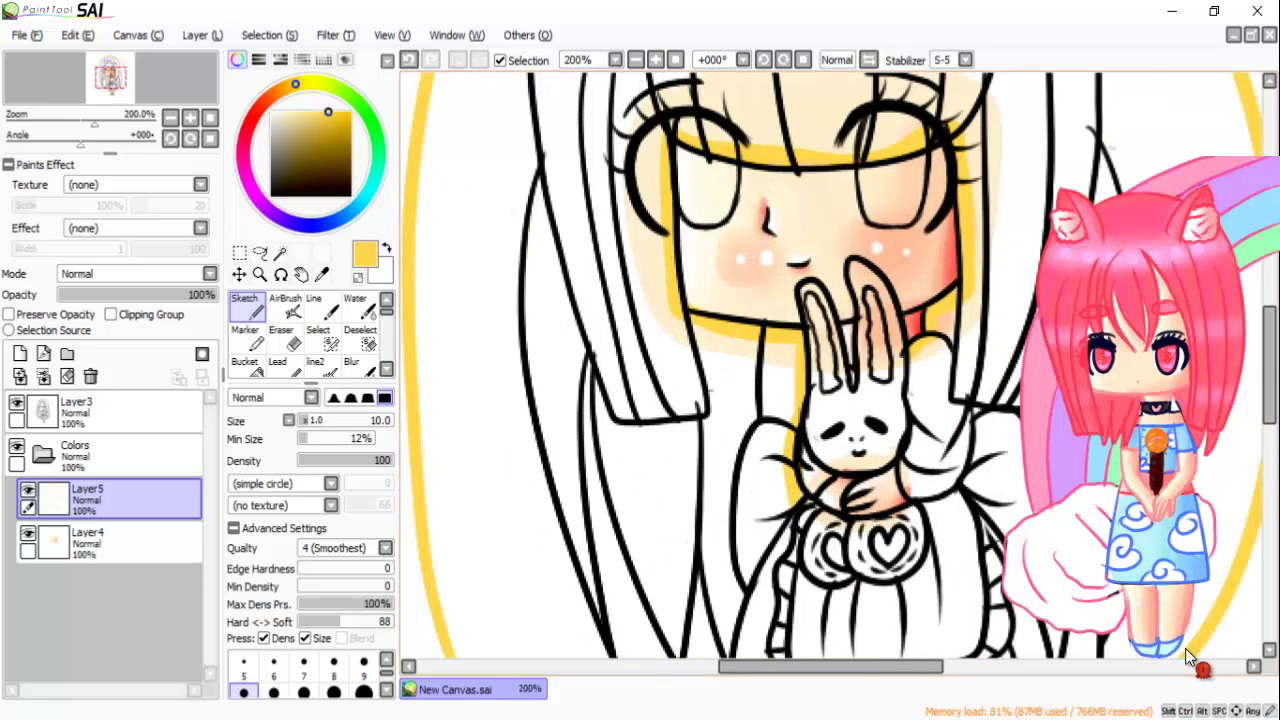
Step: Extend the yellow inner boundary down the dress to the lower outline and erase the stretch across the legs
scroll(1188, 657, "down", 5)
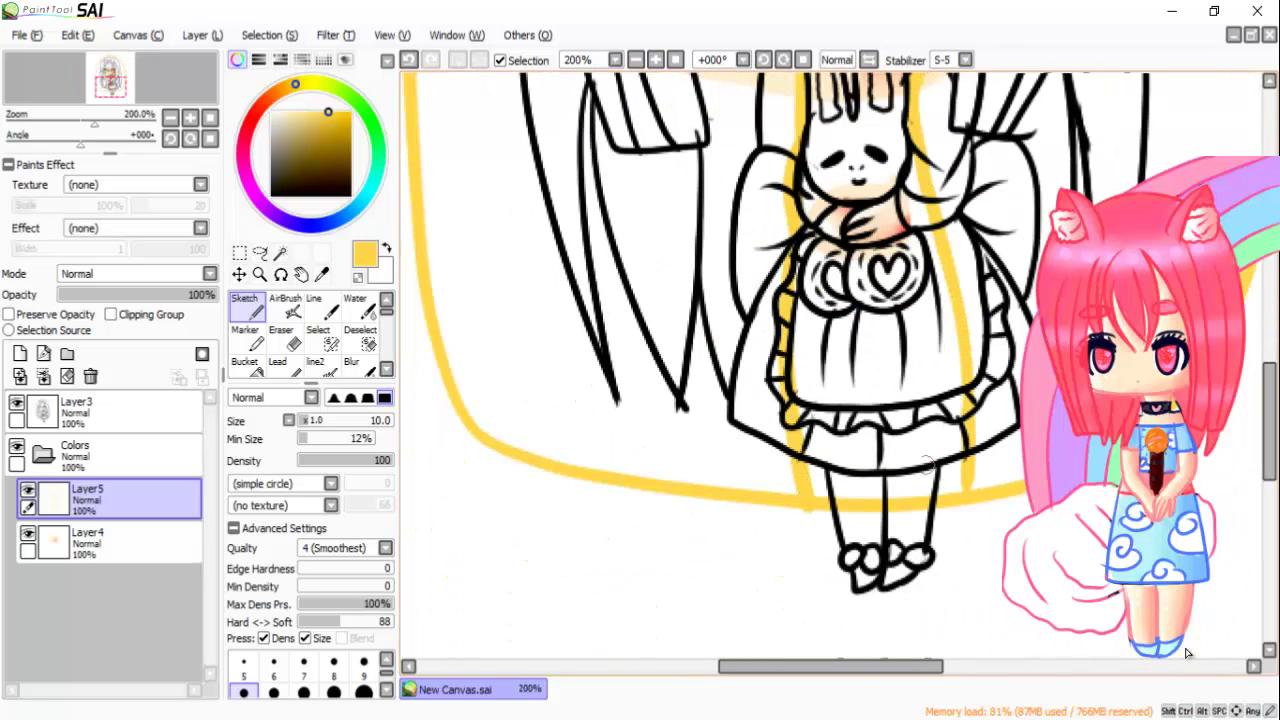
key("e")
key("minus")
key("minus")
key("minus")
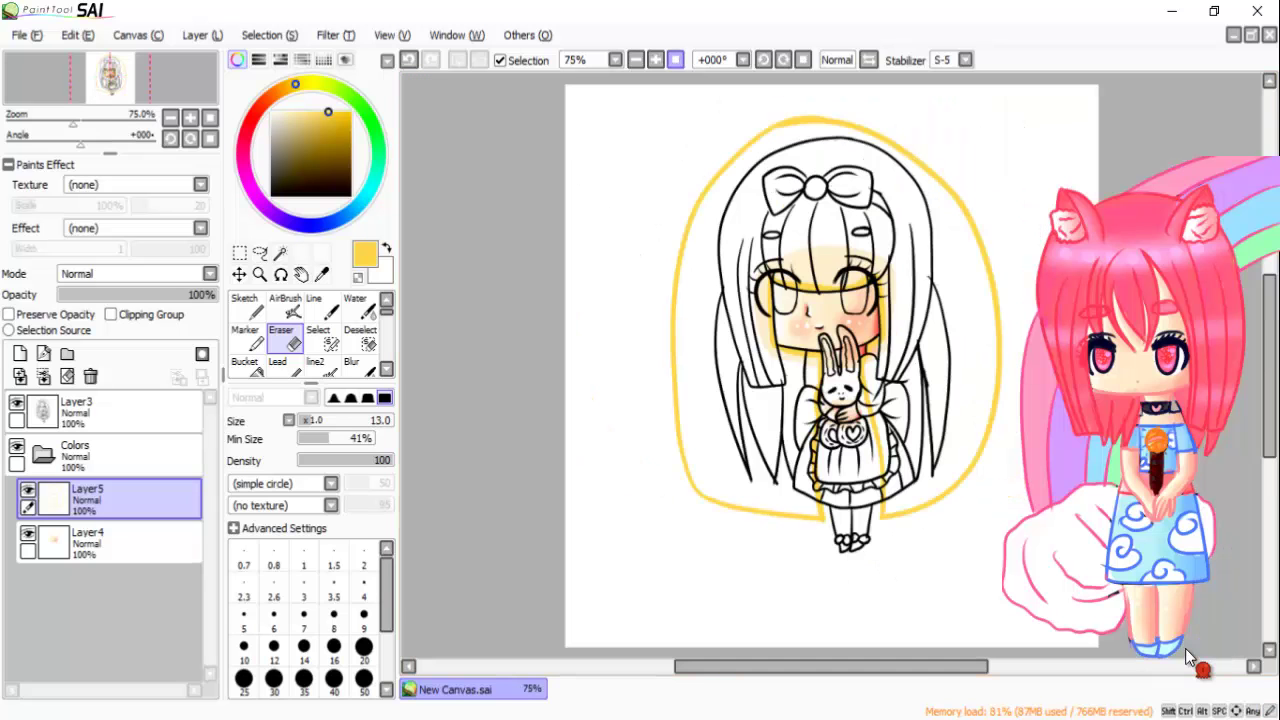
Step: Fill the enclosed hair area on Layer5 with golden yellow using the Bucket
key("b")
left_click(942, 505)
key("plus")
key("plus")
key("plus")
scroll(1188, 657, "up", 3)
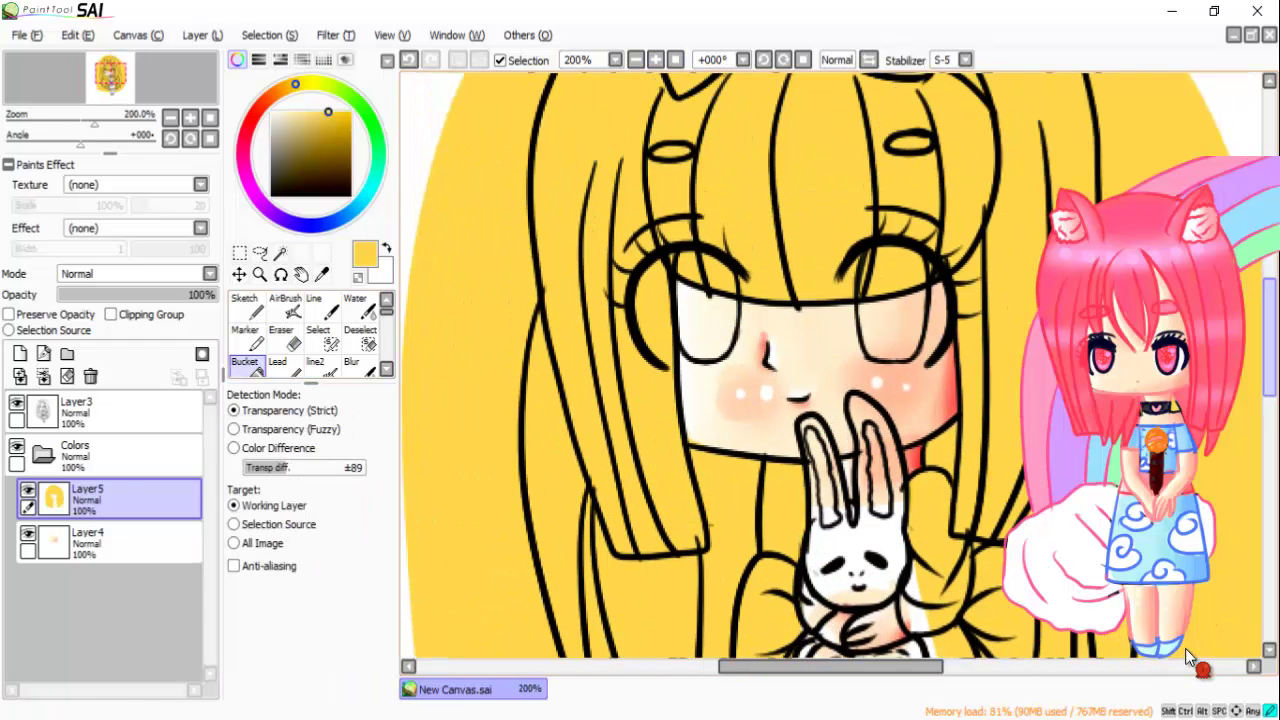
Step: Add clipped Layer6 above the golden yellow hair layer and choose bright orange as the shading colour
key("ctrl+shift+n")
key("minus")
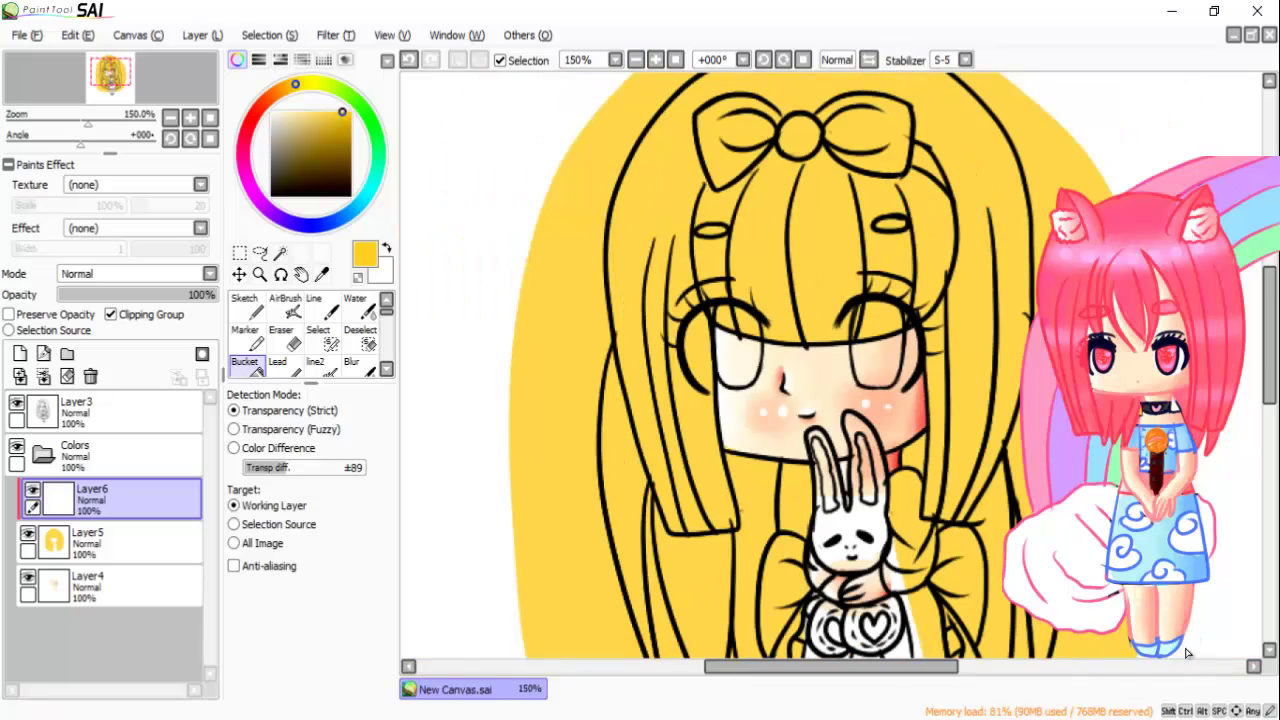
left_click(275, 92)
left_click(342, 112)
left_click(285, 305)
left_click_drag(660, 140, 668, 320)
key("ctrl+z")
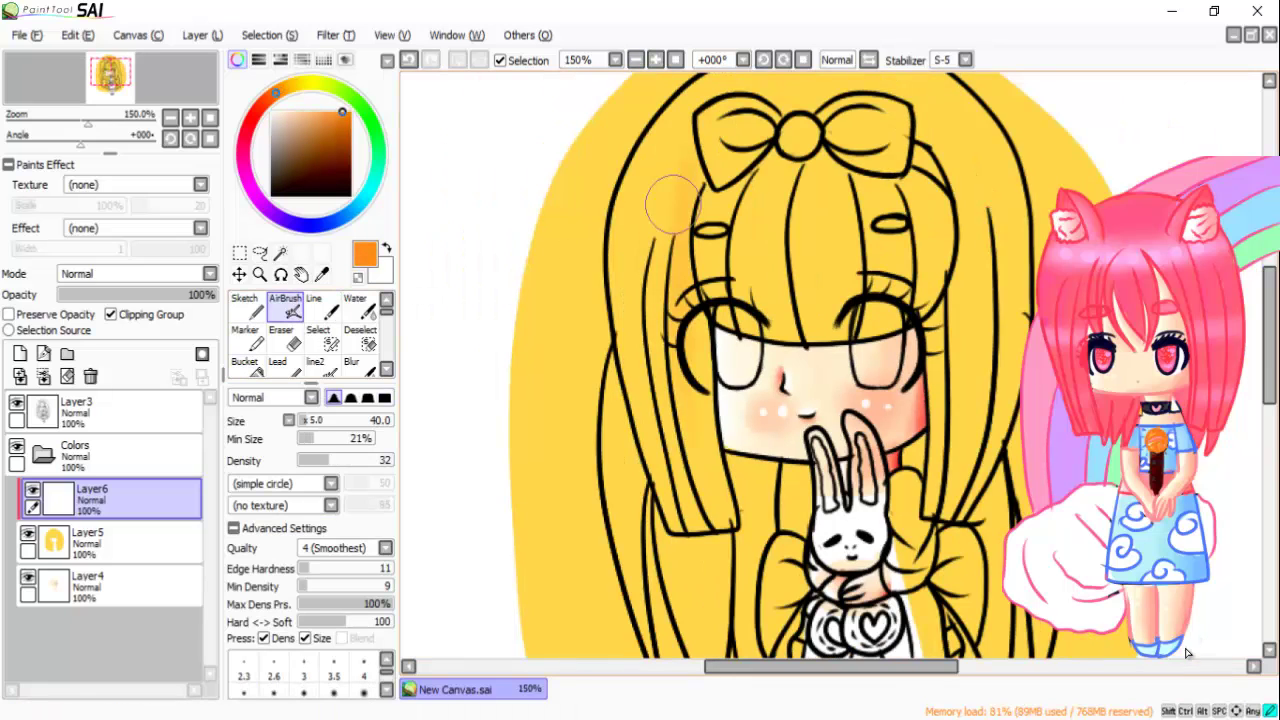
key("ctrl+z")
Step: Paint orange shading streaks from the crown down through the bow and fringe with the size 39 Line brush
key("l")
scroll(750, 92, "up", 3)
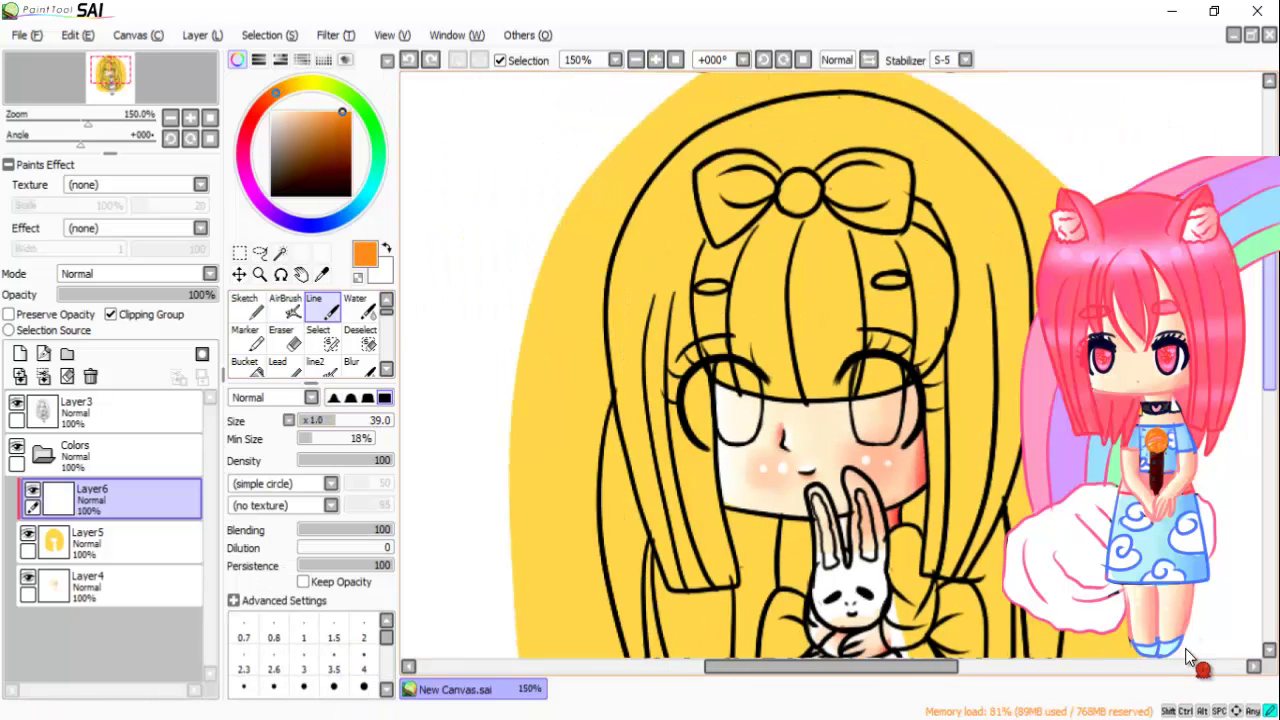
mouse_move(770, 172)
left_mouse_down()
mouse_move(803, 145)
mouse_move(756, 425)
left_mouse_up()
mouse_move(803, 142)
left_mouse_down()
mouse_move(755, 430)
mouse_move(830, 430)
left_mouse_up()
mouse_move(820, 135)
left_mouse_down()
mouse_move(880, 300)
mouse_move(868, 330)
left_mouse_up()
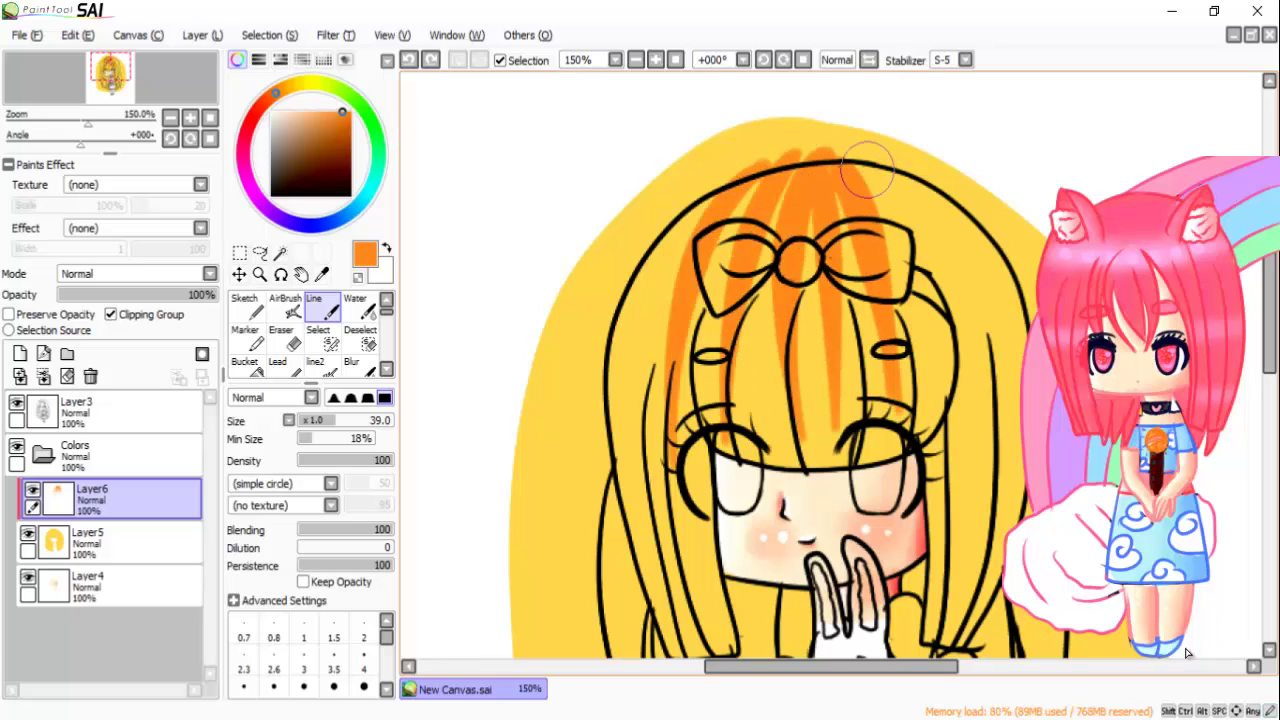
Step: Paint long orange streaks from the crown down the front hair locks on both sides of the face
mouse_move(880, 145)
left_mouse_down()
mouse_move(905, 410)
mouse_move(975, 540)
left_mouse_up()
left_click_drag(930, 140, 1010, 490)
left_click_drag(950, 390, 985, 540)
left_click_drag(700, 205, 630, 575)
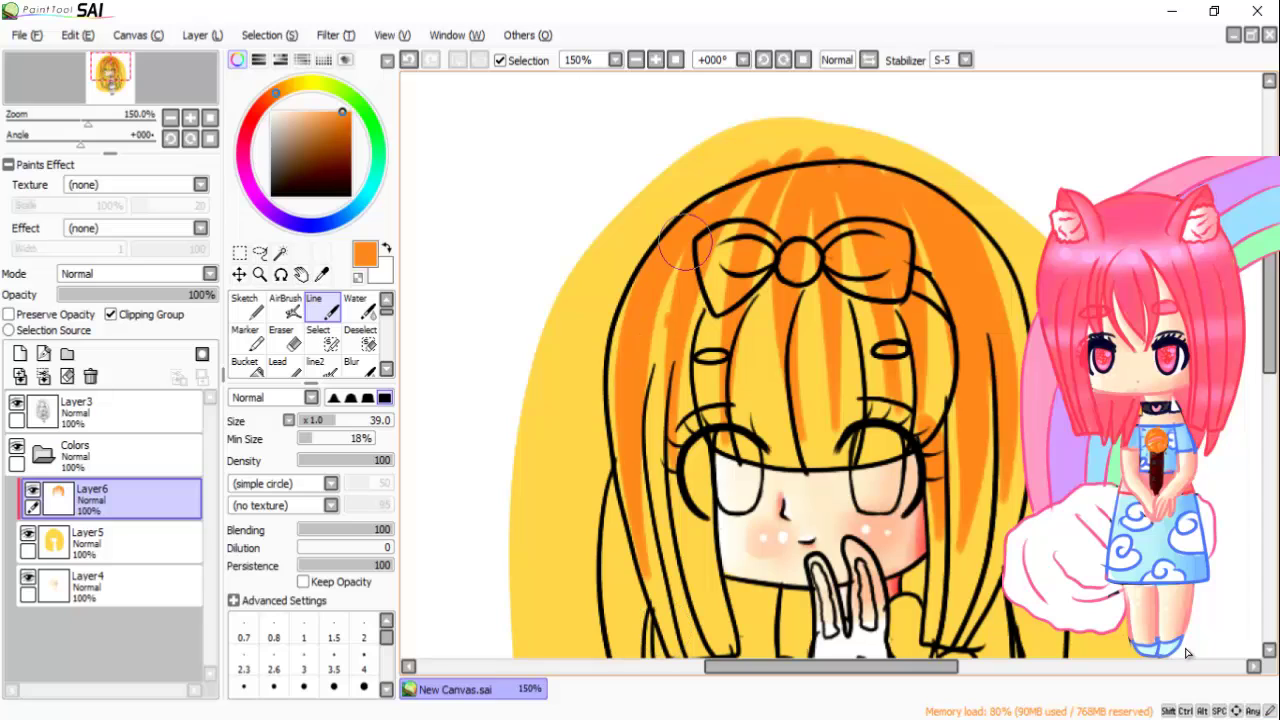
left_click_drag(685, 250, 640, 530)
left_click_drag(680, 340, 635, 555)
Step: Shade the long back hair orange beside the neck, behind the arms and down to the lower tips
scroll(660, 450, "down", 8)
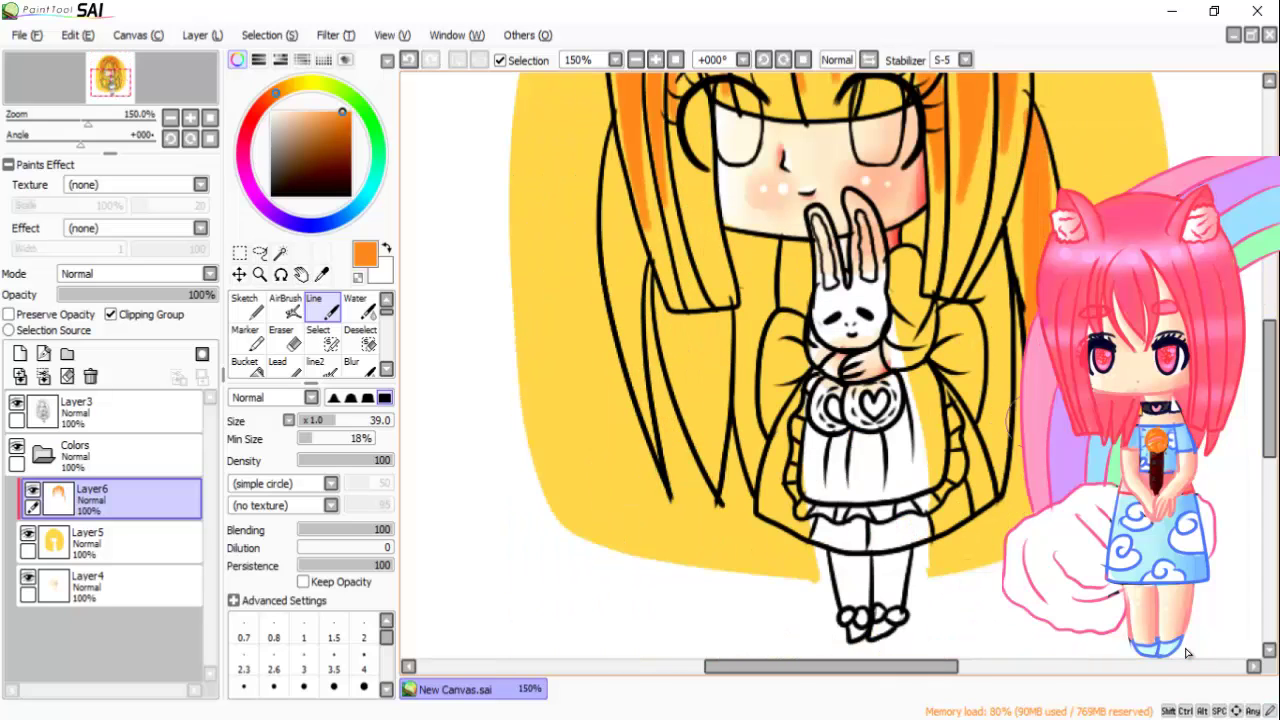
left_click_drag(1010, 240, 985, 470)
left_click_drag(925, 205, 913, 228)
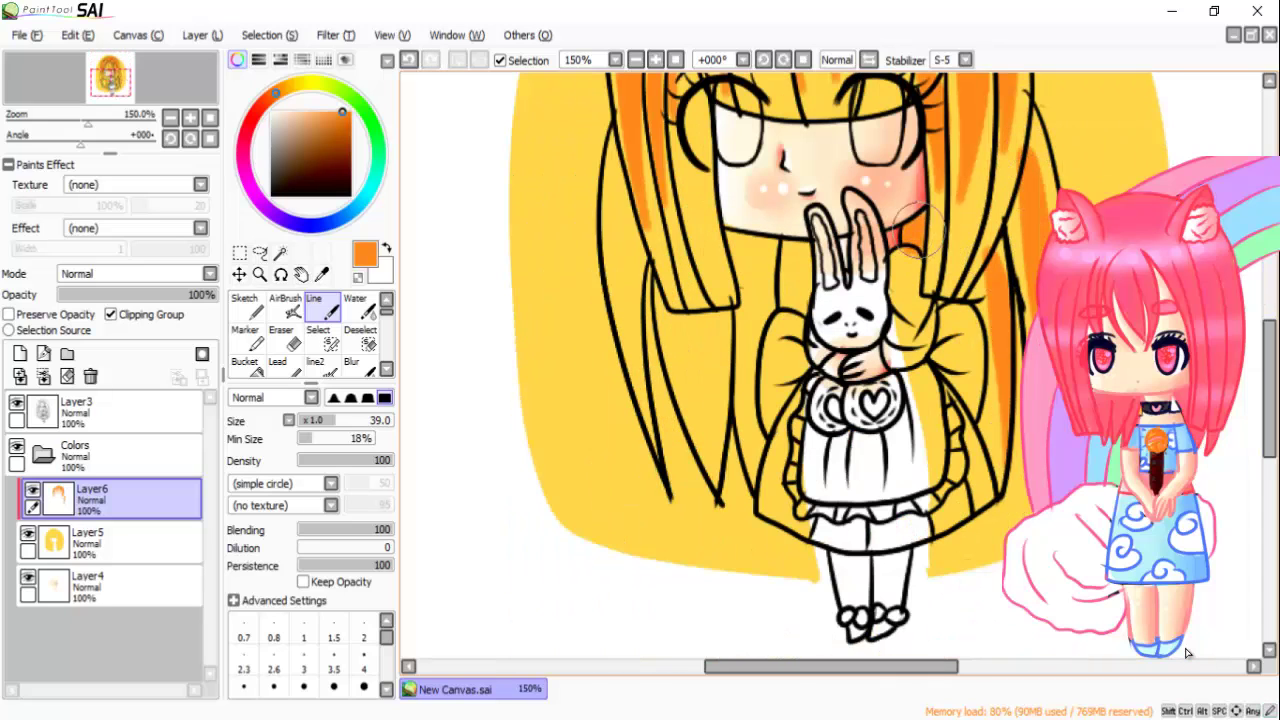
left_click_drag(795, 225, 795, 325)
left_click_drag(765, 262, 745, 480)
left_click_drag(700, 312, 690, 510)
key("ctrl+z")
left_click_drag(700, 296, 735, 560)
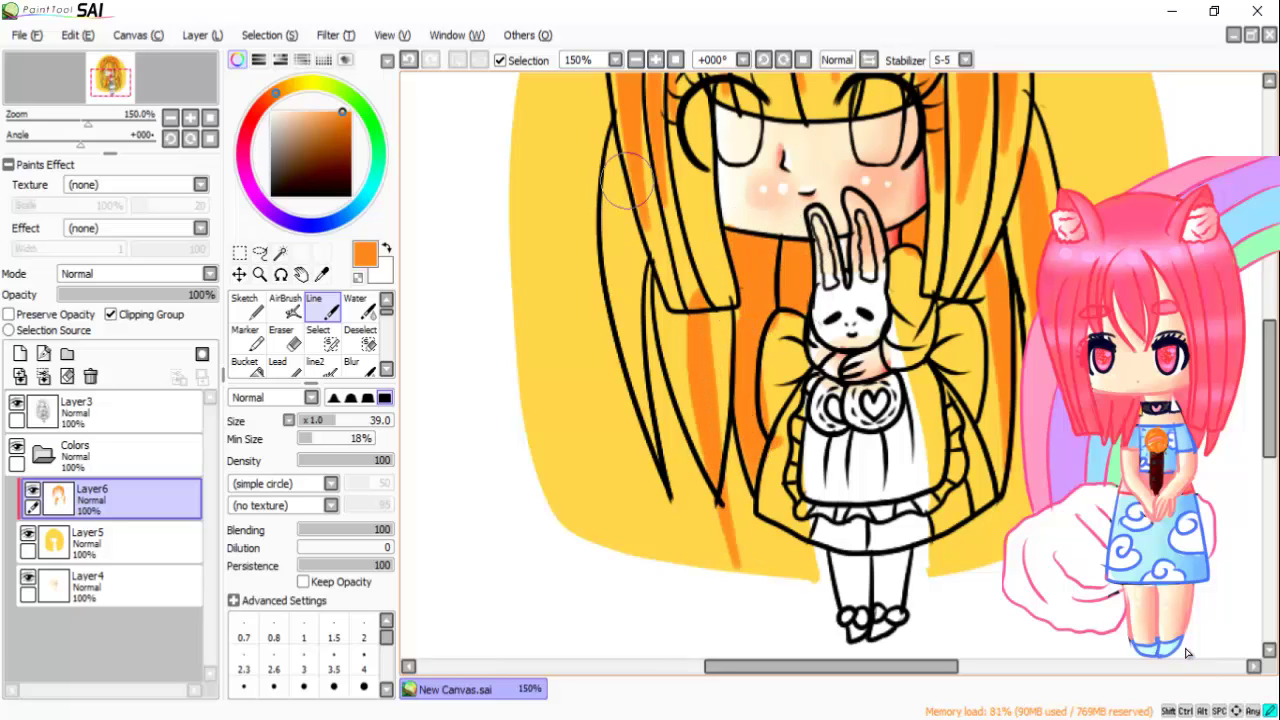
Step: Switch to the Brush with 50 blending and start smoothing the orange streaks in the left front lock
scroll(1187, 653, "up", 5)
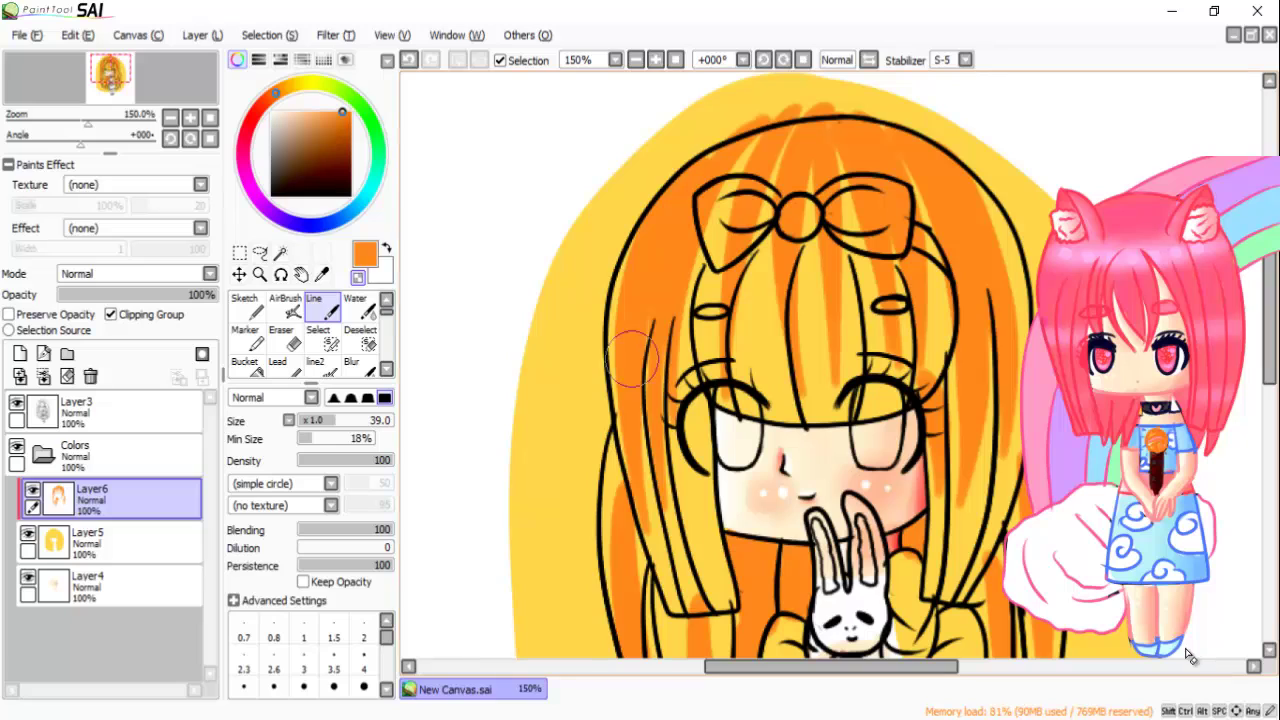
scroll(305, 330, "down", 3)
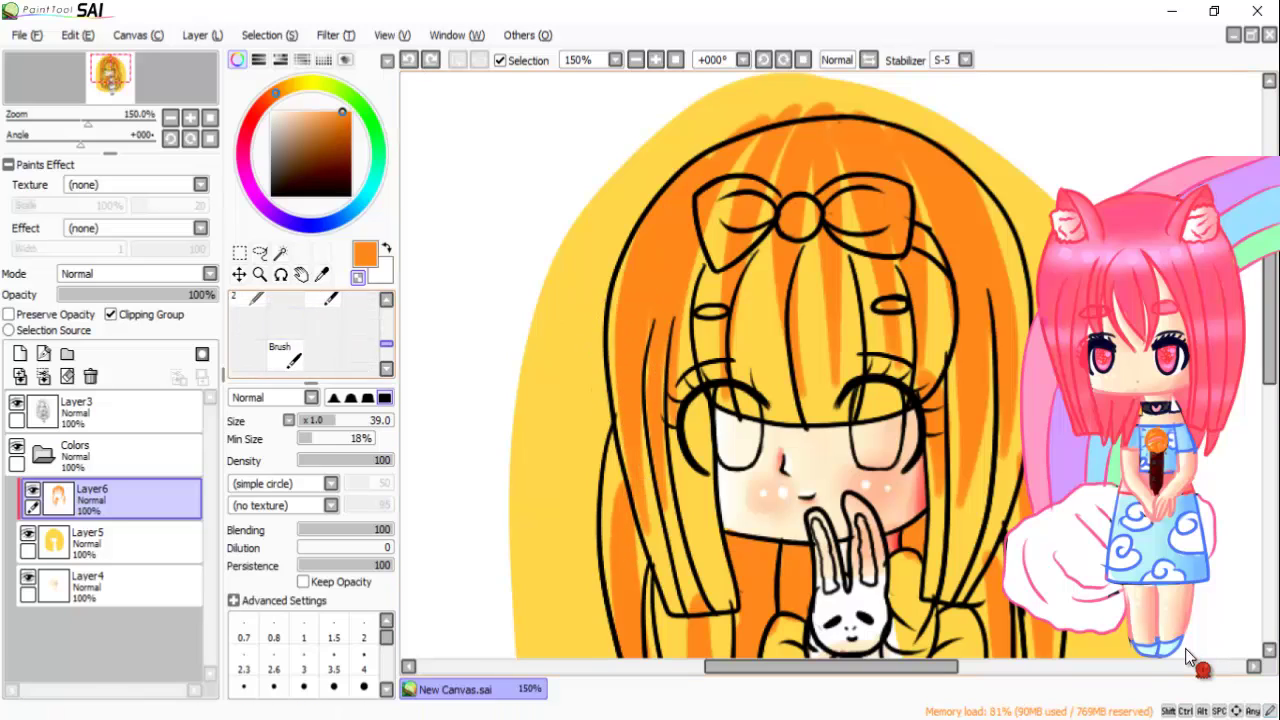
right_click(285, 320)
left_click(335, 423)
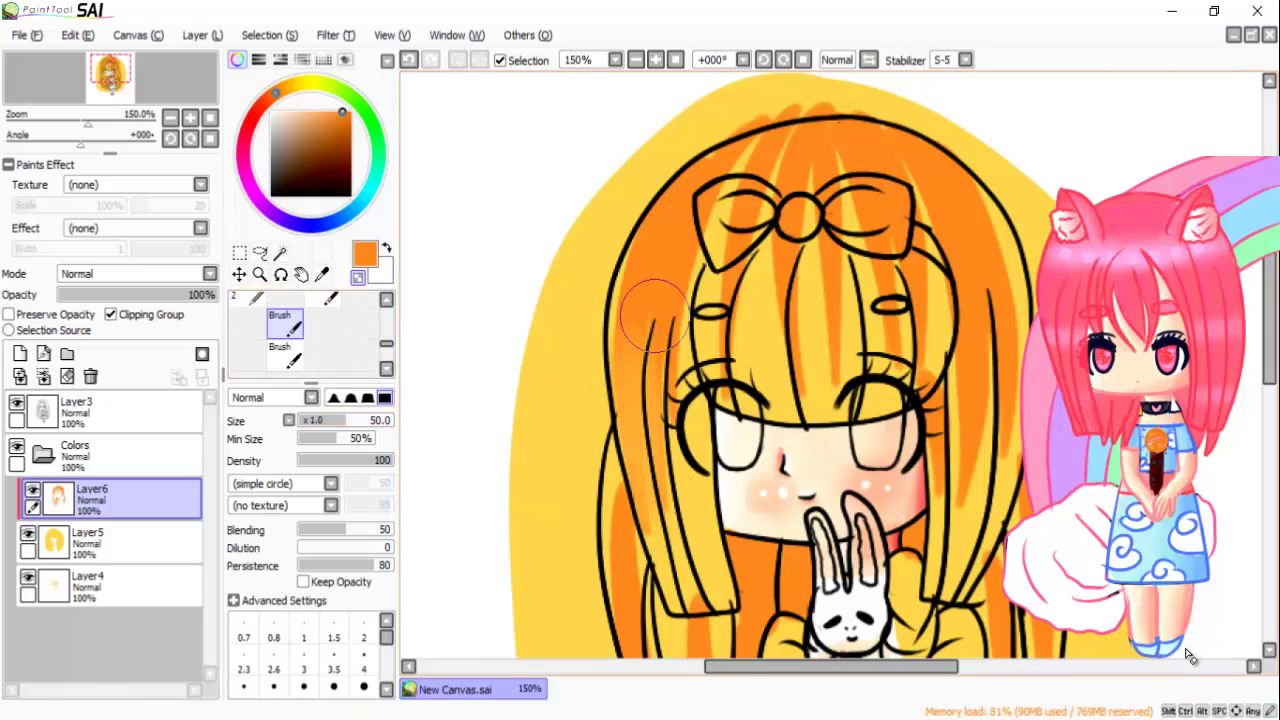
left_click_drag(650, 315, 655, 420)
left_click_drag(740, 200, 745, 370)
left_click_drag(735, 230, 740, 380)
left_click_drag(850, 365, 830, 365)
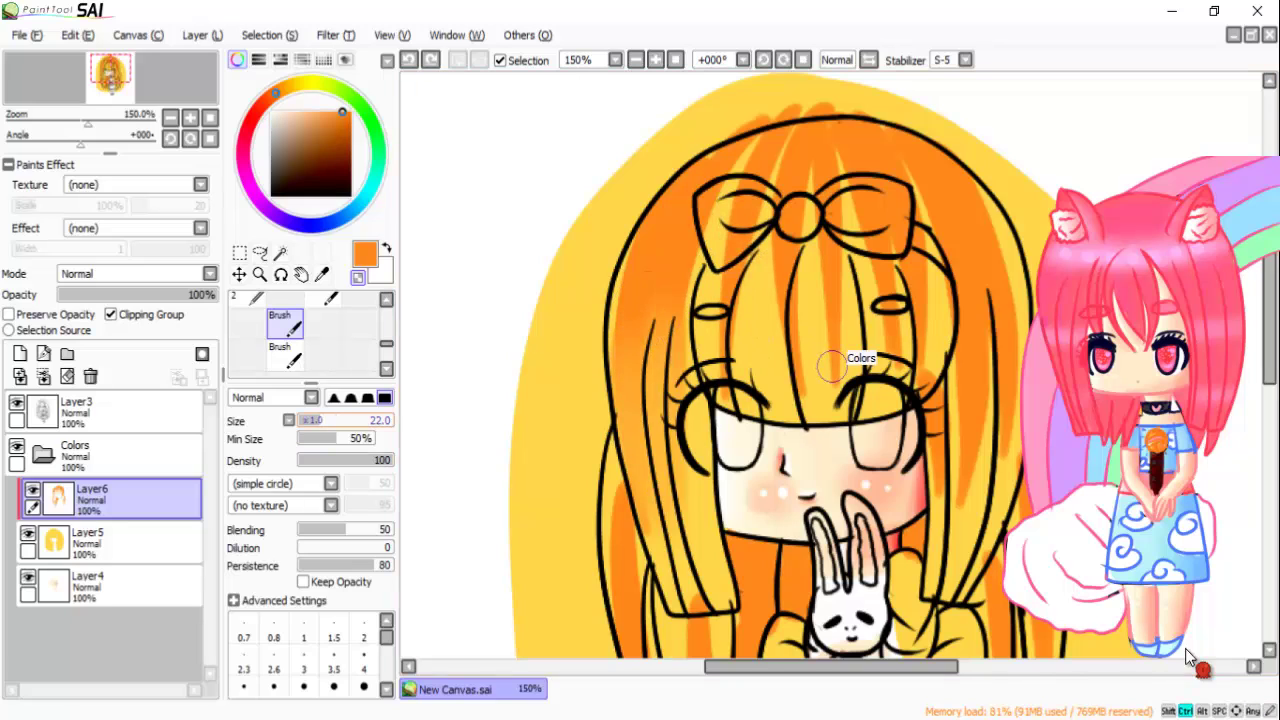
left_click_drag(662, 312, 664, 520)
left_click_drag(630, 340, 636, 500)
Step: Blend the orange streaks through the left lock, the fringe and around the bow with the Brush at size 40
scroll(310, 330, "up", 5)
left_click(323, 307)
scroll(310, 330, "down", 3)
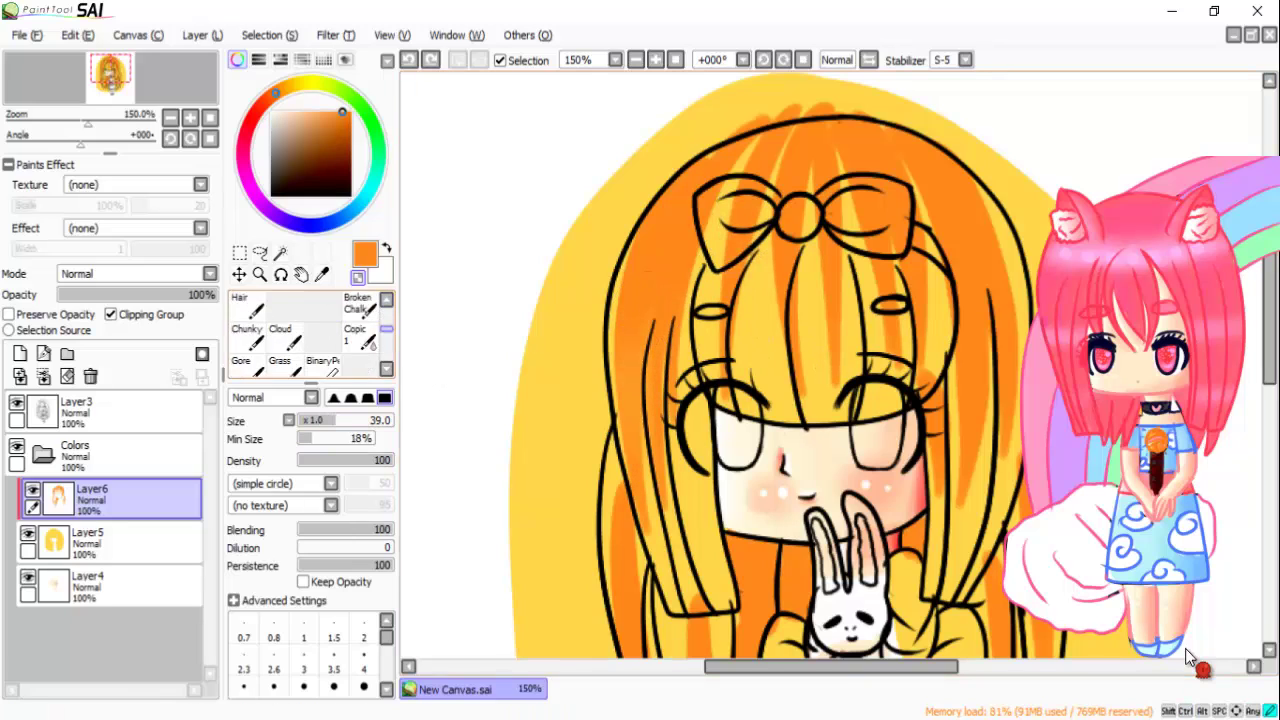
key("b")
left_click_drag(638, 320, 640, 540)
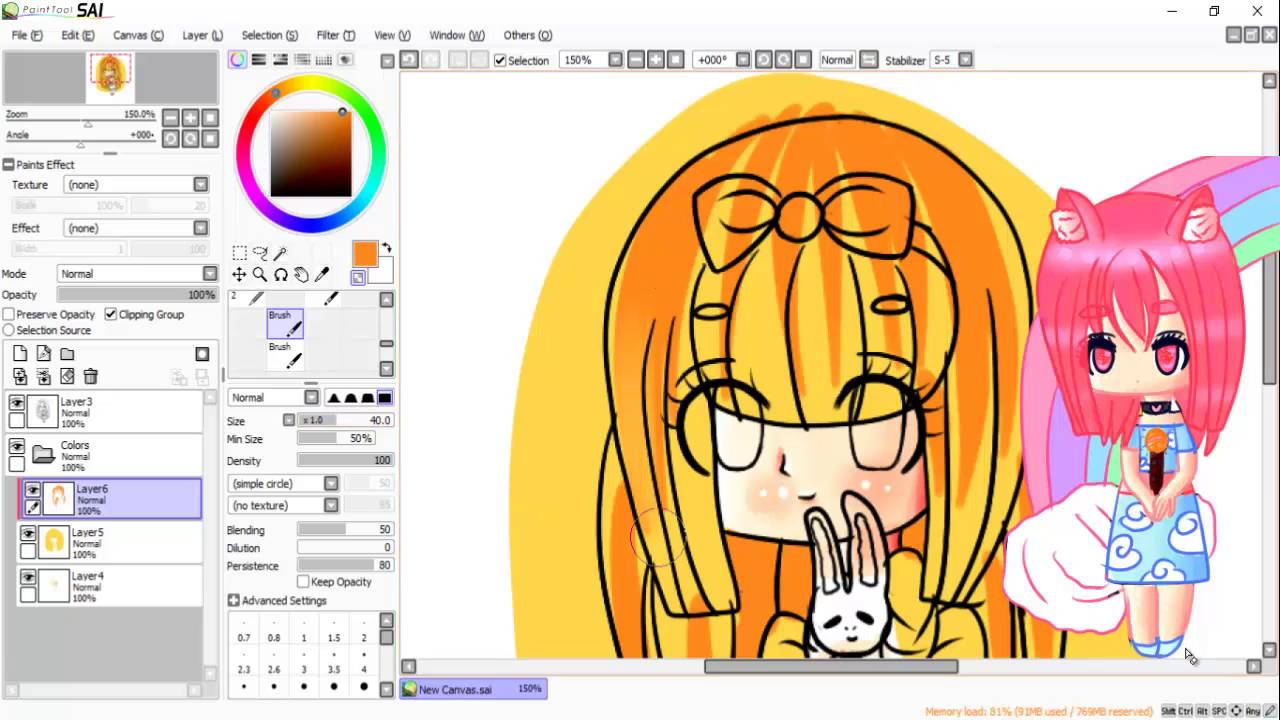
left_click_drag(678, 265, 680, 500)
mouse_move(740, 380)
left_mouse_down()
mouse_move(735, 245)
mouse_move(802, 390)
left_mouse_up()
left_click_drag(830, 200, 832, 370)
left_click_drag(866, 256, 866, 330)
left_click_drag(918, 255, 916, 395)
left_click_drag(838, 120, 825, 240)
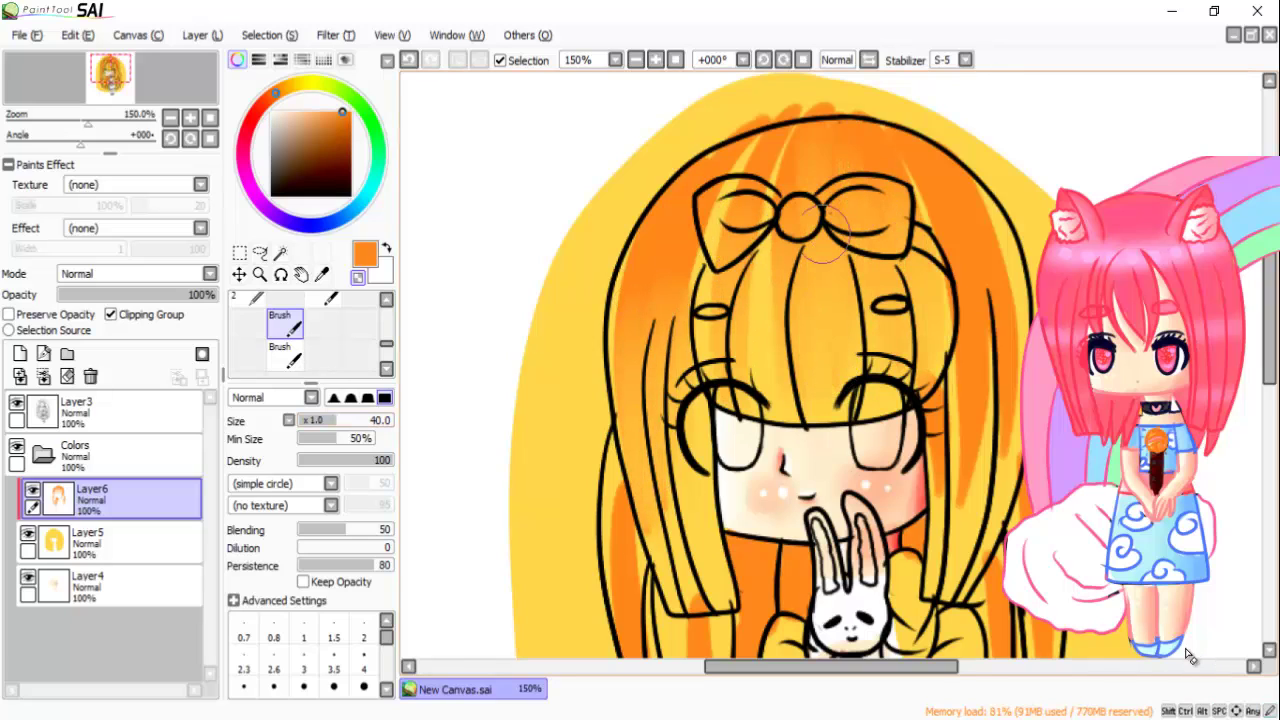
Step: Smooth the orange shading across the crown on both sides of the bow with the size 40 Brush
left_click_drag(800, 135, 770, 305)
left_click_drag(735, 165, 690, 300)
mouse_move(725, 190)
left_mouse_down()
mouse_move(635, 390)
mouse_move(696, 172)
mouse_move(672, 300)
left_mouse_up()
left_click_drag(860, 110, 910, 210)
Step: Blend the orange streaks down the right front lock and the outer hair beside it
left_click_drag(957, 290, 985, 500)
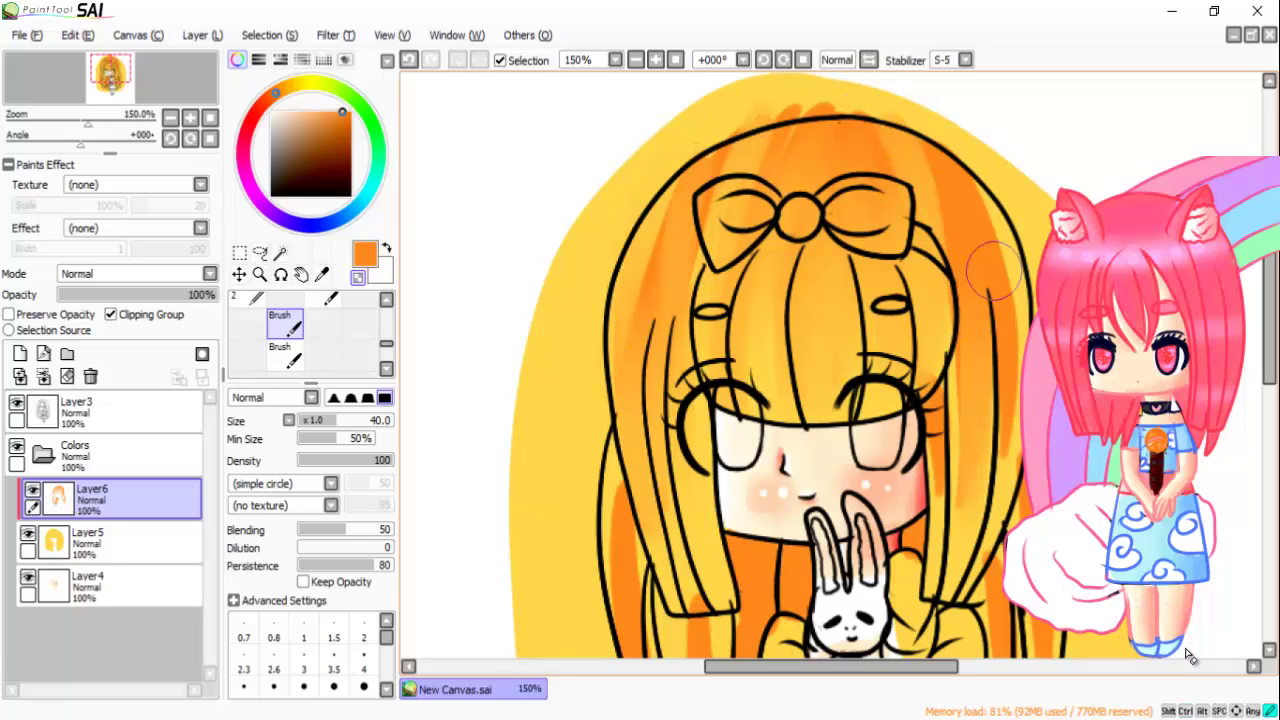
left_click_drag(1000, 205, 995, 465)
left_click_drag(990, 170, 990, 360)
left_click_drag(935, 380, 945, 490)
left_click_drag(965, 300, 960, 495)
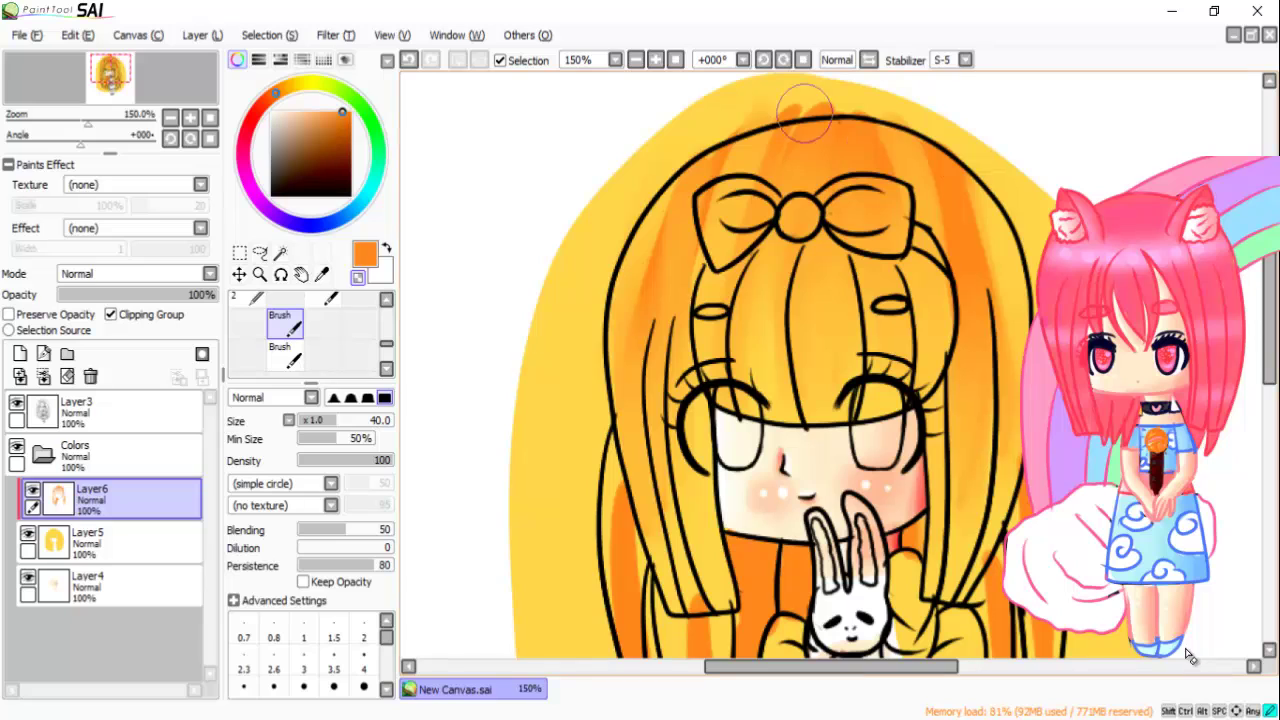
Step: Blend the orange shading in the long back hair below the front locks on both sides
scroll(860, 150, "down", 4)
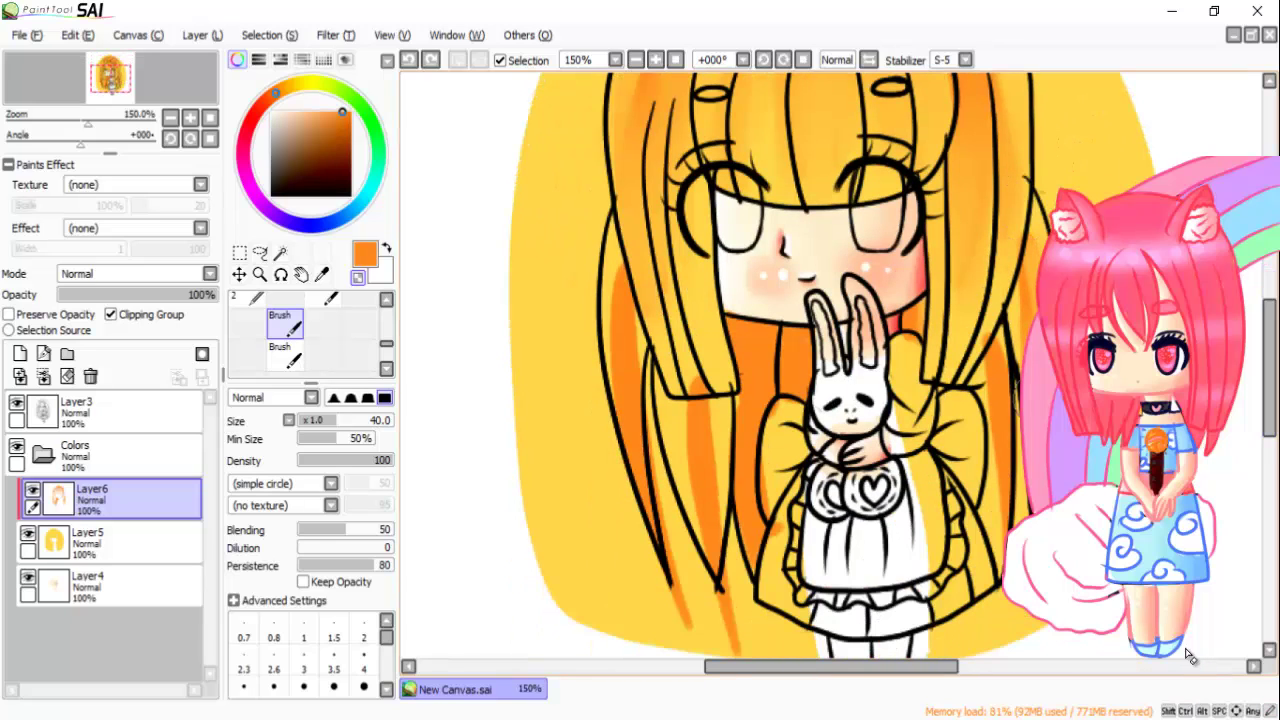
left_click_drag(745, 360, 735, 575)
left_click_drag(690, 405, 712, 565)
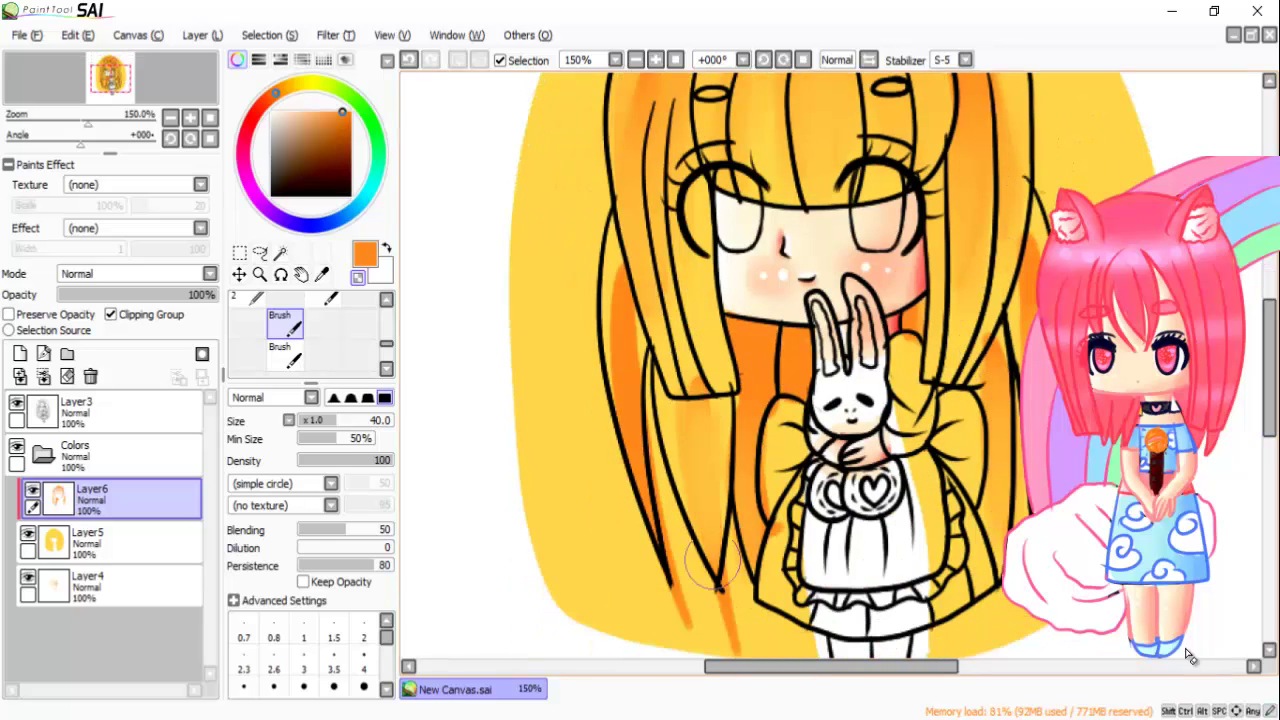
left_click_drag(640, 320, 660, 520)
mouse_move(630, 260)
left_mouse_down()
mouse_move(635, 430)
mouse_move(670, 600)
mouse_move(635, 410)
left_mouse_up()
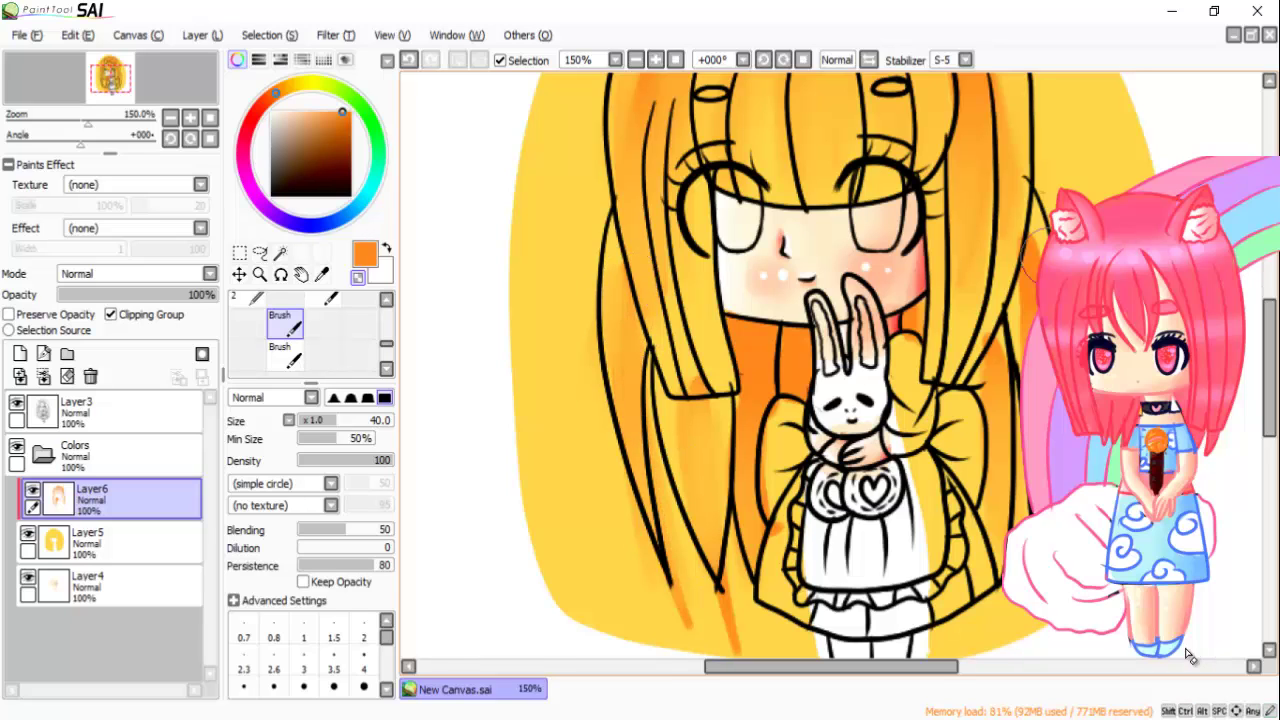
left_click_drag(1035, 240, 1000, 390)
Step: Add Layer7 and airbrush red-orange shadows over the crown and down the side hair at size 40
scroll(1188, 655, "up", 5)
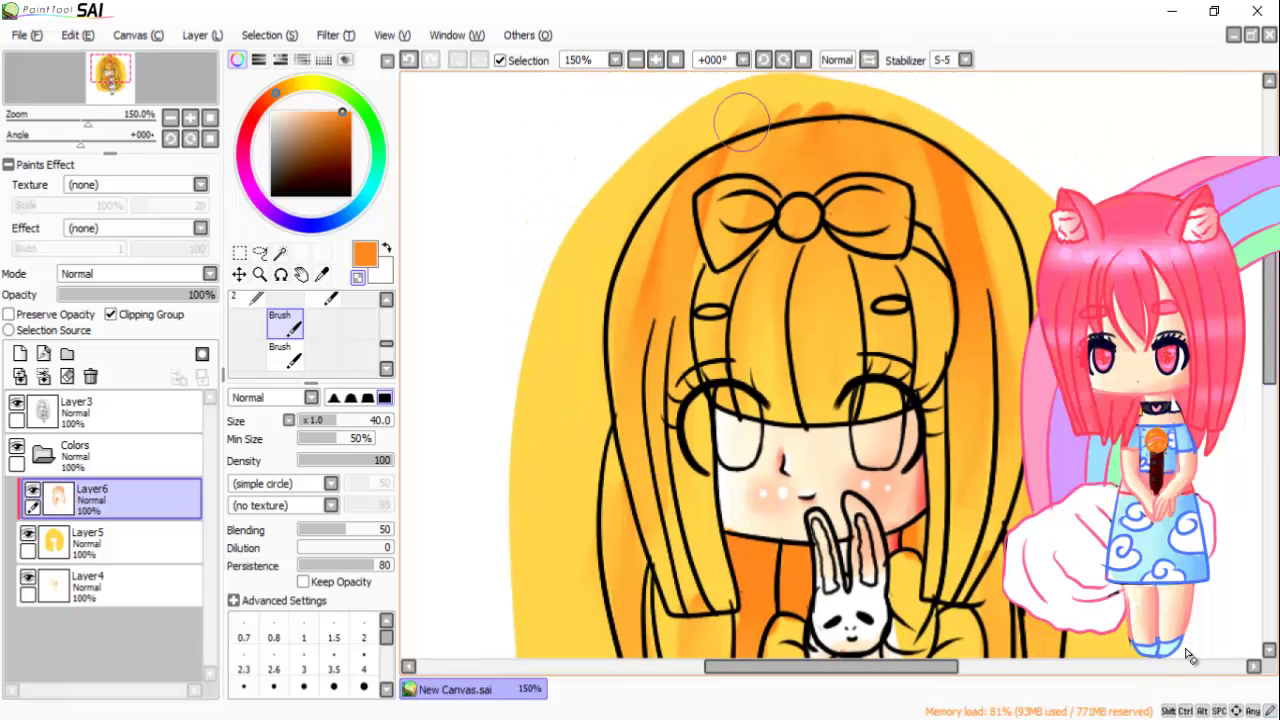
left_click(20, 353)
left_click(262, 104)
scroll(310, 330, "up", 3)
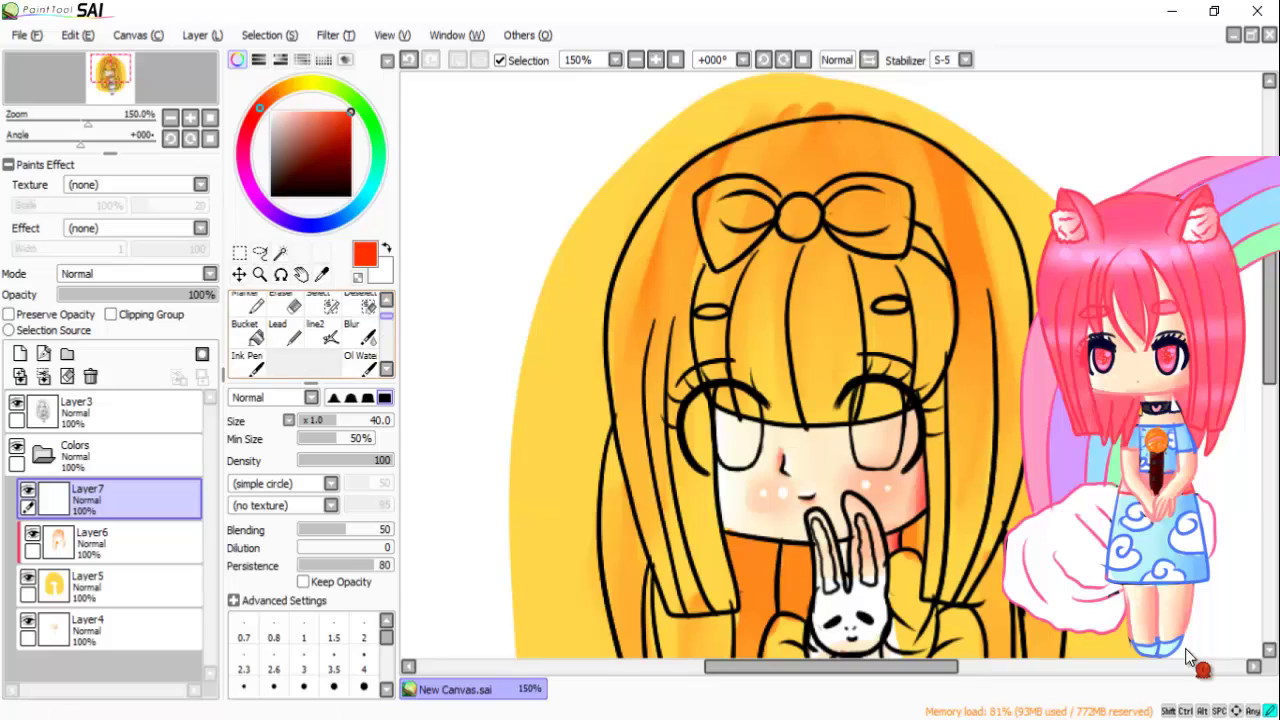
left_click(285, 305)
mouse_move(833, 143)
left_mouse_down()
mouse_move(725, 120)
mouse_move(690, 290)
mouse_move(838, 180)
mouse_move(940, 140)
mouse_move(1010, 380)
mouse_move(650, 245)
mouse_move(662, 505)
left_mouse_up()
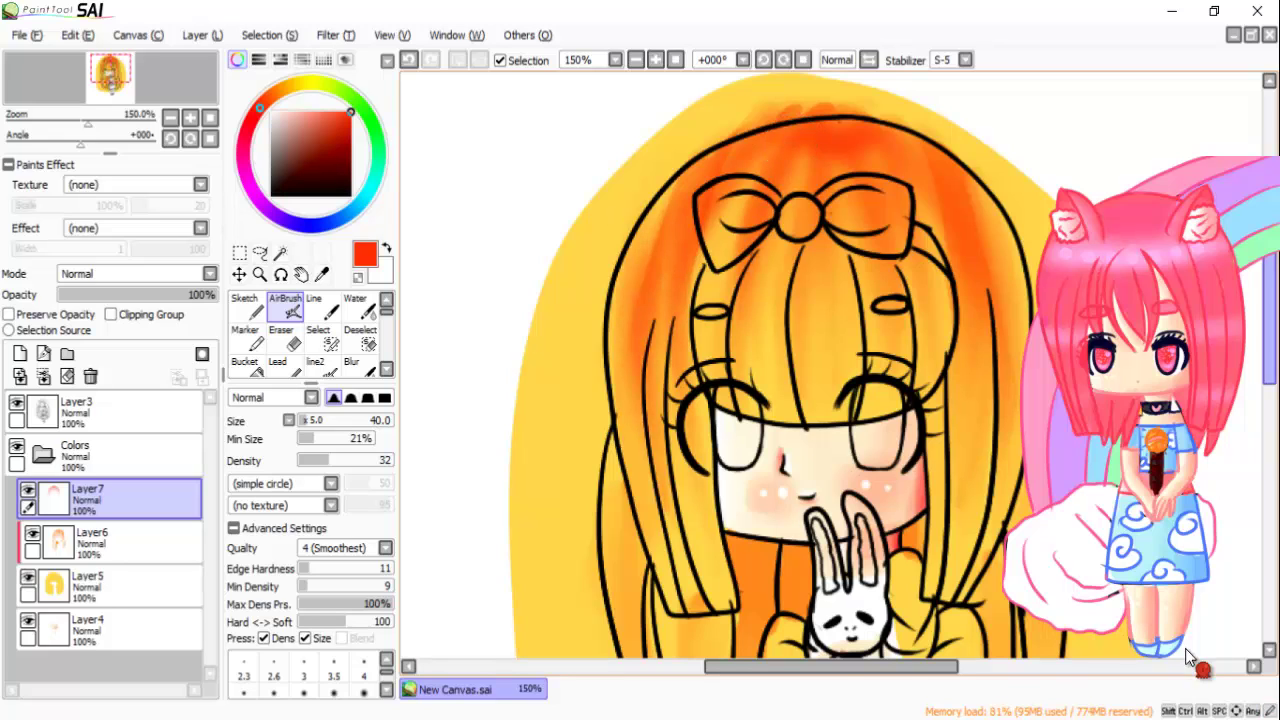
Step: Airbrush red-orange shadows into the lower back hair on both sides and clip Layer7 to the hair
scroll(1187, 655, "down", 5)
mouse_move(1000, 510)
left_mouse_down()
mouse_move(990, 390)
mouse_move(985, 530)
left_mouse_up()
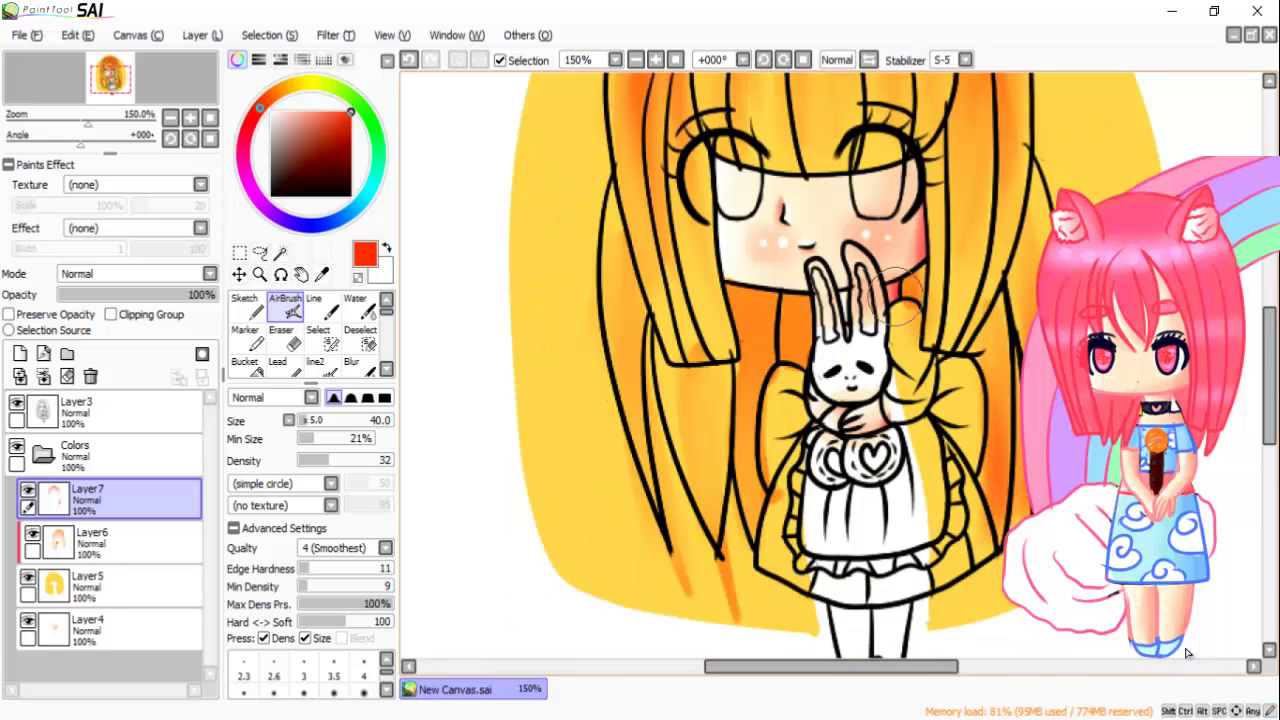
mouse_move(757, 514)
left_mouse_down()
mouse_move(730, 360)
mouse_move(690, 520)
mouse_move(660, 300)
mouse_move(633, 387)
mouse_move(650, 470)
left_mouse_up()
scroll(1187, 655, "up", 5)
key("ctrl+alt+g")
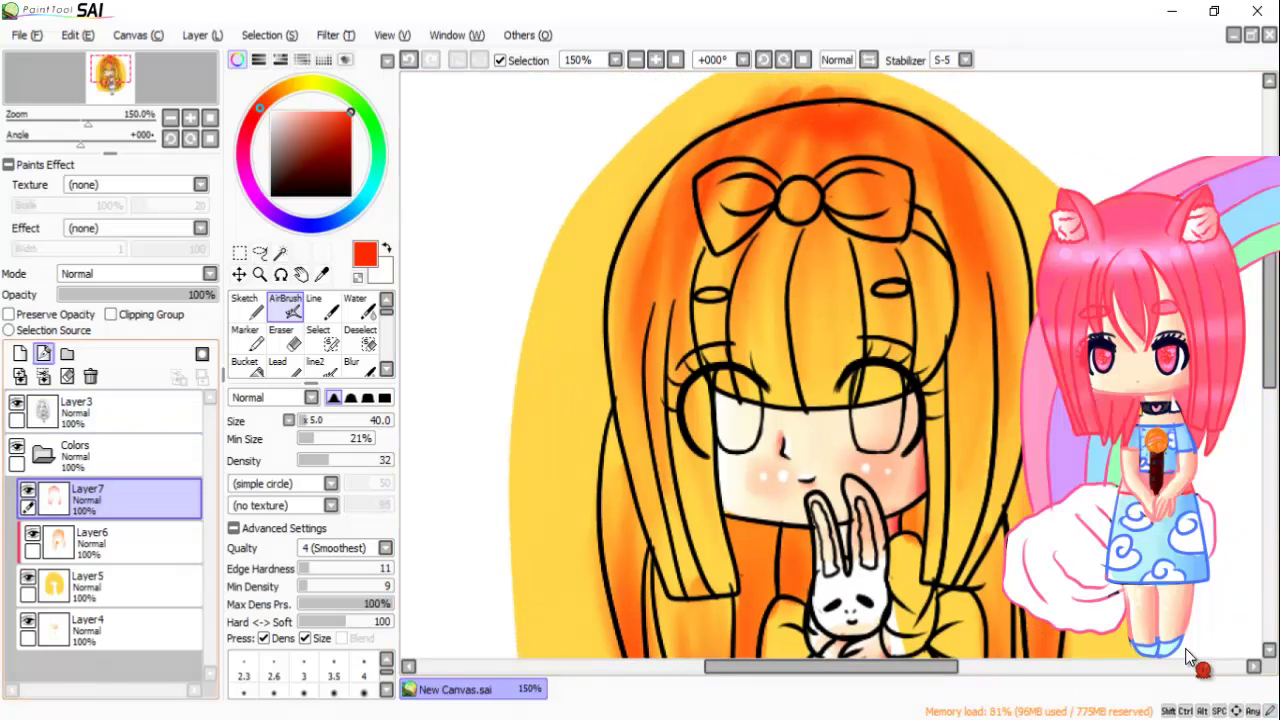
Step: Add clipped Layer8 and airbrush pale yellow highlights down the left front lock
key("ctrl+shift+n")
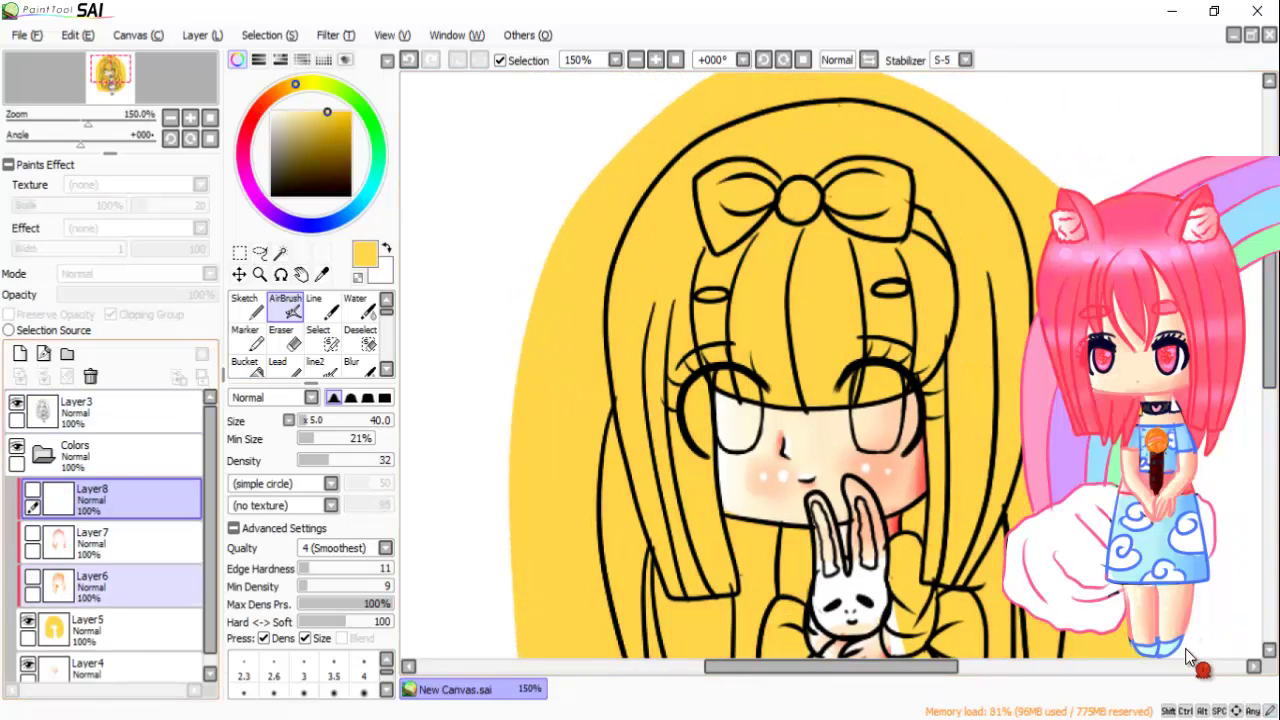
left_click(308, 111)
left_click_drag(640, 250, 640, 430)
left_click_drag(680, 320, 690, 530)
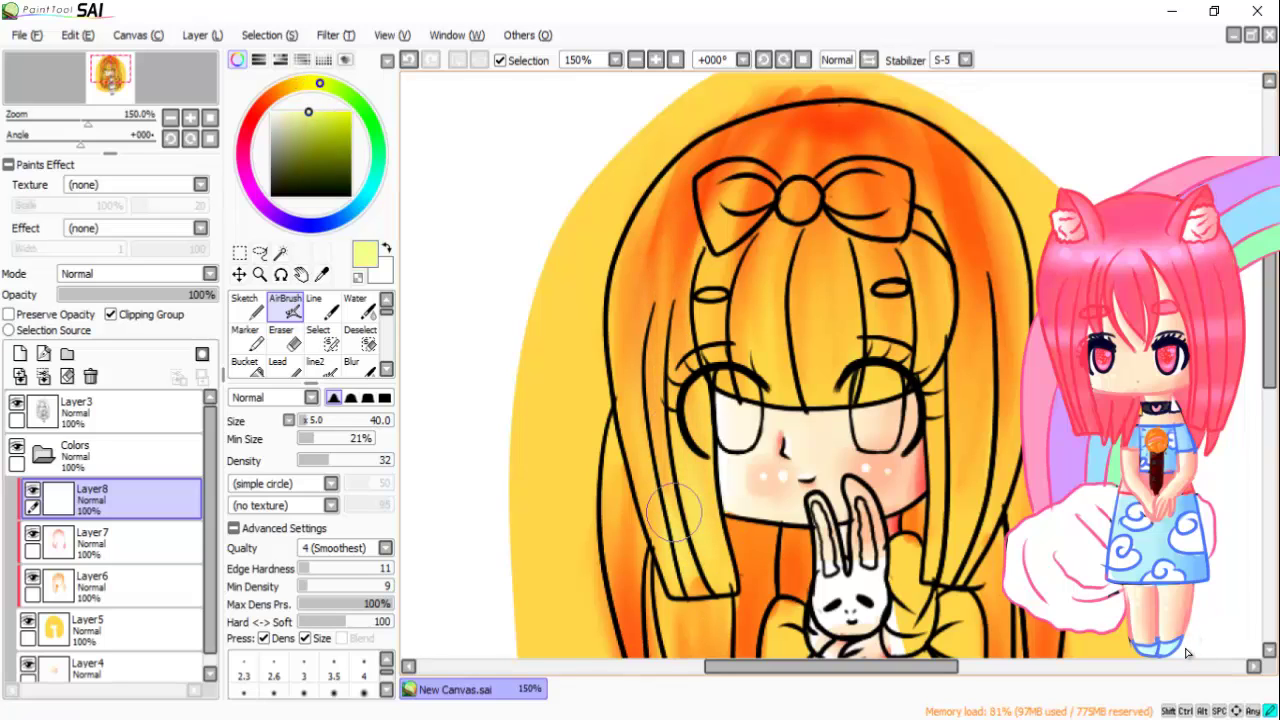
Step: Airbrush pale yellow highlights on the fringe strands and down the right front lock
mouse_move(745, 250)
left_mouse_down()
mouse_move(745, 360)
mouse_move(738, 310)
left_mouse_up()
left_click_drag(800, 240, 800, 330)
left_click_drag(905, 240, 905, 300)
mouse_move(934, 250)
left_mouse_down()
mouse_move(934, 355)
mouse_move(968, 500)
left_mouse_up()
left_click_drag(937, 435, 937, 550)
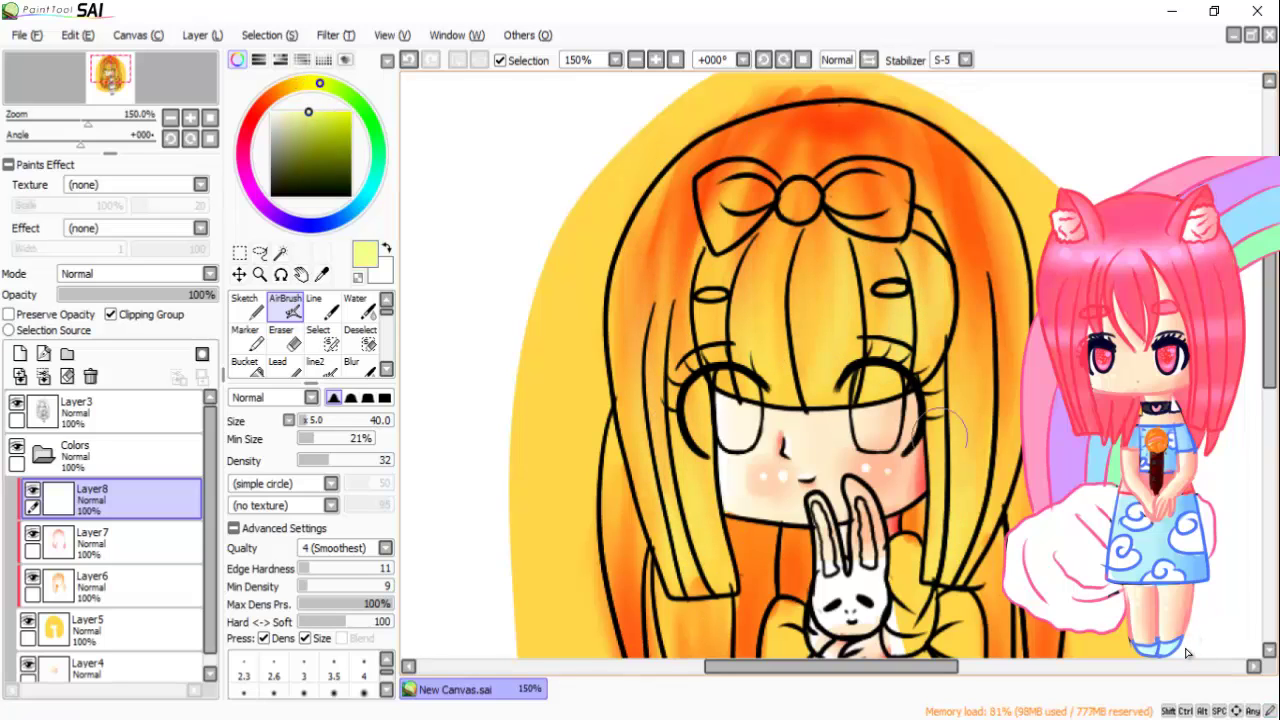
left_click_drag(1000, 390, 1000, 520)
Step: Airbrush pale yellow highlights on the lower back hair beside the neck and on both outer sides
scroll(1188, 655, "down", 5)
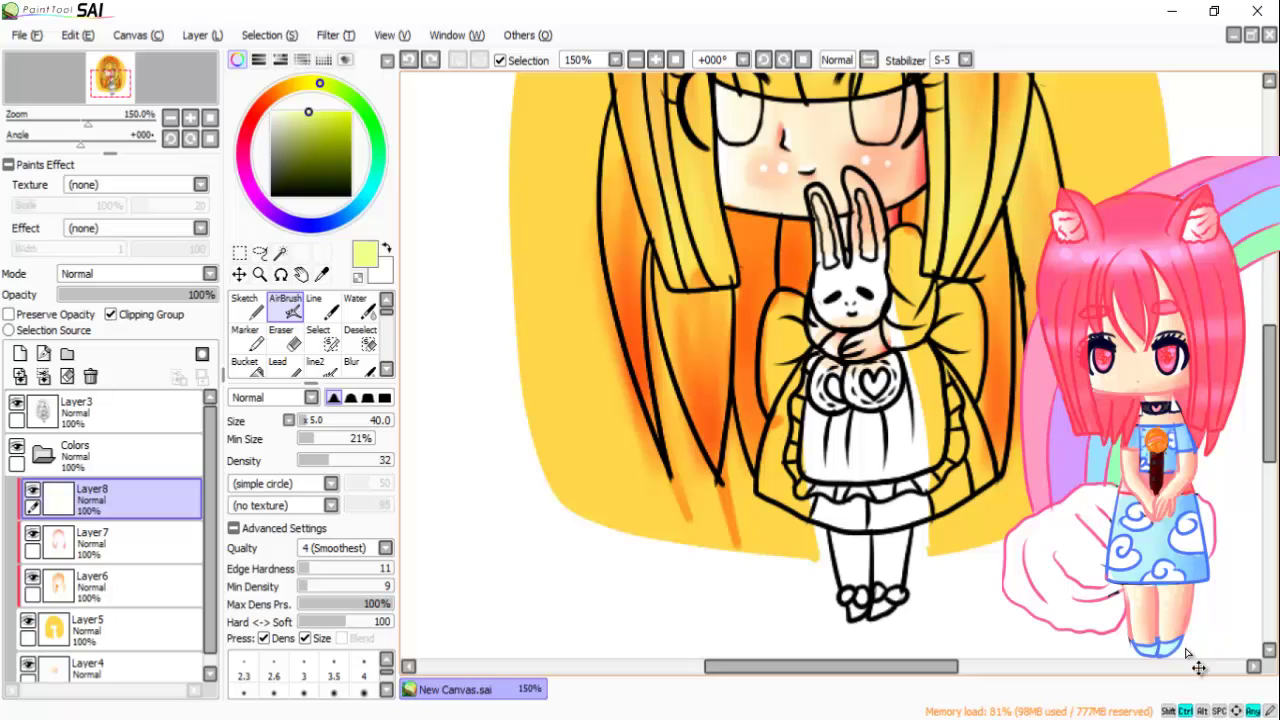
left_click_drag(1005, 200, 1005, 340)
left_click_drag(754, 165, 754, 300)
left_click_drag(784, 205, 784, 290)
left_click_drag(640, 275, 695, 375)
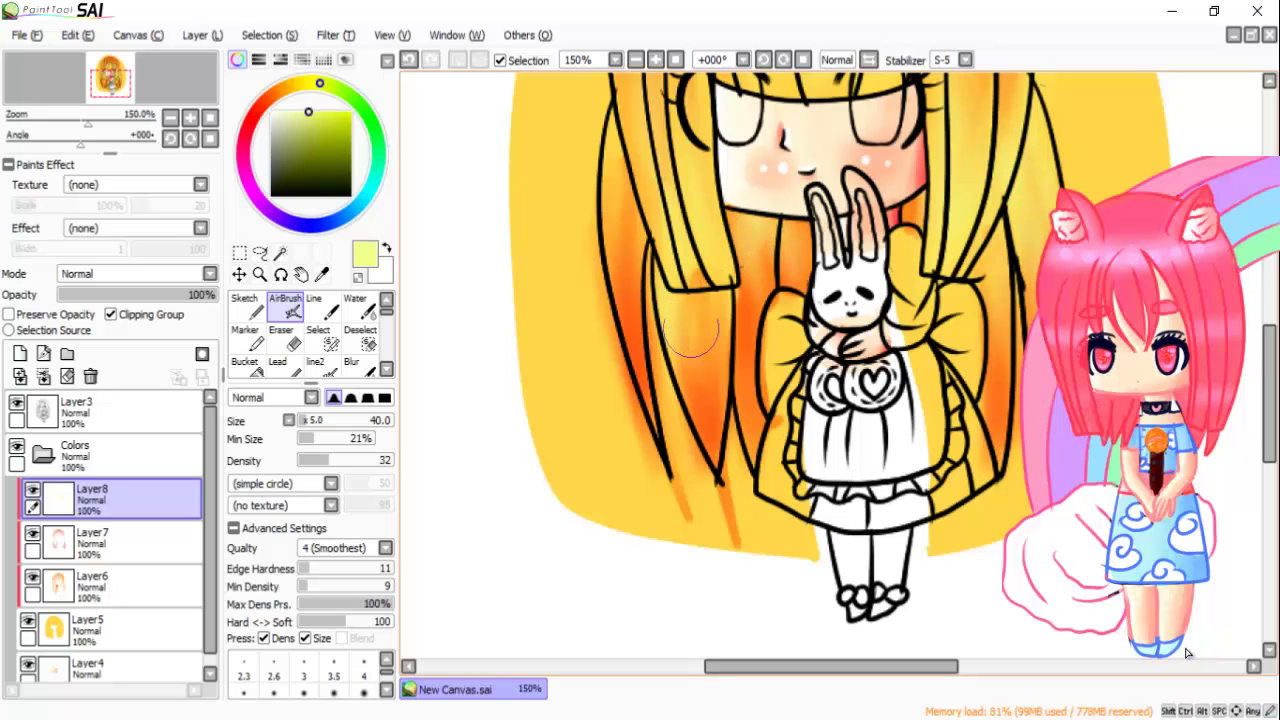
left_click_drag(635, 300, 648, 222)
Step: Merge the three clipped shading layers down into Layer5
scroll(1188, 655, "up", 4)
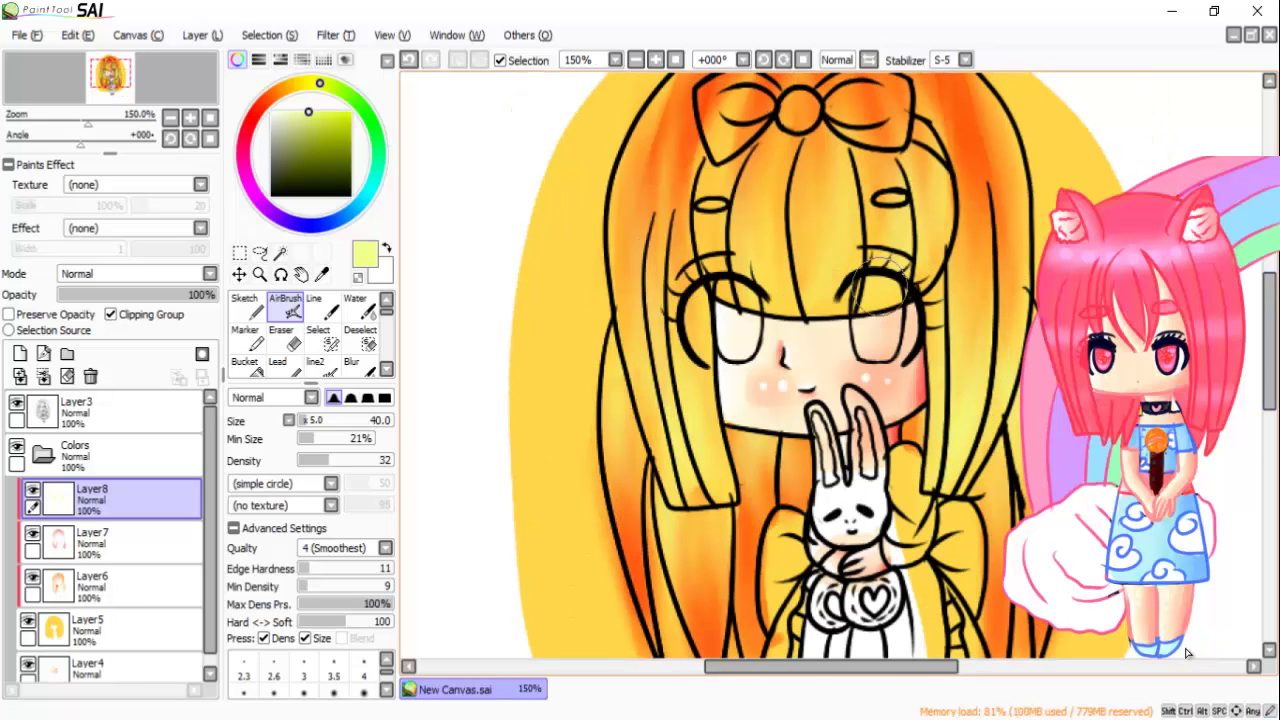
scroll(1188, 655, "up", 3)
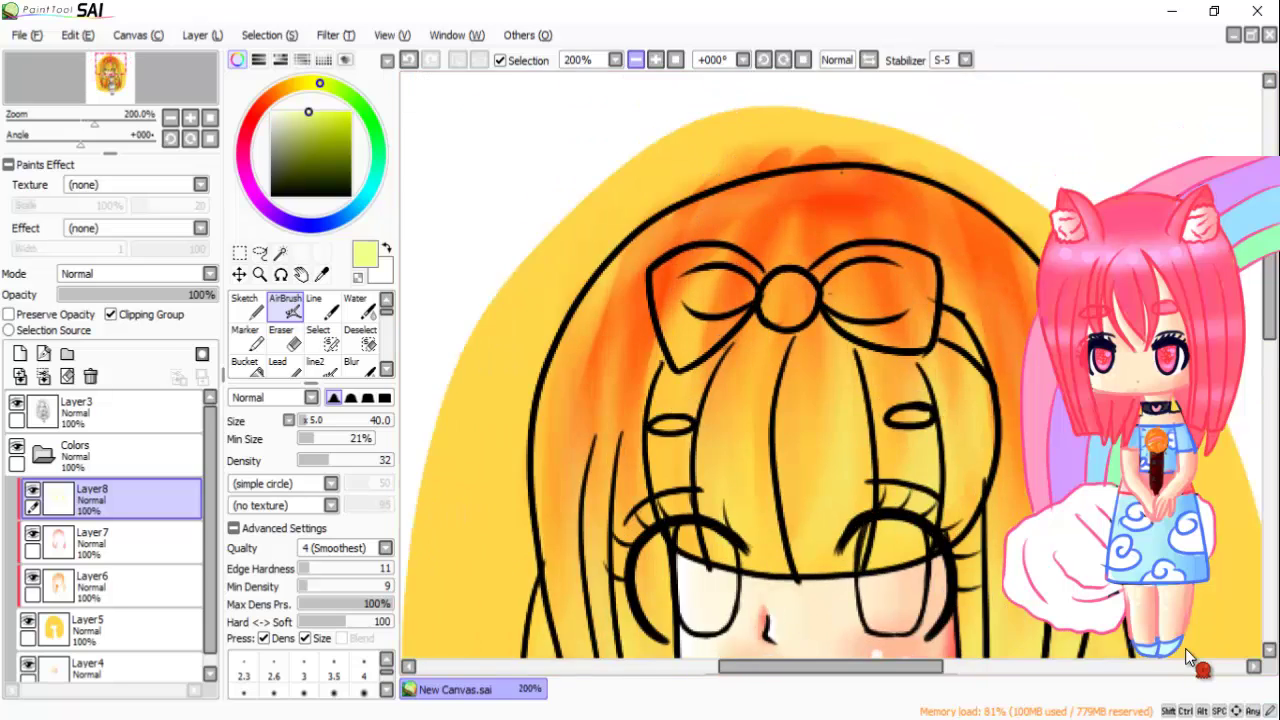
scroll(1188, 655, "down", 2)
key("ctrl+e")
key("ctrl+e")
key("ctrl+e")
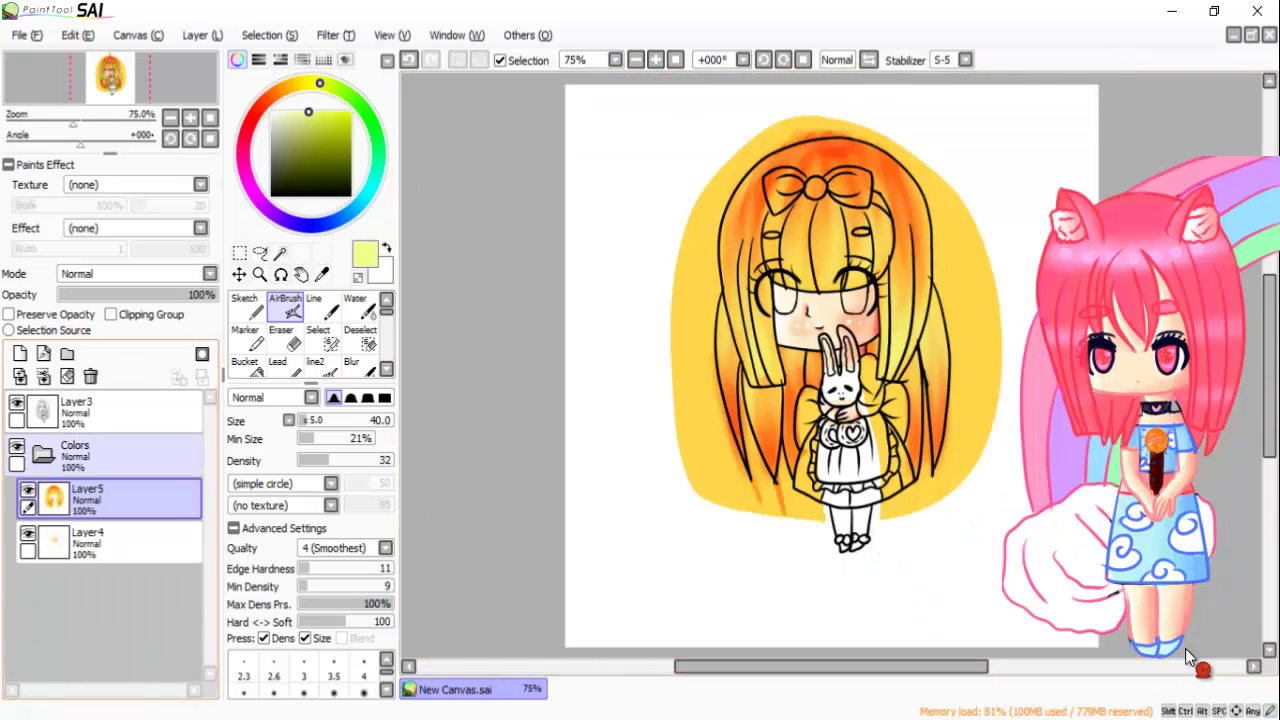
Step: Select the area outside the figure on line art Layer3 with the Magic Wand, hide the Colors folder and invert the selection
left_click(75, 410)
left_click(42, 454)
left_click(280, 253)
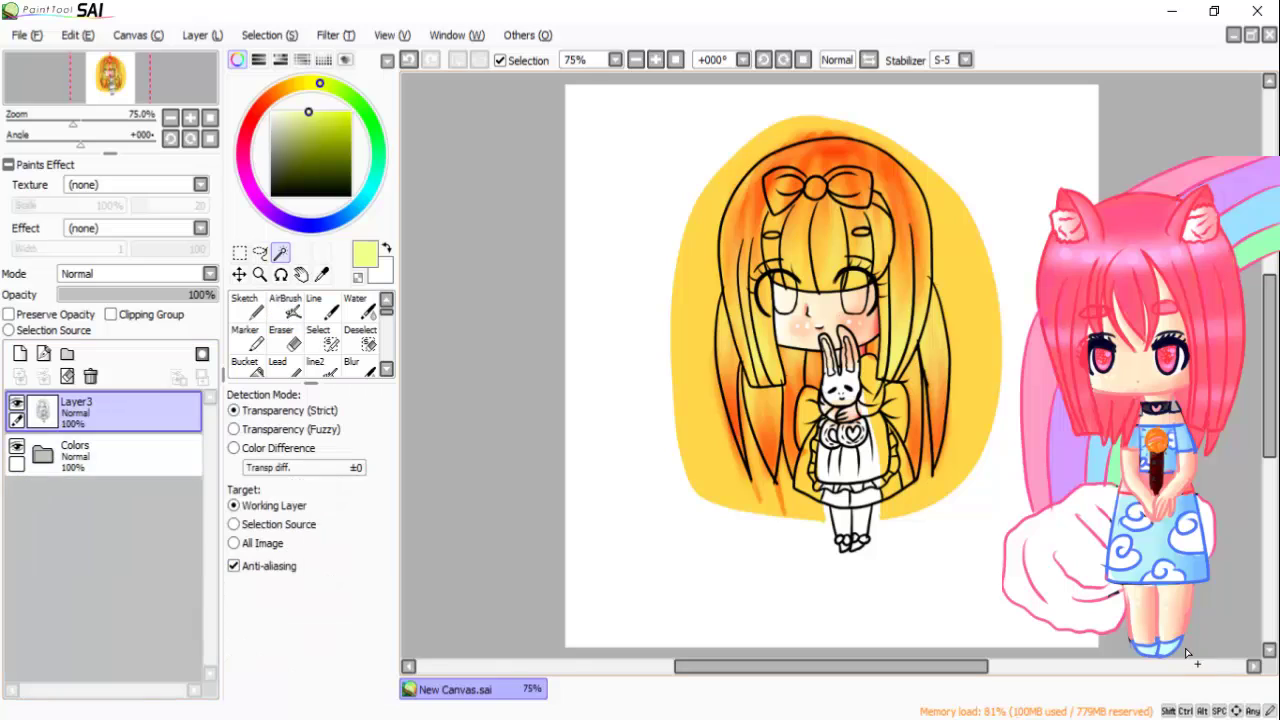
left_click(640, 600)
left_click(16, 449)
key("ctrl+i")
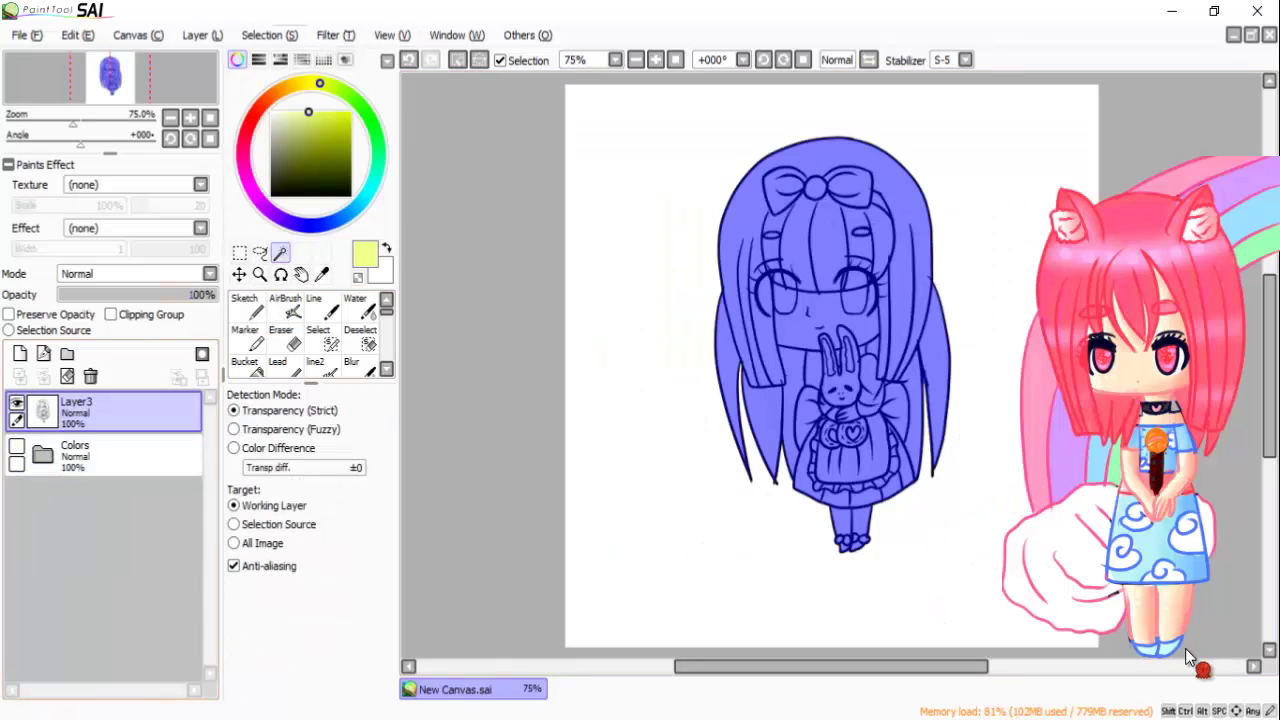
Step: Create a layer named Base beneath the Colors folder to hold the figure's grey silhouette fill
key("ctrl+shift+n")
double_click(75, 494)
type("Base")
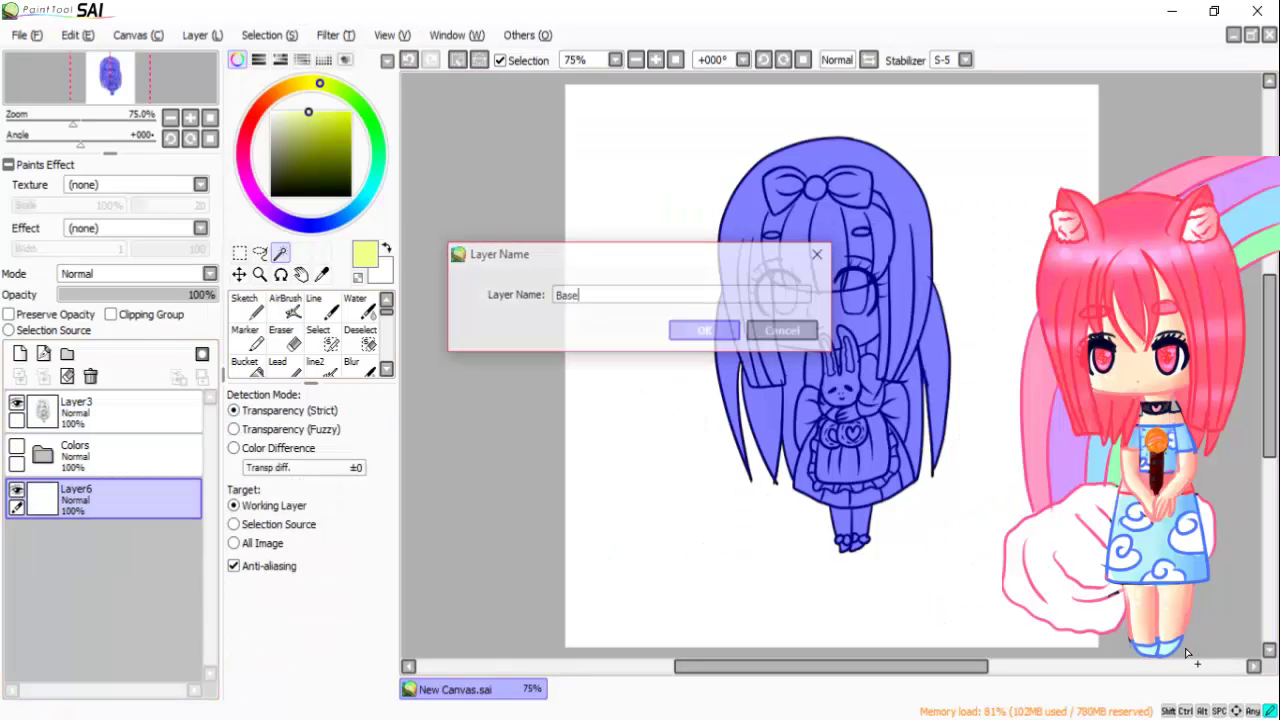
key("Return")
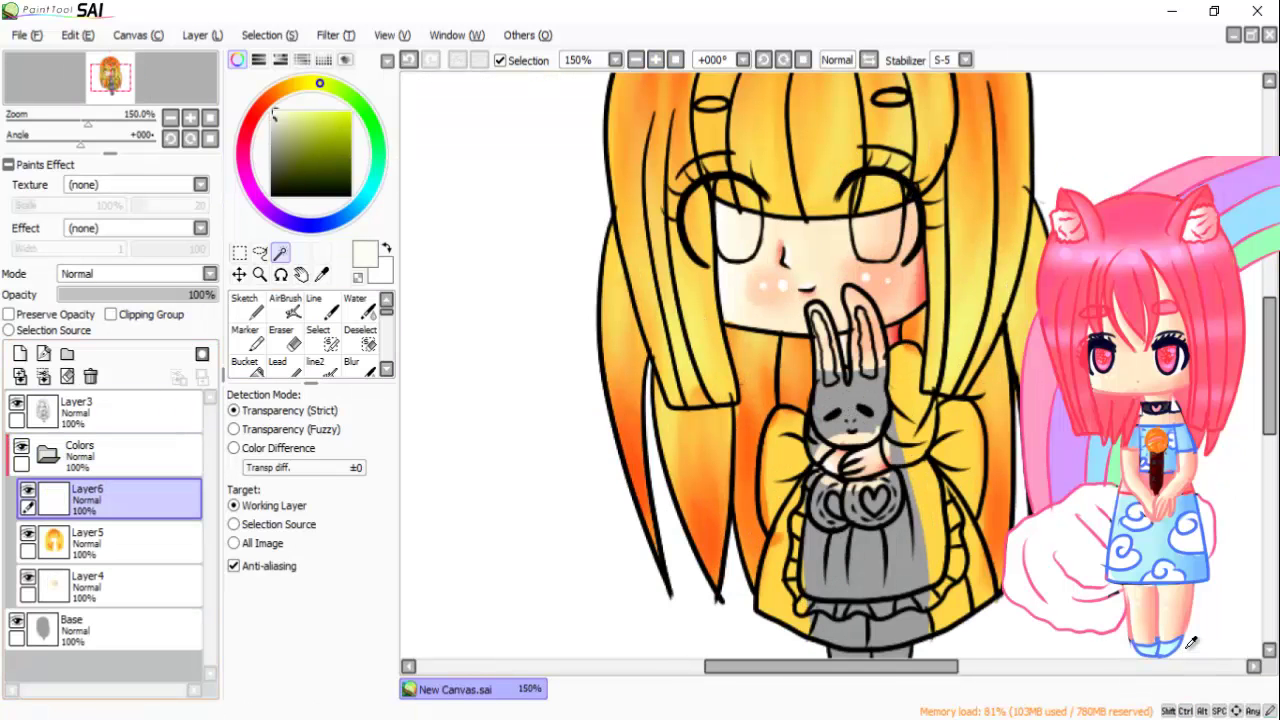
Step: Paint bright blue irises on Layer6 with the Sketch brush and fill the white of the right-hand eye around its iris
scroll(1190, 642, "up", 1)
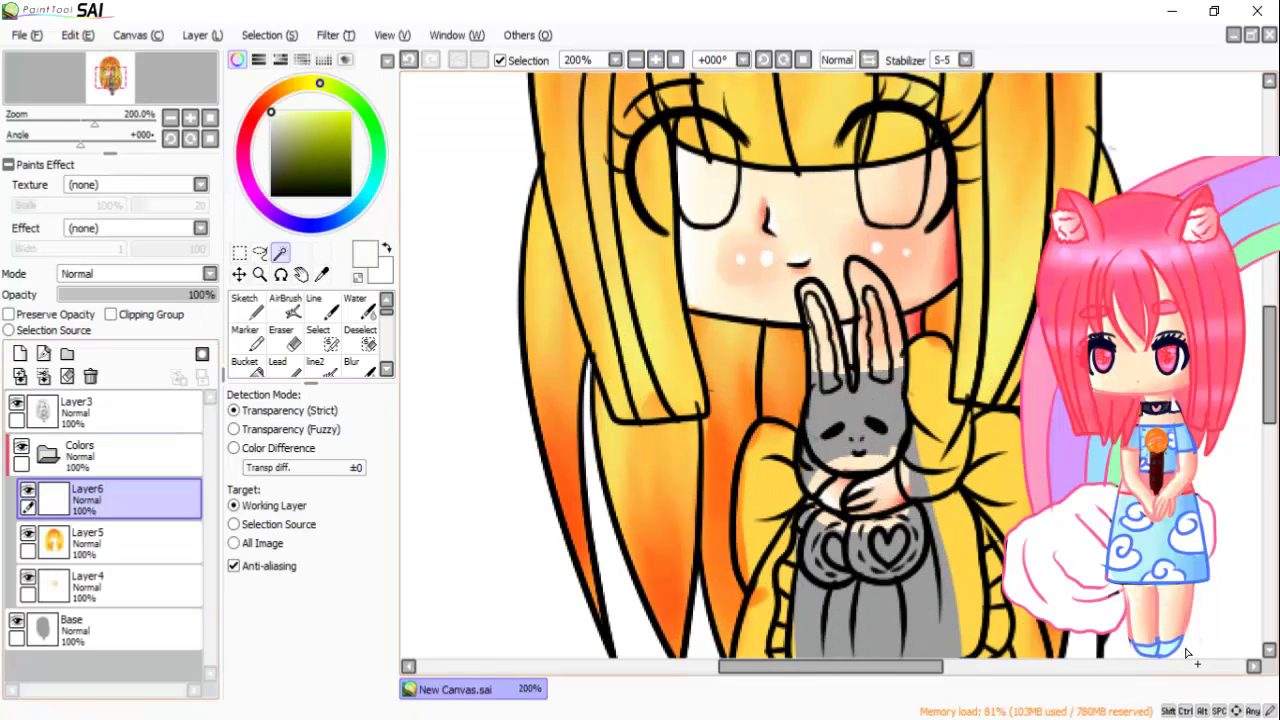
key("n")
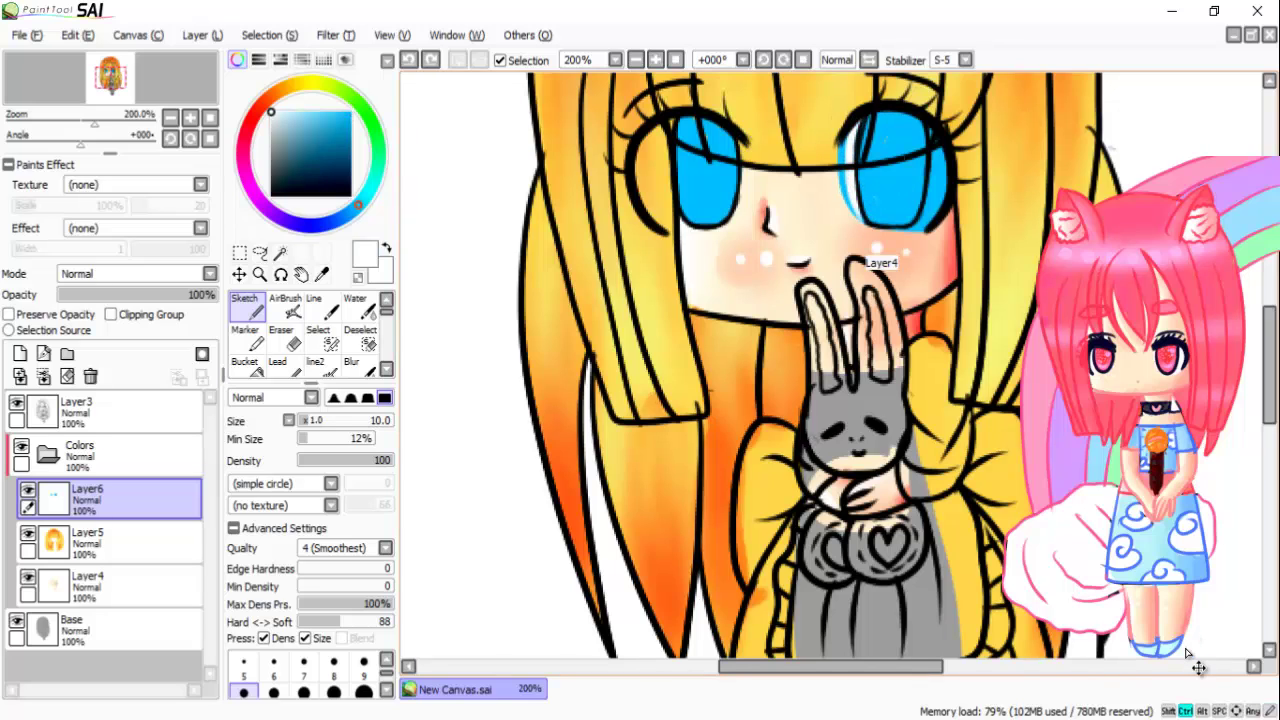
mouse_move(834, 119)
left_mouse_down()
mouse_move(855, 148)
mouse_move(850, 208)
left_mouse_up()
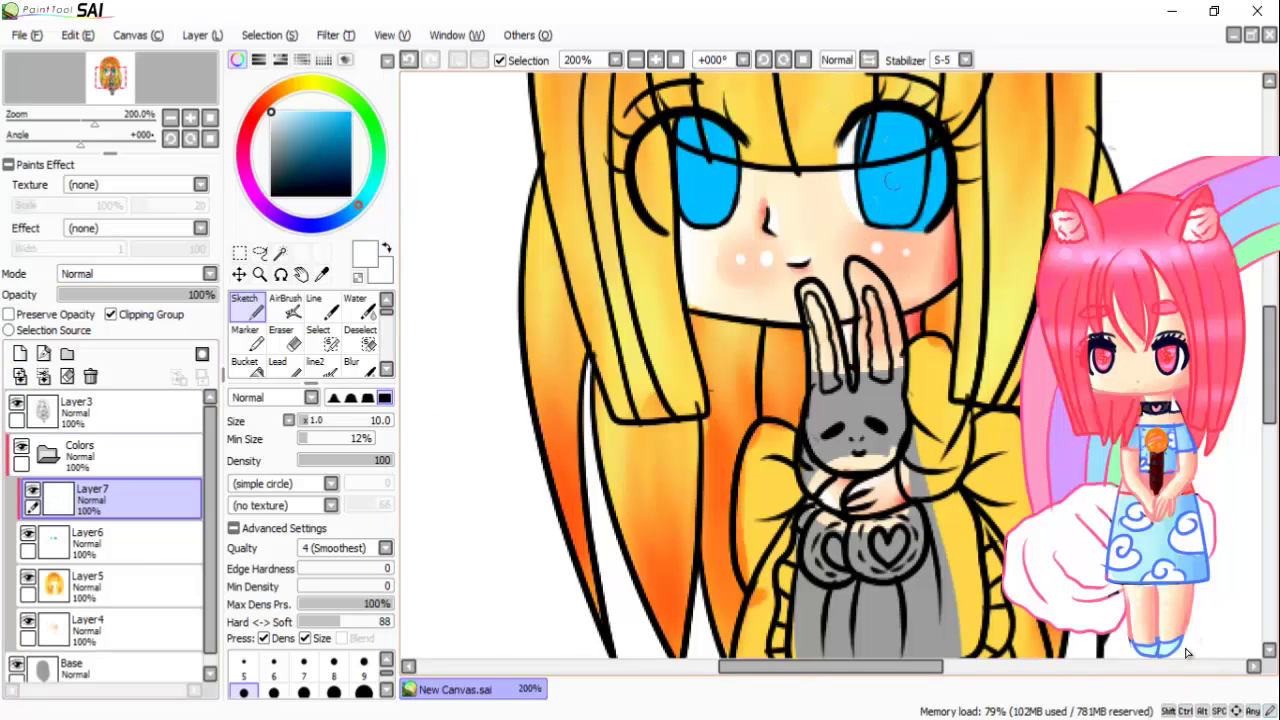
left_click_drag(938, 150, 919, 222)
key("ctrl+e")
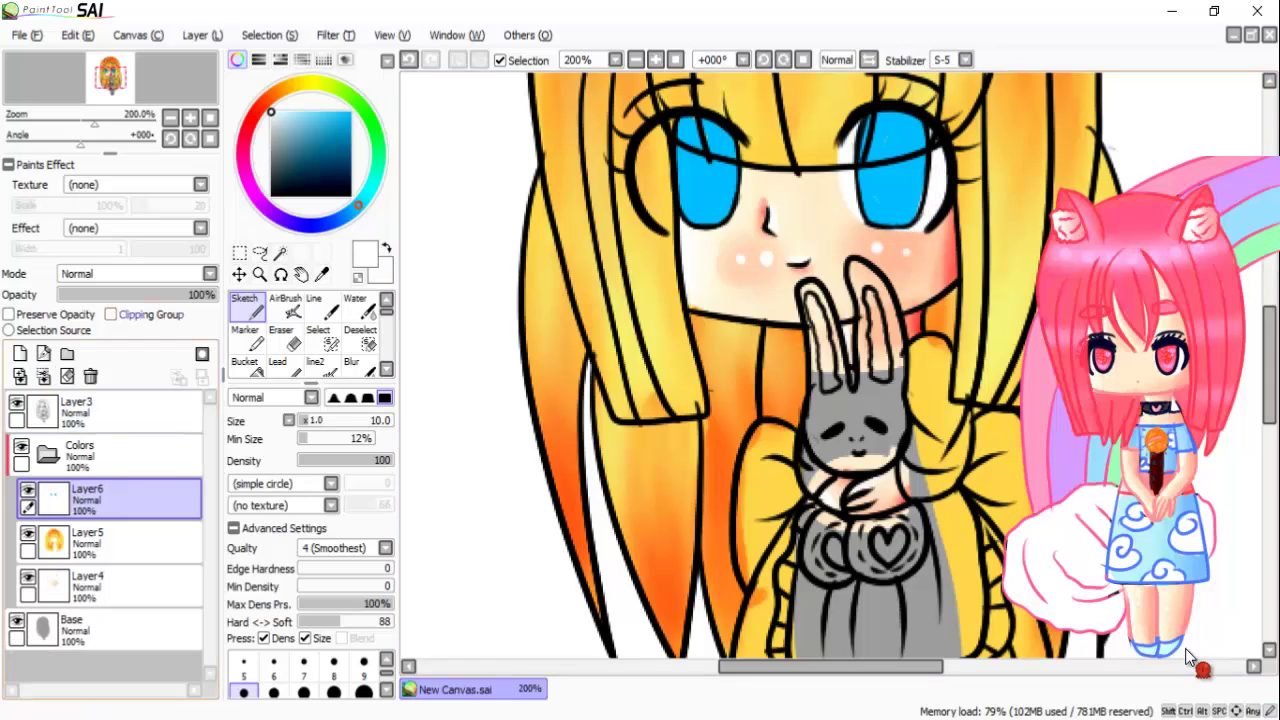
Step: Add a layer clipped to the irises and paint medium dark blue over the upper part of both irises
left_click(838, 187, "alt")
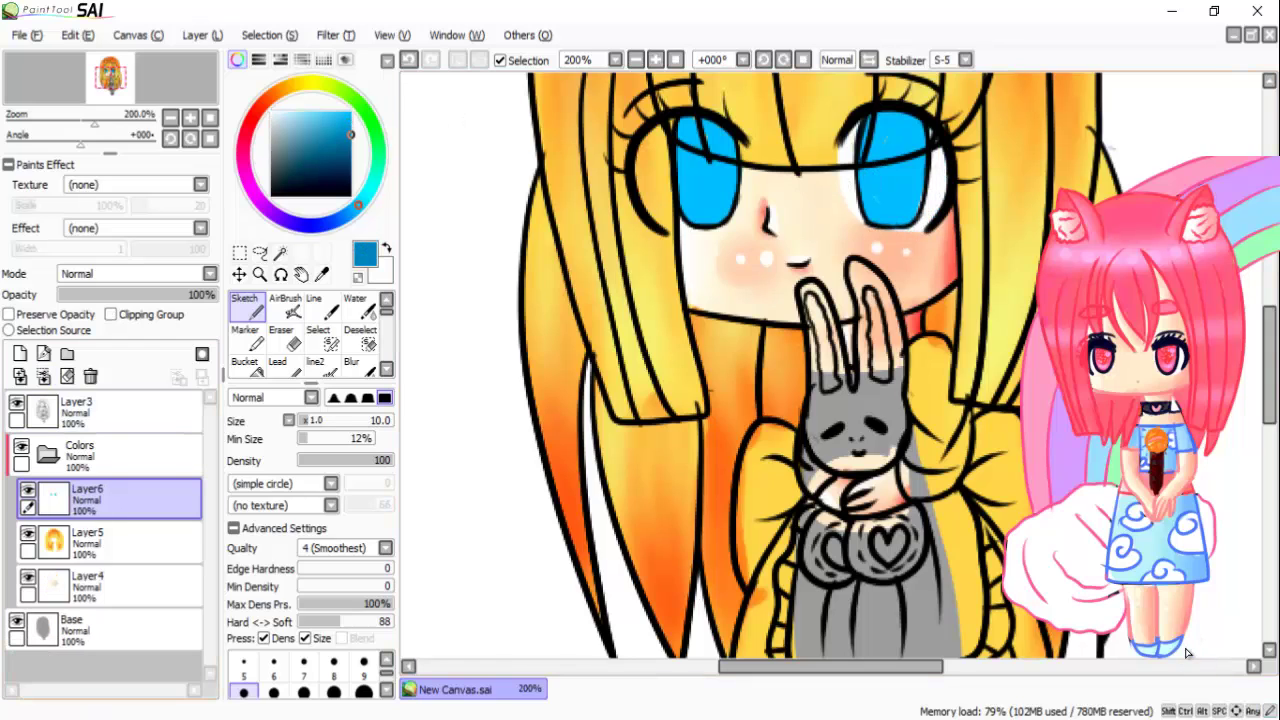
key("ctrl+z")
left_click(111, 314)
left_click_drag(668, 140, 735, 135)
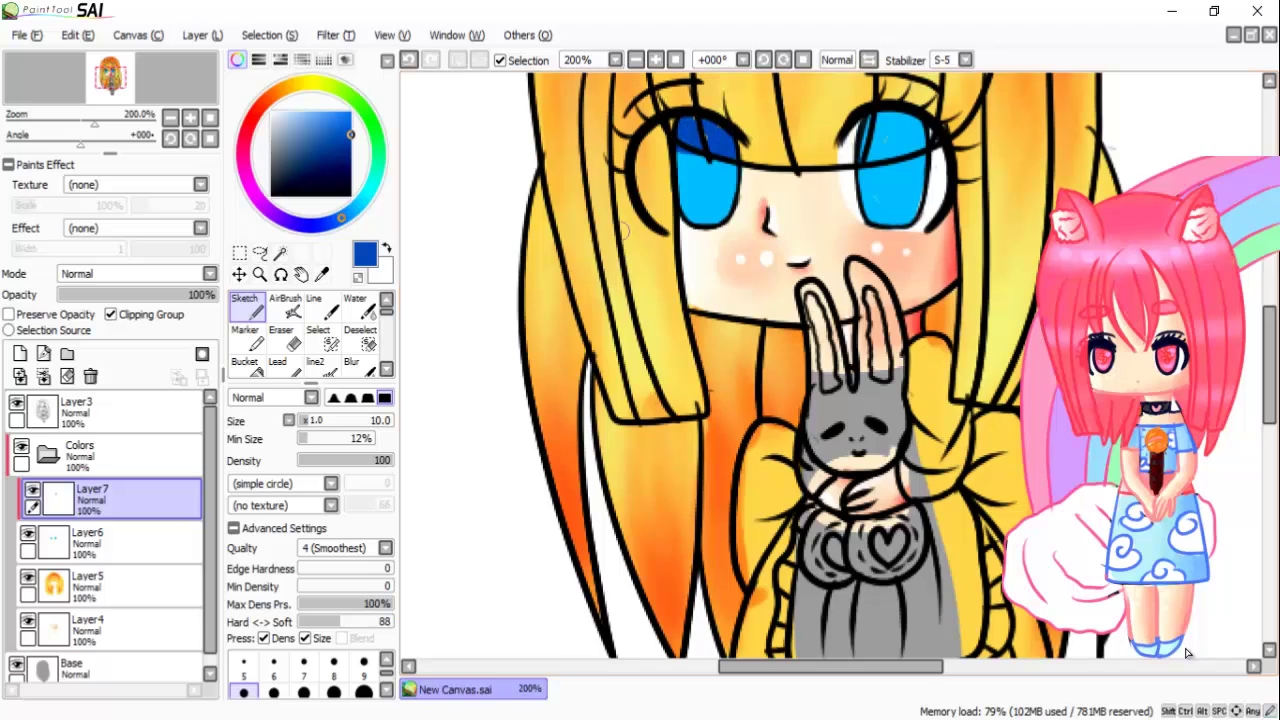
left_click_drag(872, 152, 934, 140)
mouse_move(856, 118)
left_mouse_down()
mouse_move(930, 124)
mouse_move(922, 114)
left_mouse_up()
mouse_move(906, 166)
left_mouse_down()
mouse_move(896, 116)
mouse_move(892, 141)
mouse_move(938, 170)
left_mouse_up()
key("e")
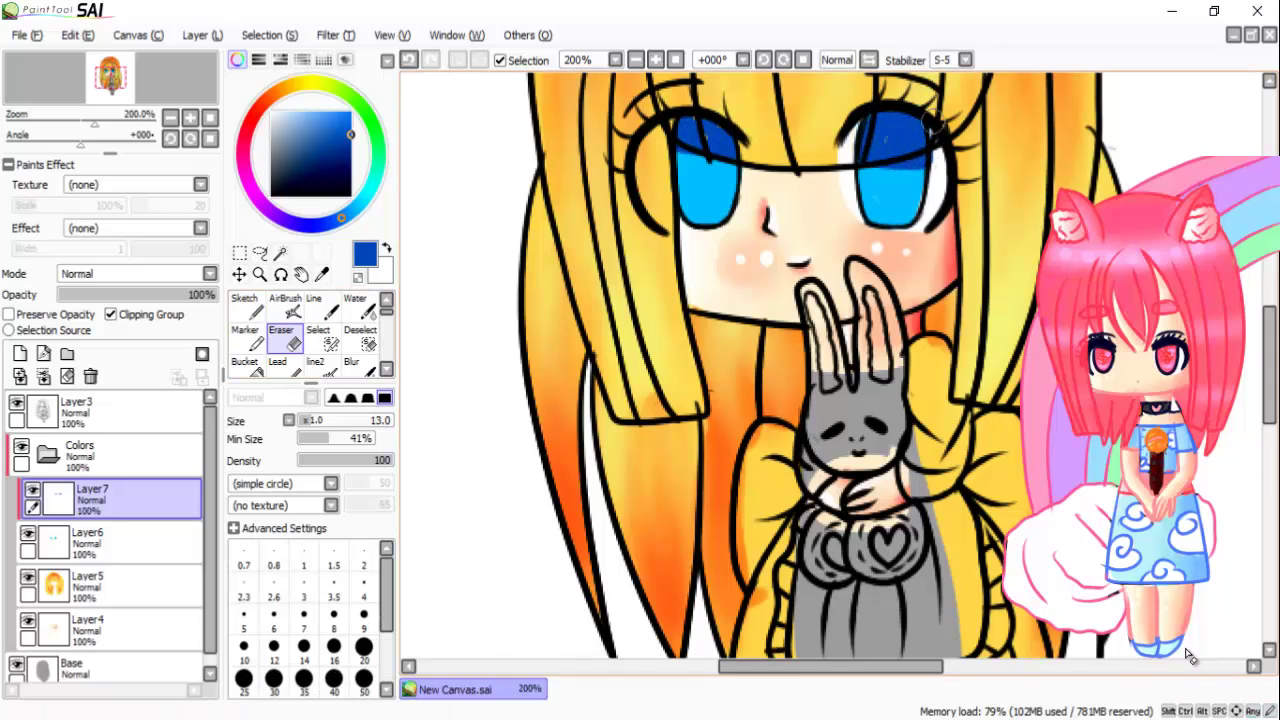
key("e")
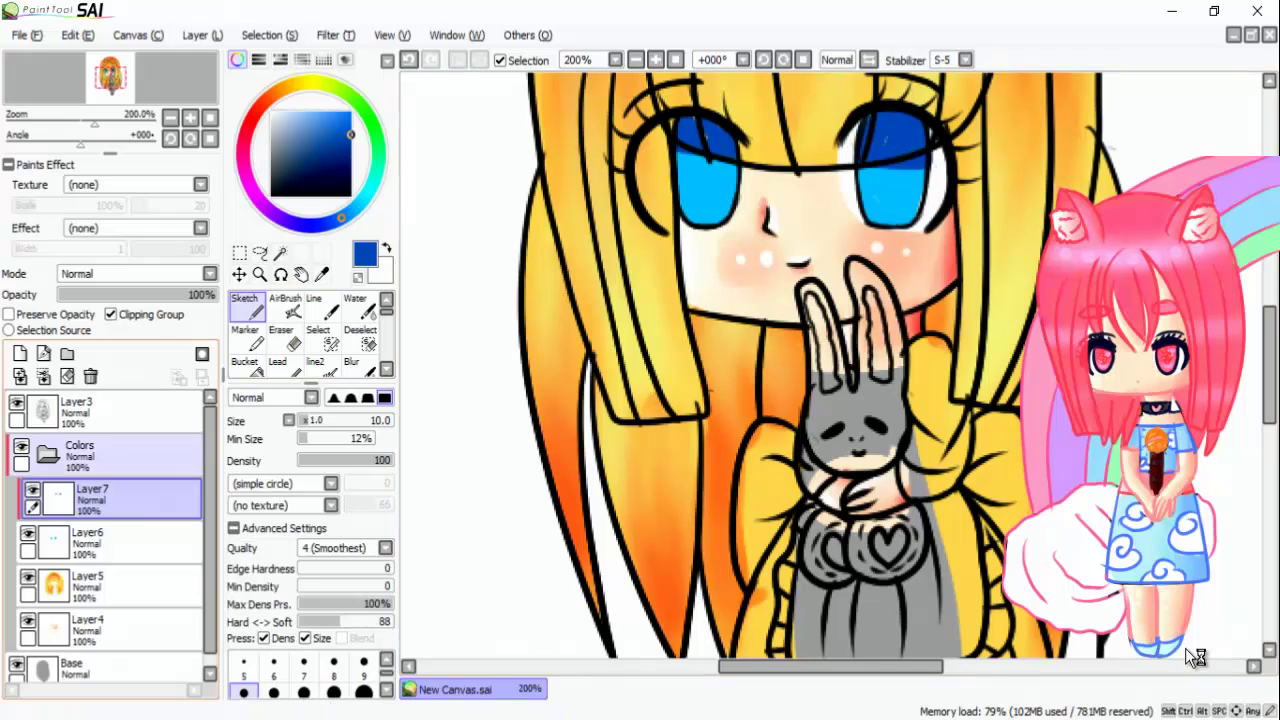
Step: Add another clipped layer and paint navy blue along the very top of both irises with the Sketch brush
key("ctrl+shift+n")
right_click(1186, 655)
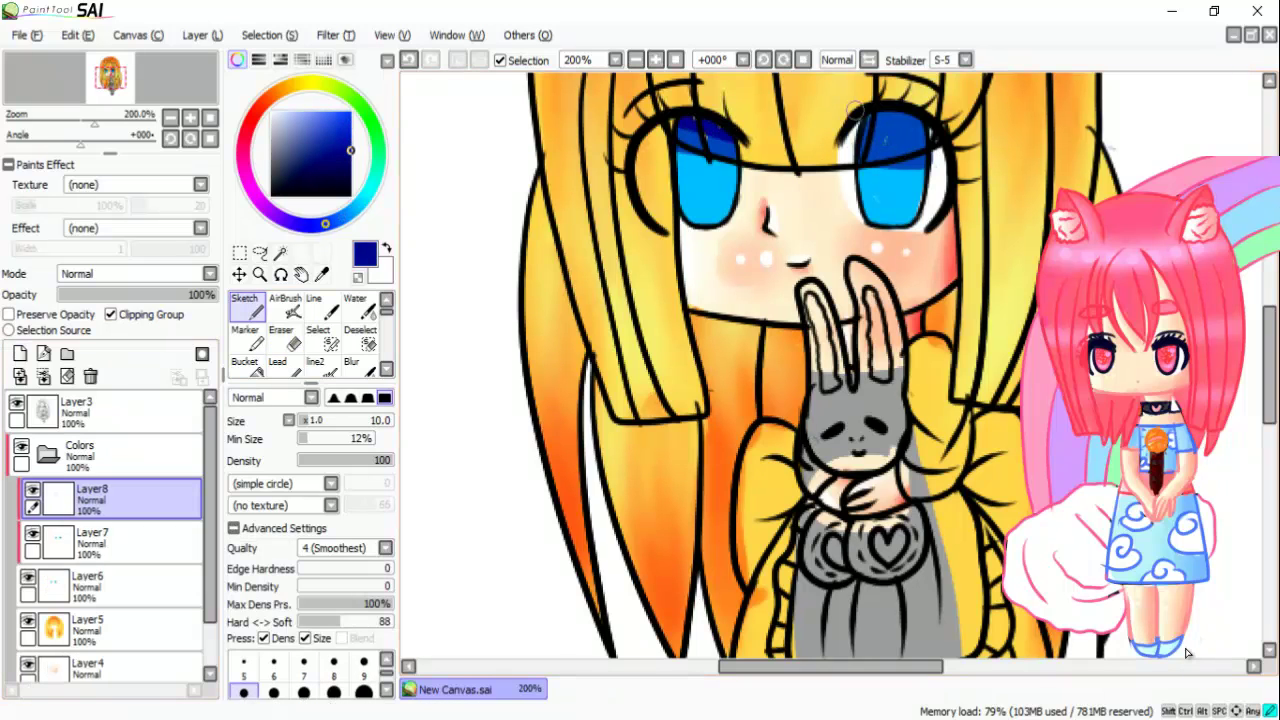
mouse_move(855, 108)
left_mouse_down()
mouse_move(923, 127)
mouse_move(869, 130)
left_mouse_up()
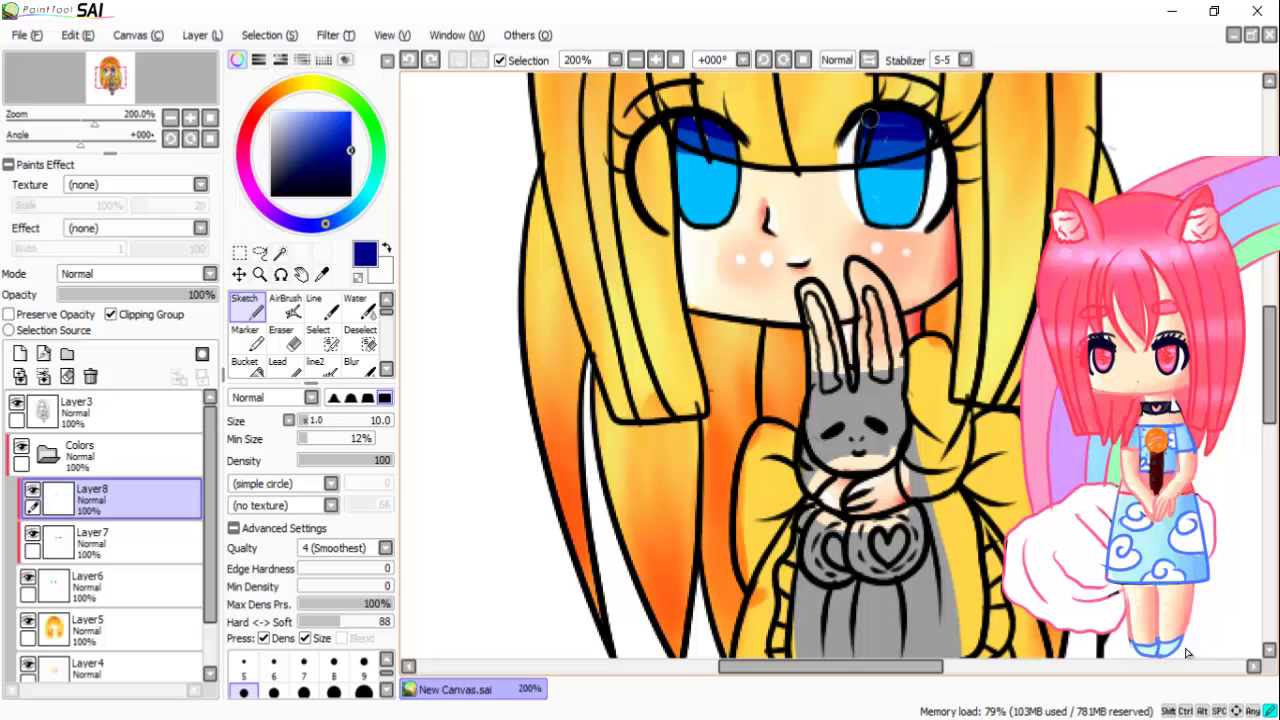
Step: Blend the dark blue and navy iris shading on Layer7 and Layer8 into a smooth gradient with the Water brush
left_click(90, 540)
left_click(355, 305)
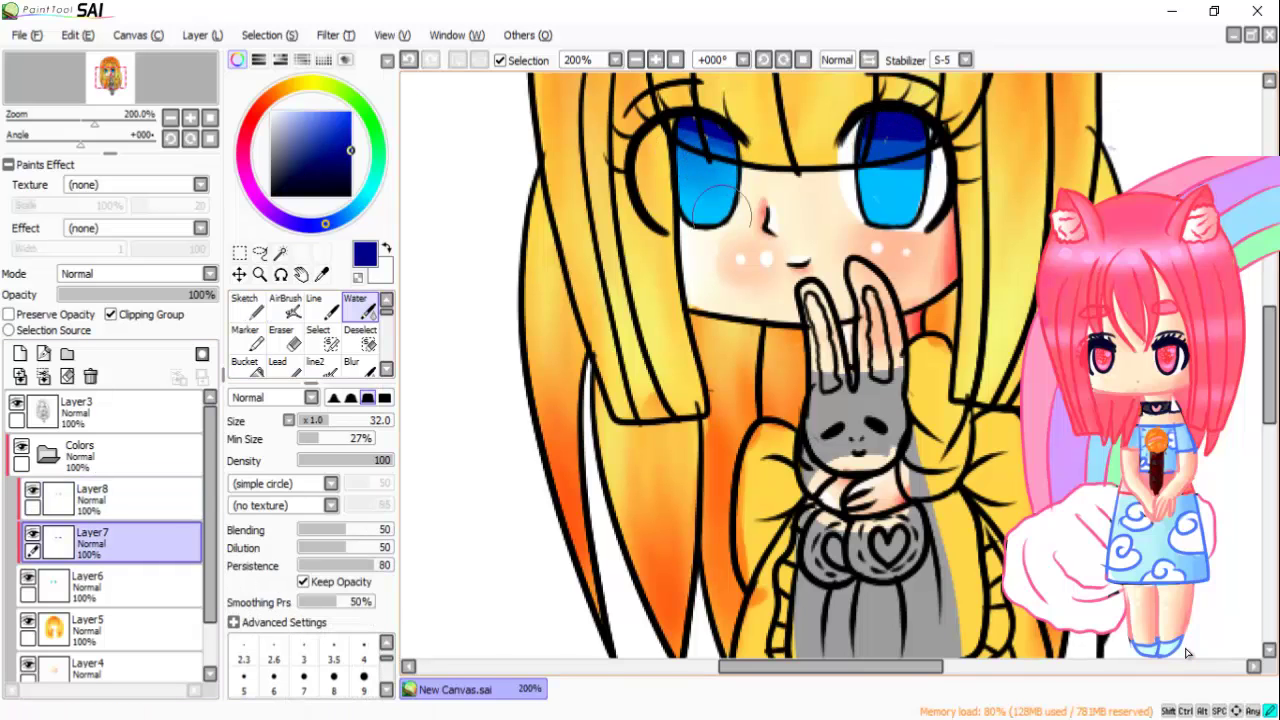
left_click(90, 496)
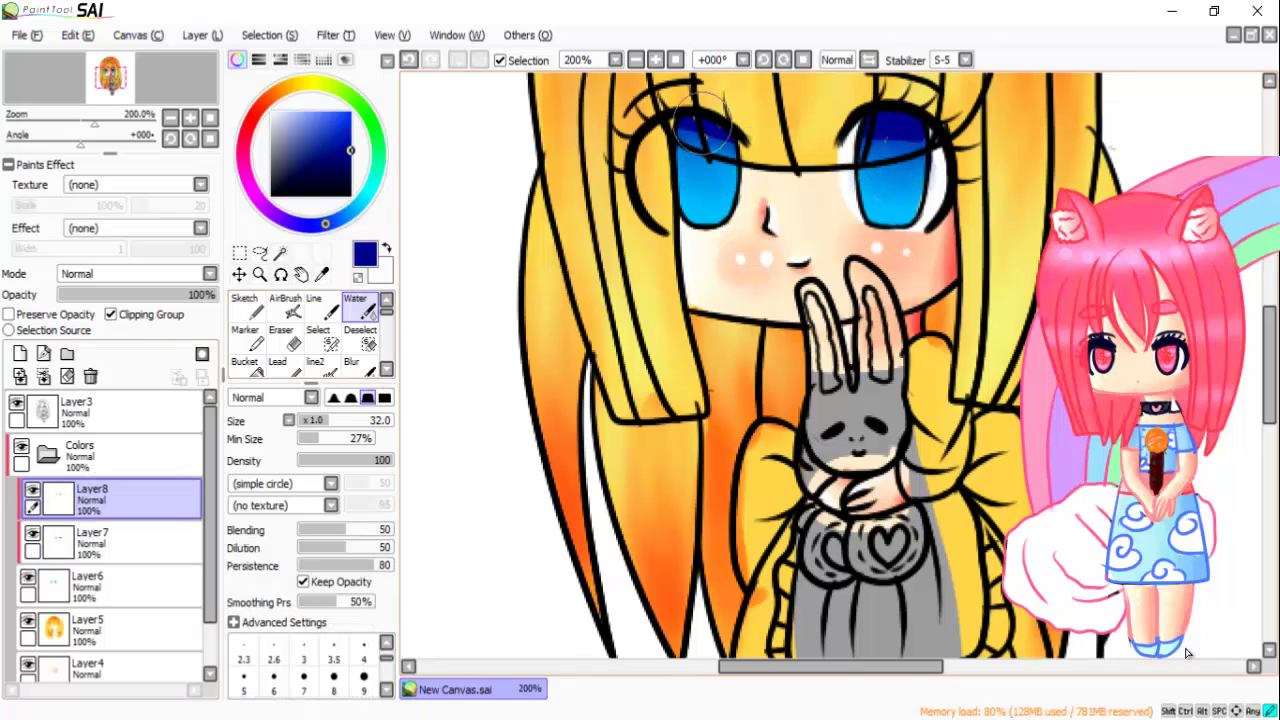
mouse_move(885, 125)
left_mouse_down()
mouse_move(891, 160)
mouse_move(893, 130)
left_mouse_up()
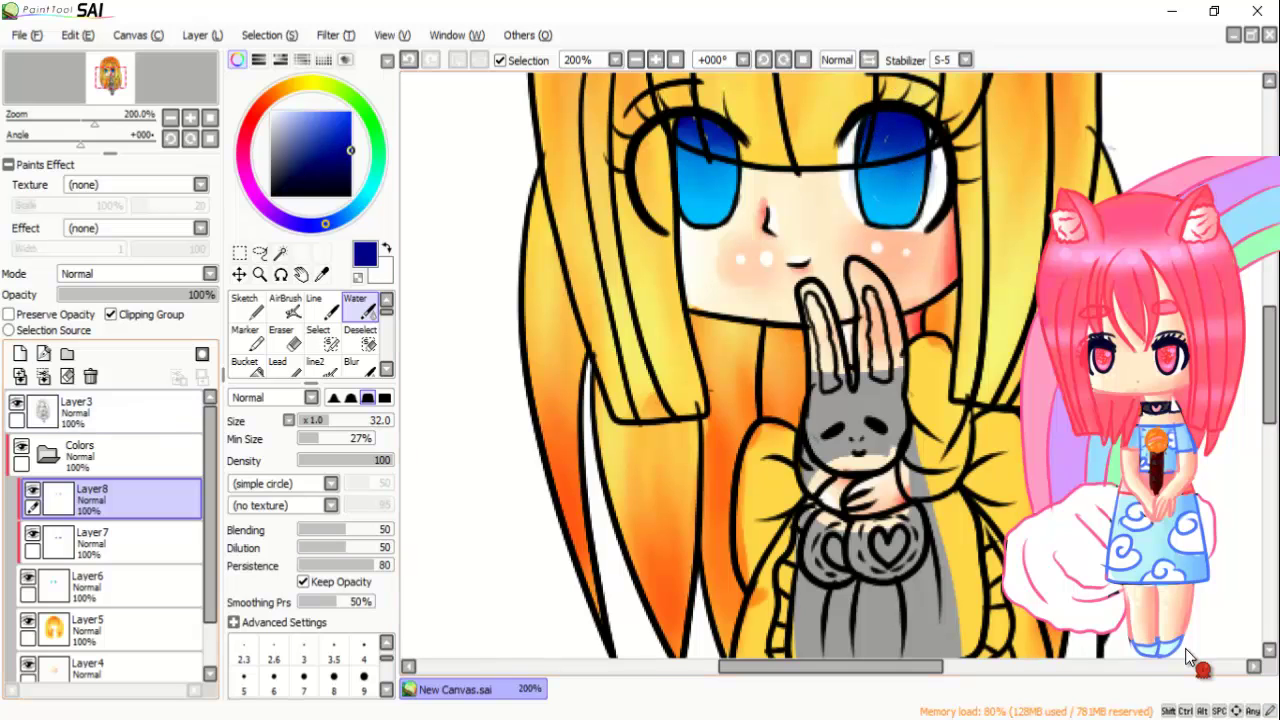
Step: Add a clipped layer and paint dark navy oval pupils in both eyes, redoing strokes until the shapes fit
left_click(20, 353)
key("b")
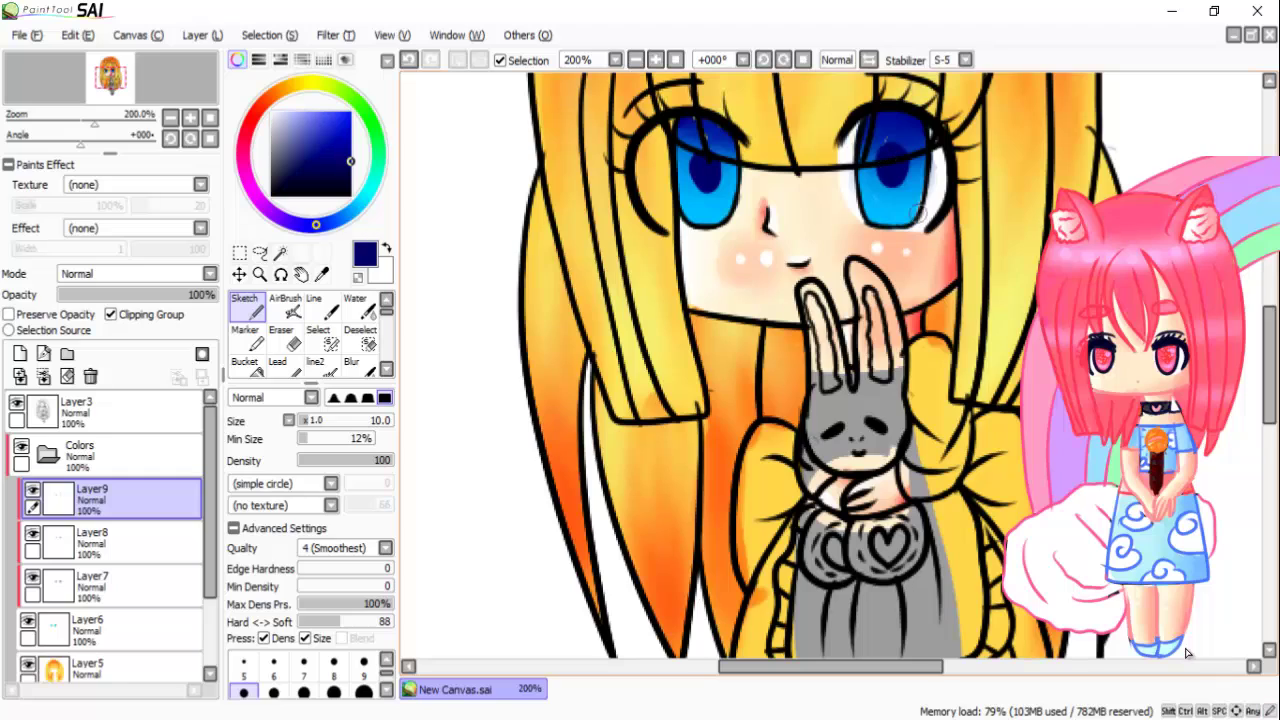
key("ctrl+z")
left_click_drag(694, 156, 706, 151)
key("ctrl+z")
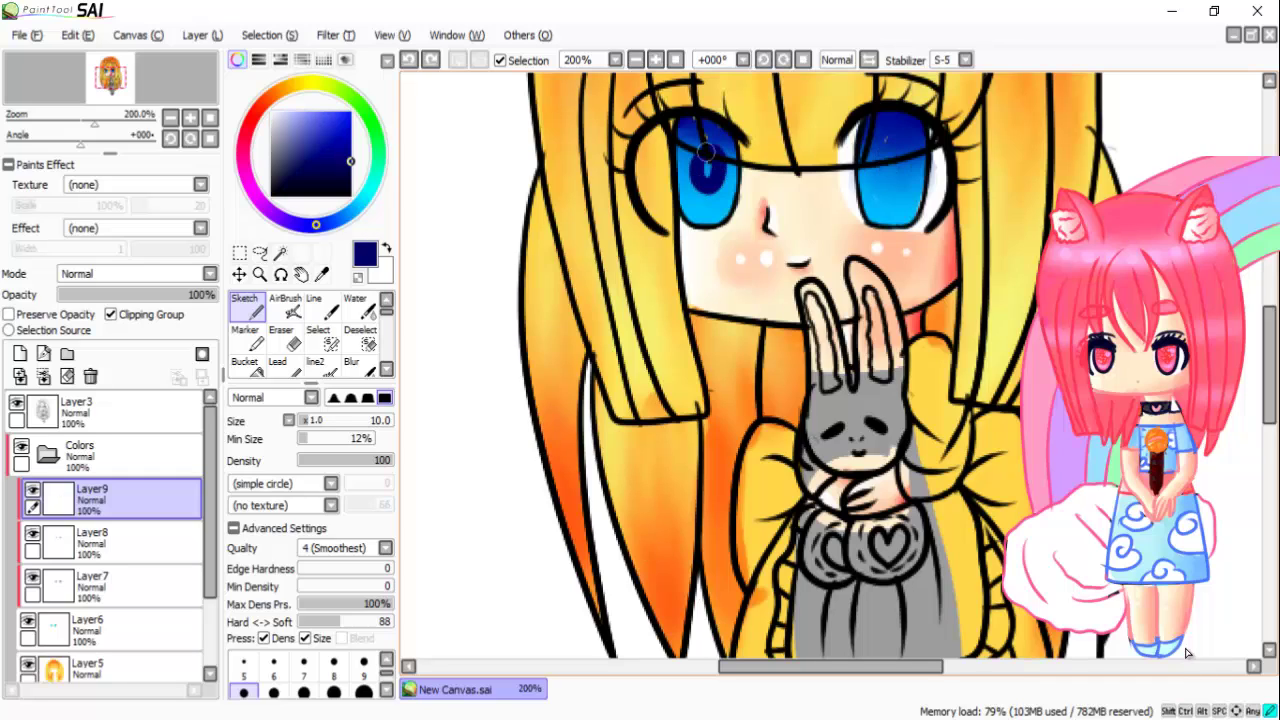
key("ctrl+z")
left_click_drag(888, 188, 894, 150)
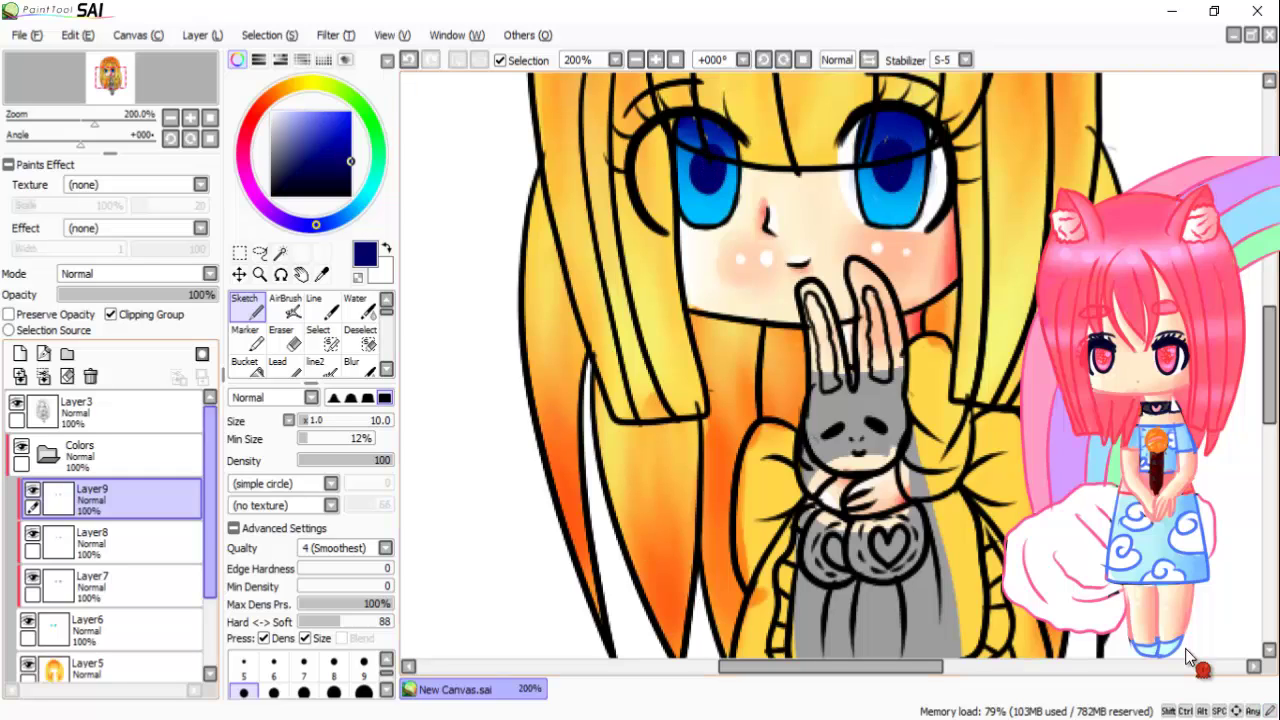
Step: Add Layer10 above the pupils and paint a darker navy shade over their upper part
left_click(20, 353)
key("ctrl+alt+g")
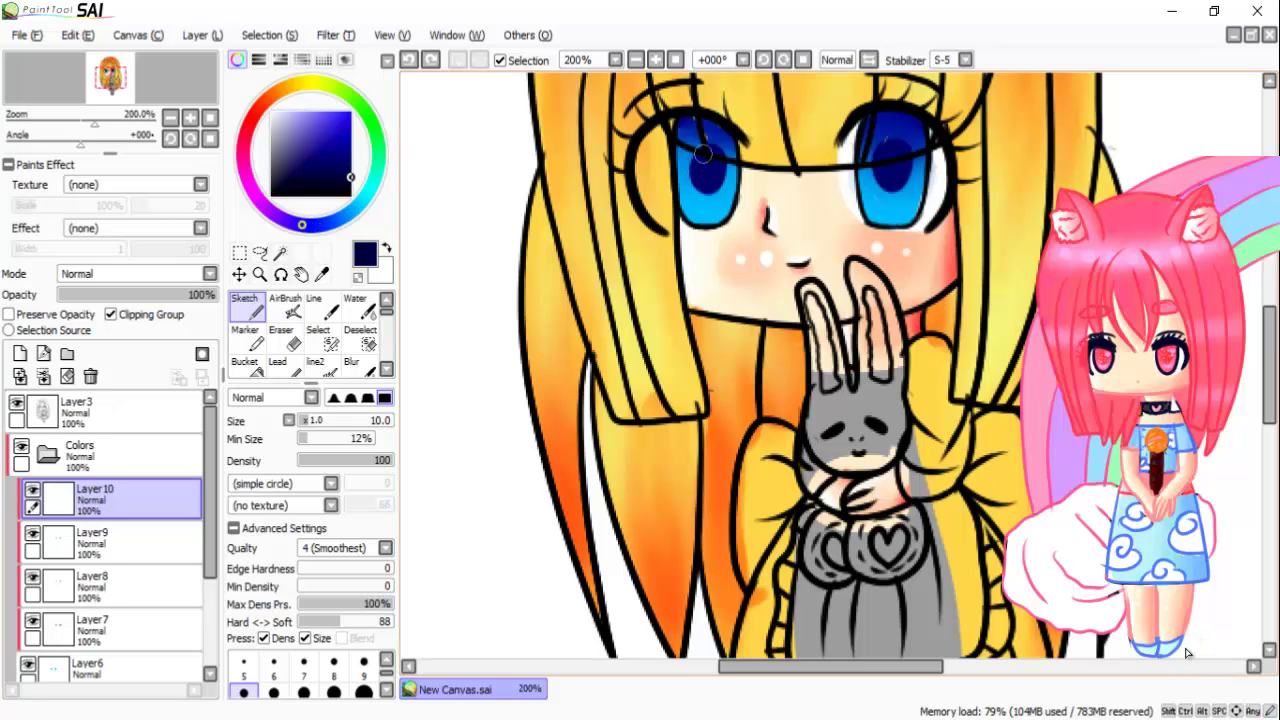
left_click_drag(703, 153, 693, 157)
key("ctrl+z")
key("ctrl+z")
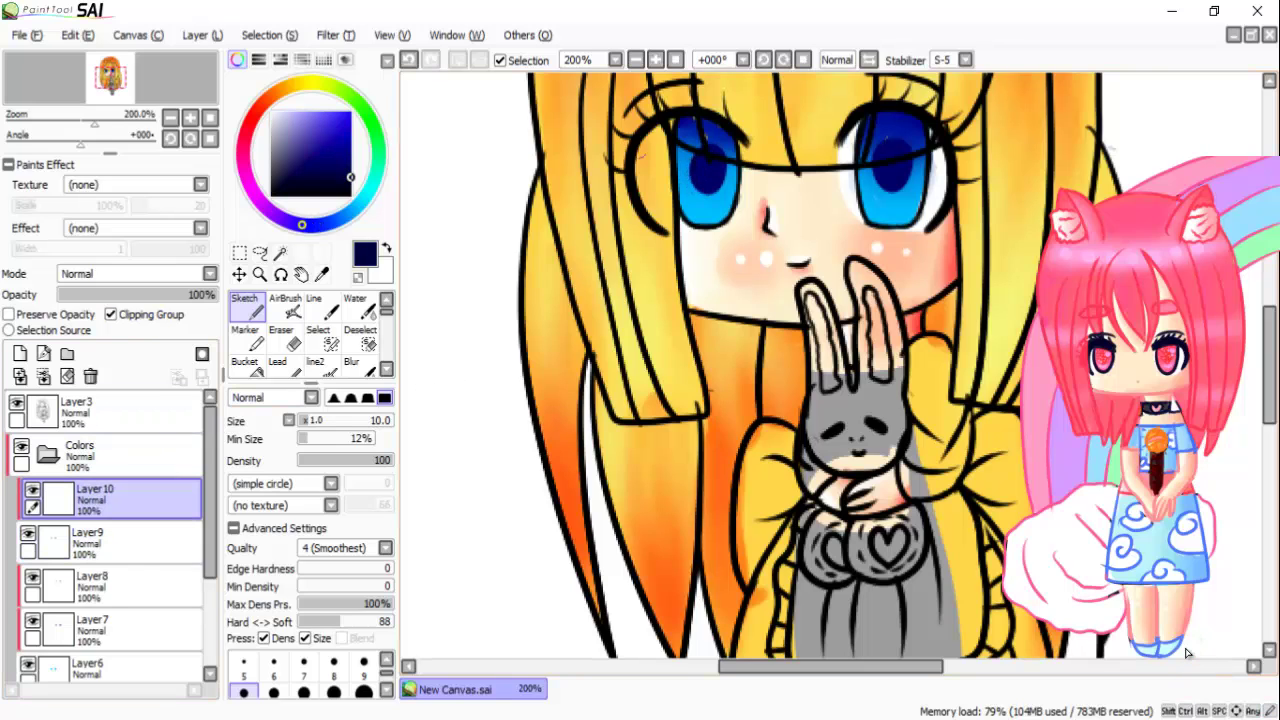
left_click_drag(718, 165, 745, 157)
Step: Try to soften the pupils on Layer9 with the Water brush, toggling Layer10's visibility, and undo the blending
left_click(87, 540)
left_click(355, 305)
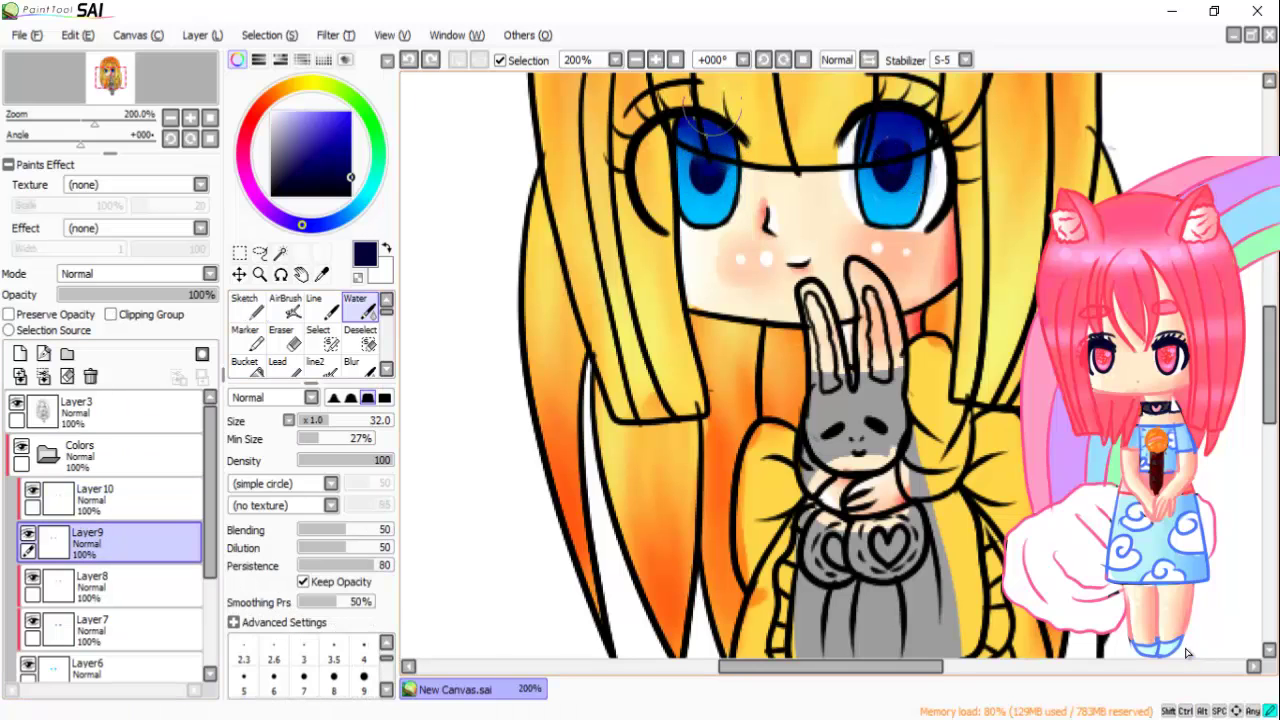
left_click(32, 489)
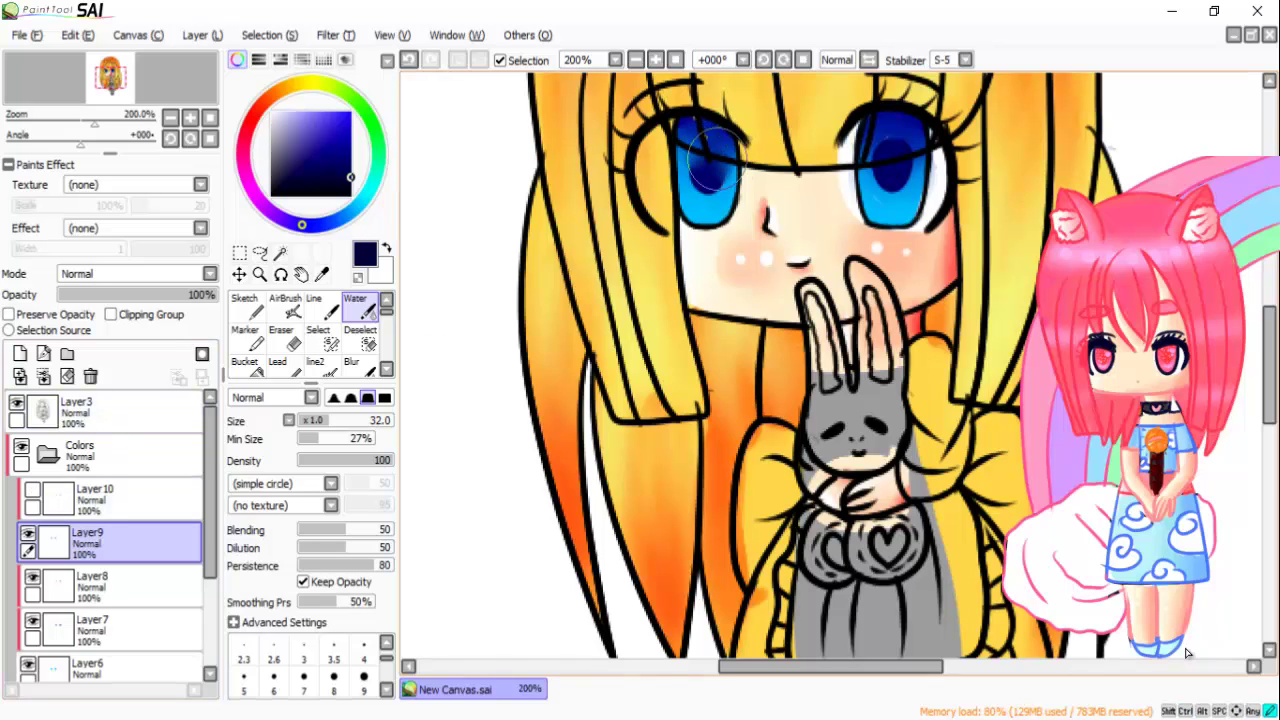
left_click(32, 489)
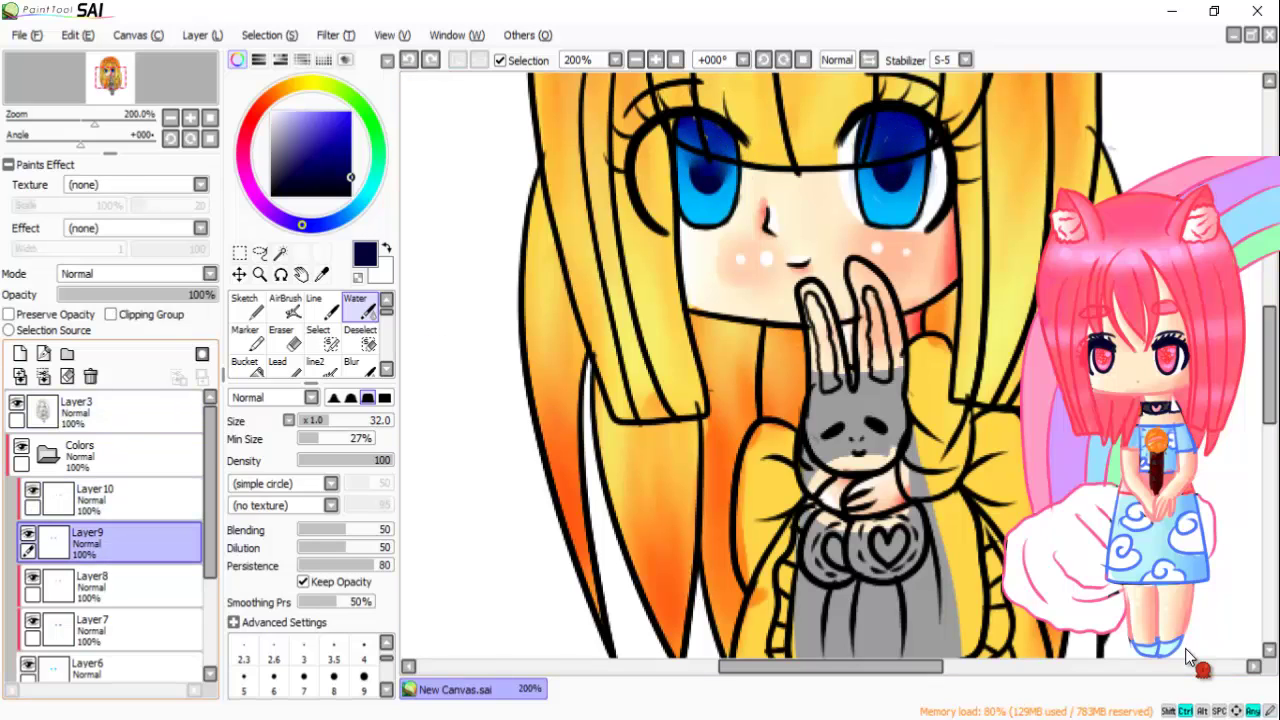
key("ctrl+z")
Step: Set the Water brush size to 19 for blending the pupils on Layer9
key("bracketleft")
key("bracketleft")
key("bracketleft")
key("bracketleft")
key("bracketleft")
key("bracketleft")
key("bracketleft")
key("bracketleft")
key("bracketleft")
key("bracketleft")
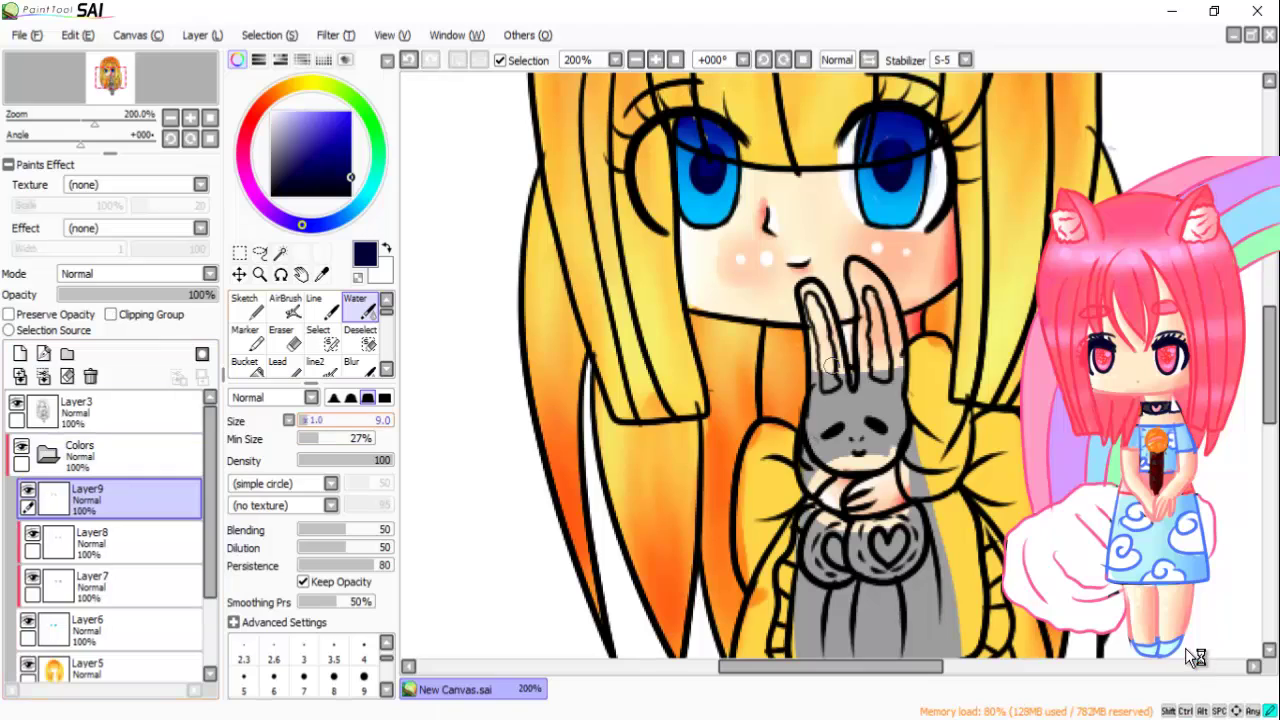
key("bracketright")
key("bracketright")
key("bracketright")
key("bracketright")
key("bracketright")
key("bracketright")
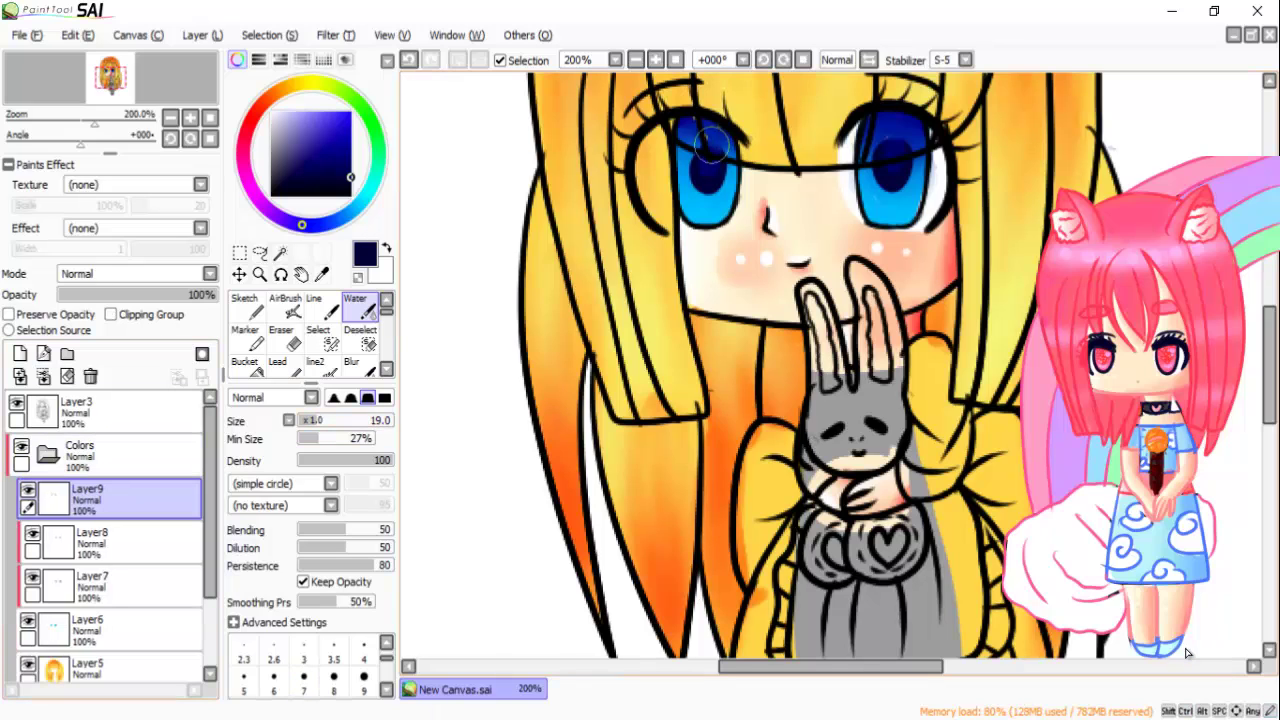
Step: Paint light cyan crescents along the lower part of both irises on a new clipped layer with the Sketch brush
left_click(1188, 648, "alt")
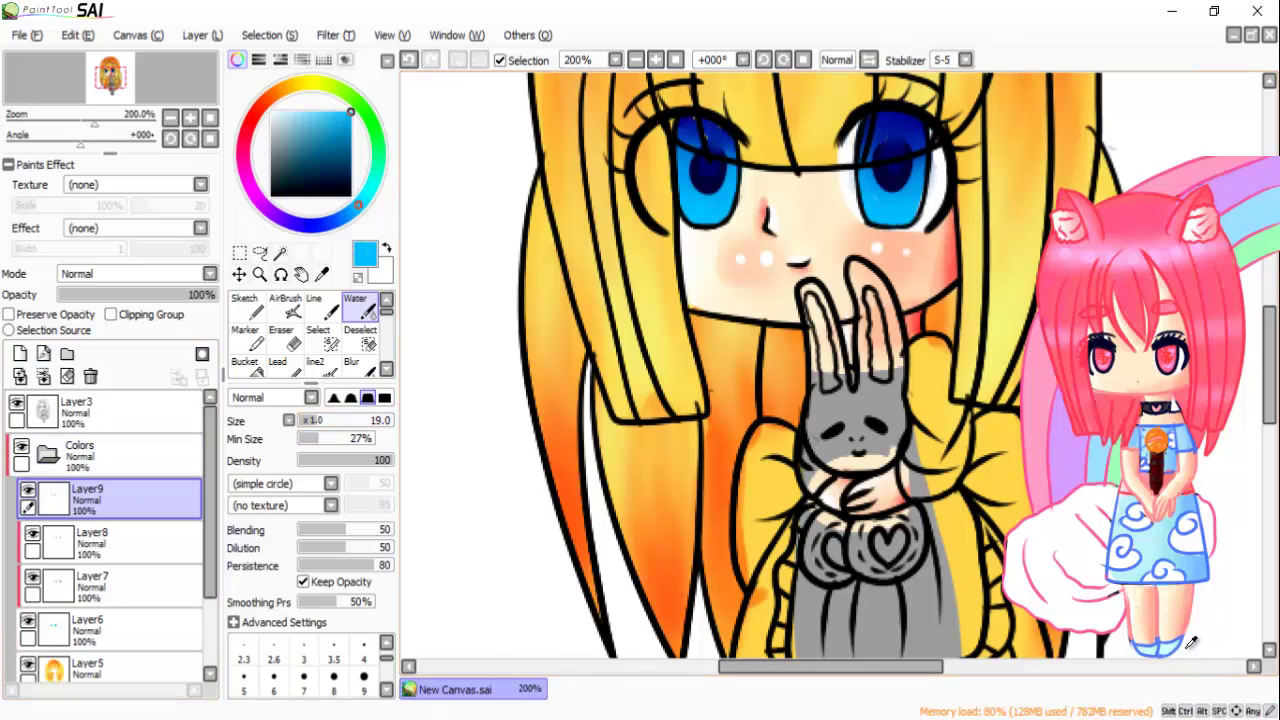
left_click(1187, 650, "alt")
key("ctrl+y")
key("b")
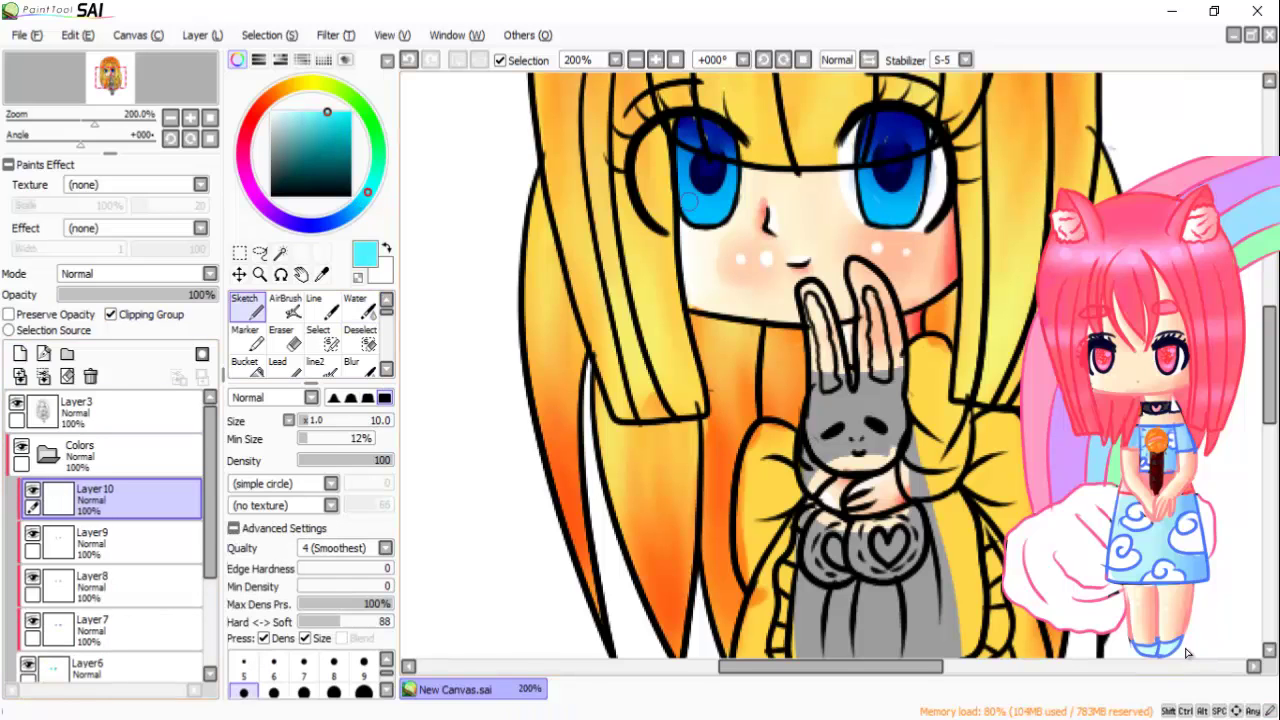
left_click_drag(688, 190, 722, 212)
mouse_move(868, 212)
left_mouse_down()
mouse_move(872, 180)
mouse_move(906, 180)
left_mouse_up()
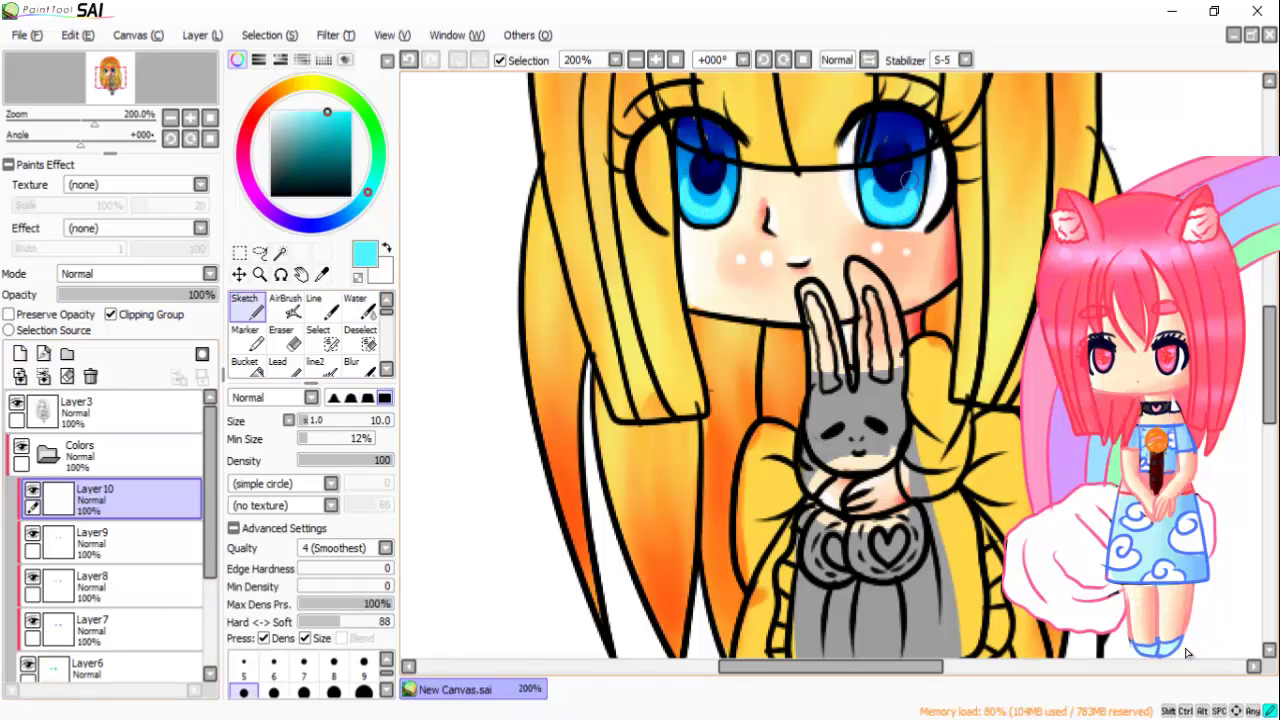
Step: Dot cyan sparkles around the pupil of the right-hand eye, using Sketch brush sizes 10 and 5
scroll(906, 180, "up", 1)
scroll(906, 180, "up", 2)
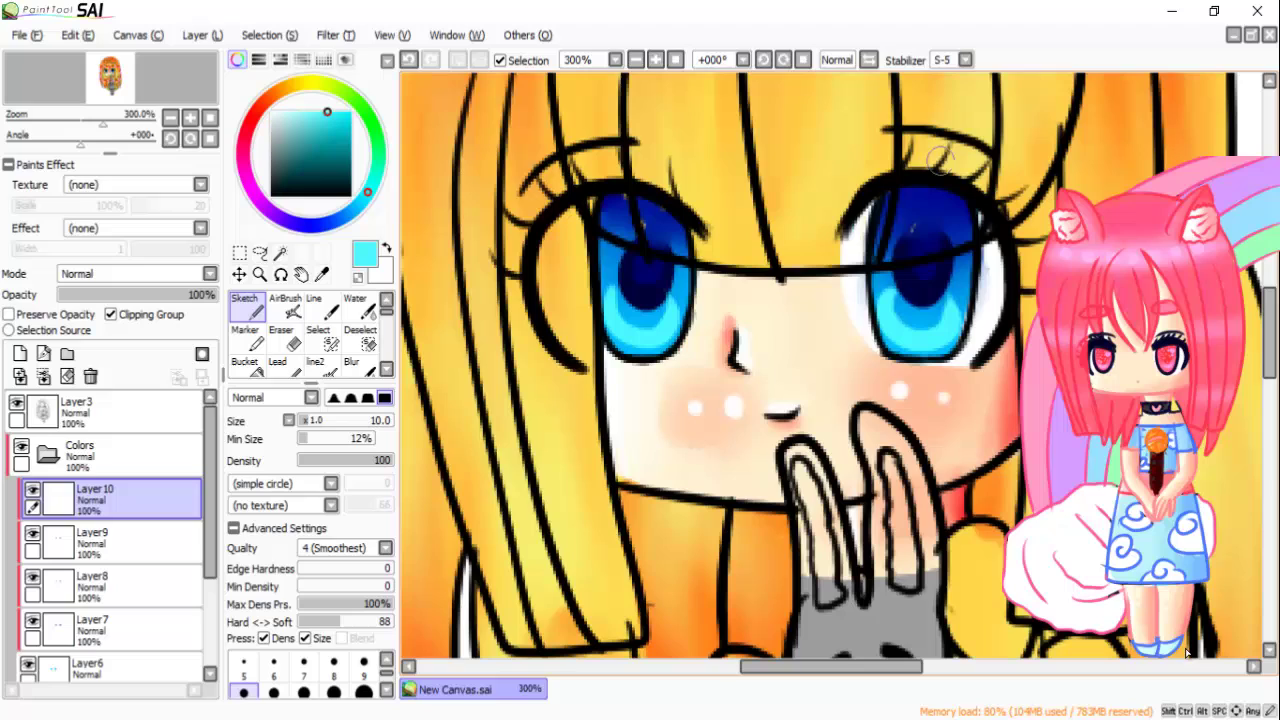
left_click(902, 248)
key("ctrl+z")
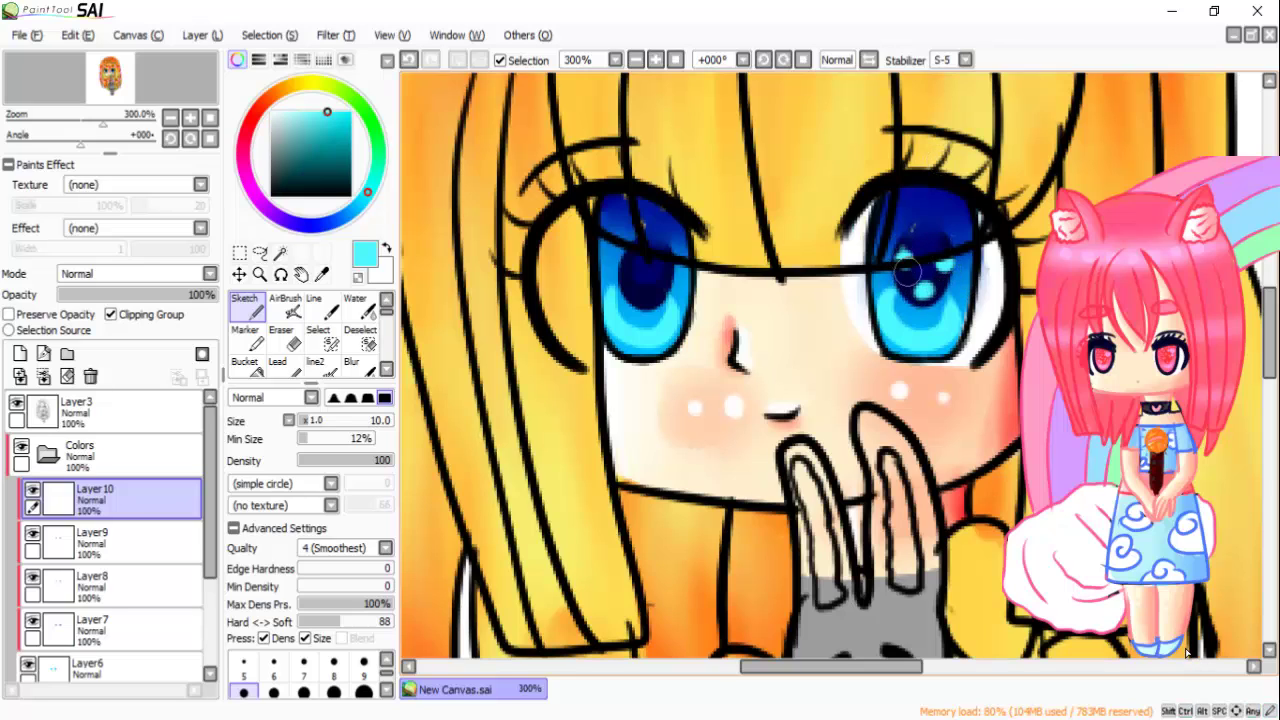
left_click(243, 668)
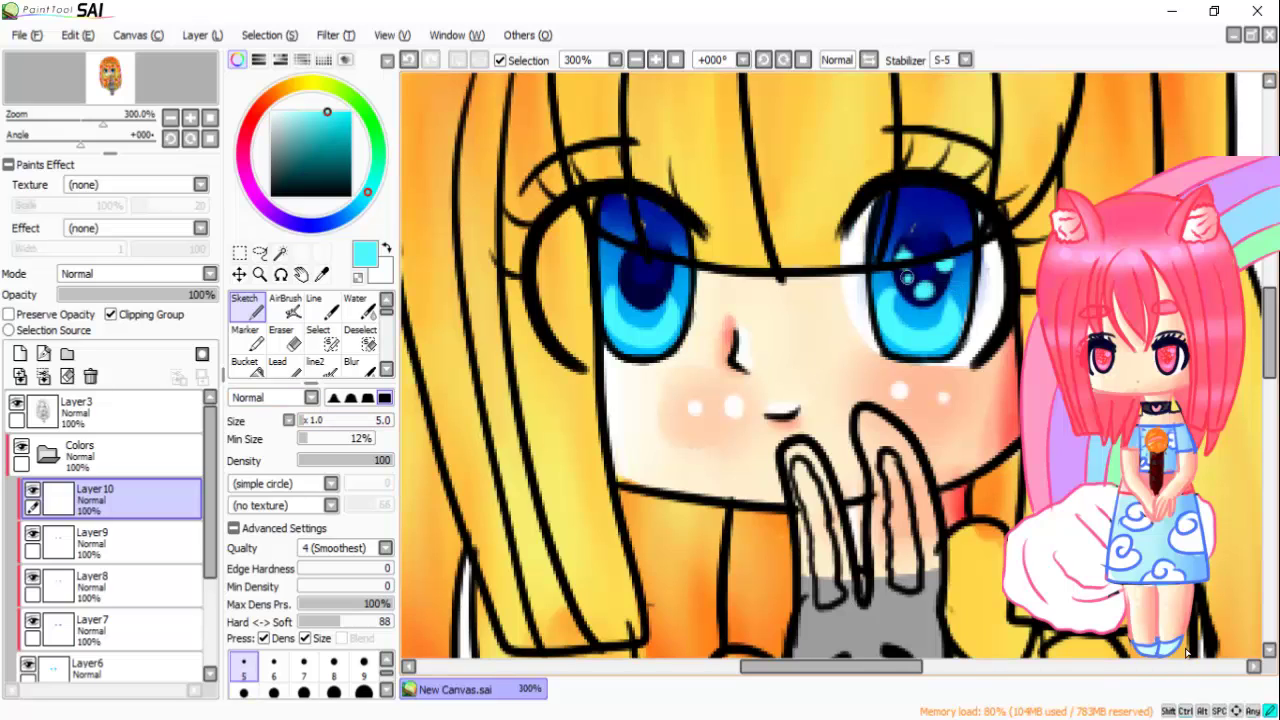
Step: Dot matching cyan sparkles around the pupil of the left-hand eye, using Sketch brush sizes 10 and 5
key("]")
key("]")
key("]")
key("]")
key("]")
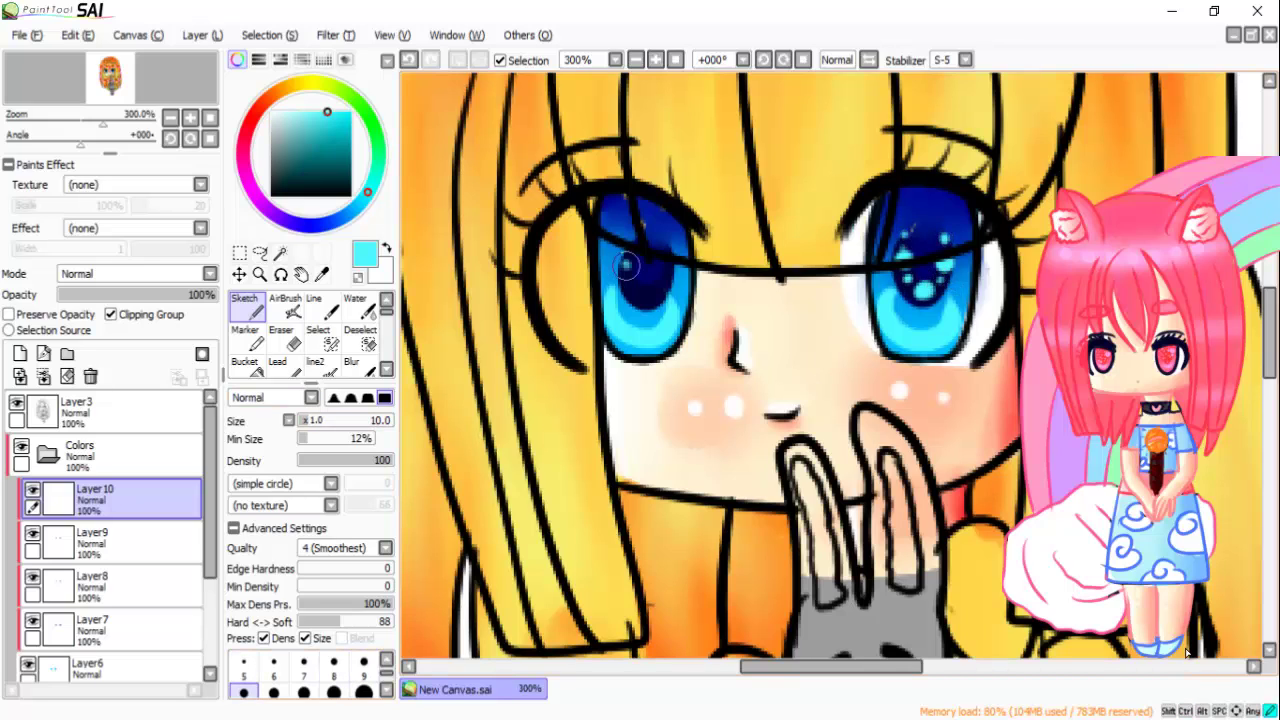
key("[")
key("[")
key("[")
key("[")
key("[")
key("ctrl+y")
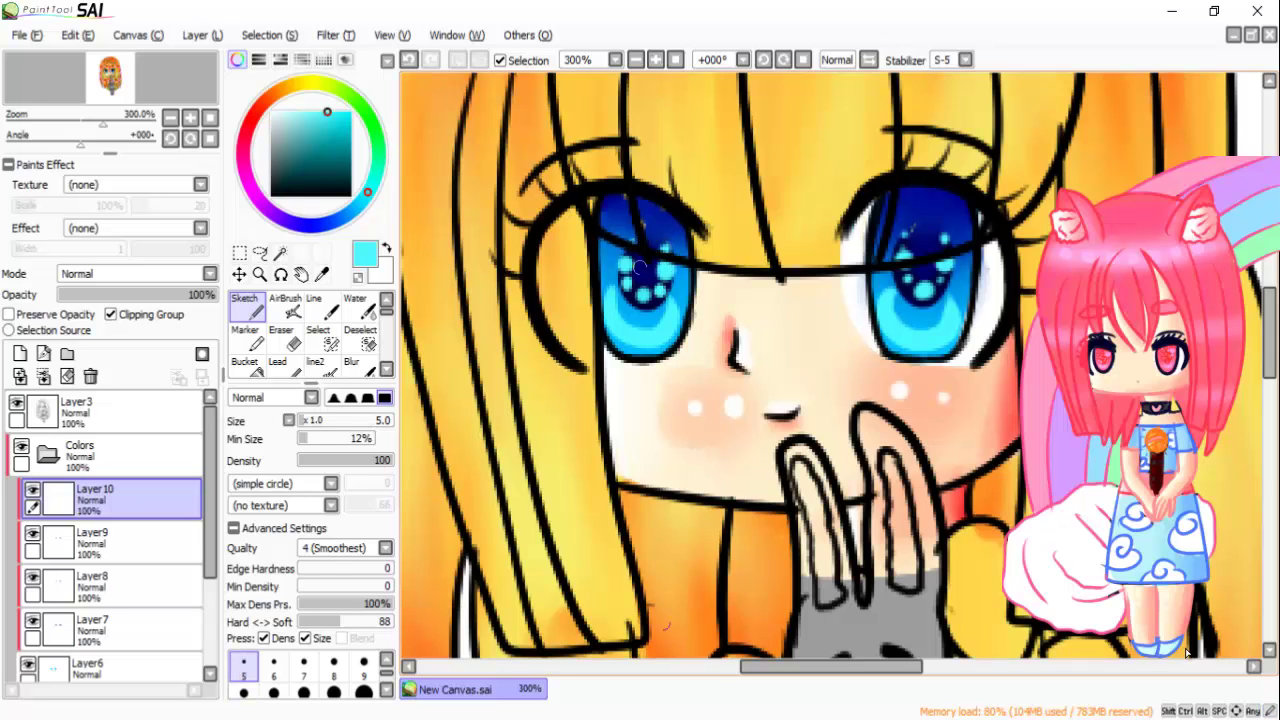
Step: Blend the cyan crescents smoothly into the lower irises of both eyes
key("c")
left_click_drag(645, 330, 670, 300)
mouse_move(880, 320)
left_mouse_down()
mouse_move(905, 340)
mouse_move(960, 300)
left_mouse_up()
Step: Speckle tiny cyan dots over the upper irises of both eyes with the Sketch brush at size 4 and stabilizer 0
key("n")
key("bracketleft")
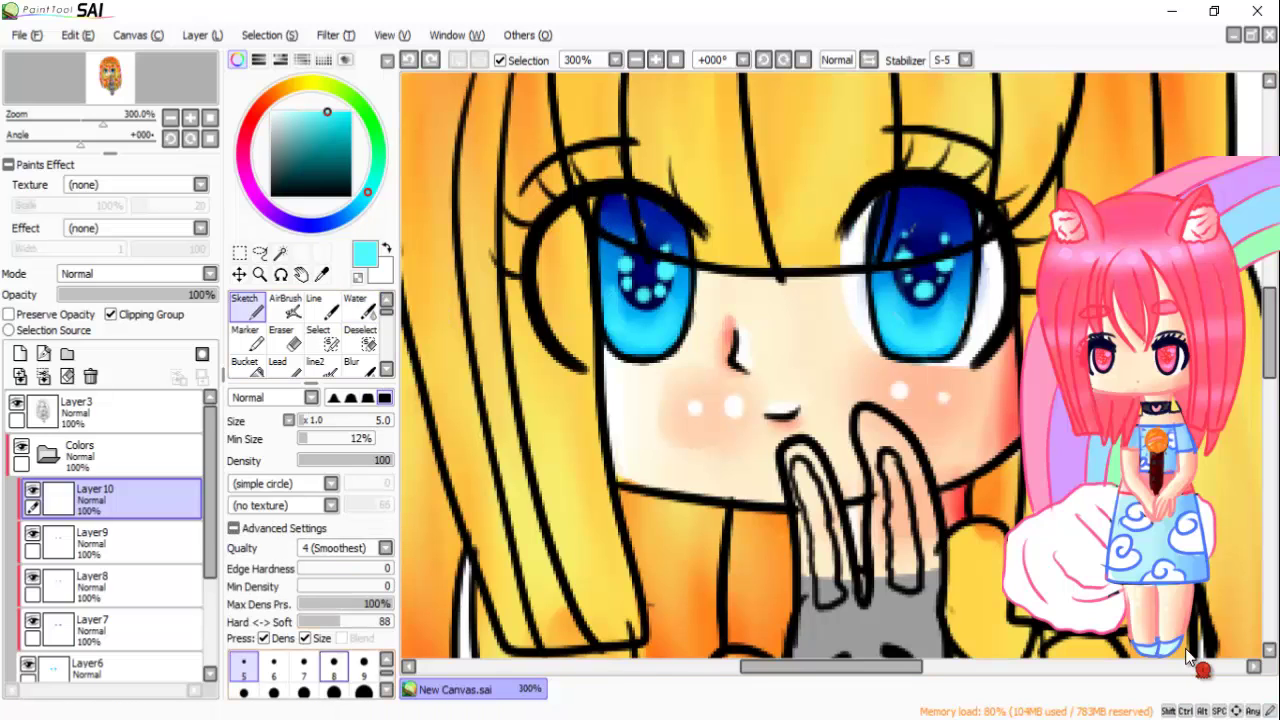
key("0")
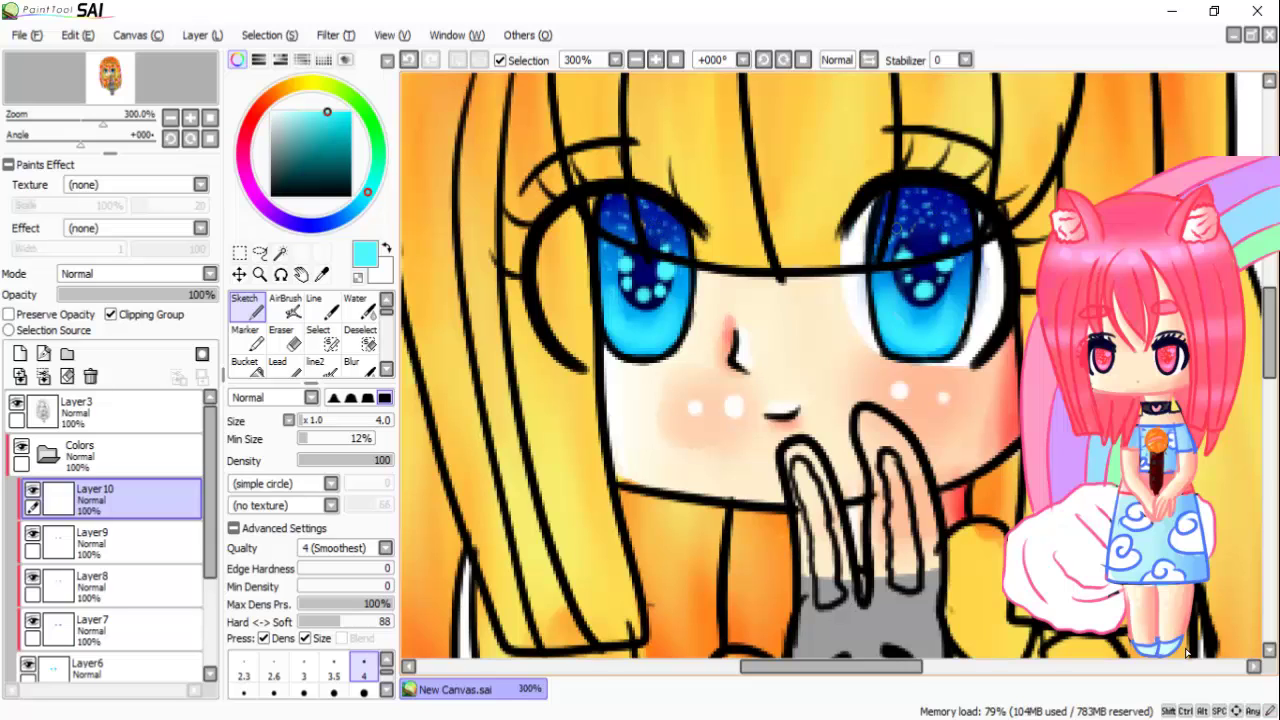
Step: Paint pale-yellow heart and oval highlights over both irises on a new clipped layer with stabilizer S-5, and soften them with the Water brush
key("5")
key("ctrl+shift+n")
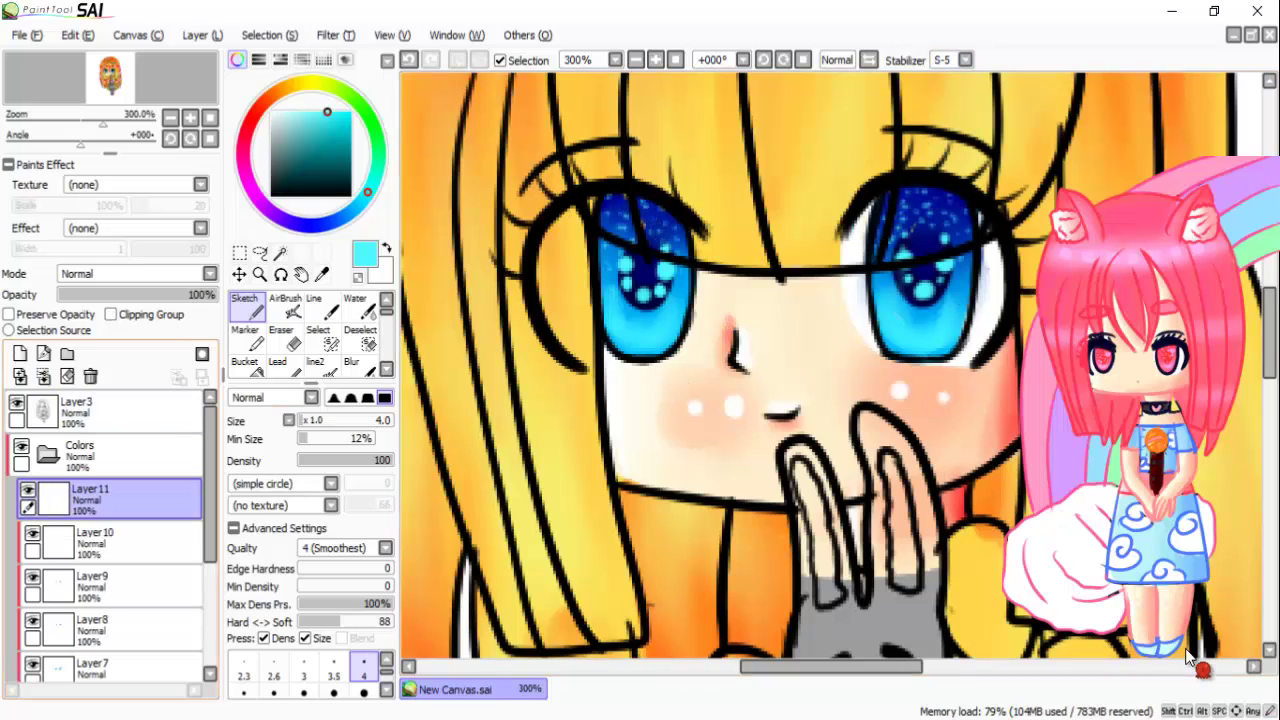
key("ctrl+alt+g")
left_click(1190, 650, "alt")
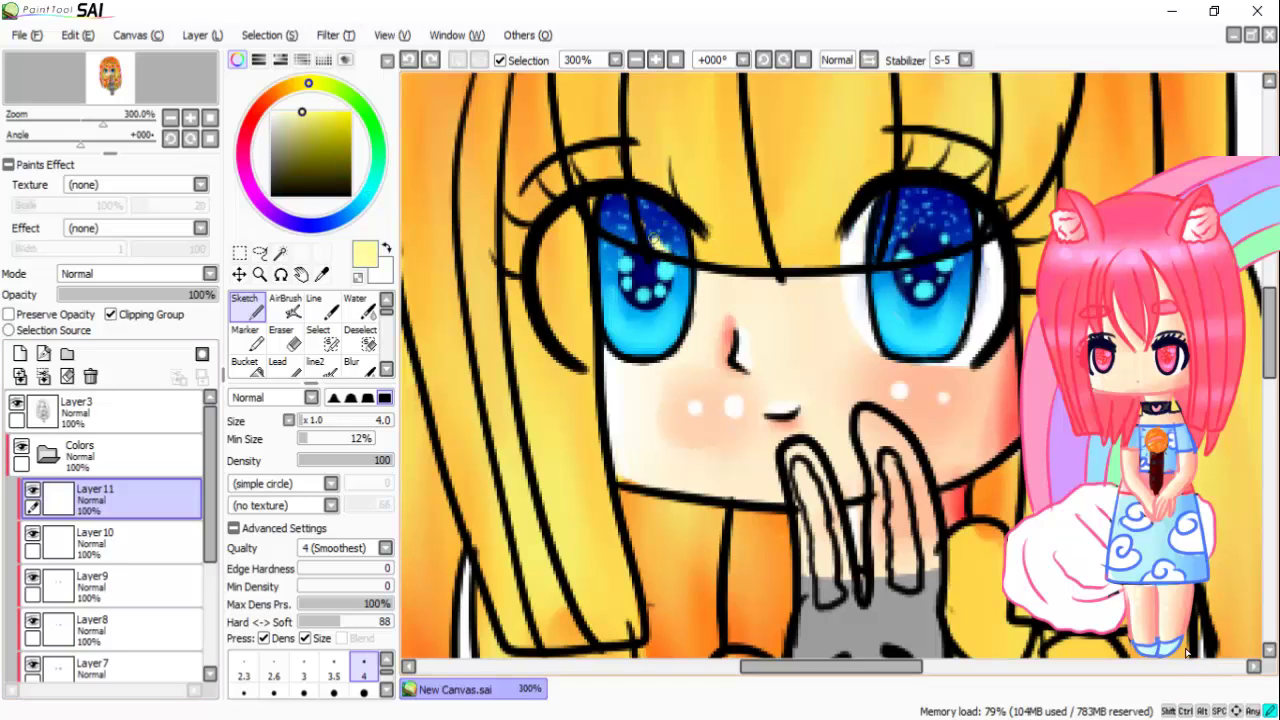
key("ctrl+z")
left_click_drag(658, 213, 665, 232)
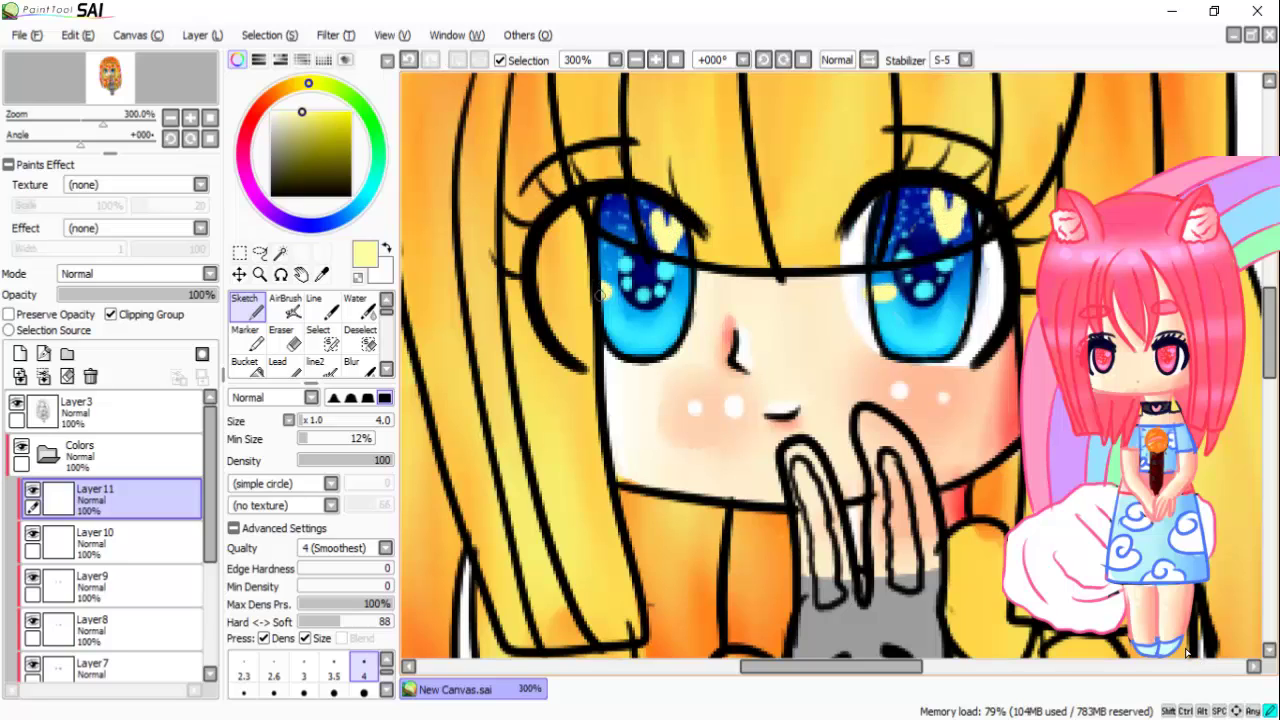
key("b")
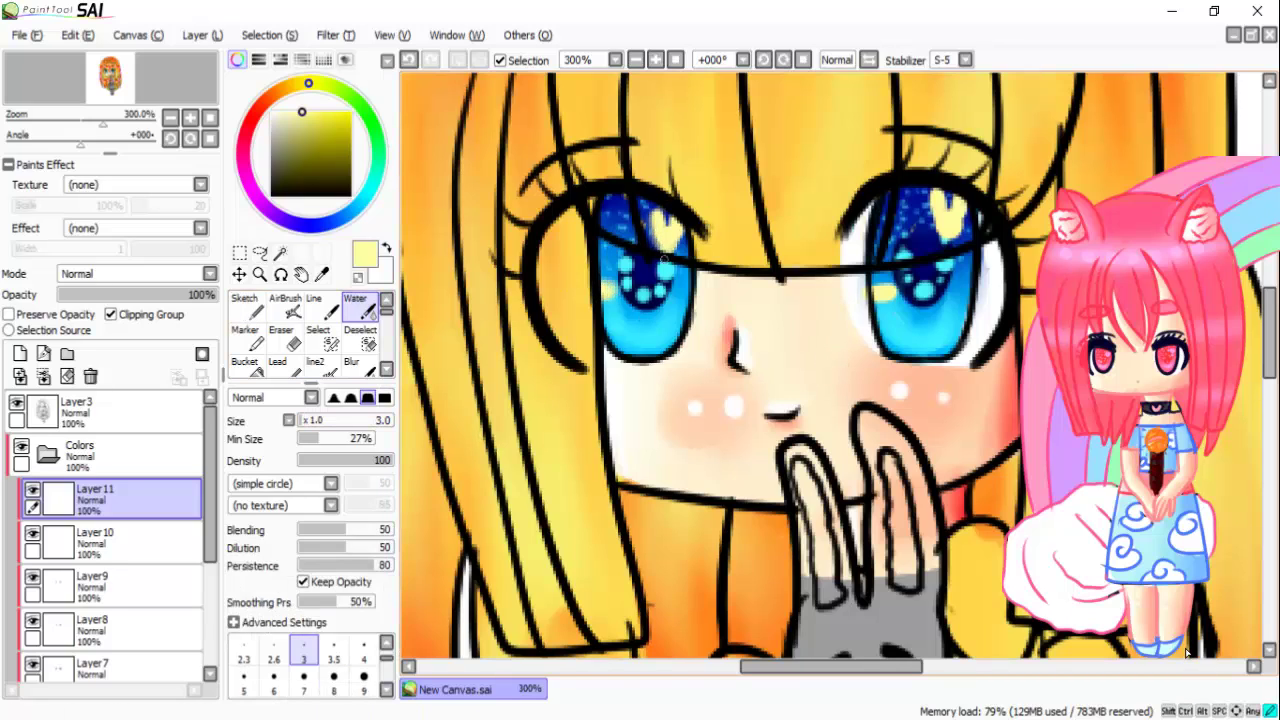
left_click(360, 421)
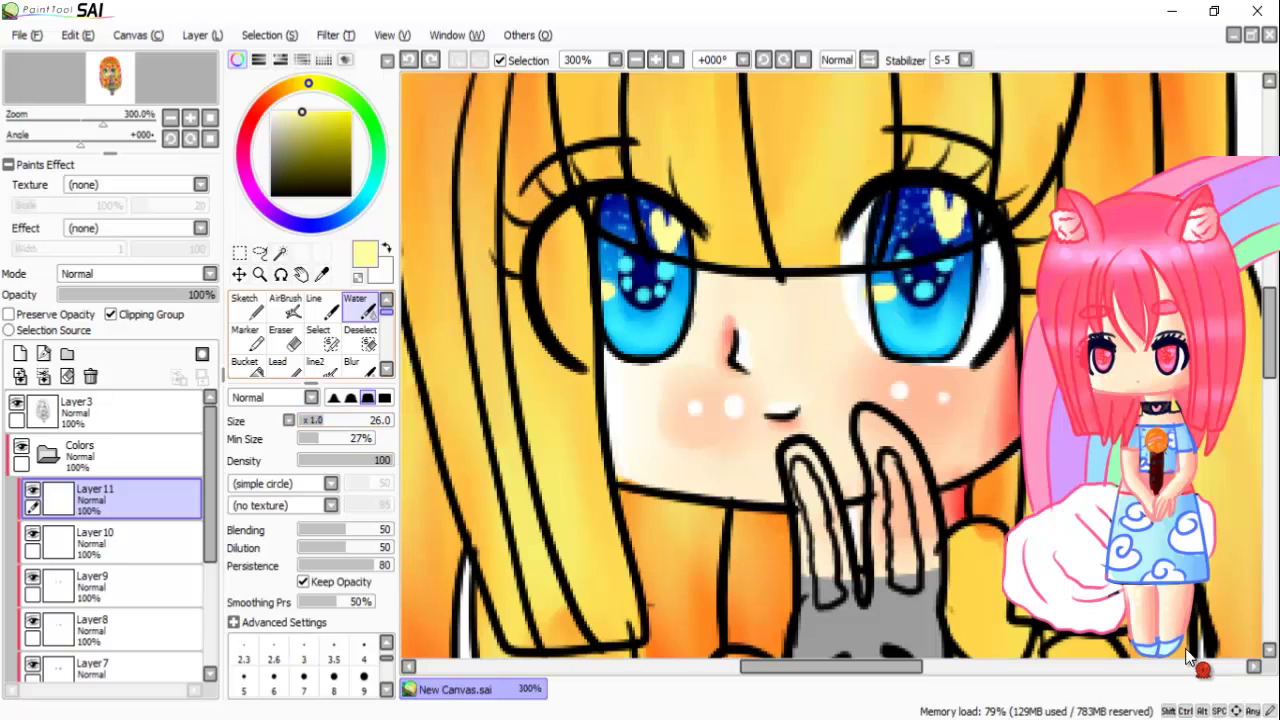
key("b")
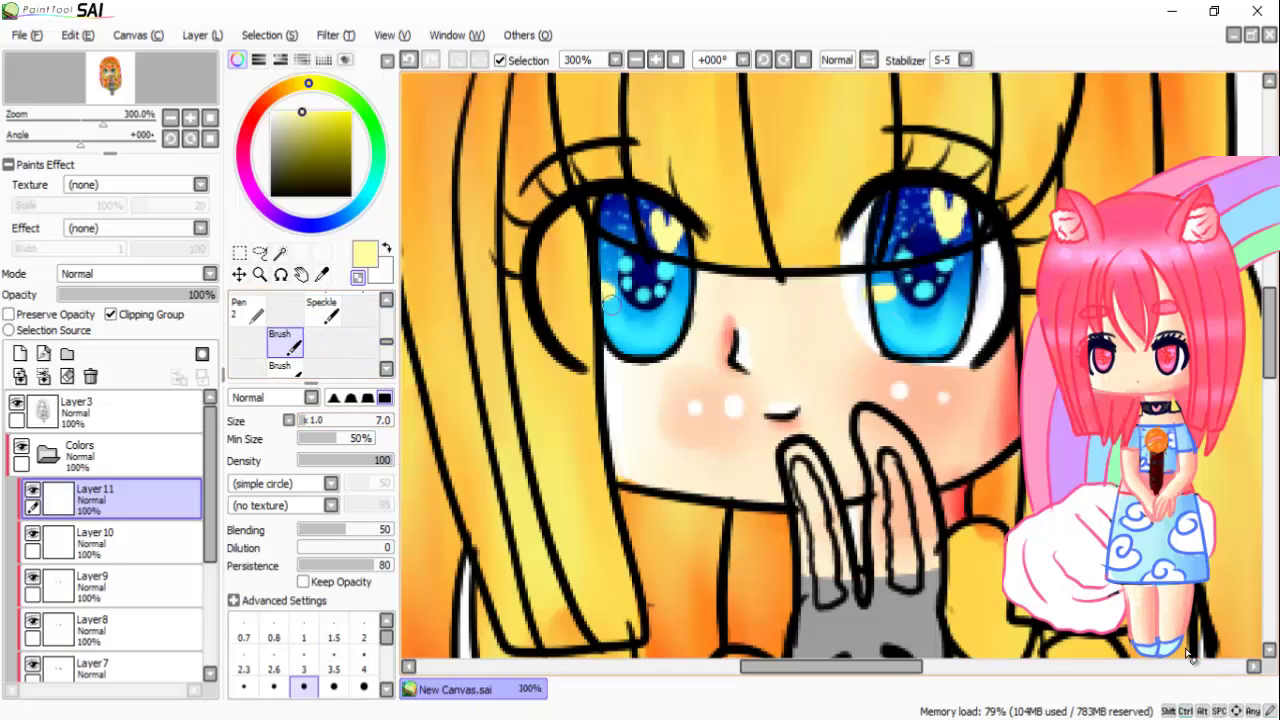
Step: Airbrush a soft cream glow around the yellow eye highlights on a new layer directly beneath them, using size 10
key("a")
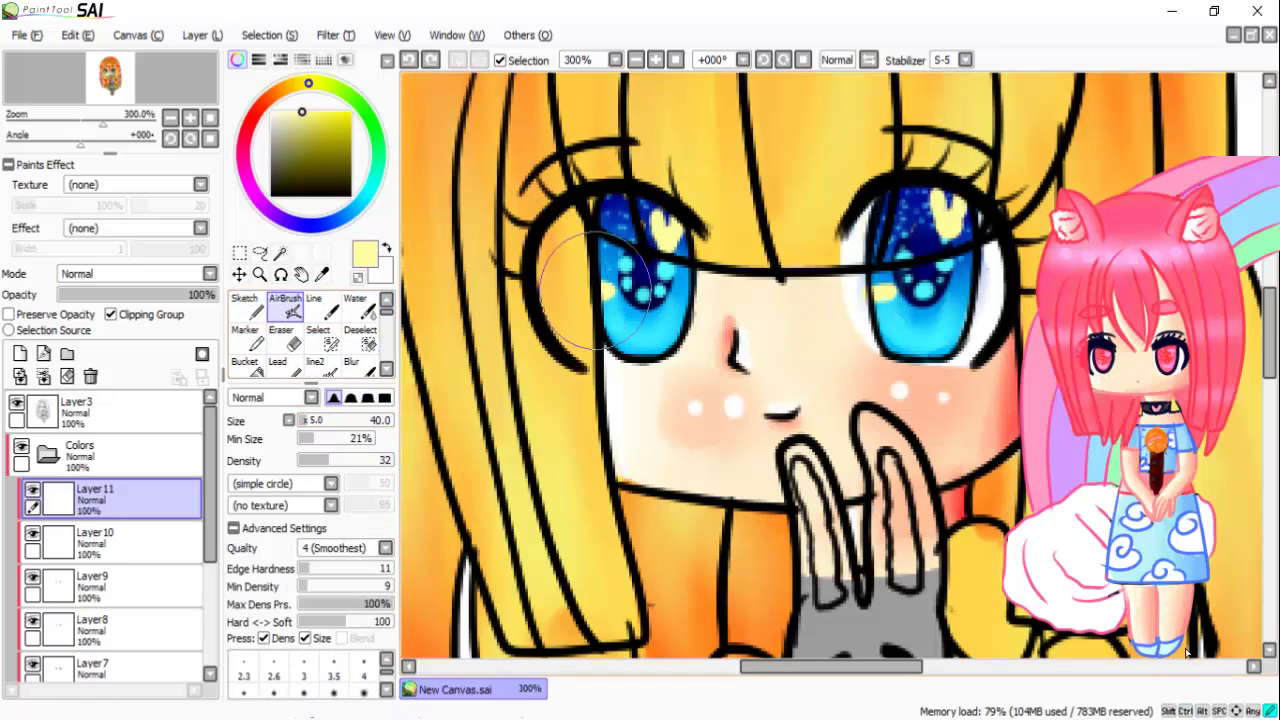
left_click(20, 353)
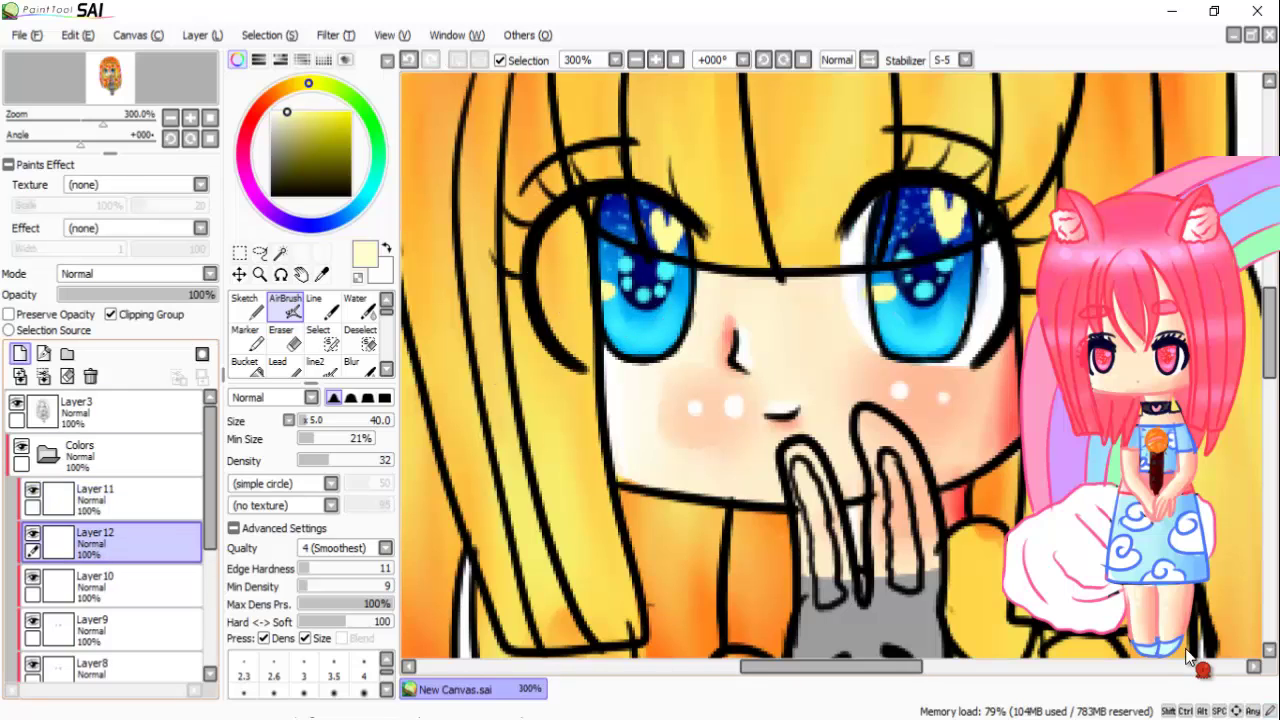
key("bracketleft")
key("bracketleft")
key("bracketleft")
key("bracketleft")
key("bracketleft")
key("bracketleft")
key("bracketleft")
key("bracketleft")
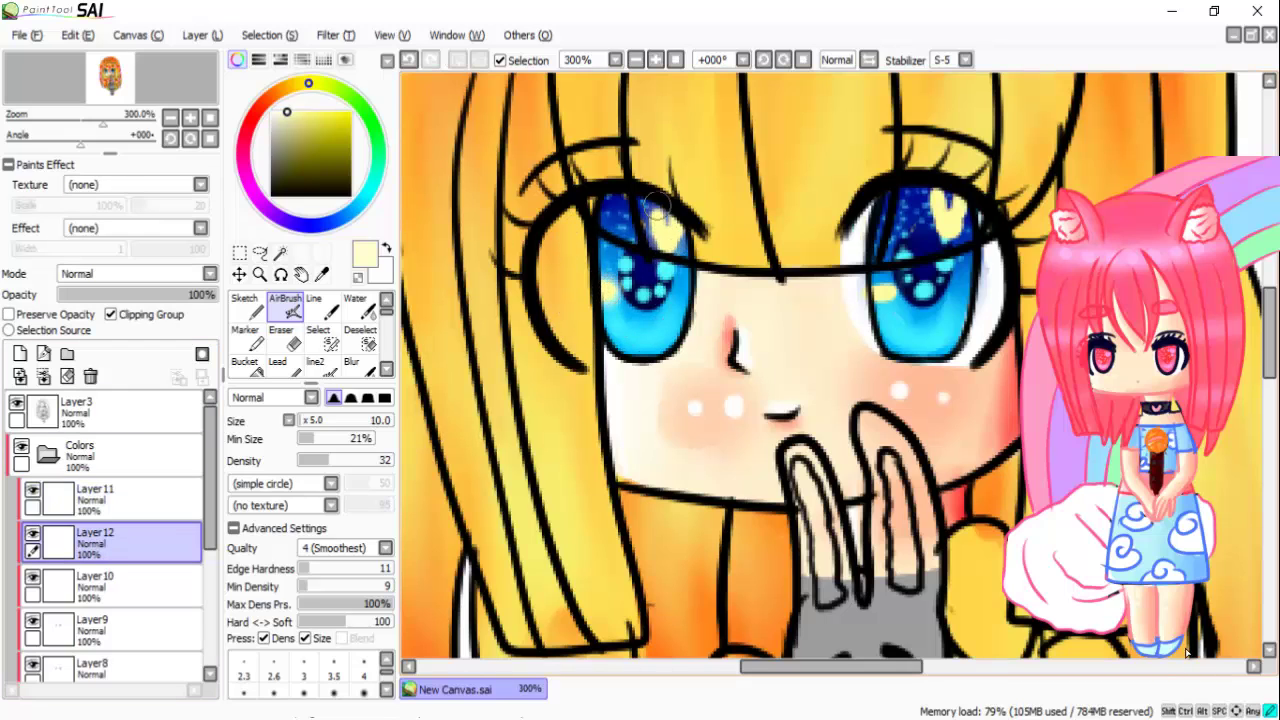
left_click_drag(645, 222, 662, 244)
left_click_drag(930, 195, 955, 245)
left_click_drag(880, 270, 910, 300)
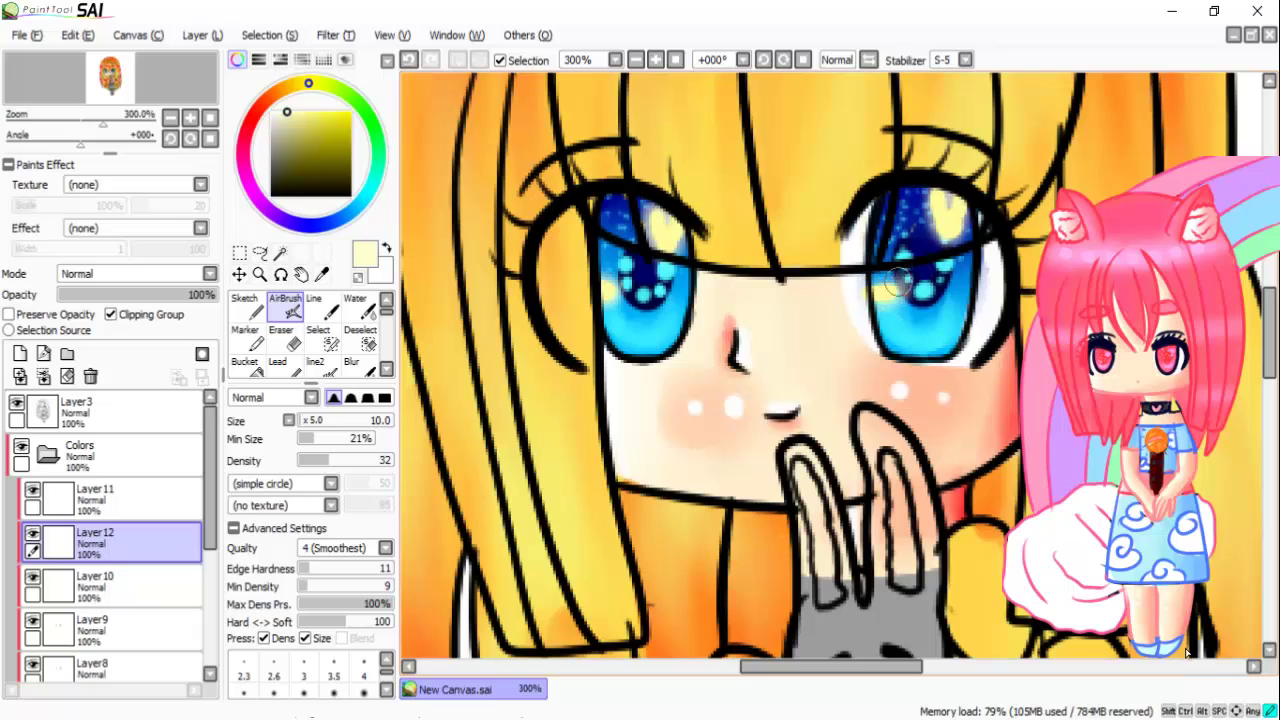
left_click_drag(995, 300, 1015, 322)
Step: Airbrush a faint cream haze over both irises on another new layer, using size 35
key("ctrl+shift+n")
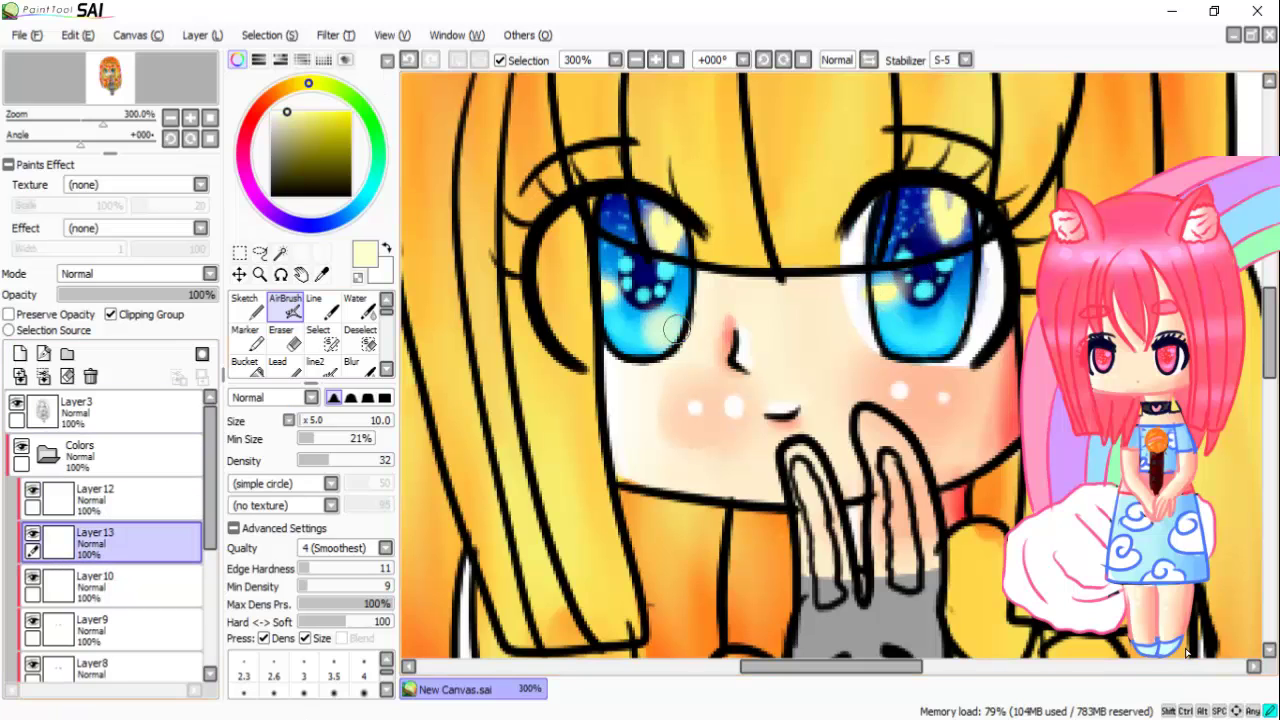
key("bracketright")
key("bracketright")
key("bracketright")
key("bracketright")
key("bracketright")
key("bracketright")
key("bracketright")
key("bracketright")
key("bracketright")
key("bracketright")
key("bracketright")
key("bracketright")
key("bracketleft")
key("bracketleft")
key("bracketleft")
key("bracketleft")
key("bracketleft")
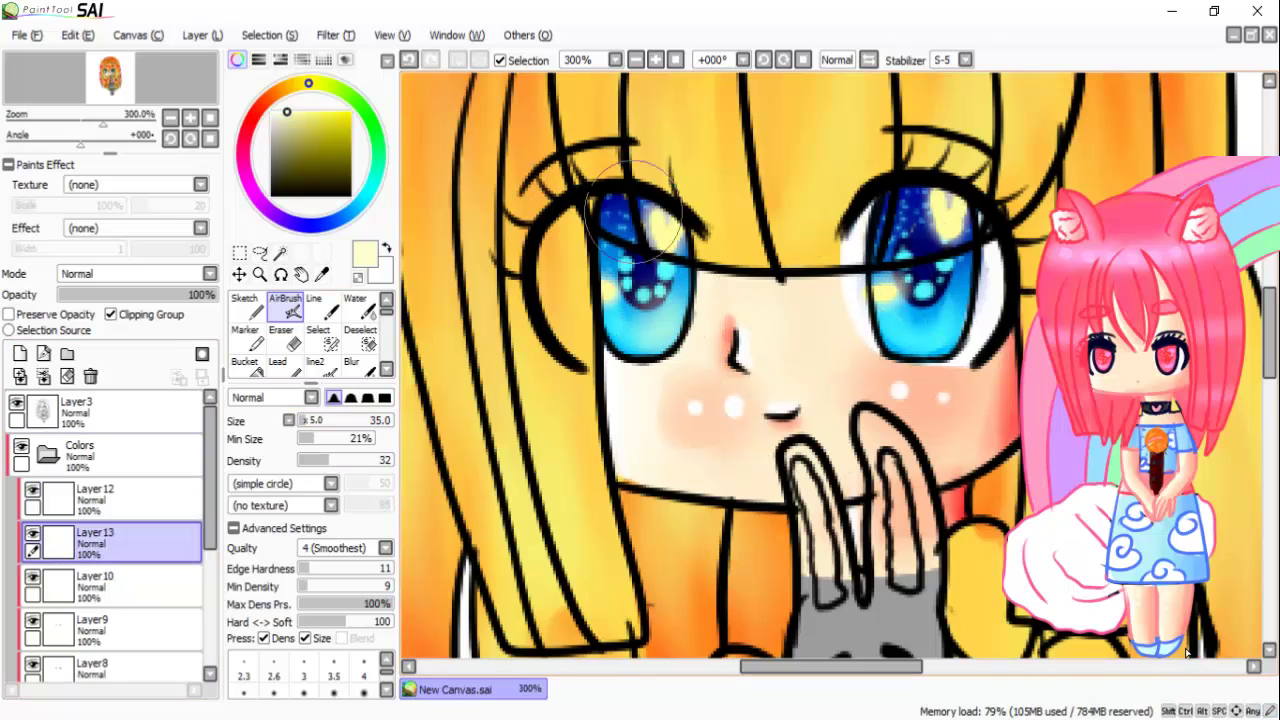
Step: Merge all the clipped eye detail layers down into Layer6
key("ctrl+e")
key("ctrl+e")
key("ctrl+e")
key("ctrl+e")
key("ctrl+e")
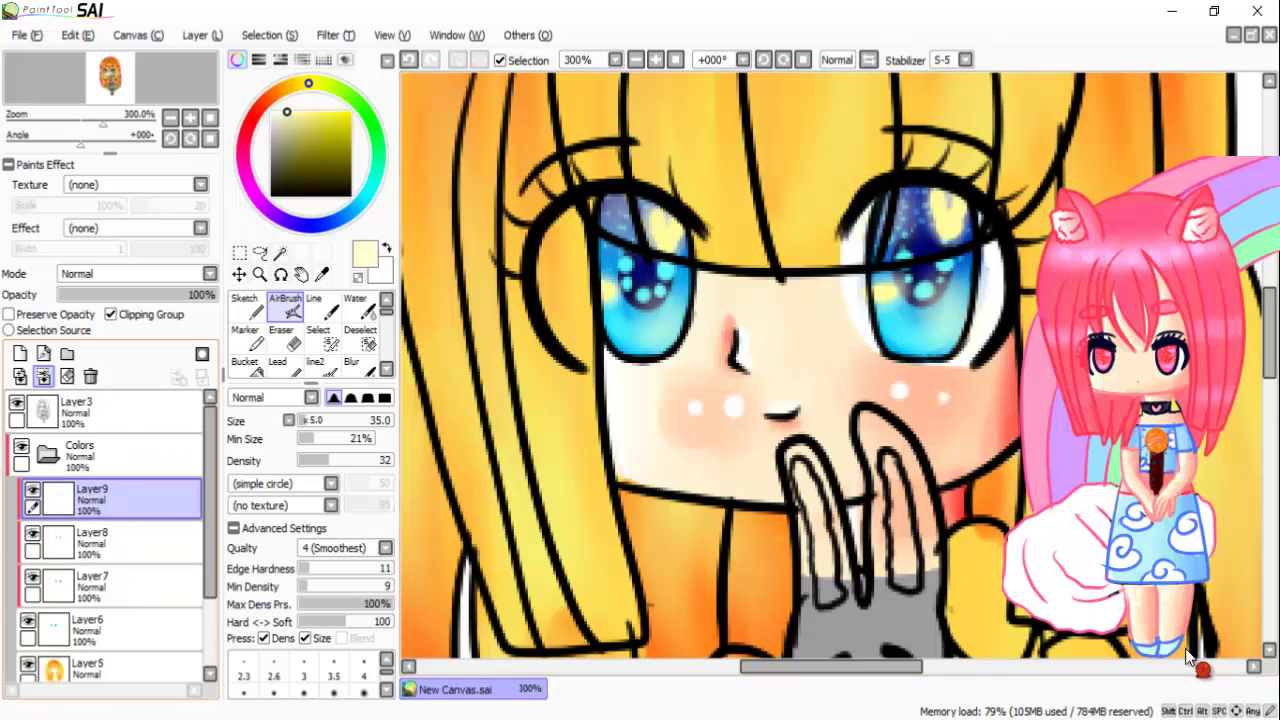
Step: Select the upper parts of both eyes that the bangs overlap, between the upper lash lines and the fringe edge
key("s")
mouse_move(588, 208)
left_mouse_down()
mouse_move(700, 245)
mouse_move(580, 205)
left_mouse_up()
mouse_move(940, 225)
left_mouse_down()
mouse_move(876, 226)
mouse_move(978, 207)
mouse_move(921, 190)
mouse_move(885, 233)
mouse_move(905, 207)
mouse_move(878, 284)
mouse_move(900, 230)
left_mouse_up()
left_click(244, 305)
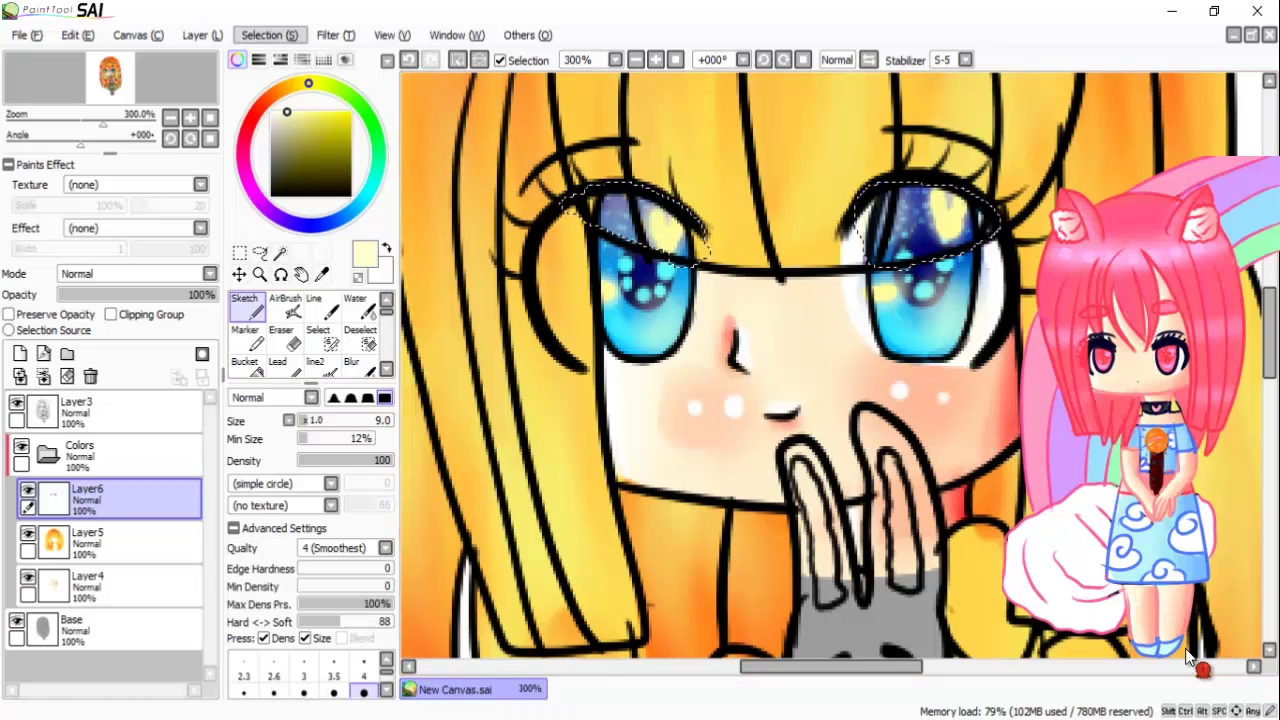
Step: Try Brightness -6 with Contrast -57, and Hue +2 with Saturation +1, on the selected upper eyes
key("ctrl+y")
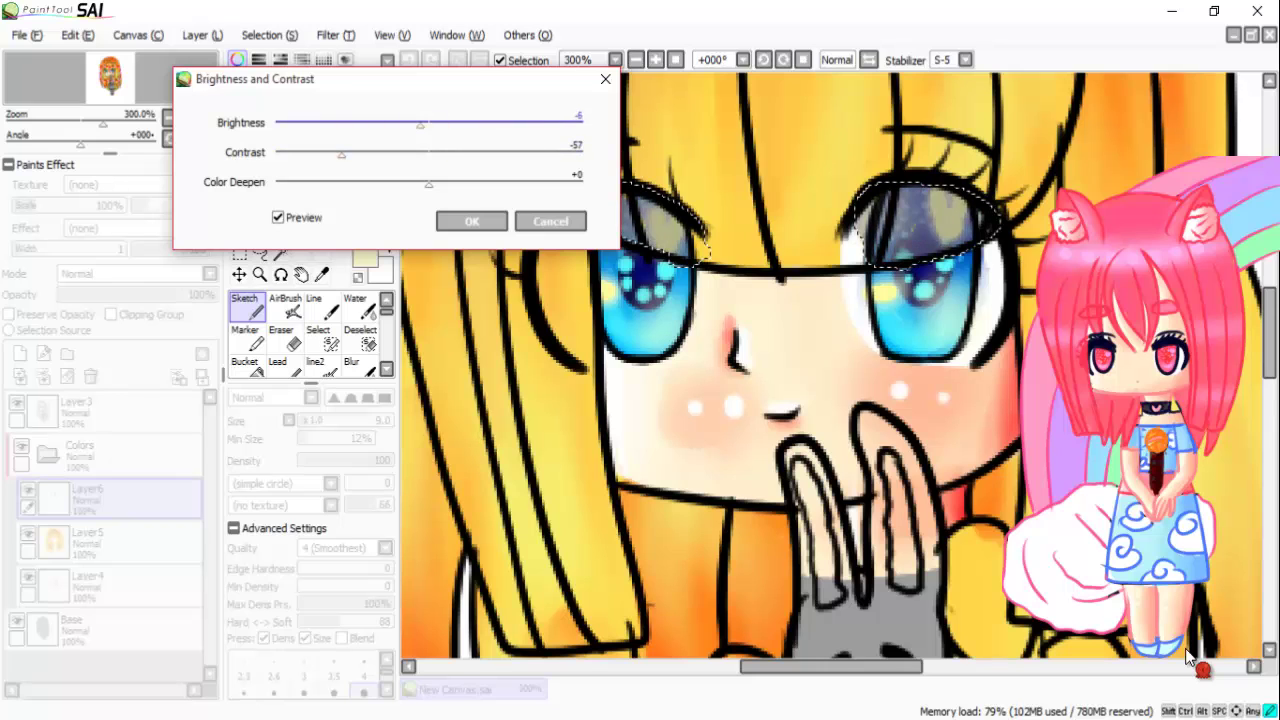
key("Return")
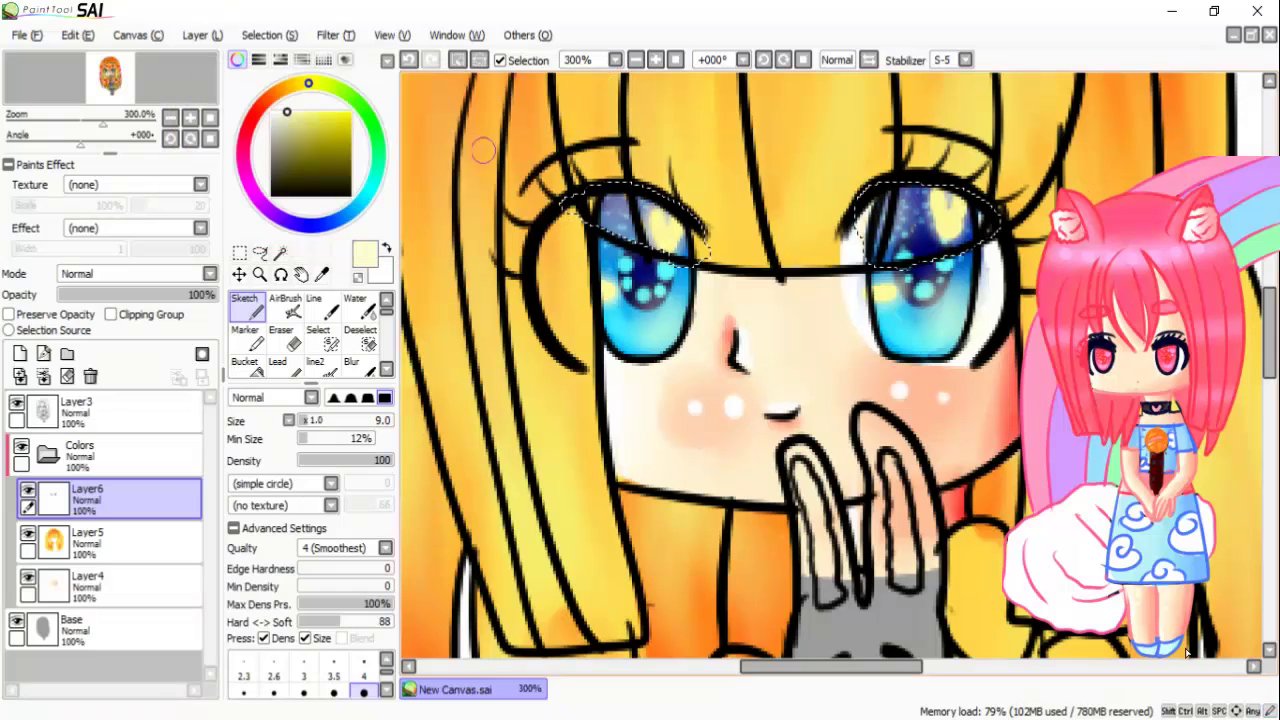
key("ctrl+u")
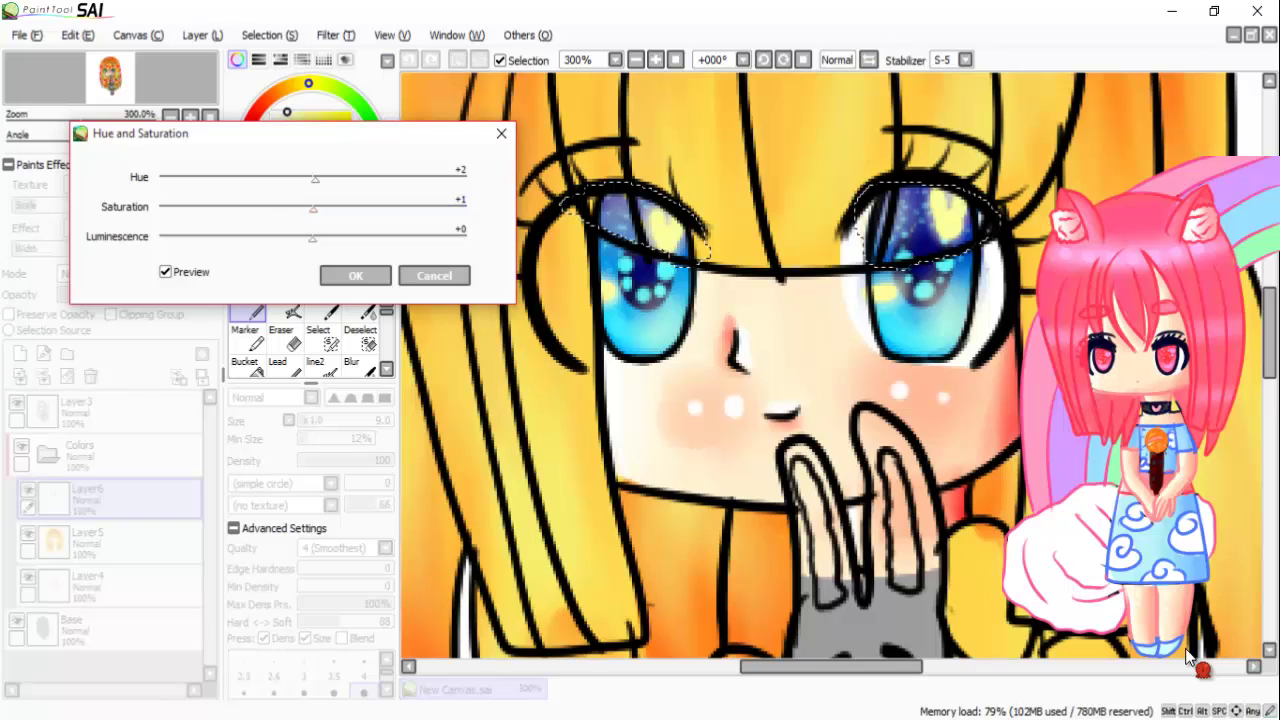
key("Return")
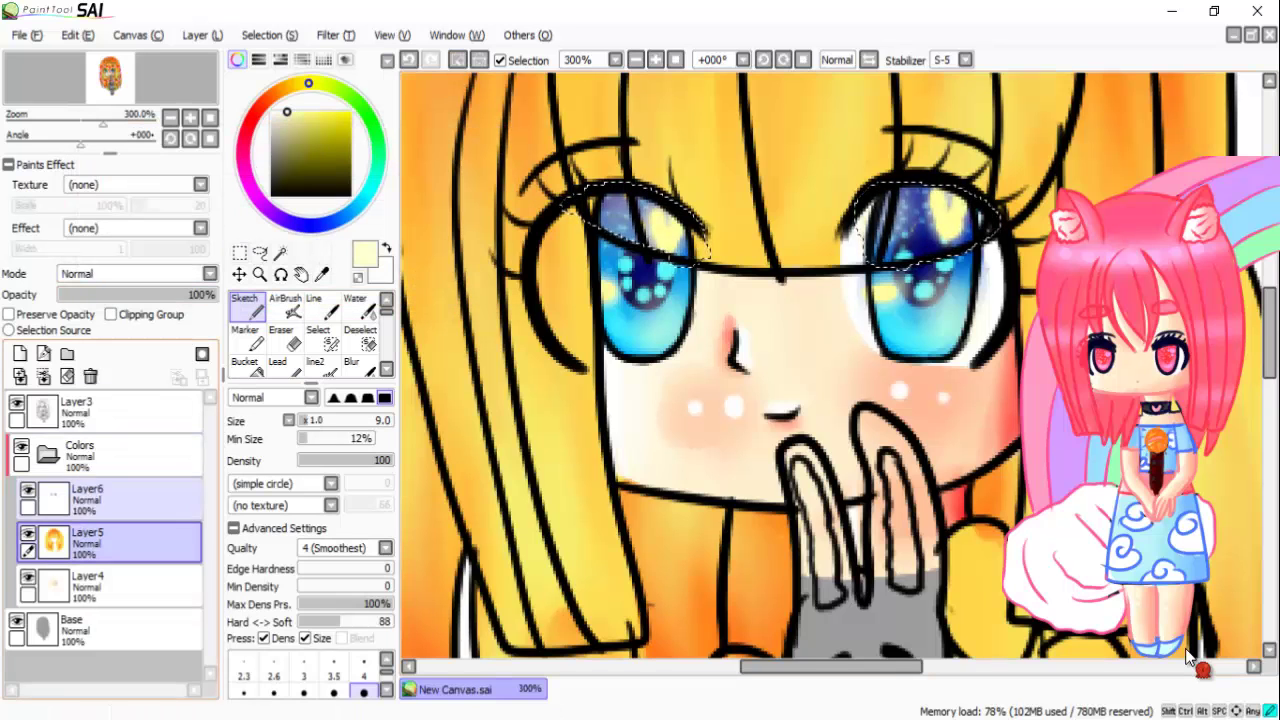
Step: Try moving hair Layer5 above the eye layer and applying Brightness +31, Contrast +26 and Color Deepen +40 within the selection
key("Escape")
key("ctrl+b")
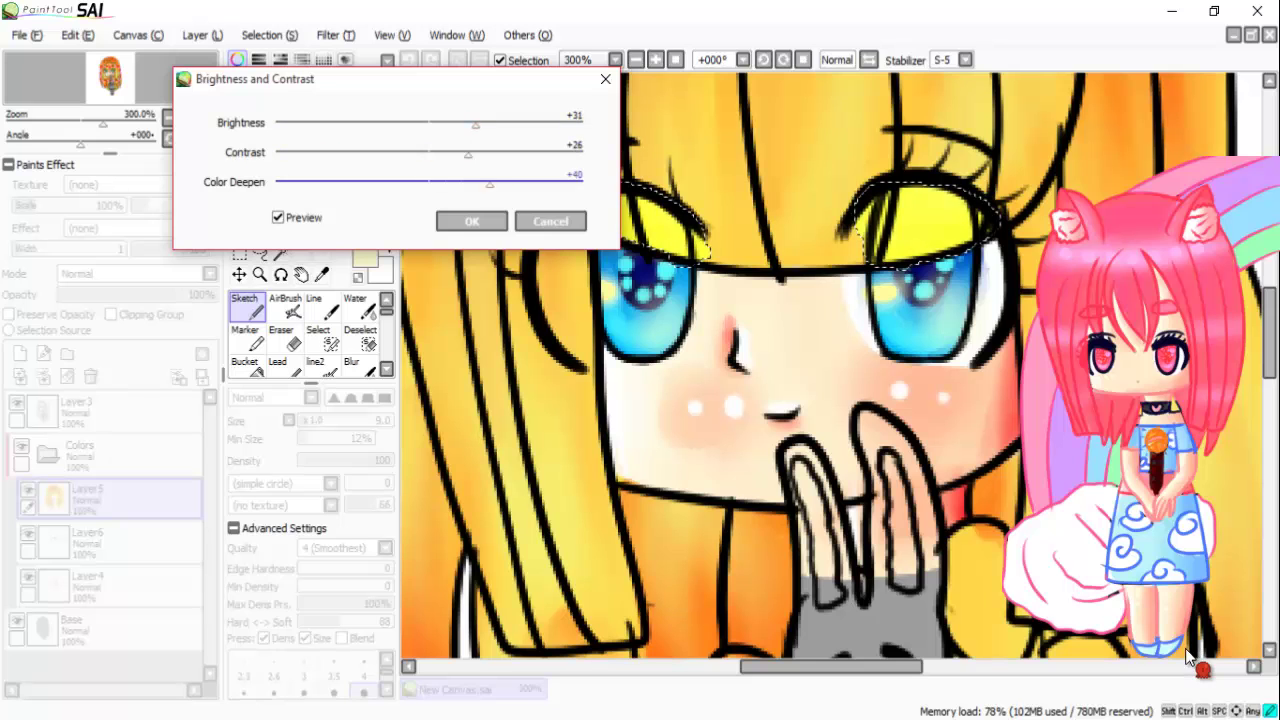
key("Return")
key("alt+t")
key("Return")
key("Return")
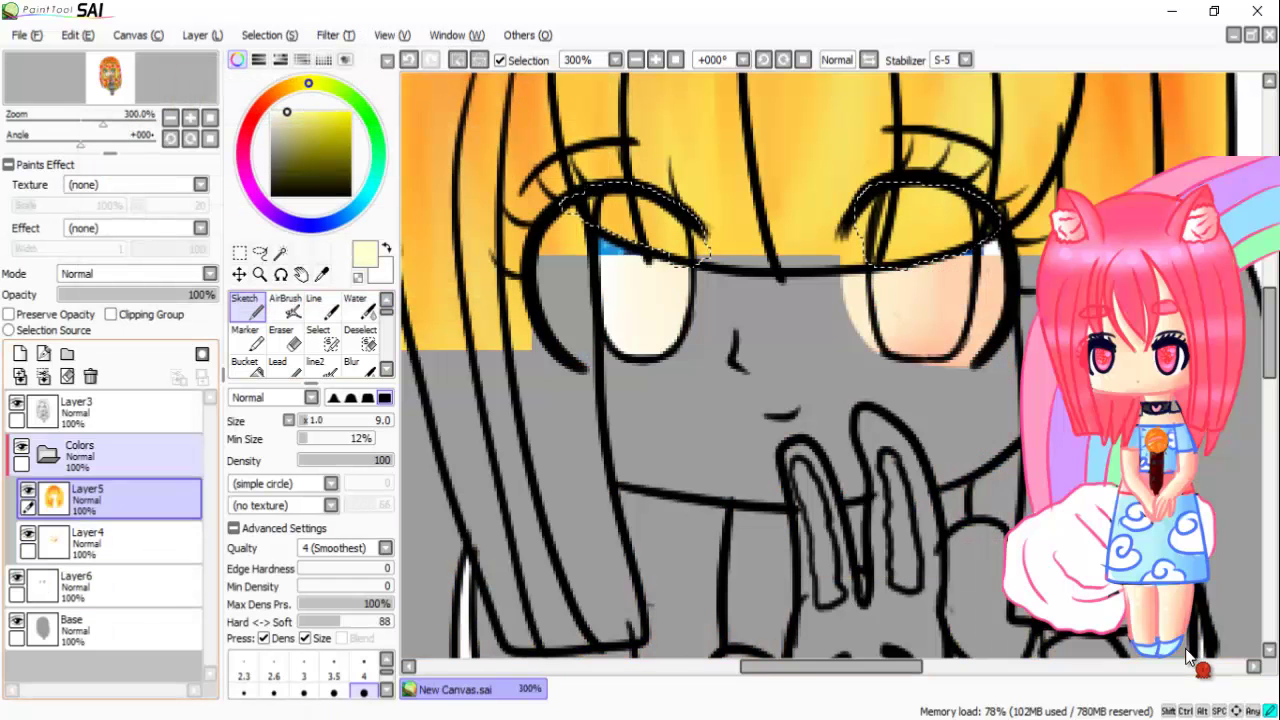
key("alt+s")
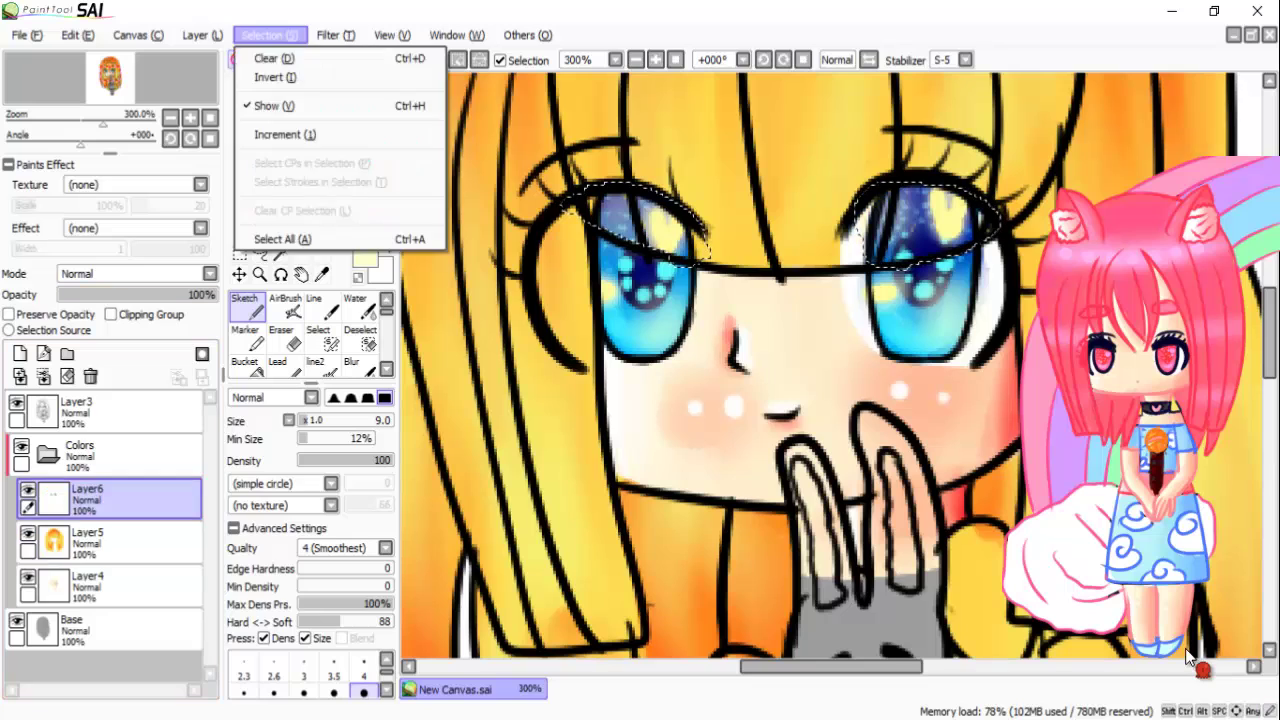
key("Right")
key("Return")
key("Left")
key("Left")
key("Left")
key("Left")
key("Left")
key("Left")
key("Left")
key("Left")
key("Left")
key("Return")
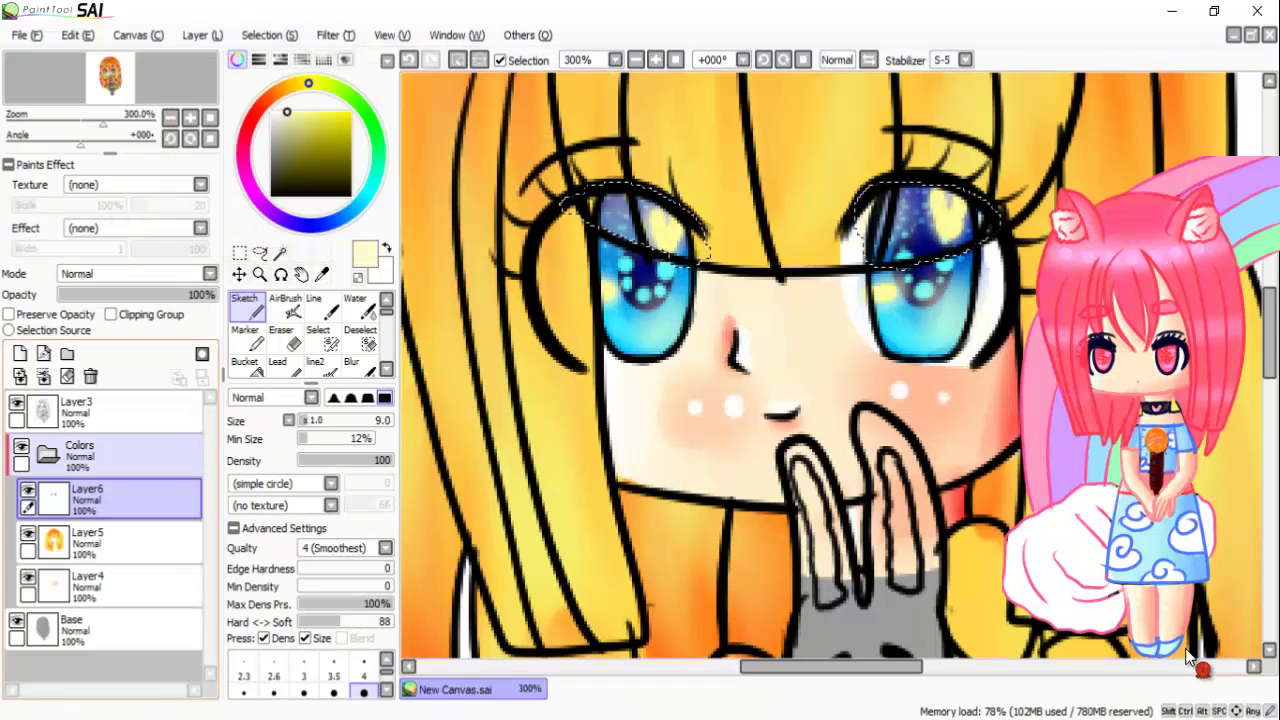
Step: Paint hair-coloured yellow over the selected upper eyes on a new layer with the Sketch brush at size 47, refining the selection around the right-hand eye
key("ctrl+shift+n")
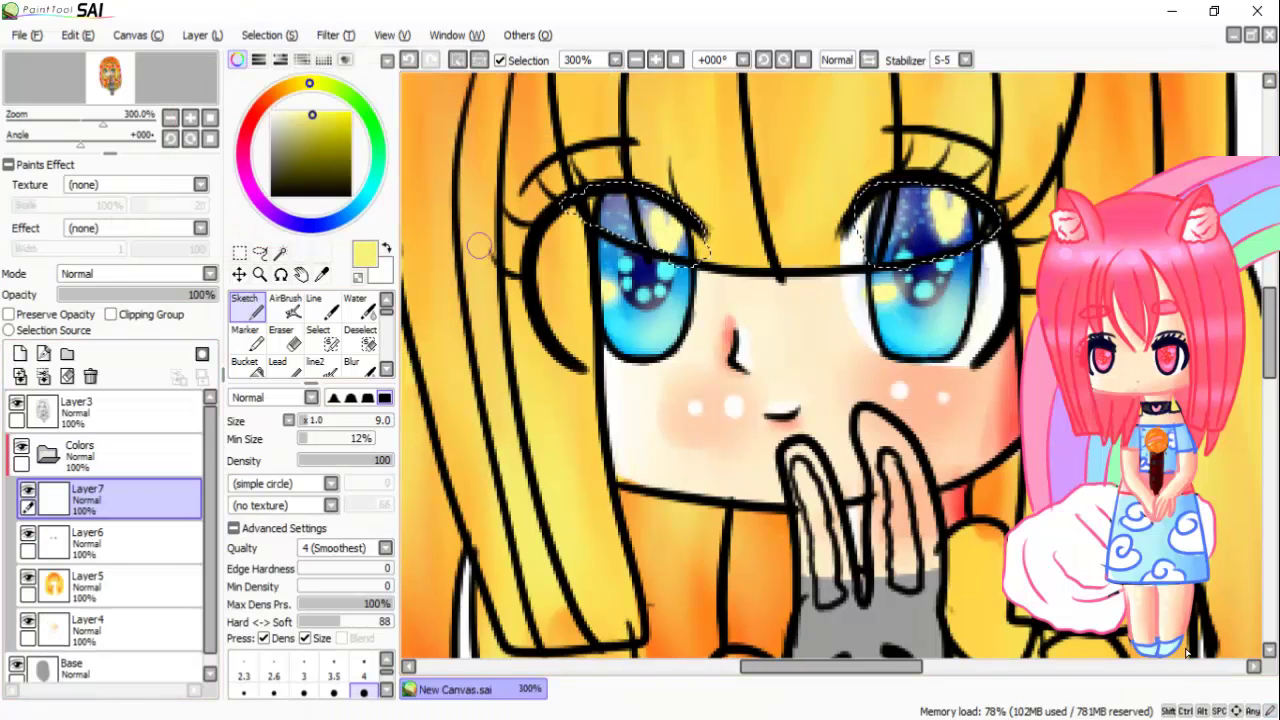
left_click_drag(610, 215, 729, 237)
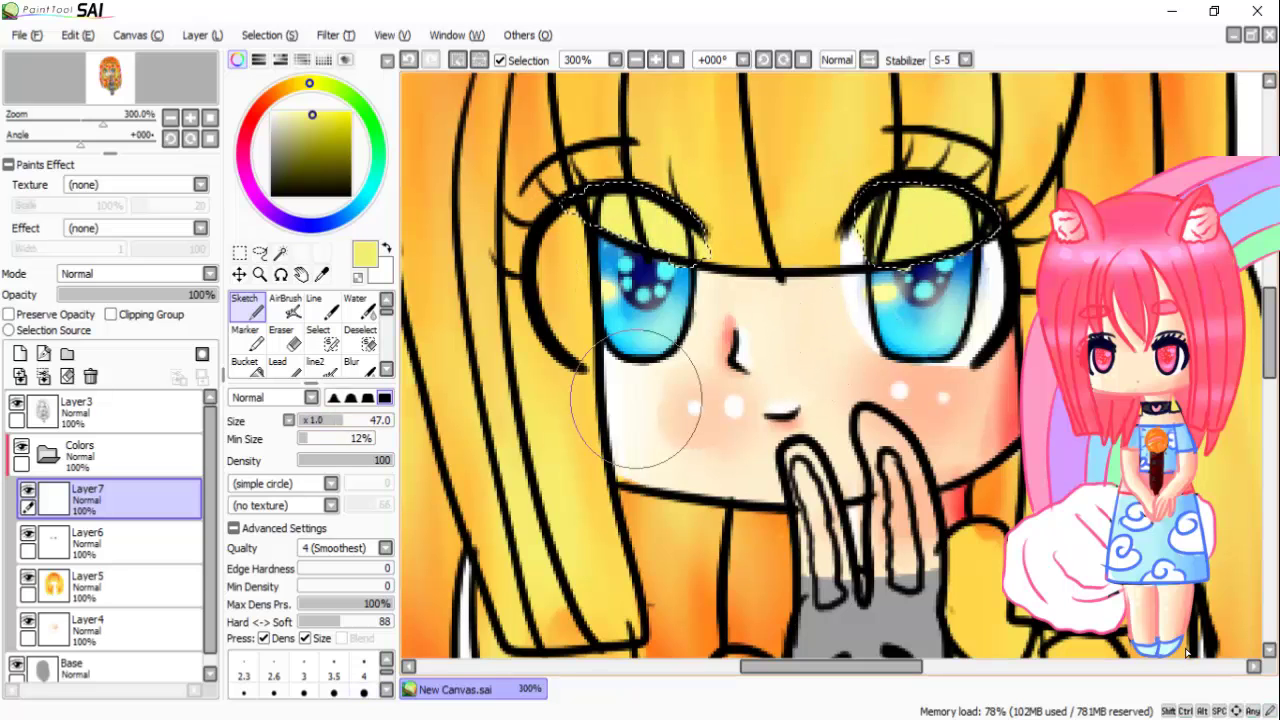
key("s")
key("n")
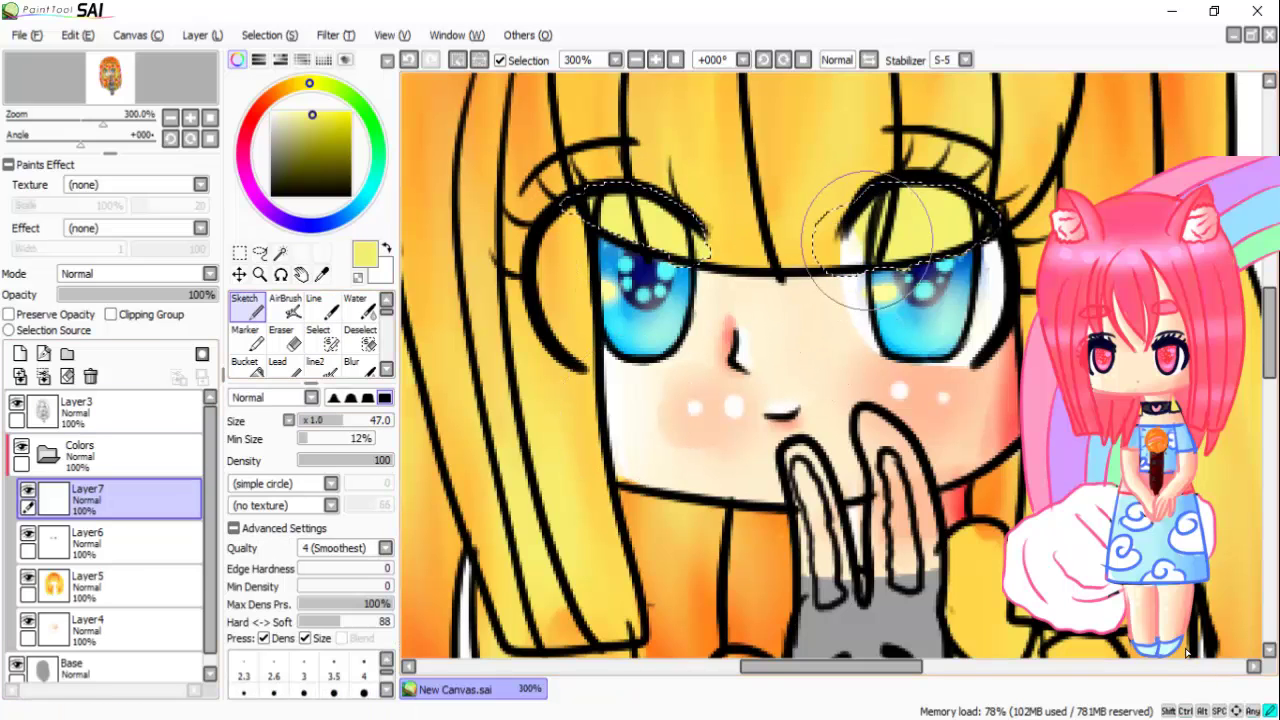
left_click(702, 212, "alt")
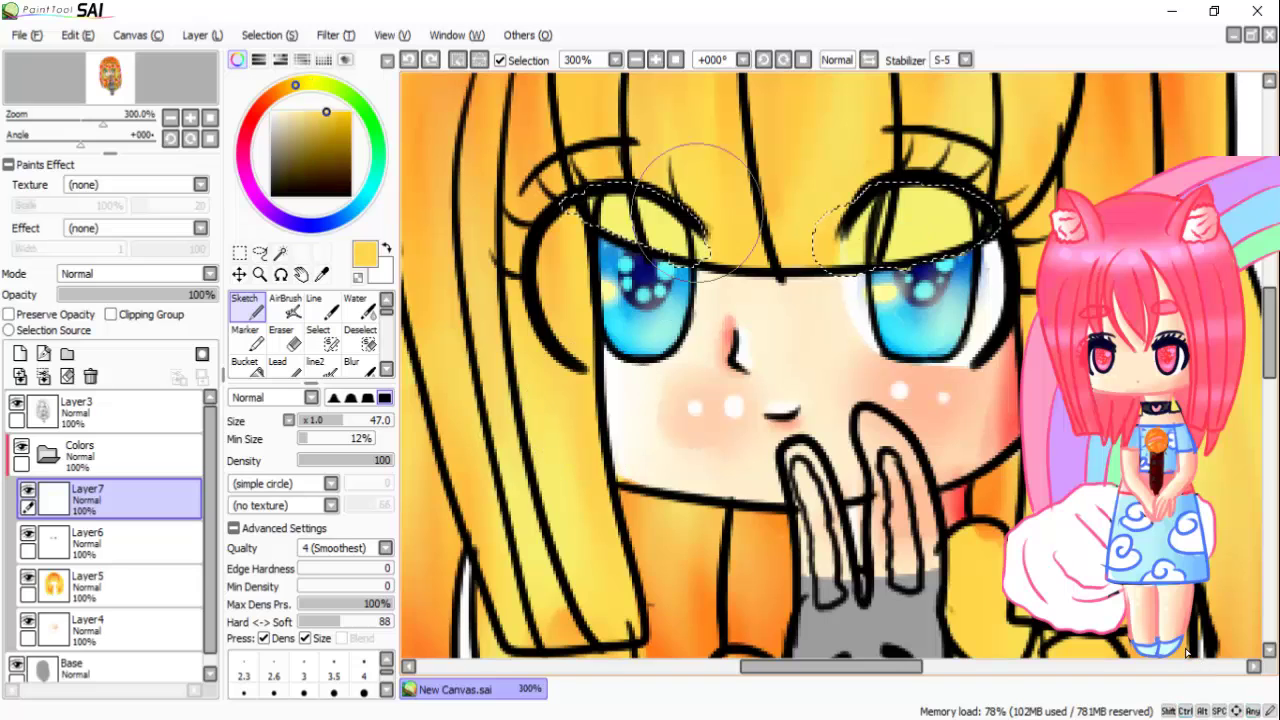
key("d")
left_click_drag(800, 255, 822, 290)
key("n")
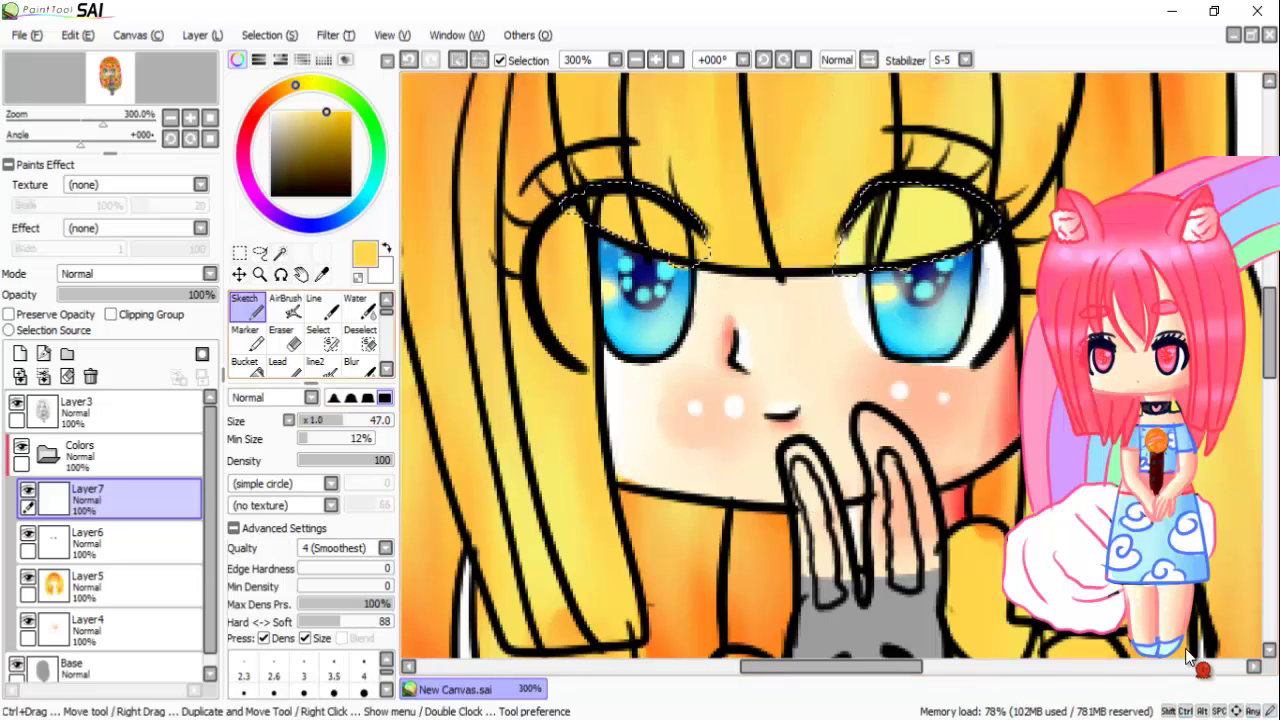
Step: Compare Overlay, Multiply and Luminosity for the yellow overlay layer, set its blending mode to Shade, and clear the selection
left_click(135, 273)
left_click(140, 314)
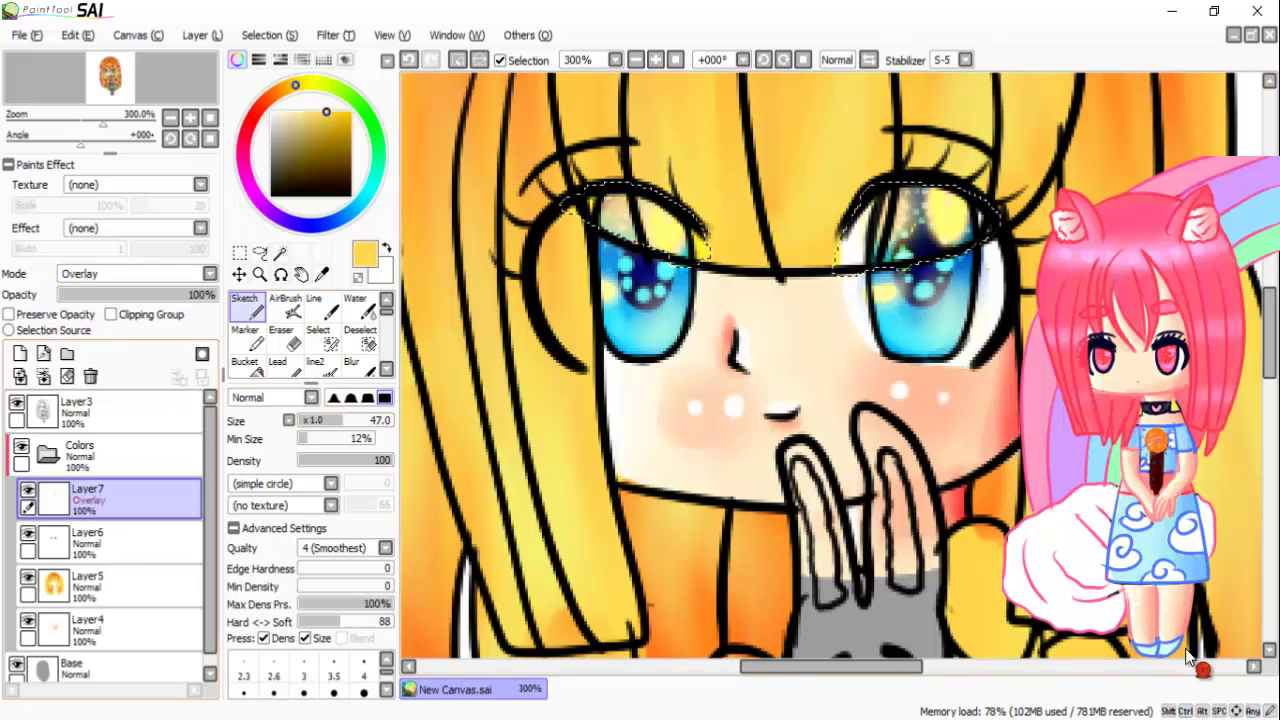
key("alt+Down")
key("Up")
key("Up")
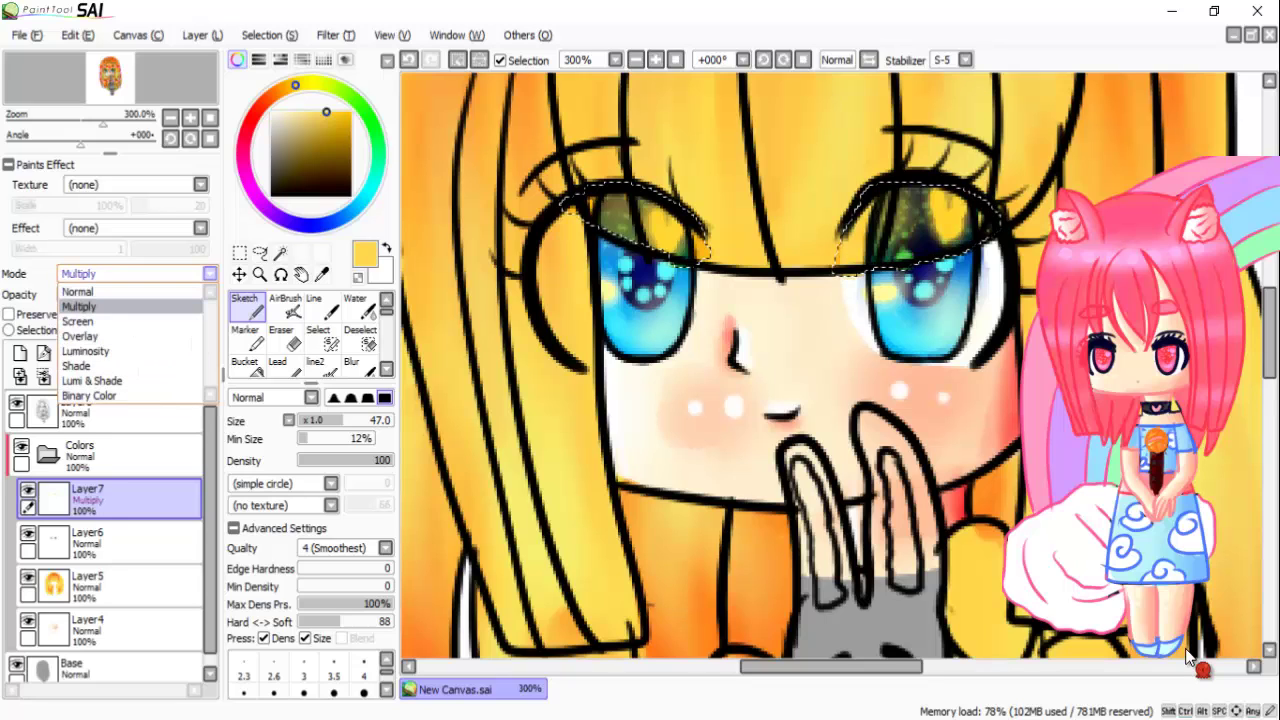
key("Down")
key("Down")
key("Down")
key("Down")
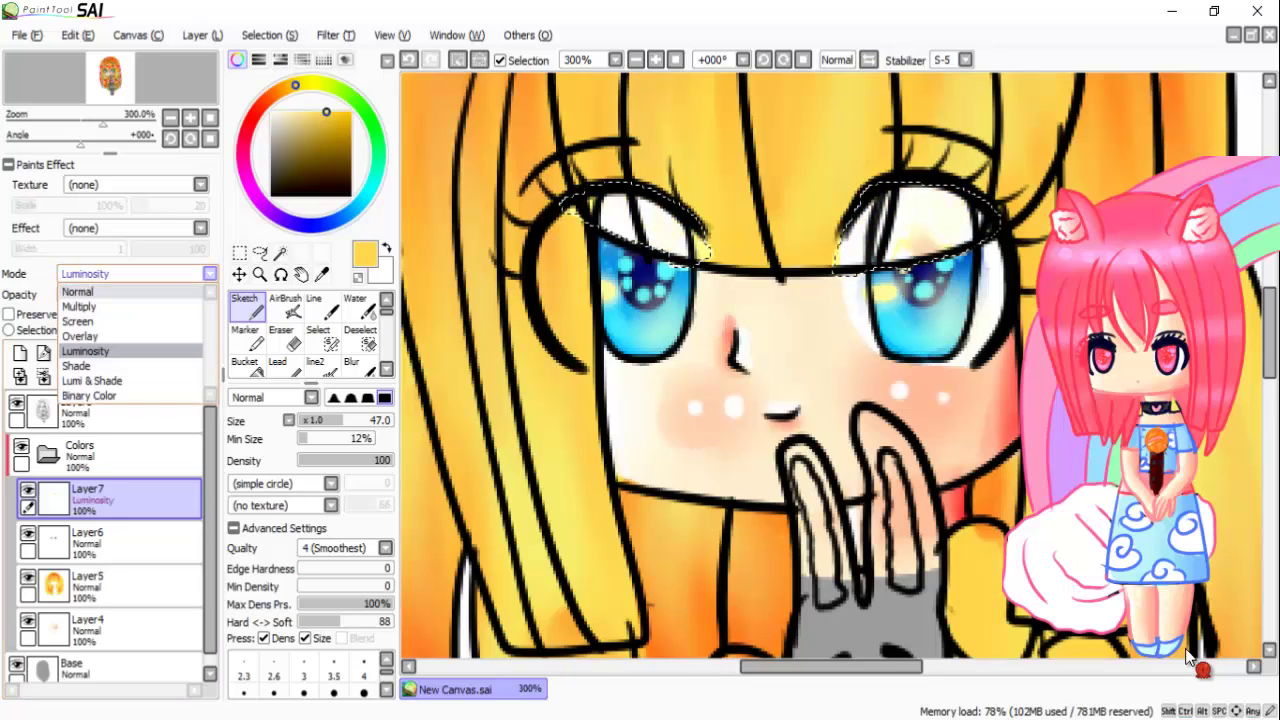
key("Return")
key("ctrl+d")
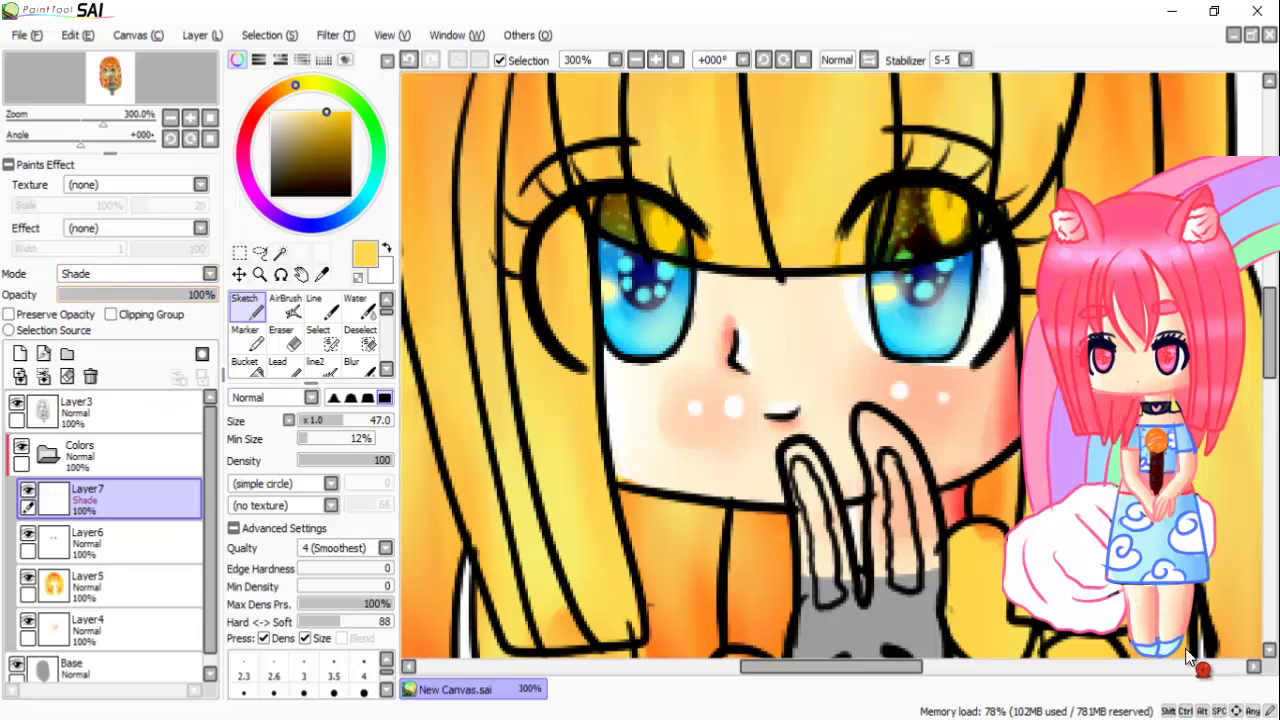
Step: Merge the Shade overlay layer down into eye layer Layer6
key("e")
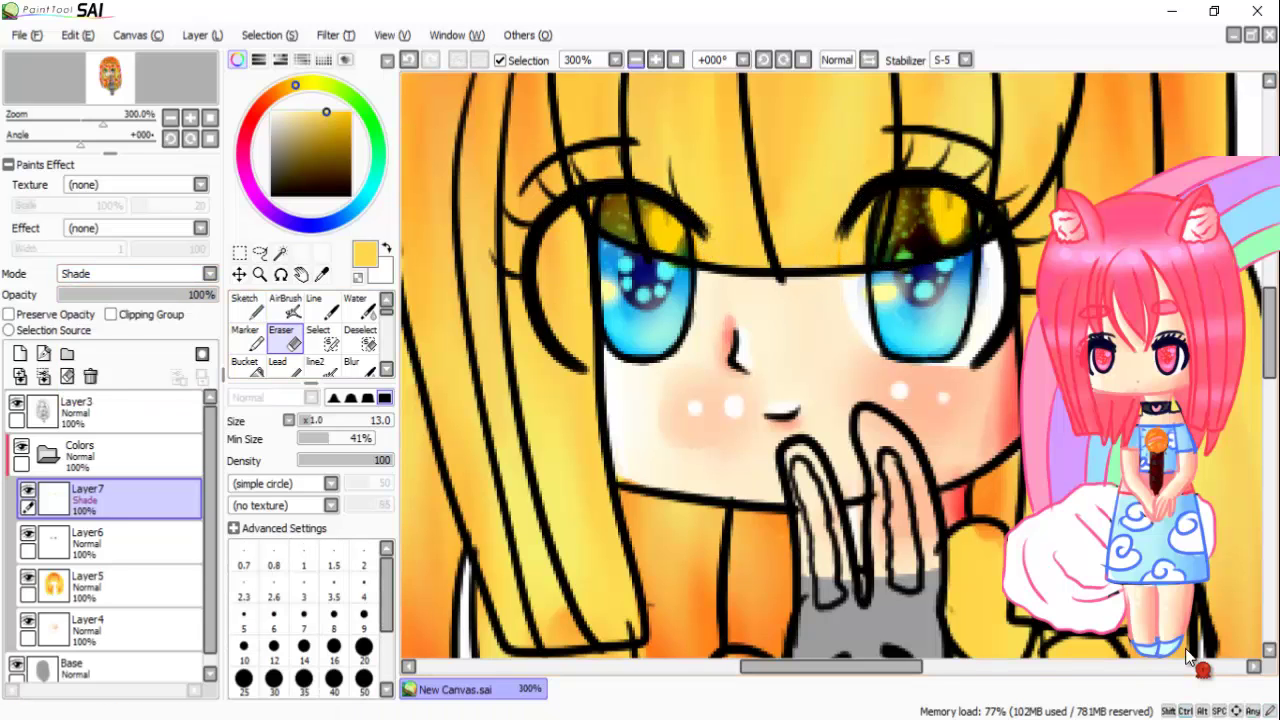
key("ctrl+minus")
key("ctrl+minus")
key("ctrl+minus")
key("ctrl+minus")
left_click(43, 376)
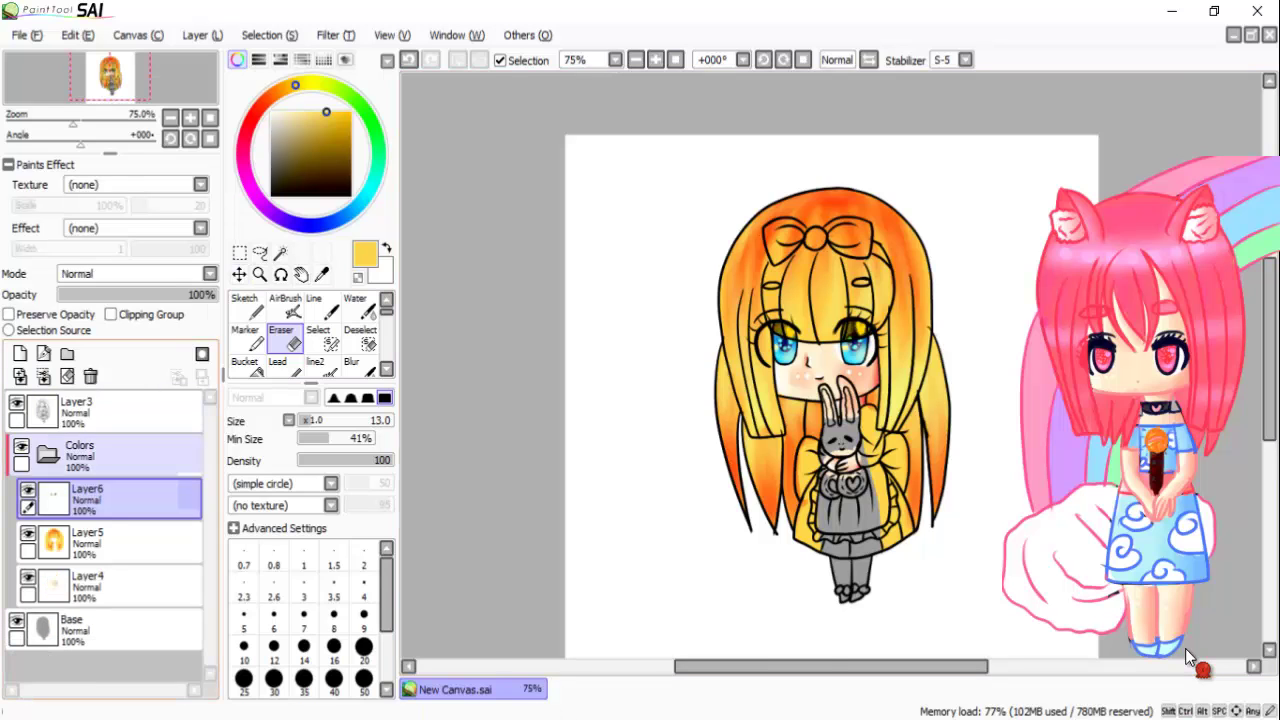
Step: Block in the dress and sleeves in blue on a new layer with the Sketch brush at size 19, sampling the reference girl's blue shoes
key("ctrl+shift+n")
key("ctrl+plus")
key("ctrl+plus")
scroll(1185, 648, "down", 5)
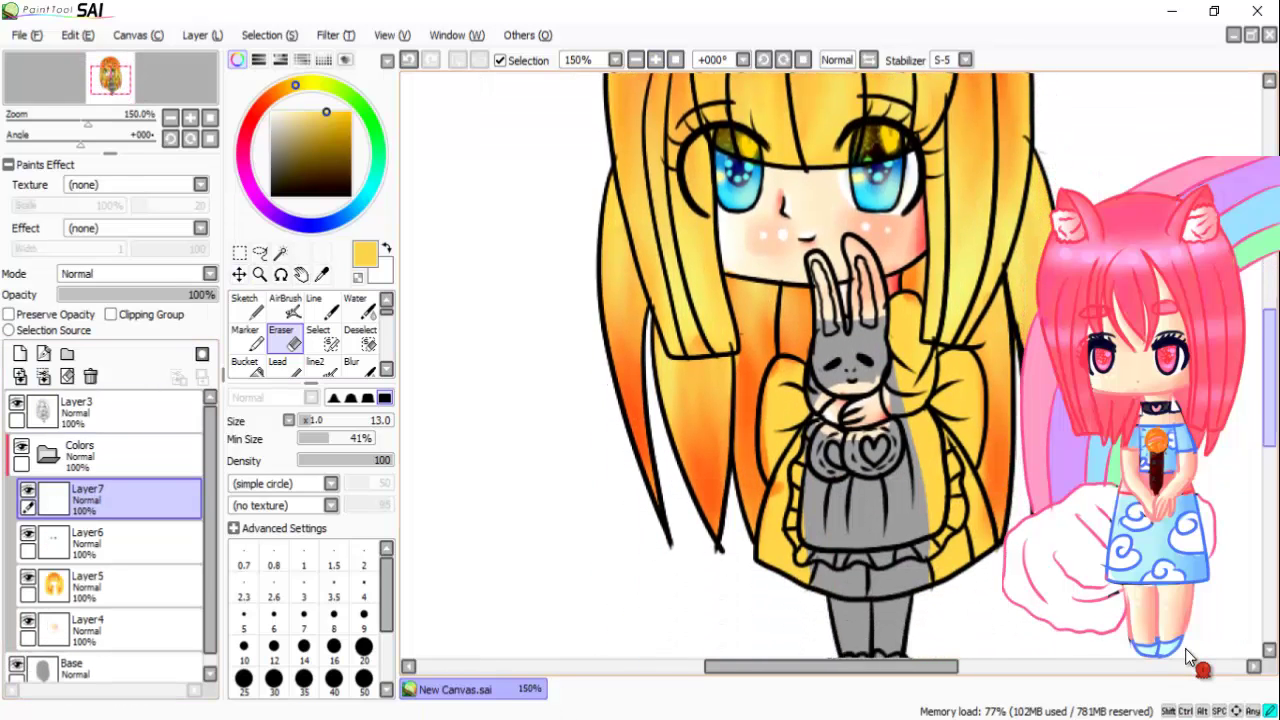
left_click(1190, 645, "alt")
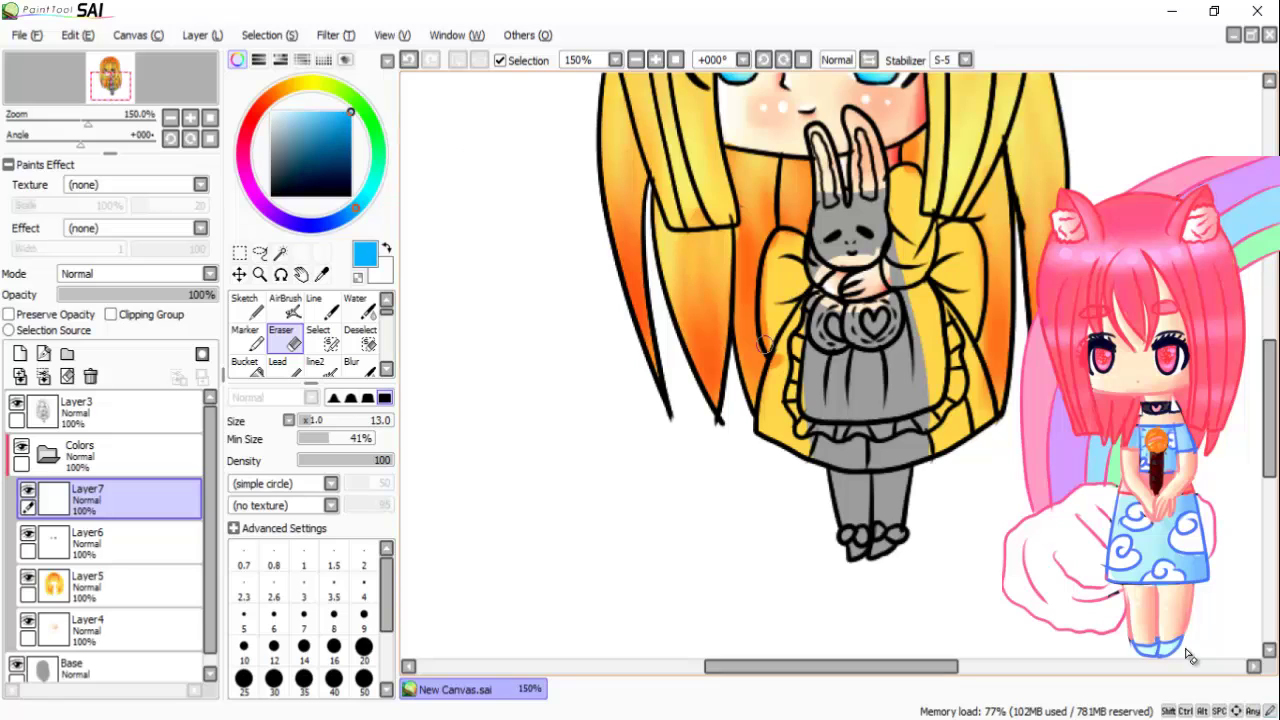
key("n")
mouse_move(790, 300)
left_mouse_down()
mouse_move(800, 340)
mouse_move(785, 360)
mouse_move(808, 320)
mouse_move(760, 470)
mouse_move(830, 460)
mouse_move(975, 403)
mouse_move(940, 330)
mouse_move(900, 295)
mouse_move(796, 305)
mouse_move(880, 330)
mouse_move(905, 168)
mouse_move(926, 245)
mouse_move(915, 285)
left_mouse_up()
key("bracketleft")
key("bracketleft")
key("bracketleft")
key("bracketleft")
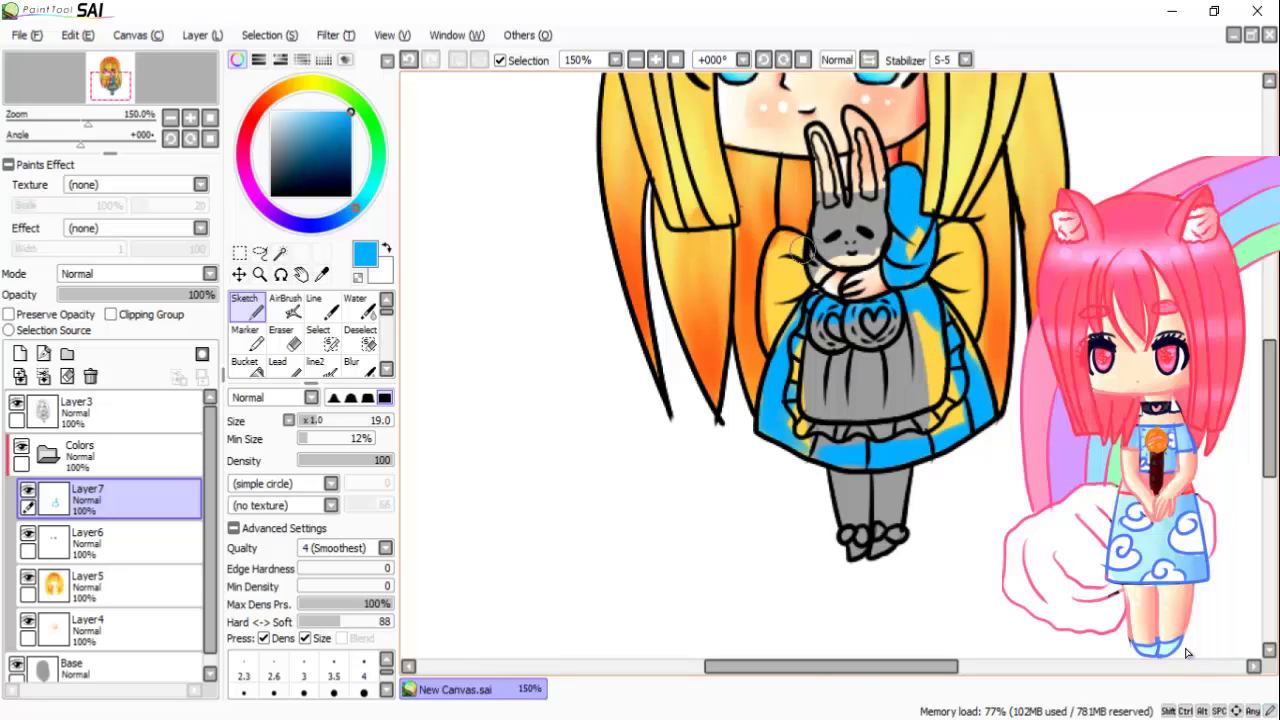
Step: Close the gaps in the blue around the dress and fill its interior, including the apron, with the Bucket
key("g")
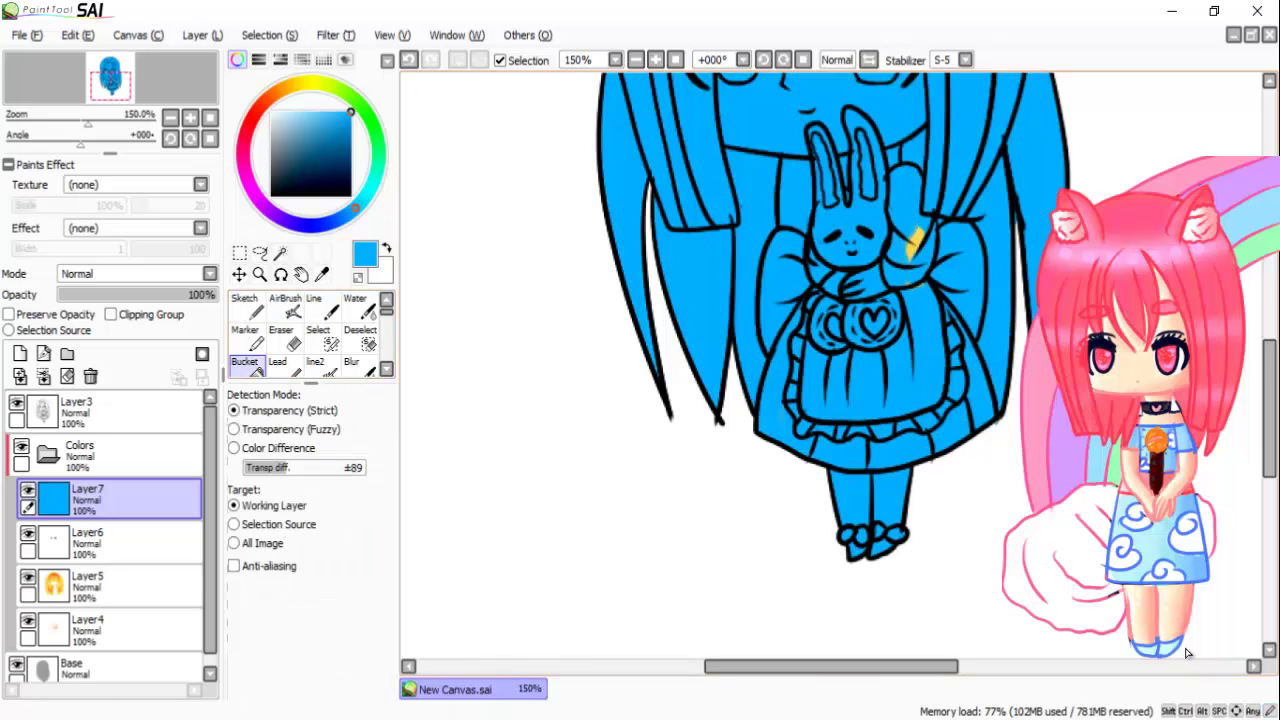
key("b")
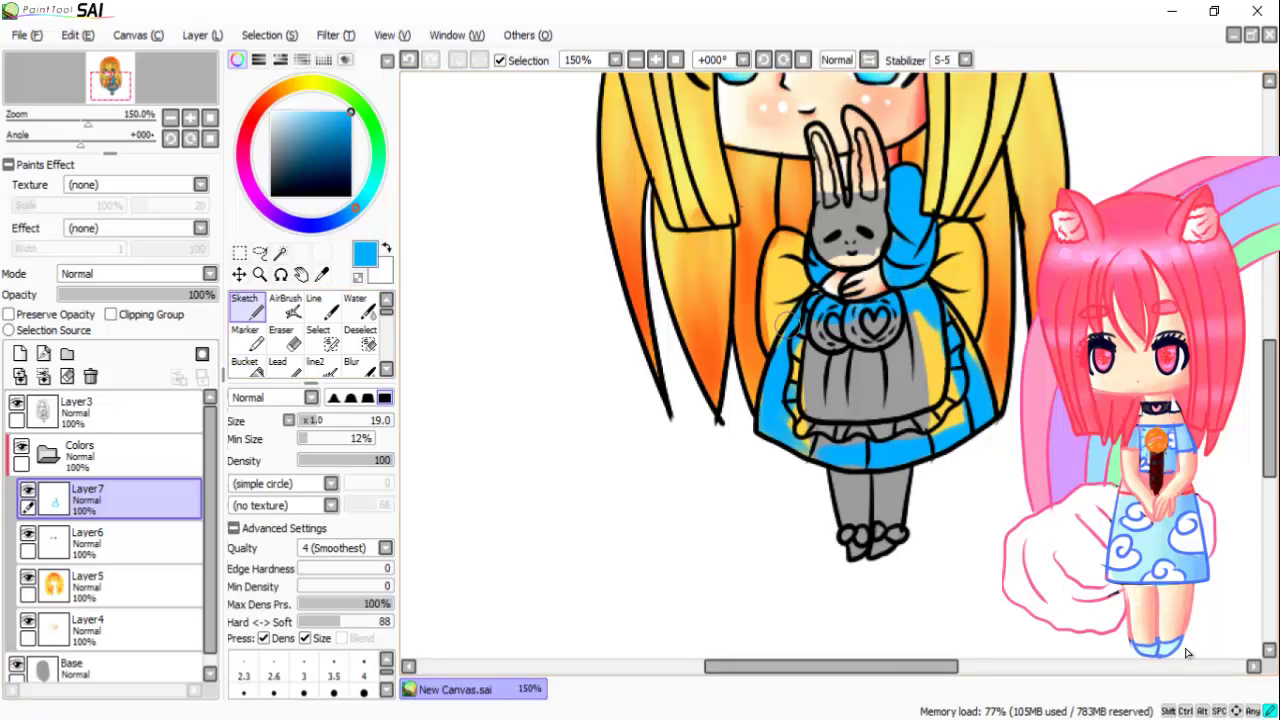
key("g")
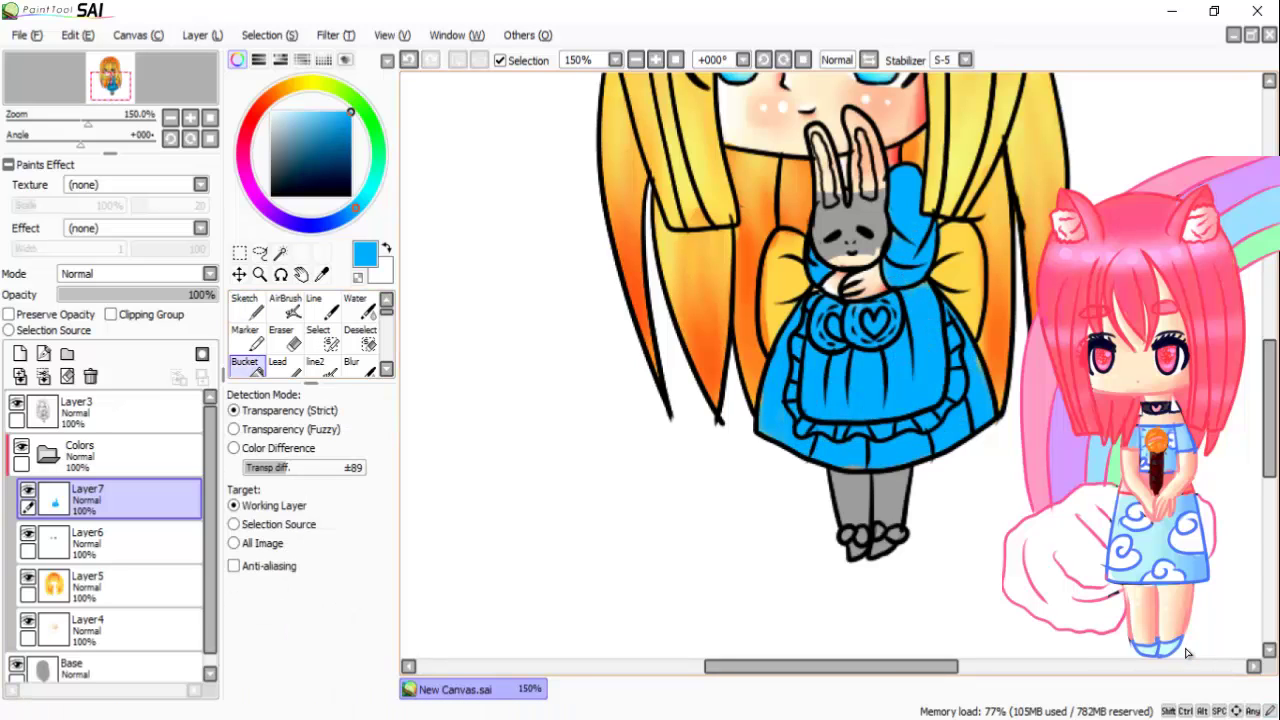
Step: Paint the apron's frilled trim and upper edges white with the Sketch brush at size 19
key("x")
key("b")
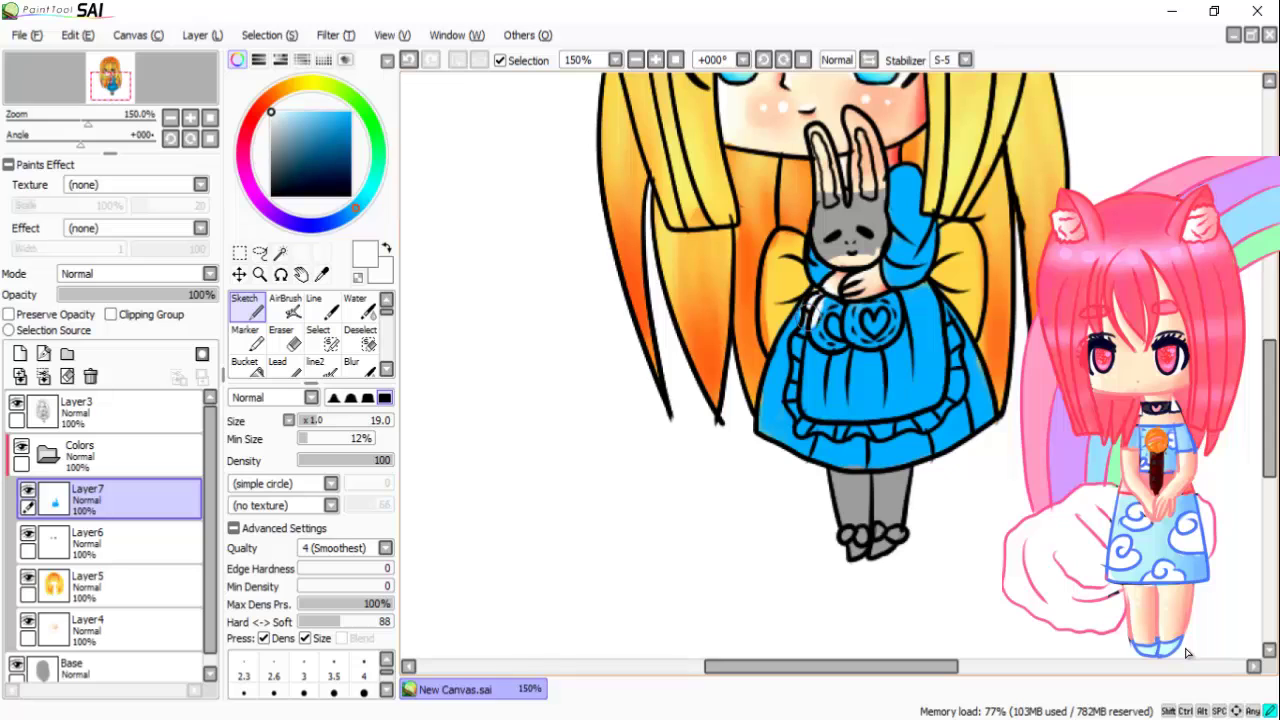
scroll(795, 360, "up", 2)
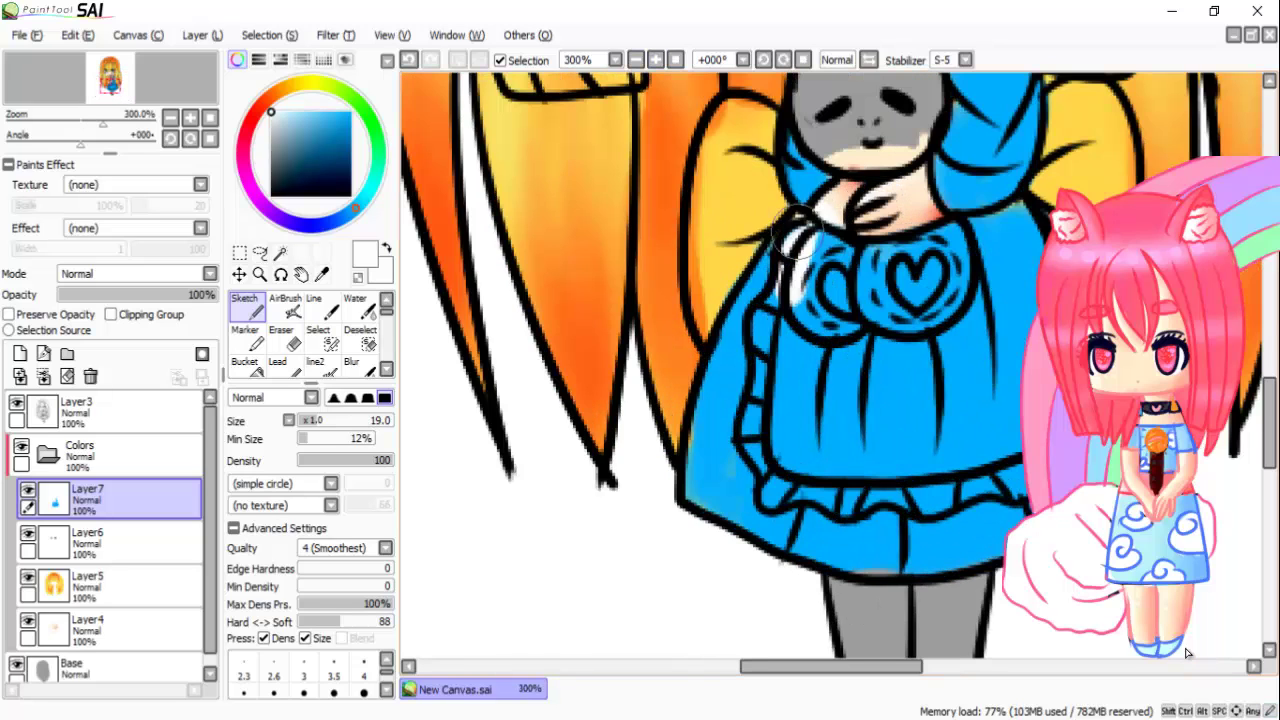
mouse_move(760, 320)
left_mouse_down()
mouse_move(786, 492)
mouse_move(773, 492)
mouse_move(830, 498)
mouse_move(993, 472)
mouse_move(1020, 492)
left_mouse_up()
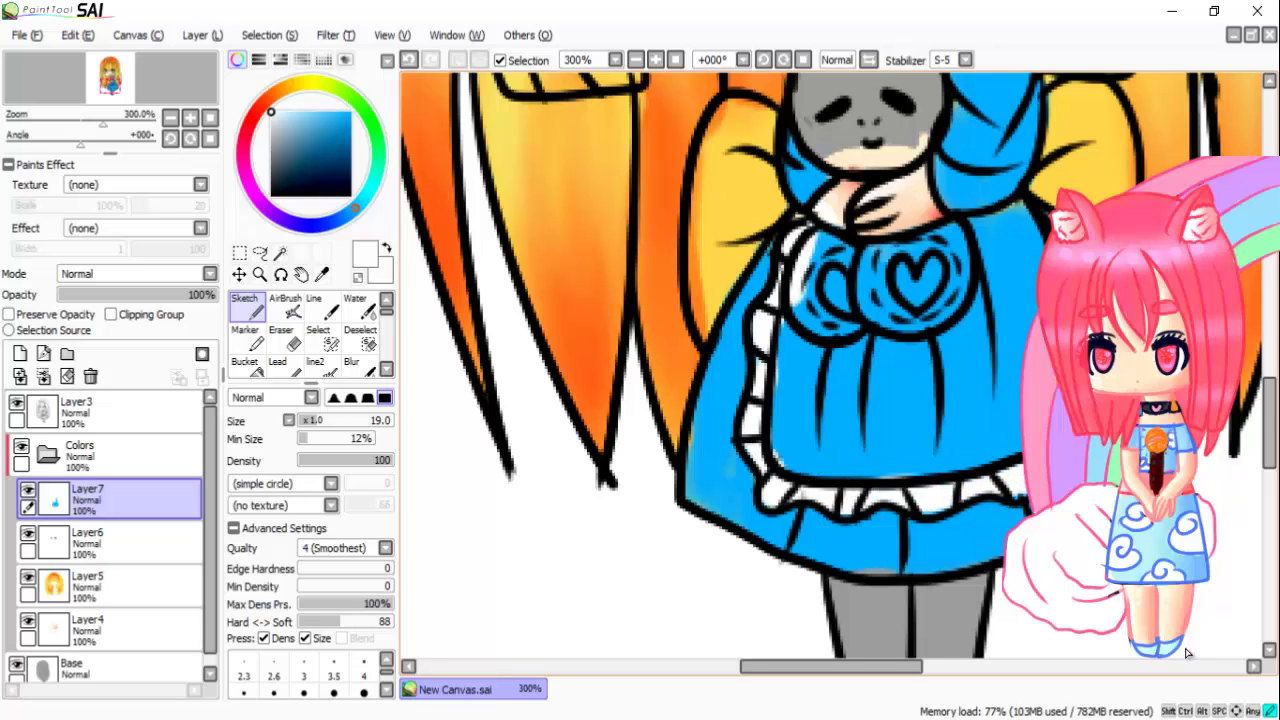
mouse_move(1032, 300)
left_mouse_down()
mouse_move(1030, 240)
mouse_move(790, 260)
mouse_move(950, 260)
mouse_move(922, 250)
mouse_move(1000, 228)
left_mouse_up()
key("w")
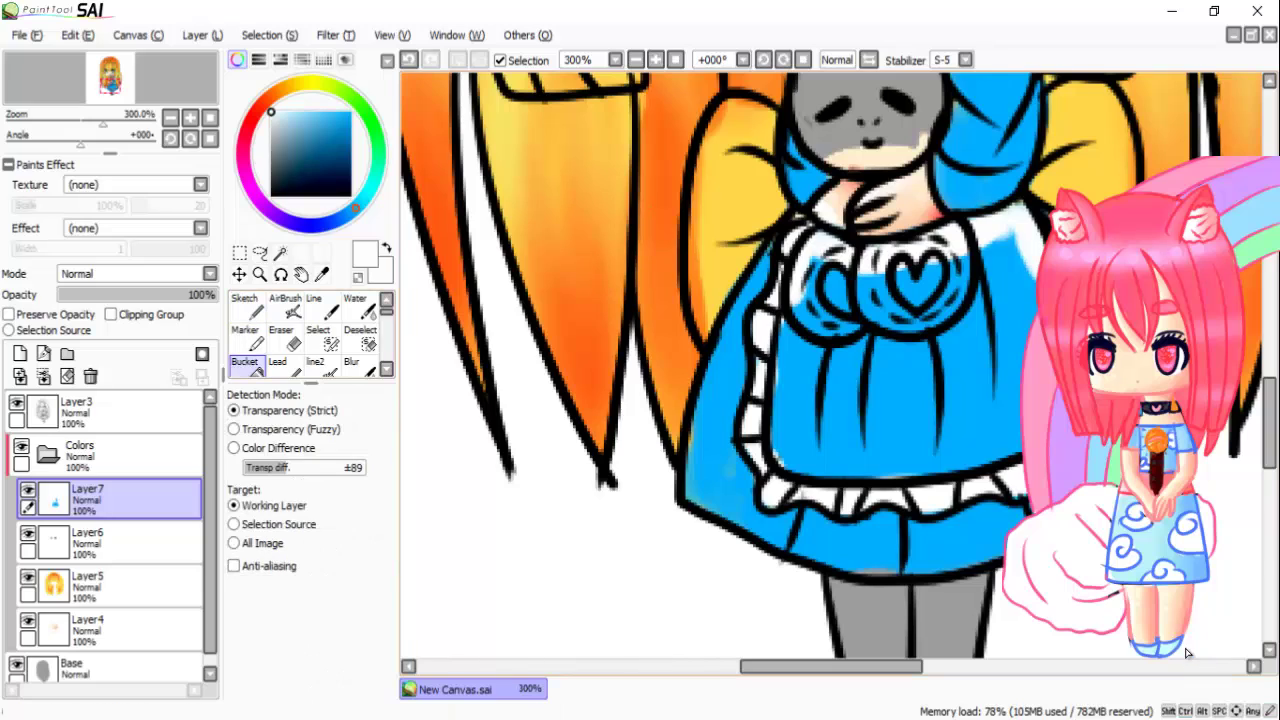
key("a")
key("s")
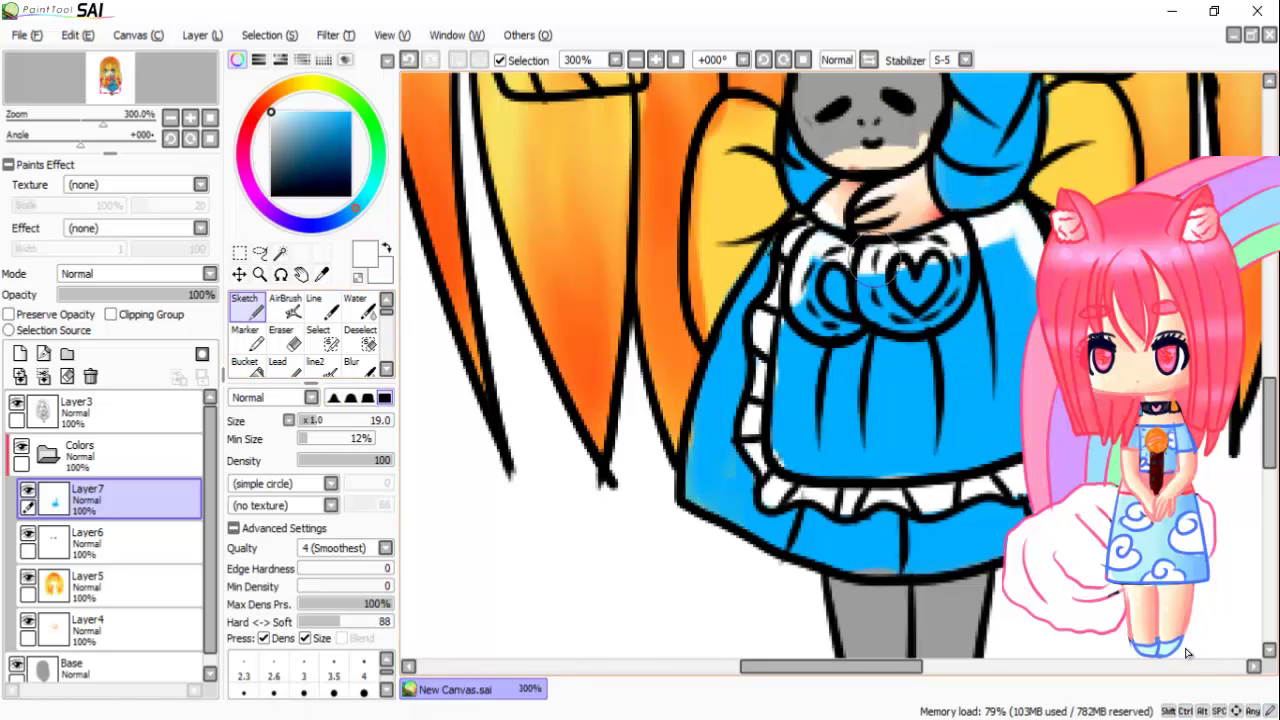
key("g")
left_click(973, 366)
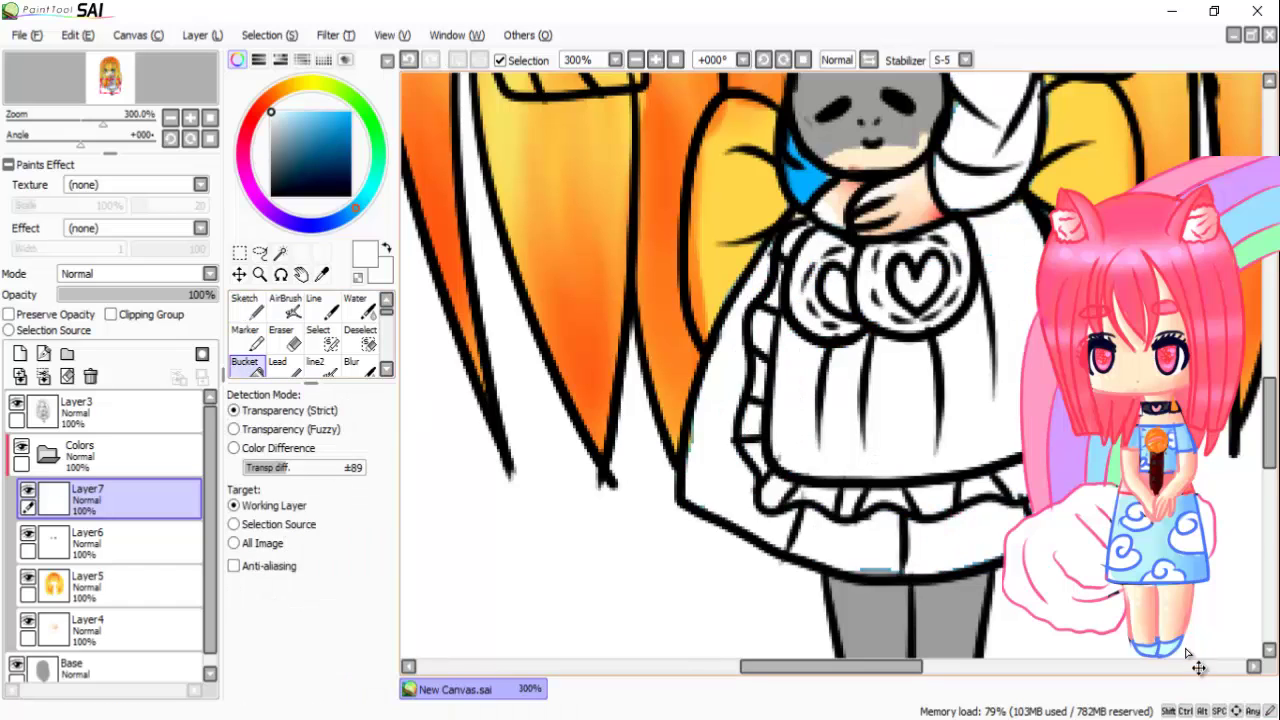
key("ctrl+z")
Step: Paint the rest of the apron and the round heart shapes under the hands white with the Sketch brush
key("s")
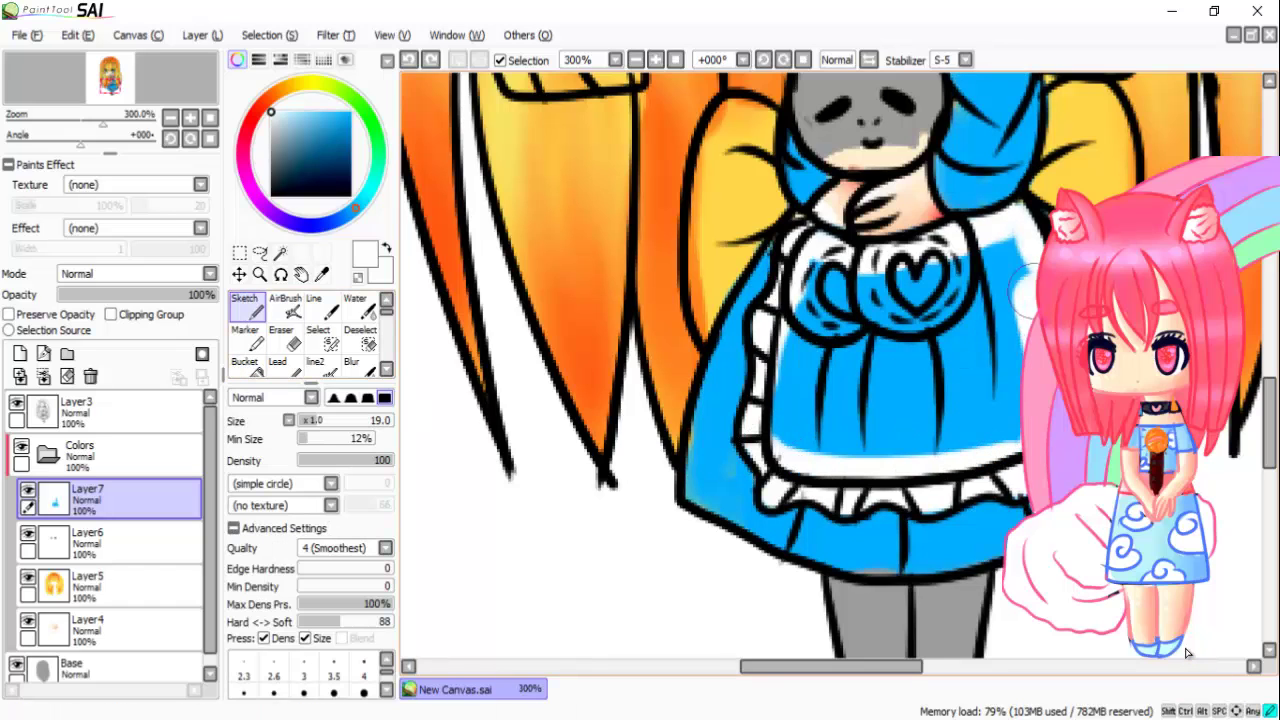
key("g")
left_click(900, 380)
key("ctrl+z")
key("s")
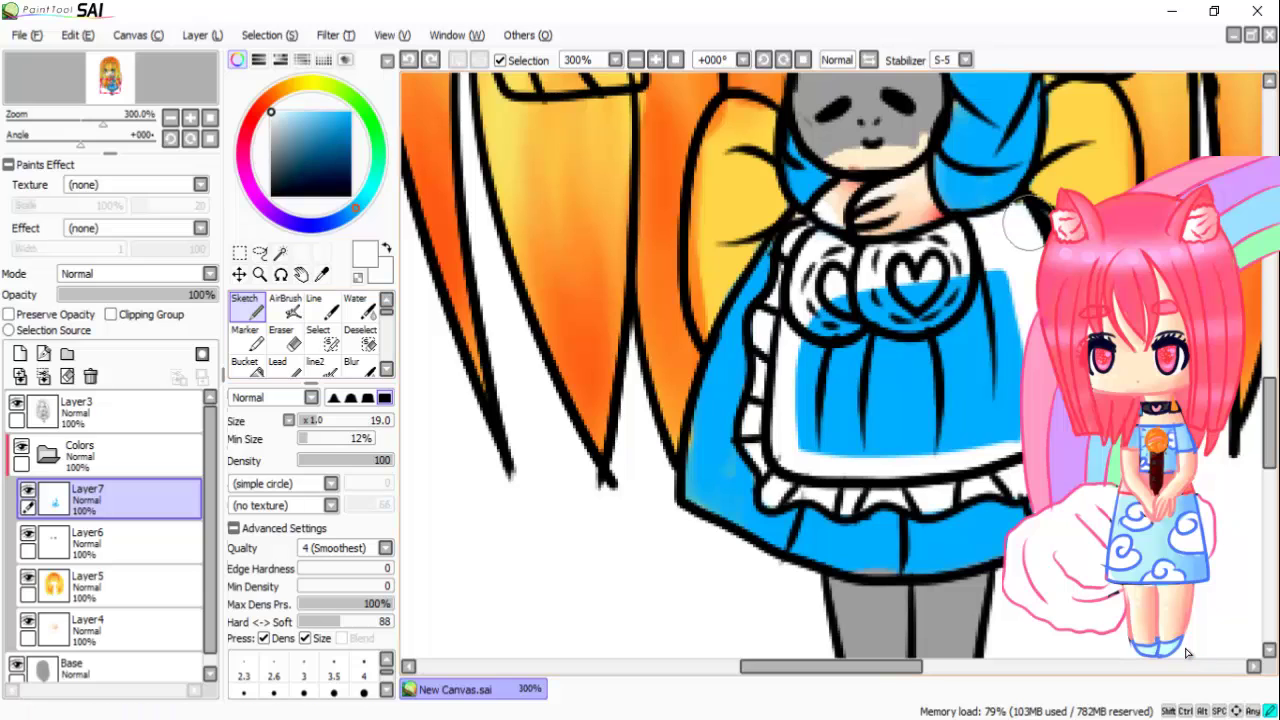
scroll(1185, 648, "up", 2)
key("w")
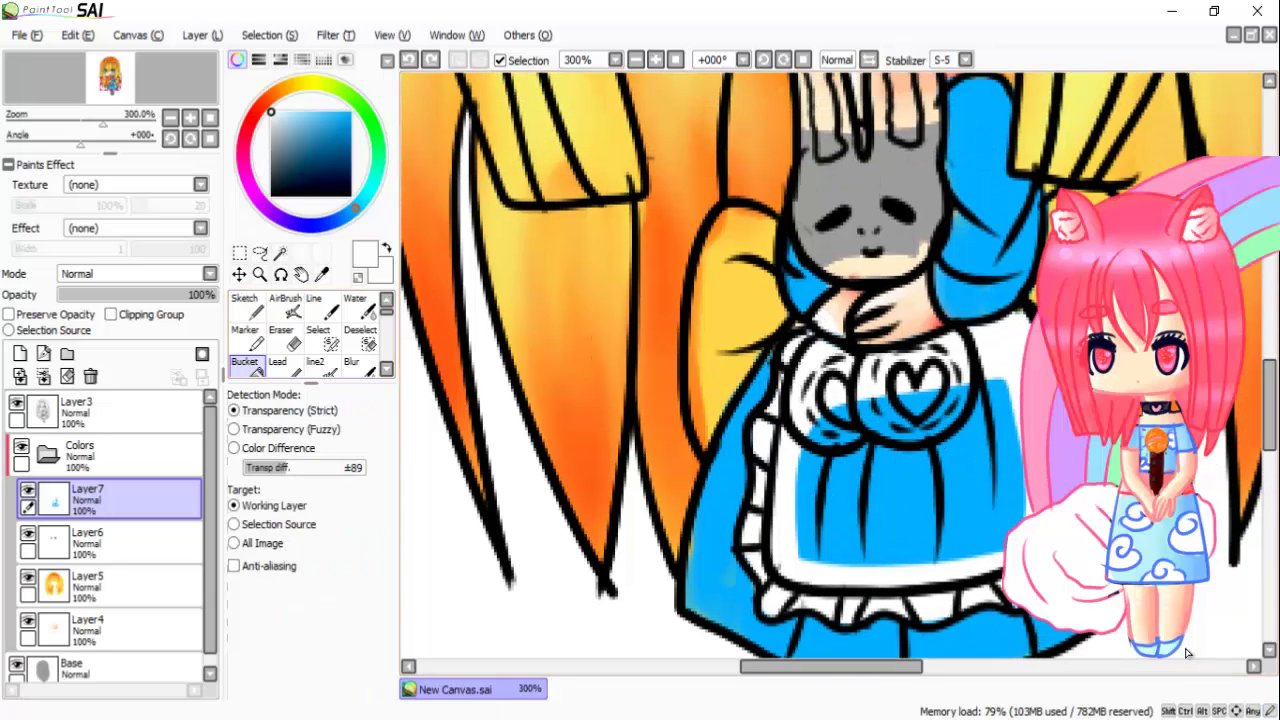
key("s")
mouse_move(832, 385)
left_mouse_down()
mouse_move(816, 547)
mouse_move(1008, 500)
mouse_move(874, 435)
mouse_move(901, 400)
mouse_move(900, 480)
left_mouse_up()
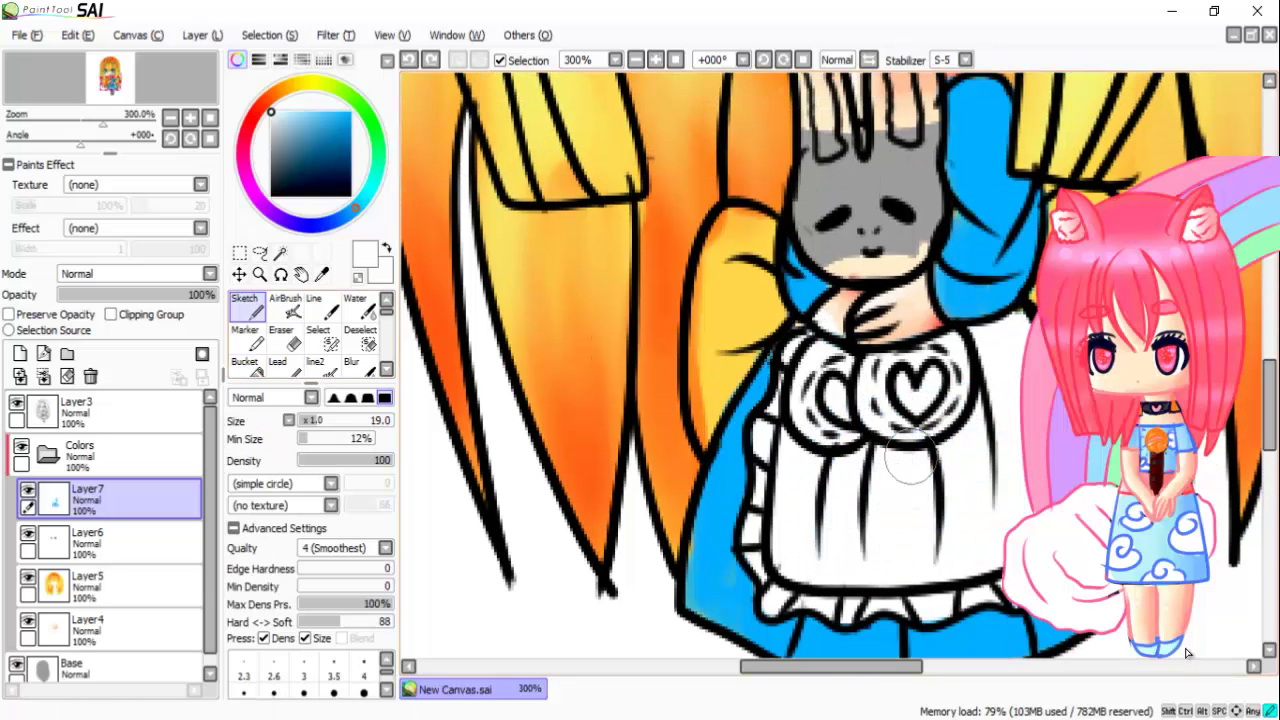
Step: Paint the bunny's ears and head and the girl's stockings white
mouse_move(820, 125)
left_mouse_down()
mouse_move(815, 240)
mouse_move(900, 270)
mouse_move(930, 130)
left_mouse_up()
scroll(930, 180, "up", 5)
mouse_move(910, 400)
left_mouse_down()
mouse_move(882, 210)
mouse_move(865, 211)
mouse_move(880, 238)
mouse_move(879, 398)
mouse_move(894, 383)
mouse_move(893, 405)
mouse_move(802, 240)
mouse_move(834, 450)
mouse_move(900, 455)
left_mouse_up()
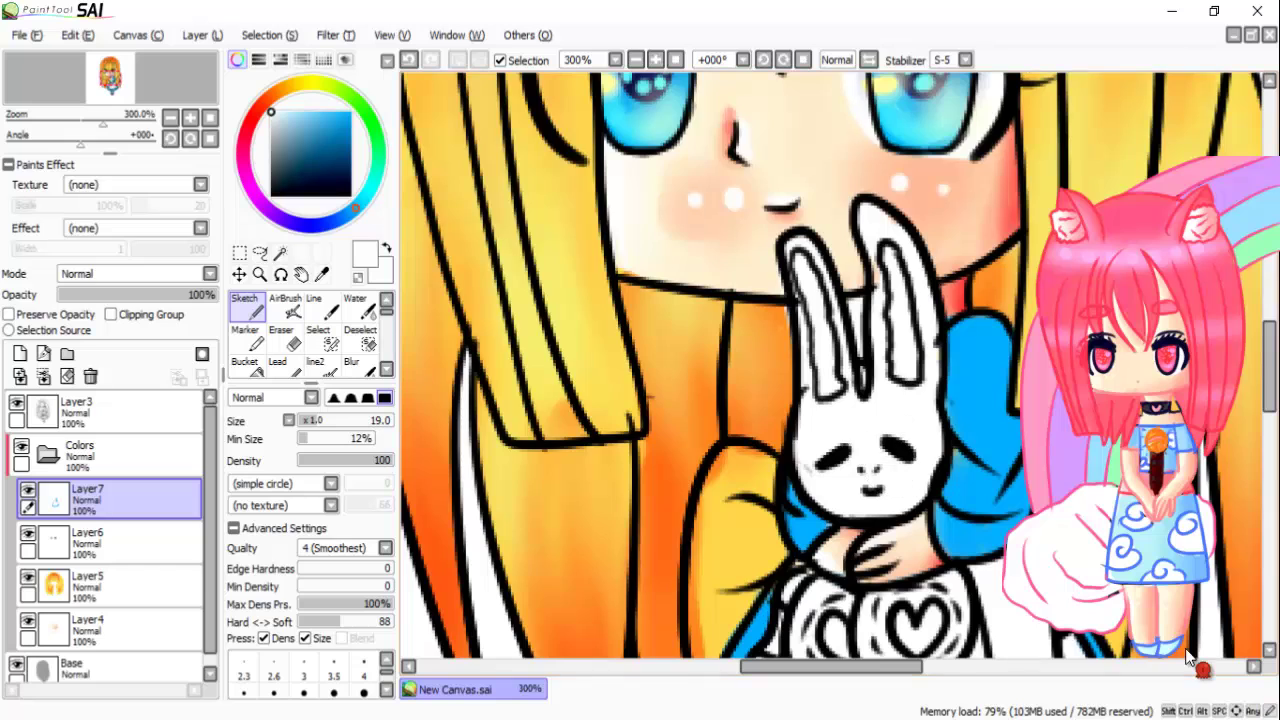
scroll(830, 400, "down", 12)
mouse_move(830, 340)
left_mouse_down()
mouse_move(862, 505)
mouse_move(945, 350)
mouse_move(908, 472)
mouse_move(975, 422)
mouse_move(930, 383)
mouse_move(870, 350)
left_mouse_up()
Step: Colour the shoes and their bows dark grey with the Sketch brush at size 12
left_click(850, 300, "alt")
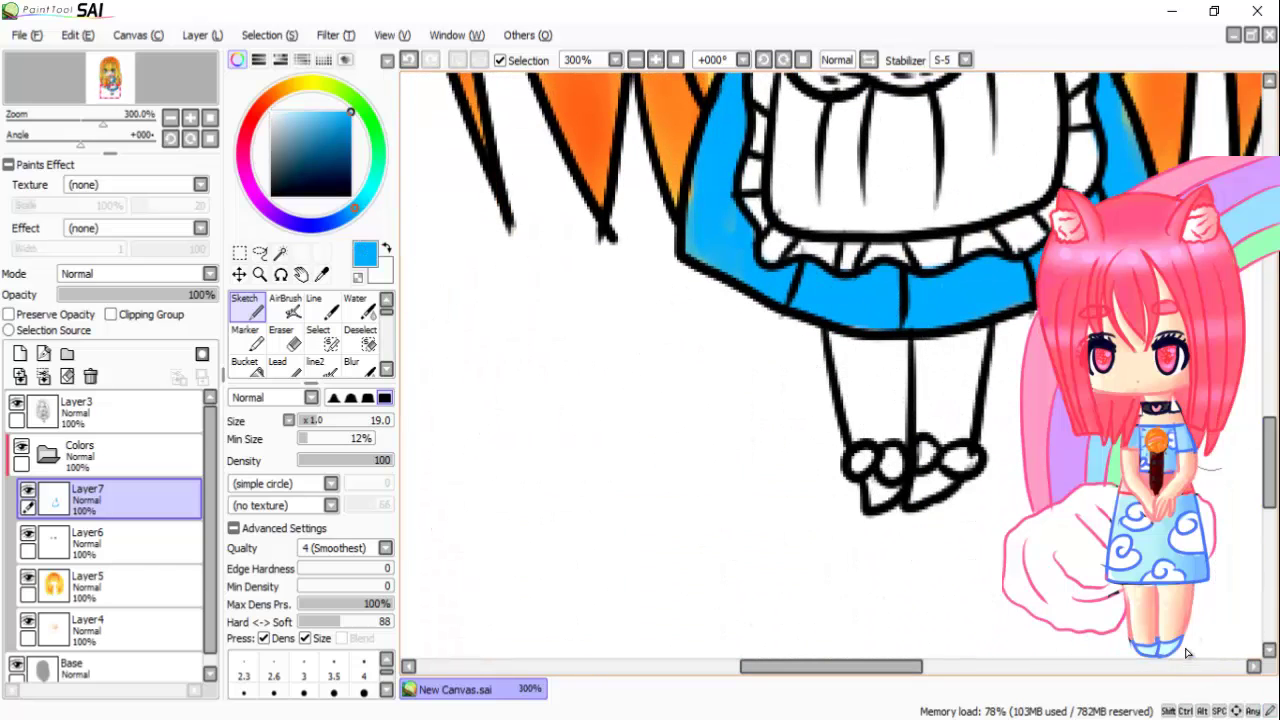
scroll(1186, 652, "up", 20)
scroll(1186, 652, "down", 20)
left_click(862, 470, "alt")
mouse_move(850, 450)
left_mouse_down()
mouse_move(900, 480)
mouse_move(880, 480)
mouse_move(918, 515)
mouse_move(850, 466)
mouse_move(935, 505)
mouse_move(965, 470)
mouse_move(945, 478)
left_mouse_up()
key("ctrl+z")
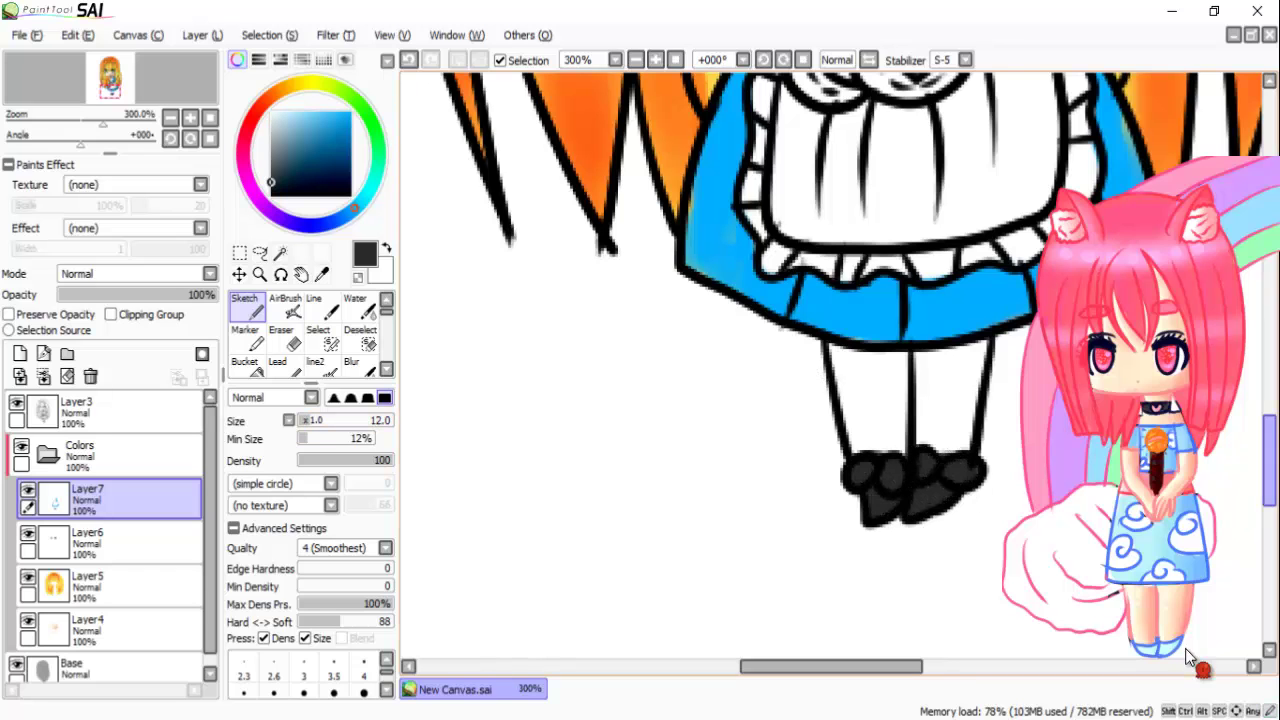
Step: Outline the hair bow in dark grey, tidy its edges with the Eraser, and fill both loops and the knot with the Bucket
scroll(1186, 652, "up", 20)
mouse_move(560, 250)
left_mouse_down()
mouse_move(600, 372)
mouse_move(705, 312)
mouse_move(830, 300)
mouse_move(950, 362)
mouse_move(1005, 345)
mouse_move(900, 215)
mouse_move(745, 282)
mouse_move(648, 231)
mouse_move(570, 240)
left_mouse_up()
key("e")
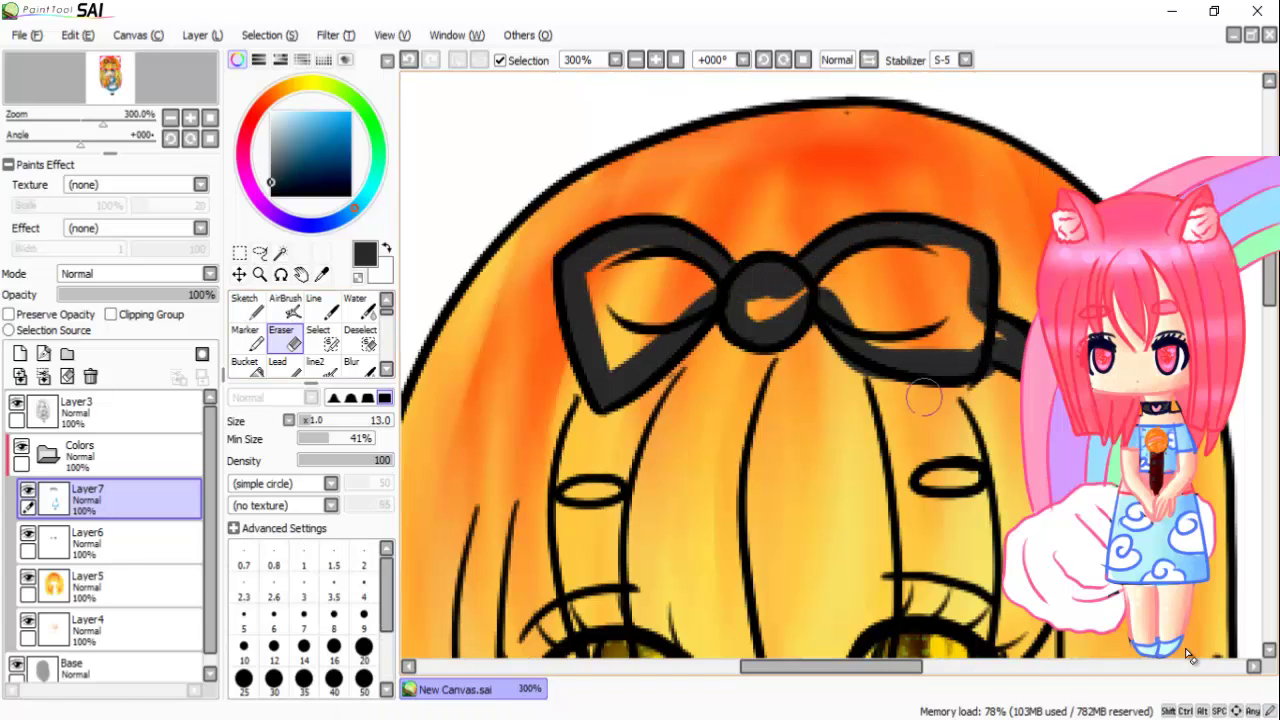
left_click(244, 362)
left_click(640, 310)
left_click(900, 290)
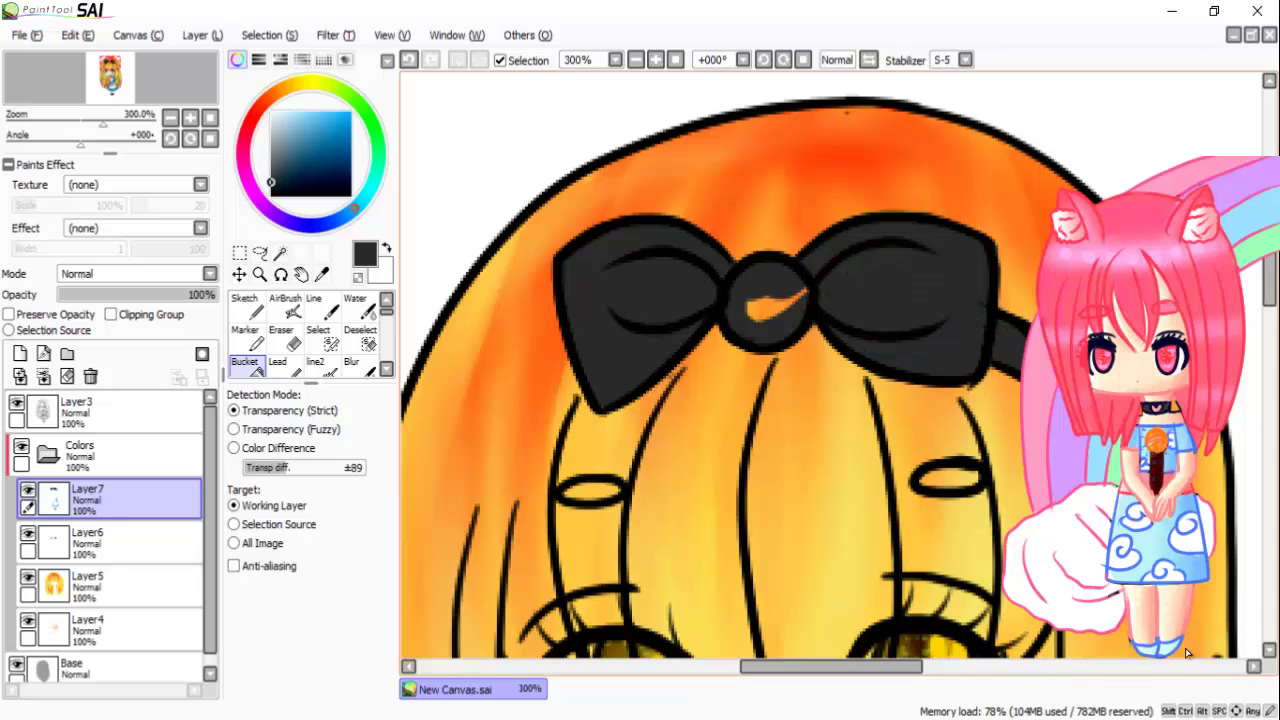
left_click(775, 302)
scroll(775, 302, "down", 6)
scroll(1188, 656, "up", 6)
scroll(1188, 656, "down", 5)
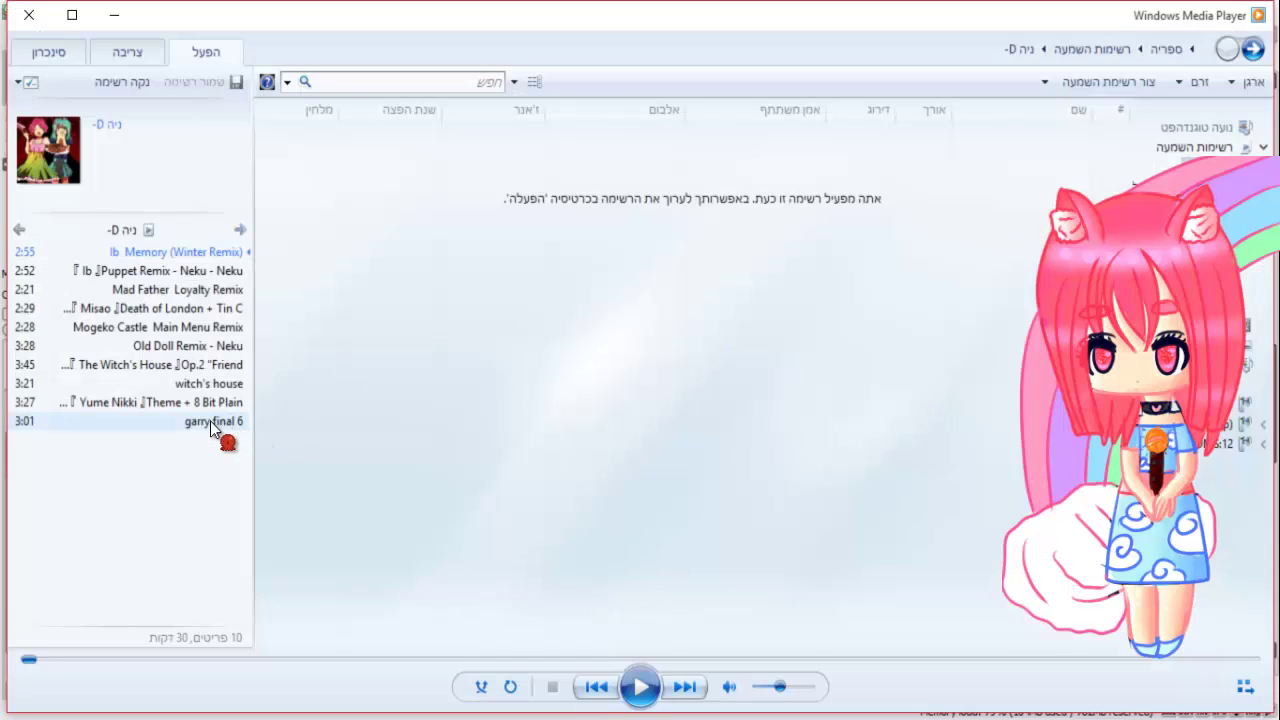
Step: Switch to Windows Media Player and play Ib Memory (Winter Remix), returning to the drawing
double_click(203, 256)
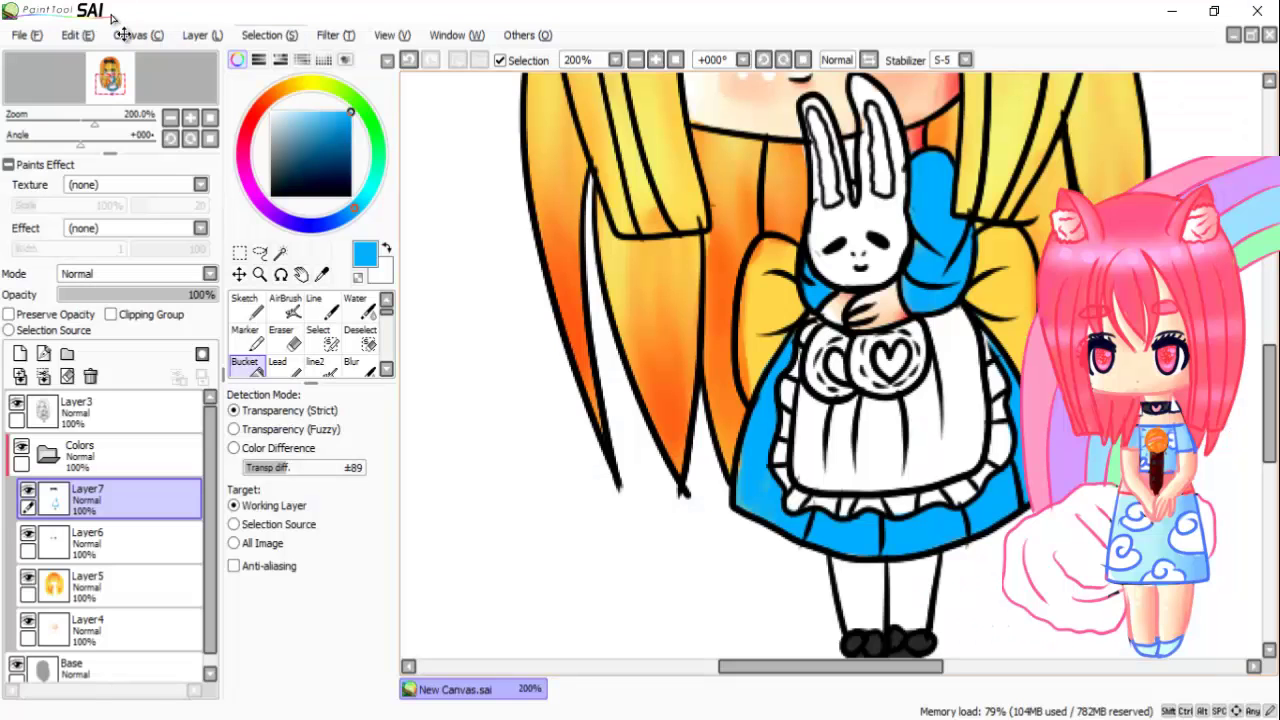
key("ctrl+y")
key("ctrl+z")
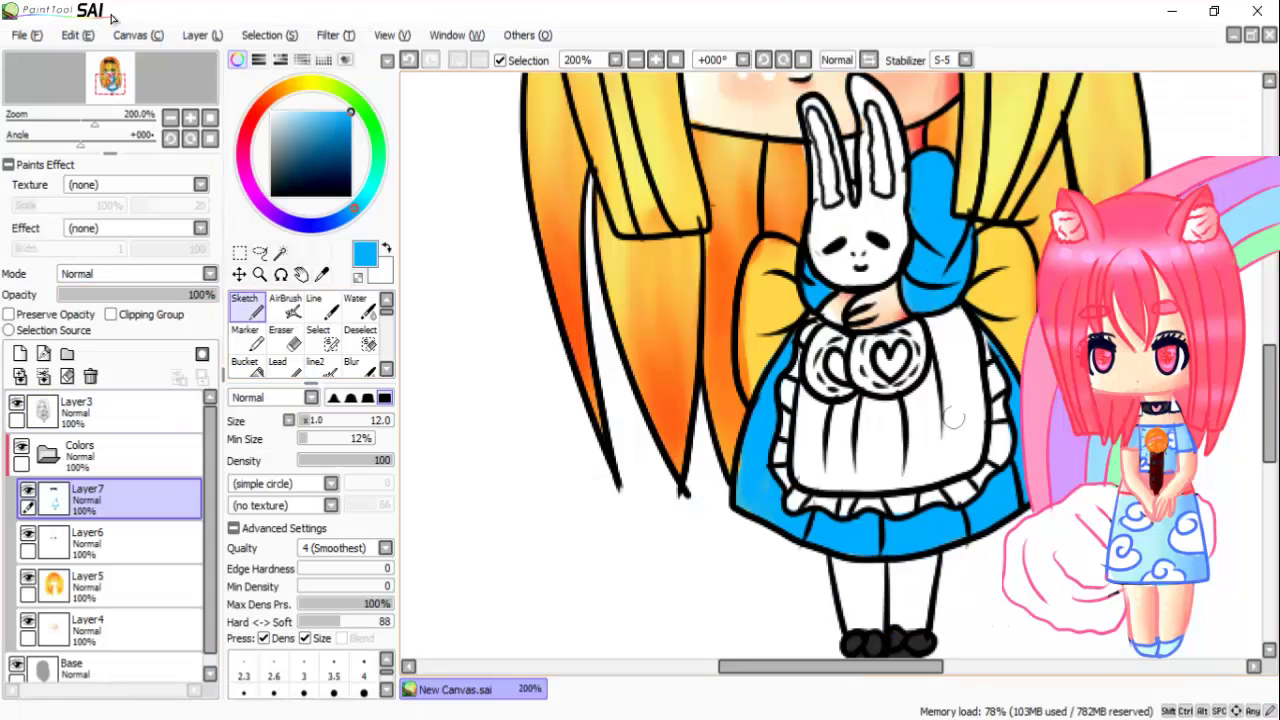
Step: Airbrush darker blue shading on the sleeves and skirt on a new layer clipped to the outfit colours, using size 30
key("ctrl+shift+n")
key("ctrl+alt+g")
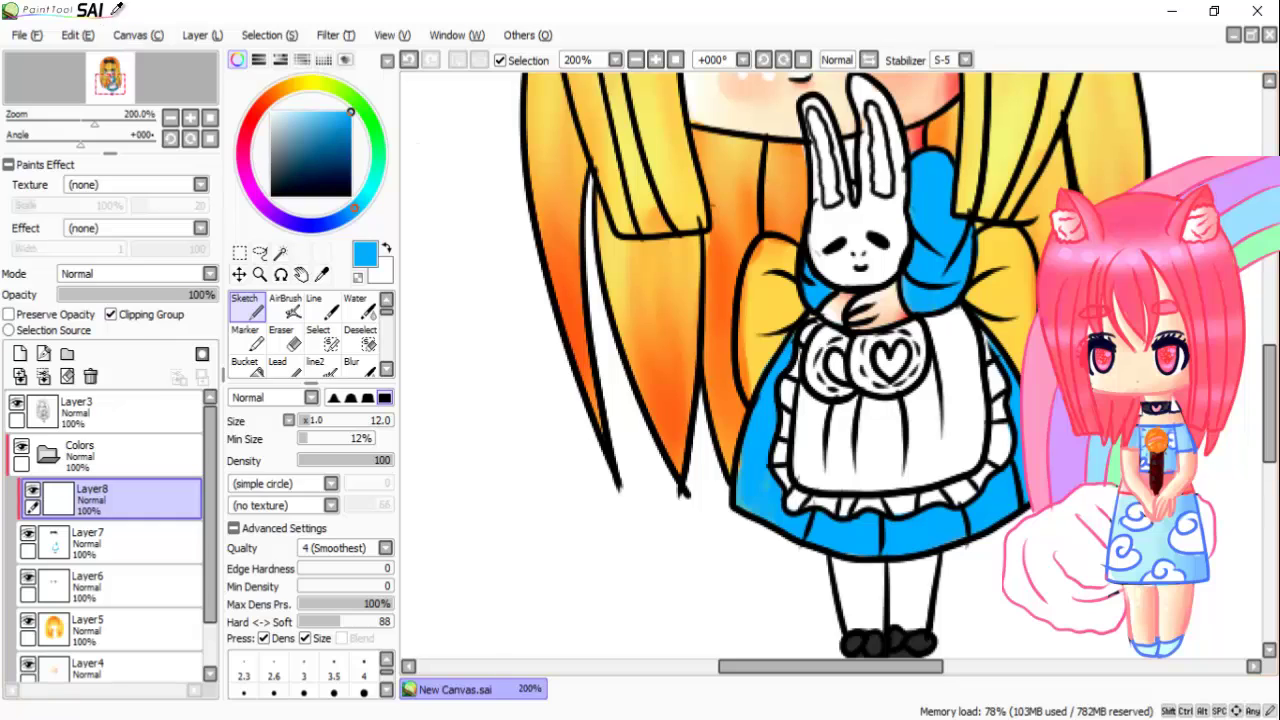
key("v")
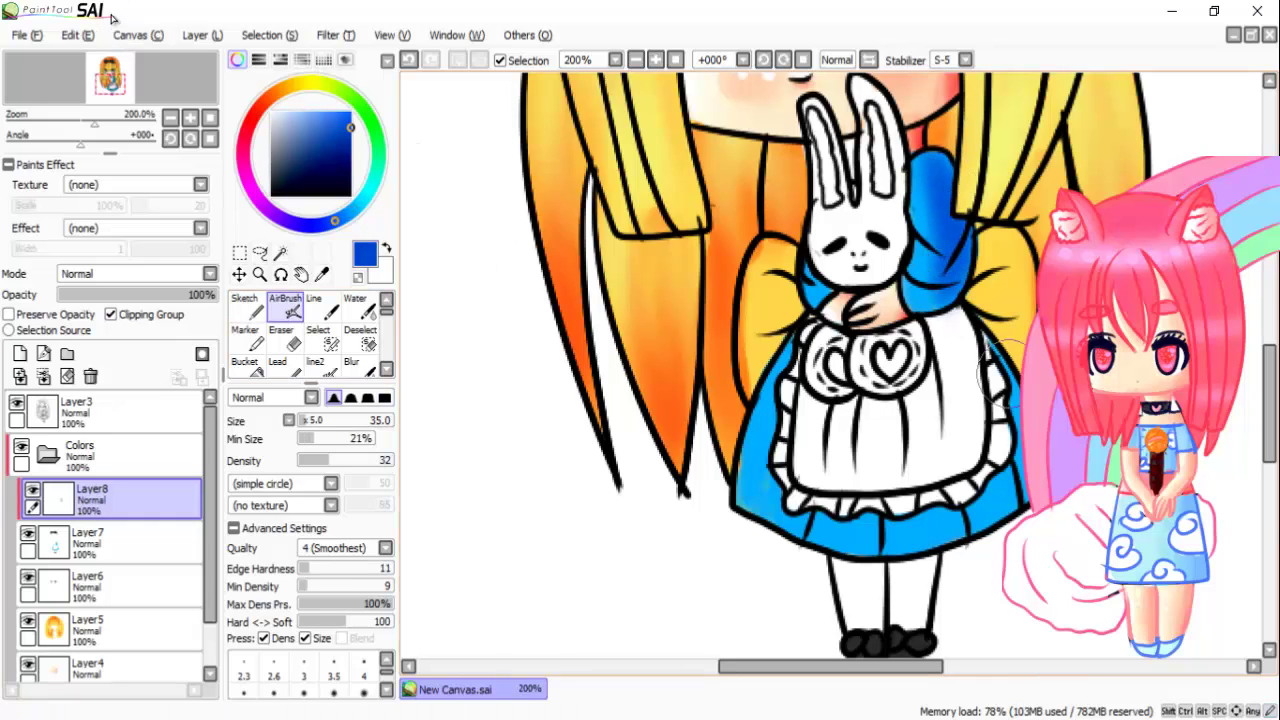
key("bracketleft")
mouse_move(1018, 440)
left_mouse_down()
mouse_move(982, 515)
mouse_move(952, 535)
mouse_move(793, 538)
mouse_move(882, 523)
mouse_move(805, 505)
mouse_move(733, 550)
mouse_move(750, 365)
mouse_move(800, 500)
left_mouse_up()
key("ctrl+plus")
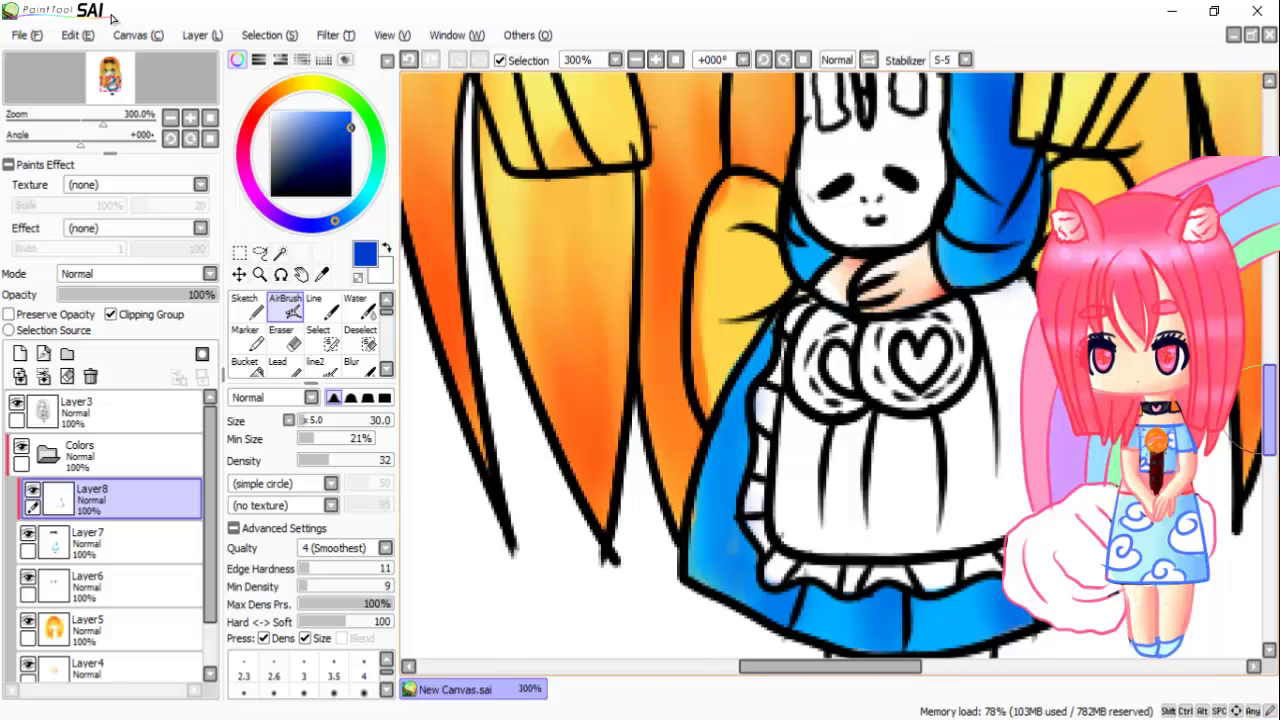
scroll(830, 365, "up", 4)
key("e")
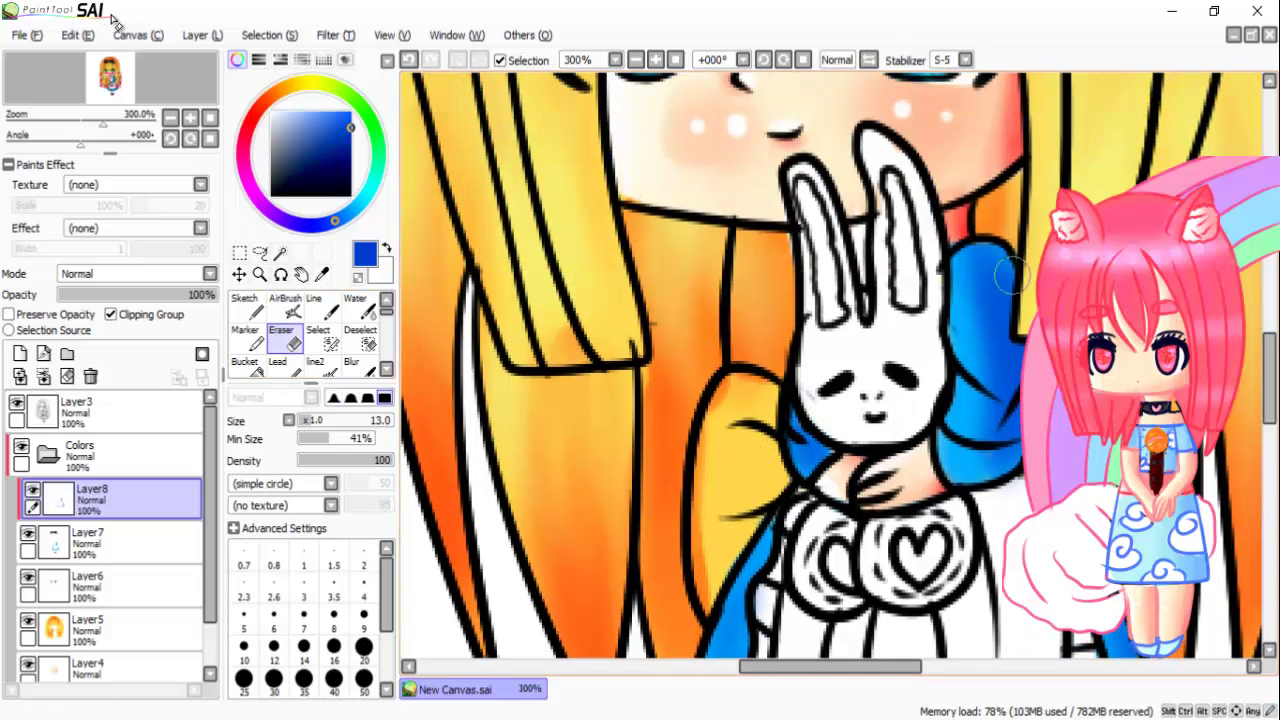
scroll(830, 365, "down", 2)
Step: Airbrush light blue highlights on the sleeves and skirt and a faint tint on the bunny's face, on another new clipped layer
key("ctrl+shift+n")
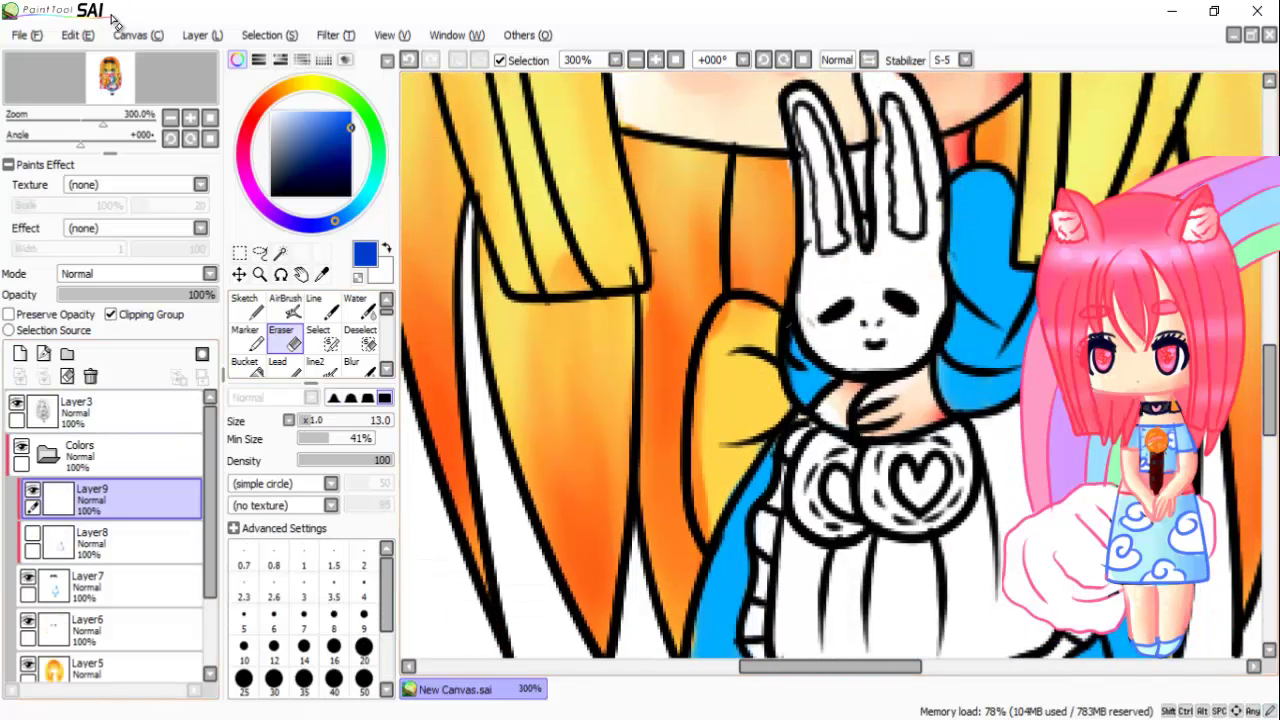
left_click(975, 220, "alt")
key("v")
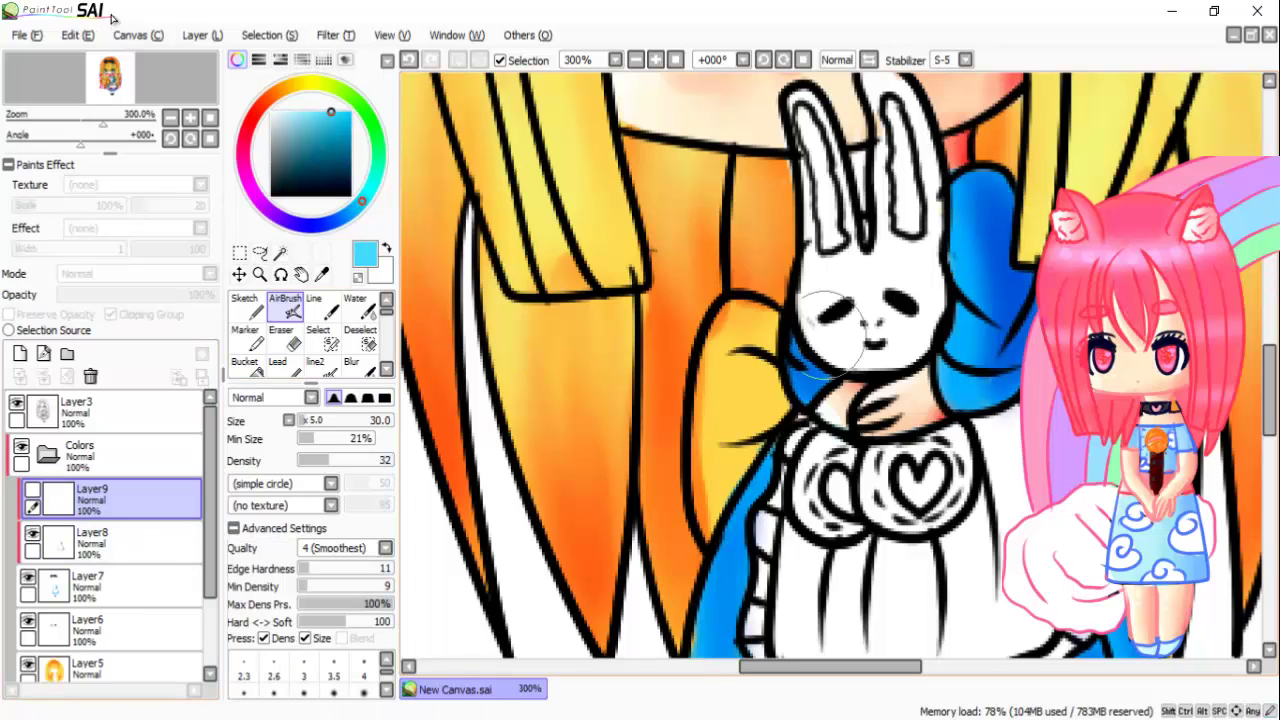
mouse_move(960, 180)
left_mouse_down()
mouse_move(985, 300)
mouse_move(930, 350)
left_mouse_up()
left_click_drag(860, 320, 790, 360)
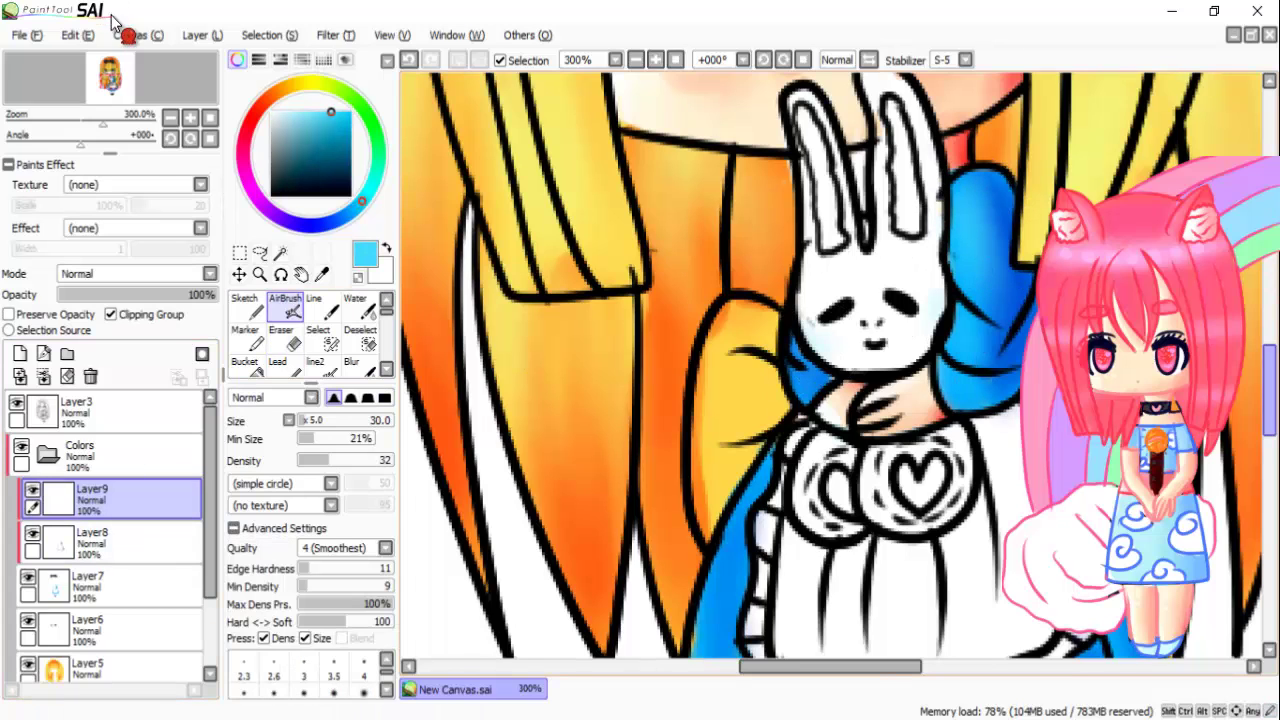
scroll(830, 365, "down", 10)
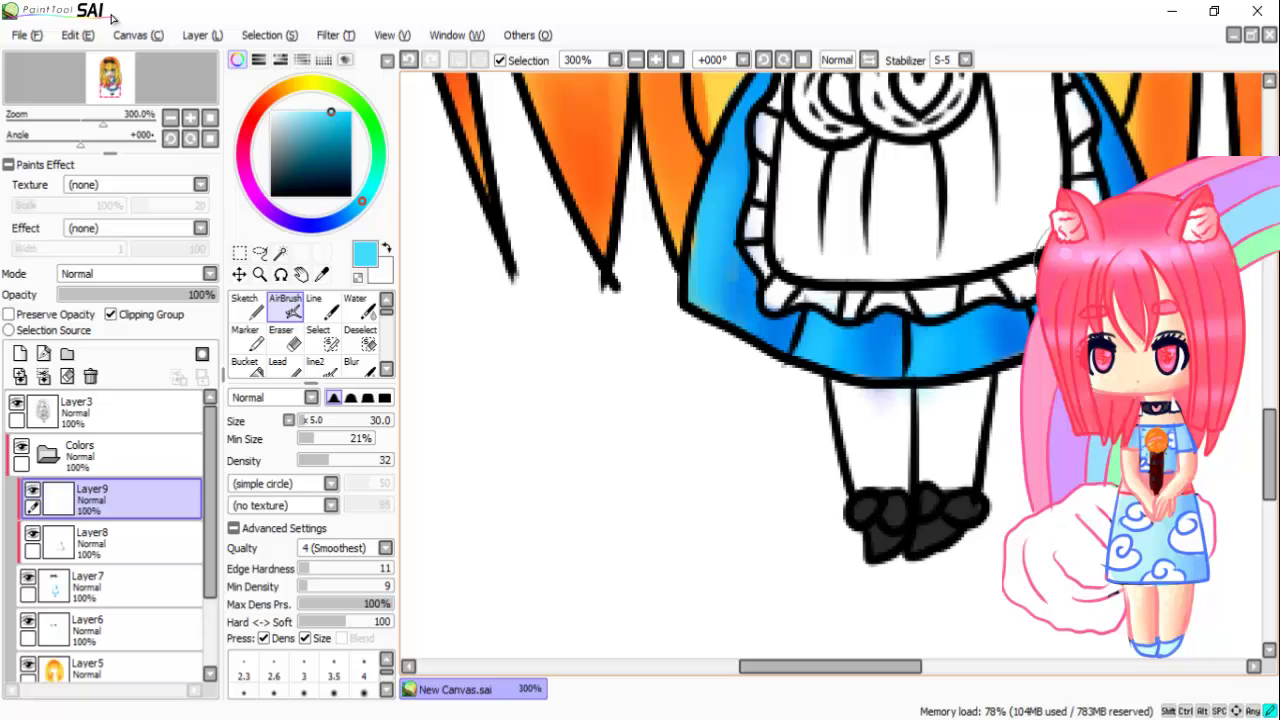
scroll(865, 470, "up", 10)
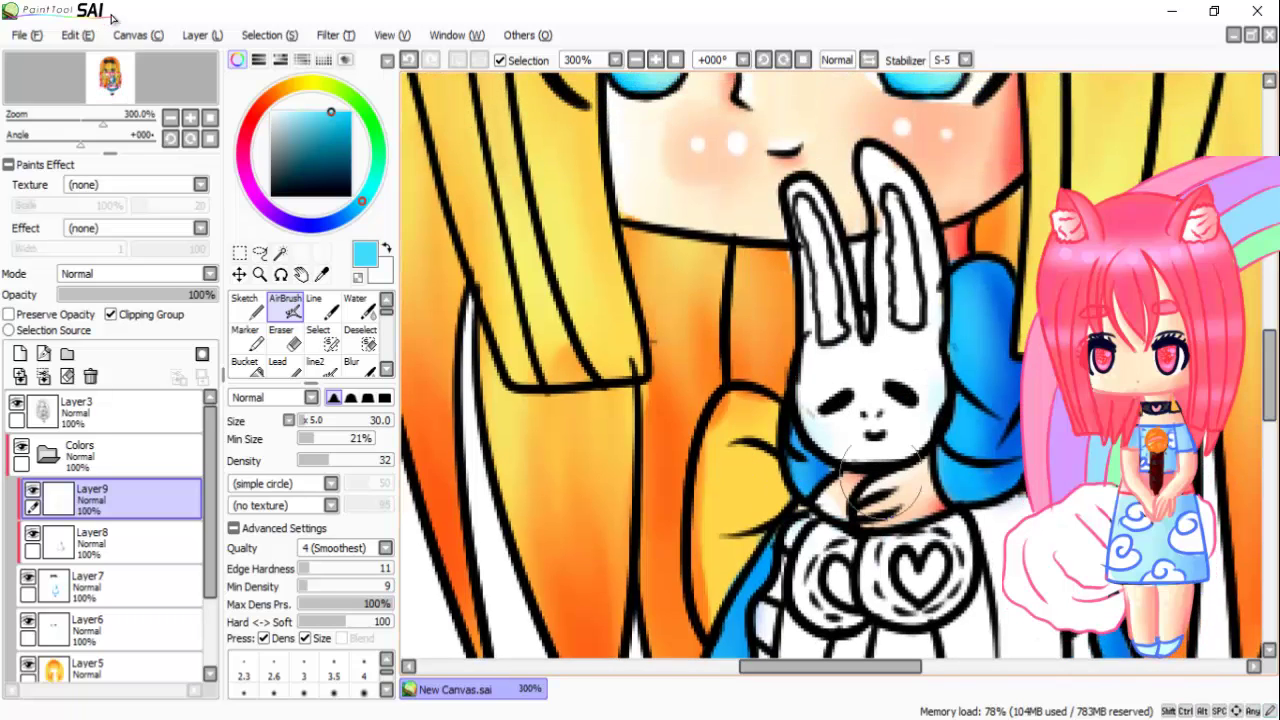
key("ctrl+minus")
key("ctrl+plus")
Step: Paint light cyan highlight streaks on the sleeve and skirt with the Sketch brush at size 12 on a new clipped layer
key("ctrl+shift+n")
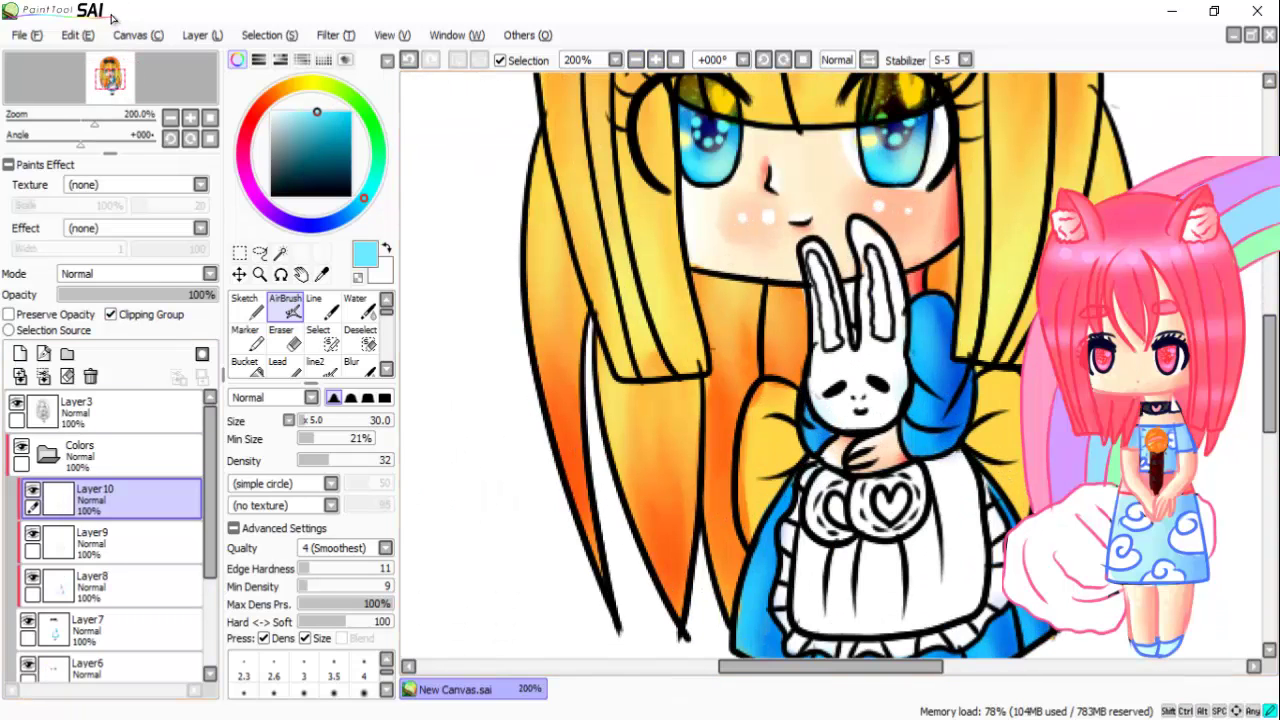
left_click(244, 305)
key("ctrl+plus")
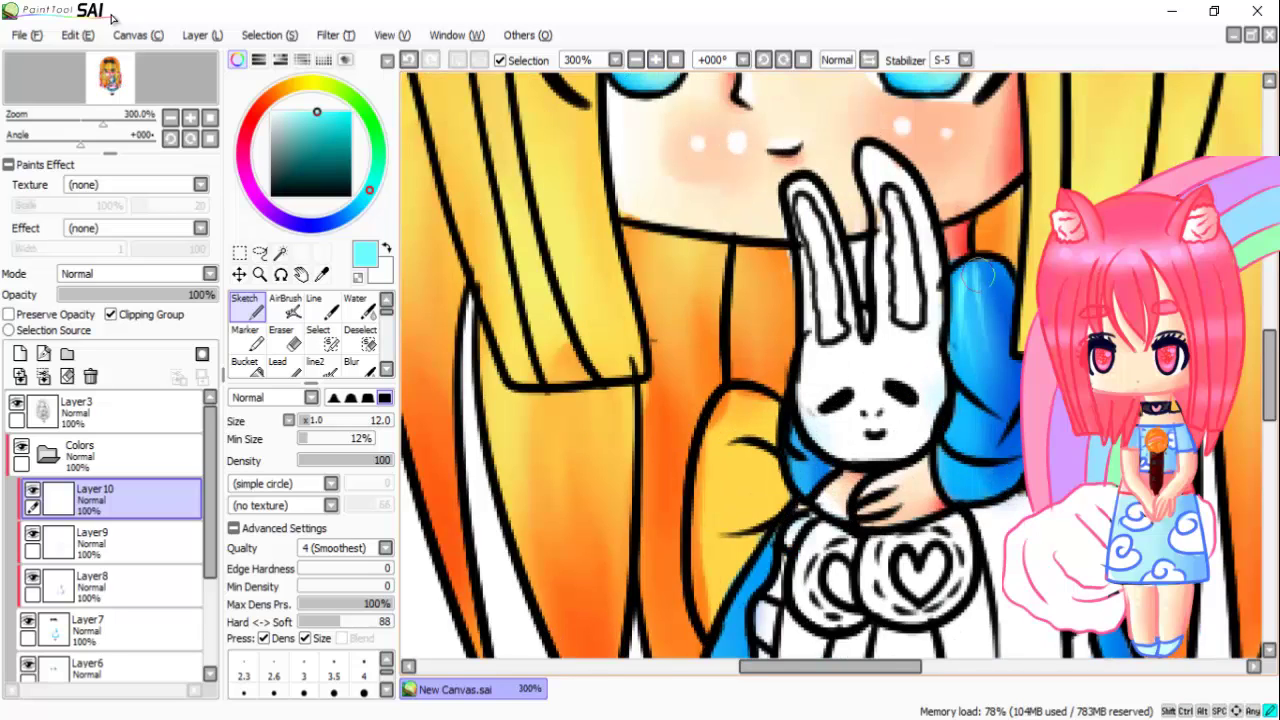
mouse_move(977, 276)
left_mouse_down()
mouse_move(998, 426)
mouse_move(960, 309)
mouse_move(962, 356)
mouse_move(981, 341)
mouse_move(1018, 348)
mouse_move(985, 376)
mouse_move(976, 506)
left_mouse_up()
scroll(113, 20, "down", 3)
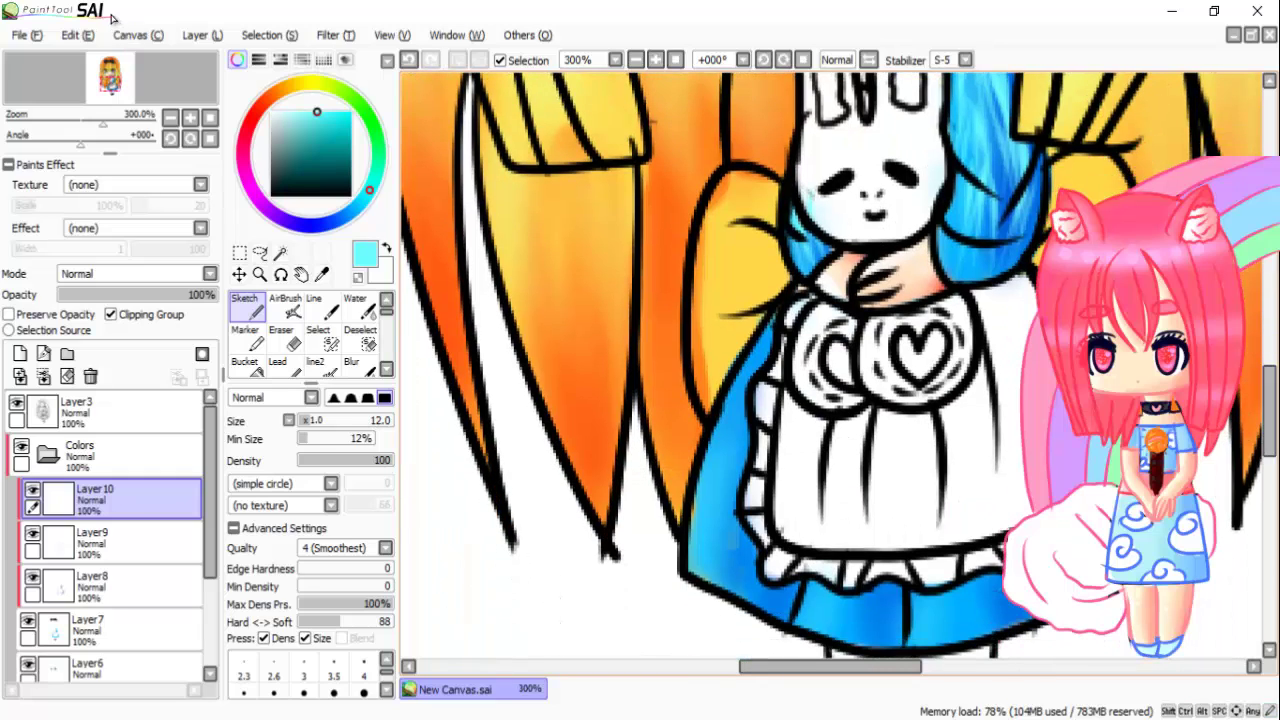
mouse_move(925, 565)
left_mouse_down()
mouse_move(950, 635)
mouse_move(1005, 600)
left_mouse_up()
mouse_move(818, 628)
left_mouse_down()
mouse_move(852, 566)
mouse_move(879, 581)
mouse_move(865, 625)
left_mouse_up()
mouse_move(775, 315)
left_mouse_down()
mouse_move(725, 470)
mouse_move(780, 605)
left_mouse_up()
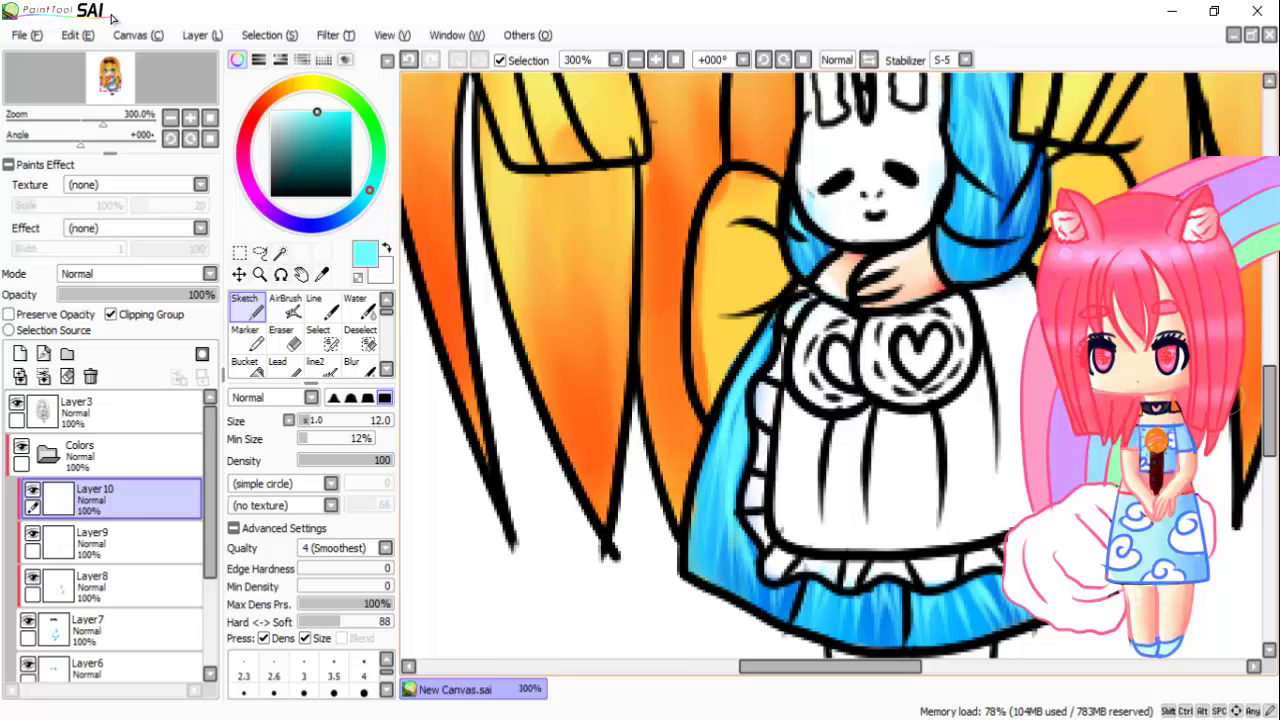
scroll(741, 518, "down", 4)
Step: Blend the cyan highlight streaks on both sides of the skirt with the Water brush at size 26
key("Page_Up")
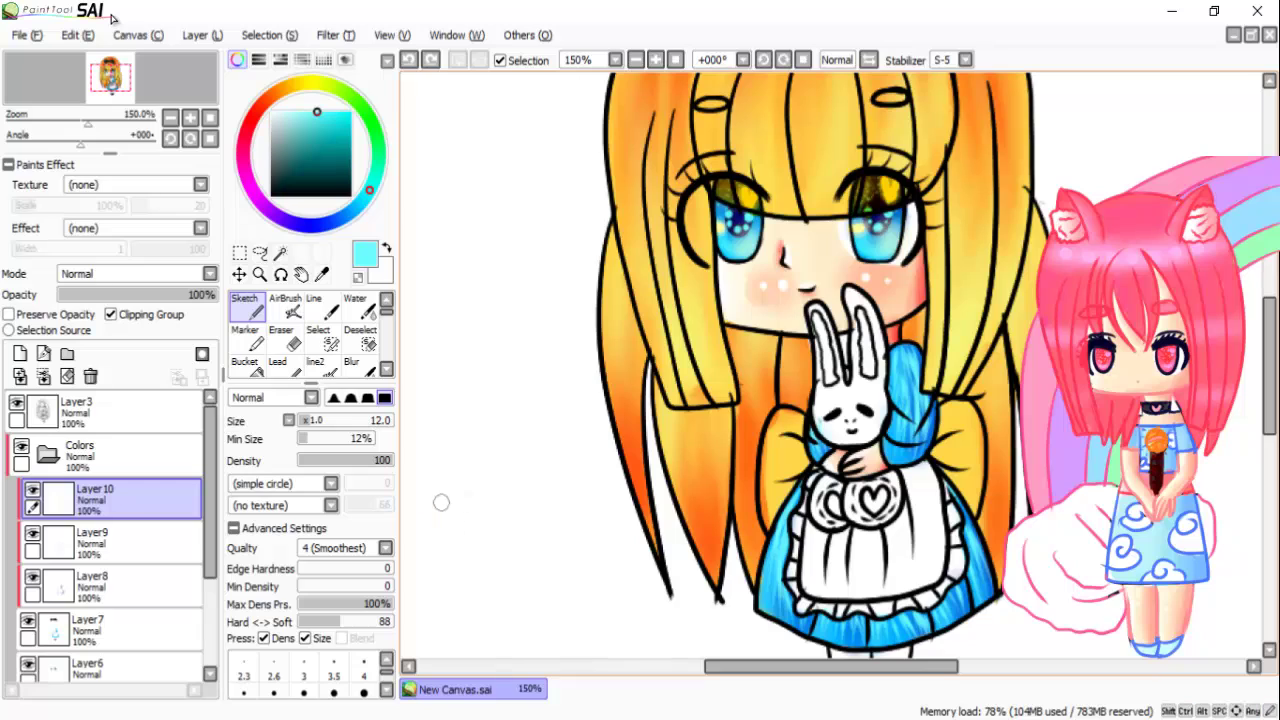
key("c")
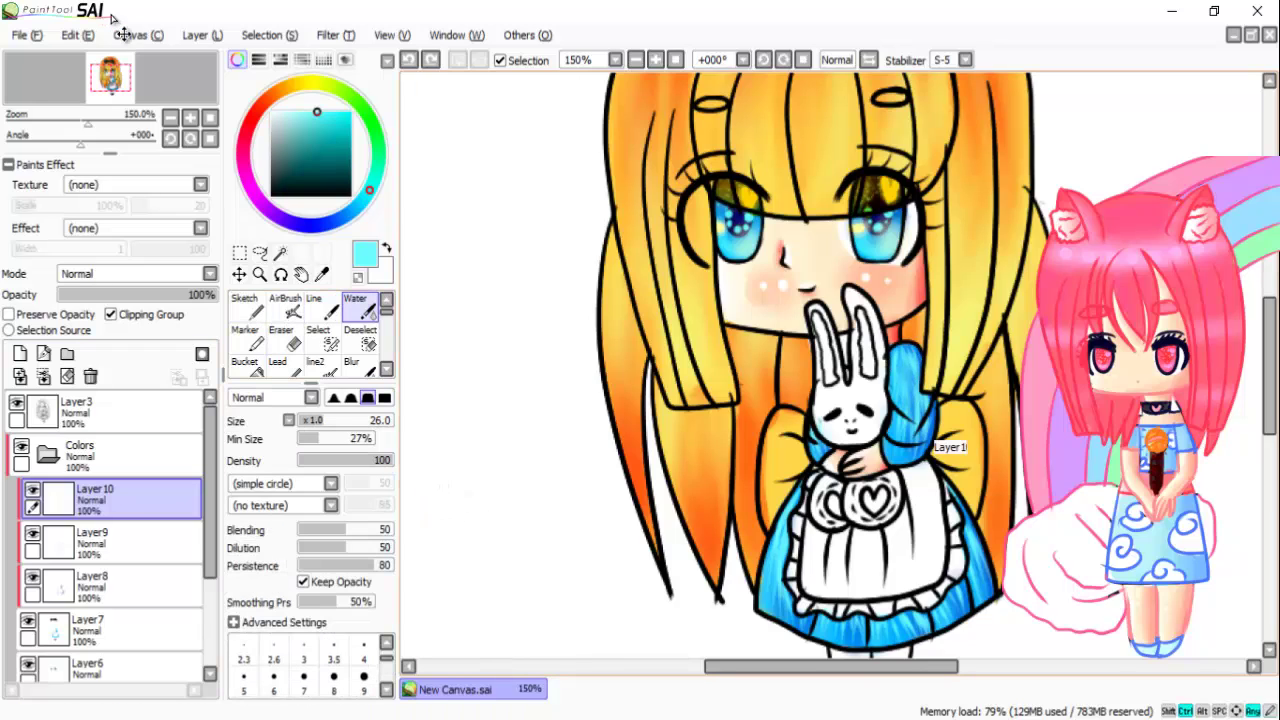
left_click_drag(780, 525, 805, 555)
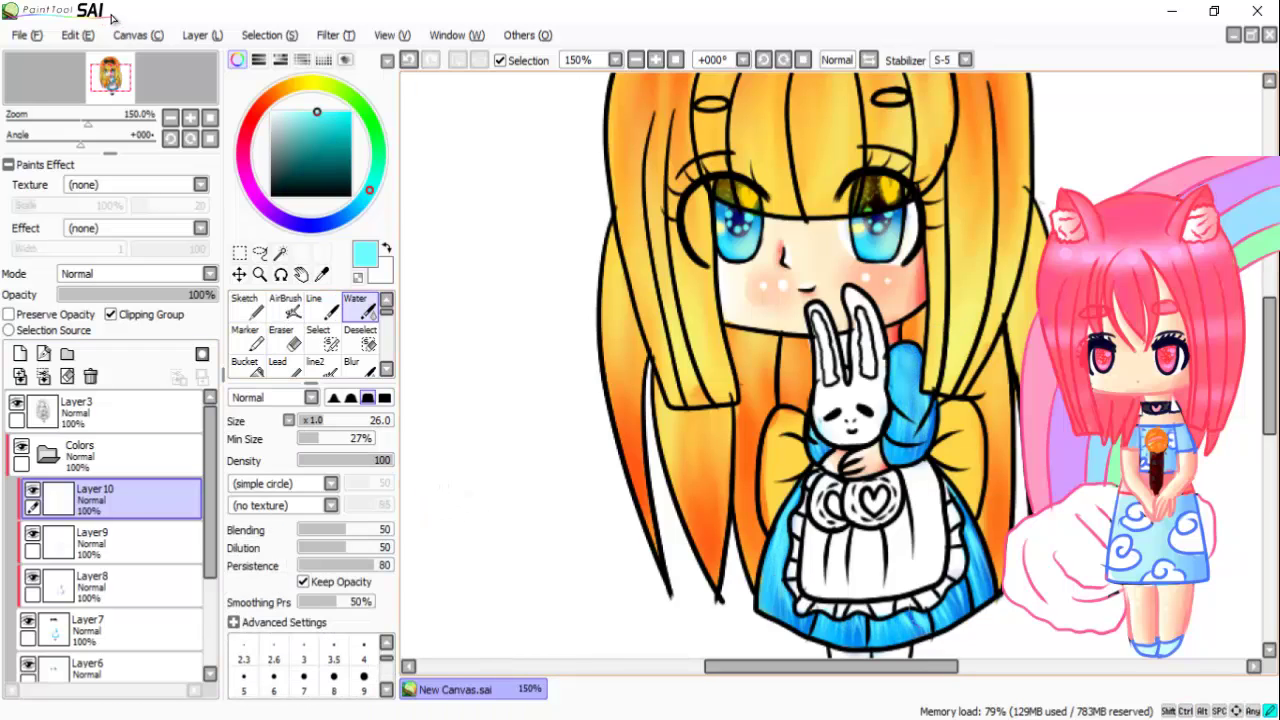
left_click_drag(966, 515, 990, 545)
key("Page_Down")
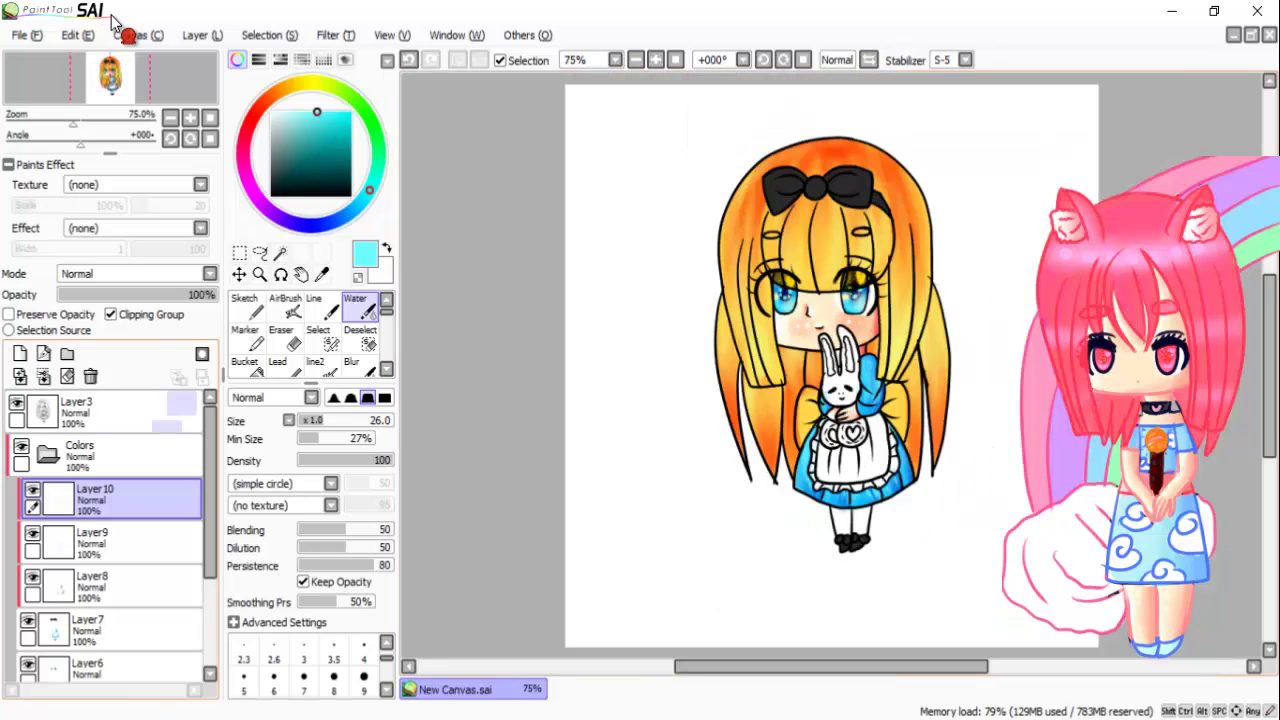
Step: Try airbrushing pale blue shading over the white apron on Layer8 at size 30
key("Page_Up")
left_click(92, 580)
key("a")
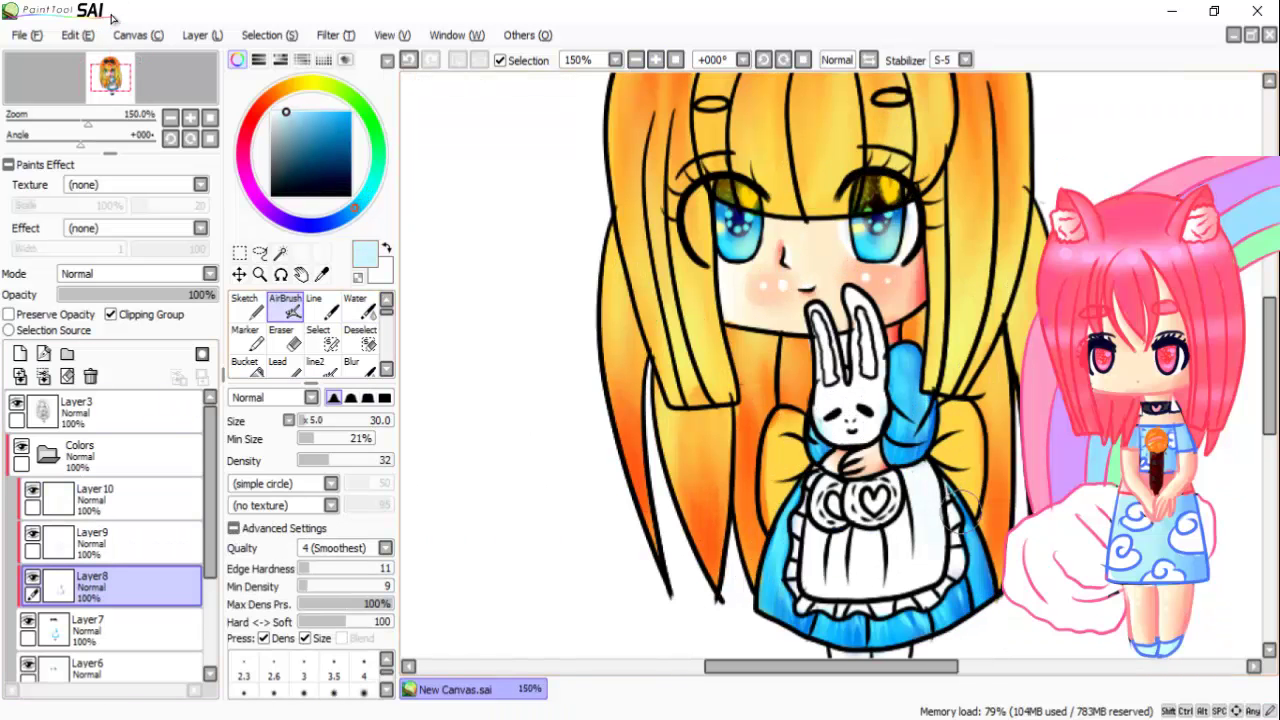
left_click_drag(897, 578, 855, 546)
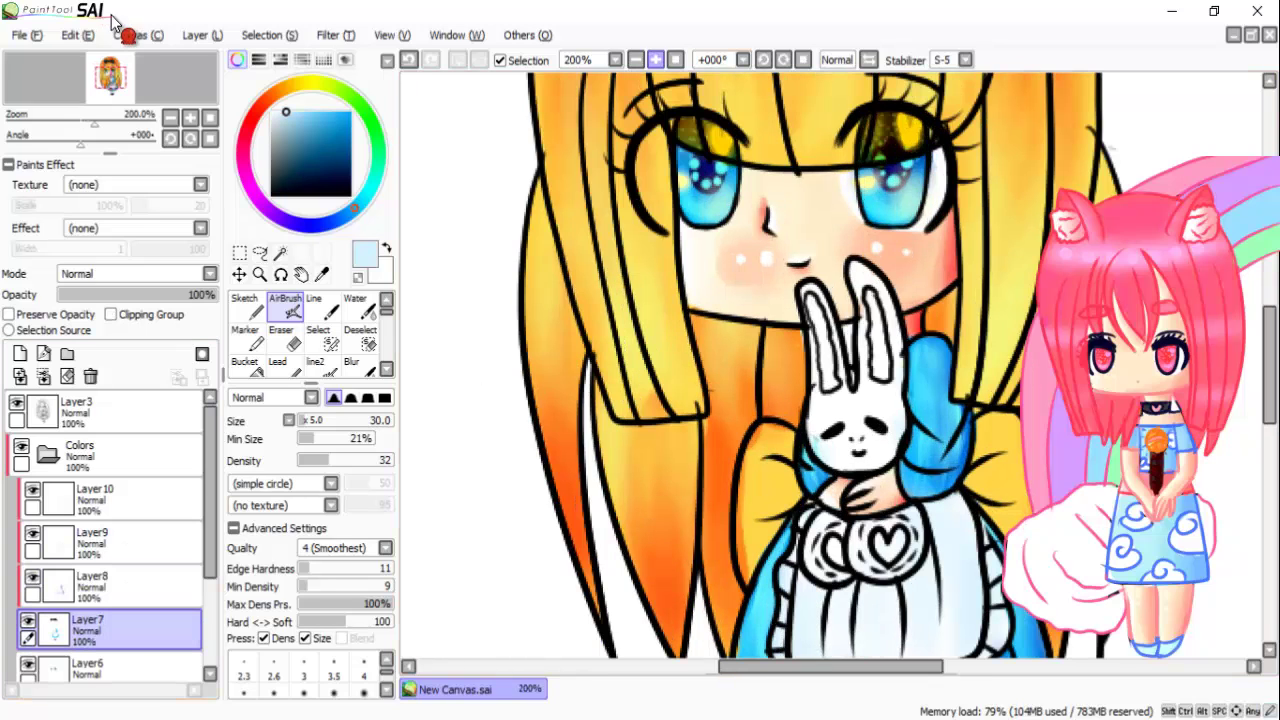
key("Page_Up")
key("Down")
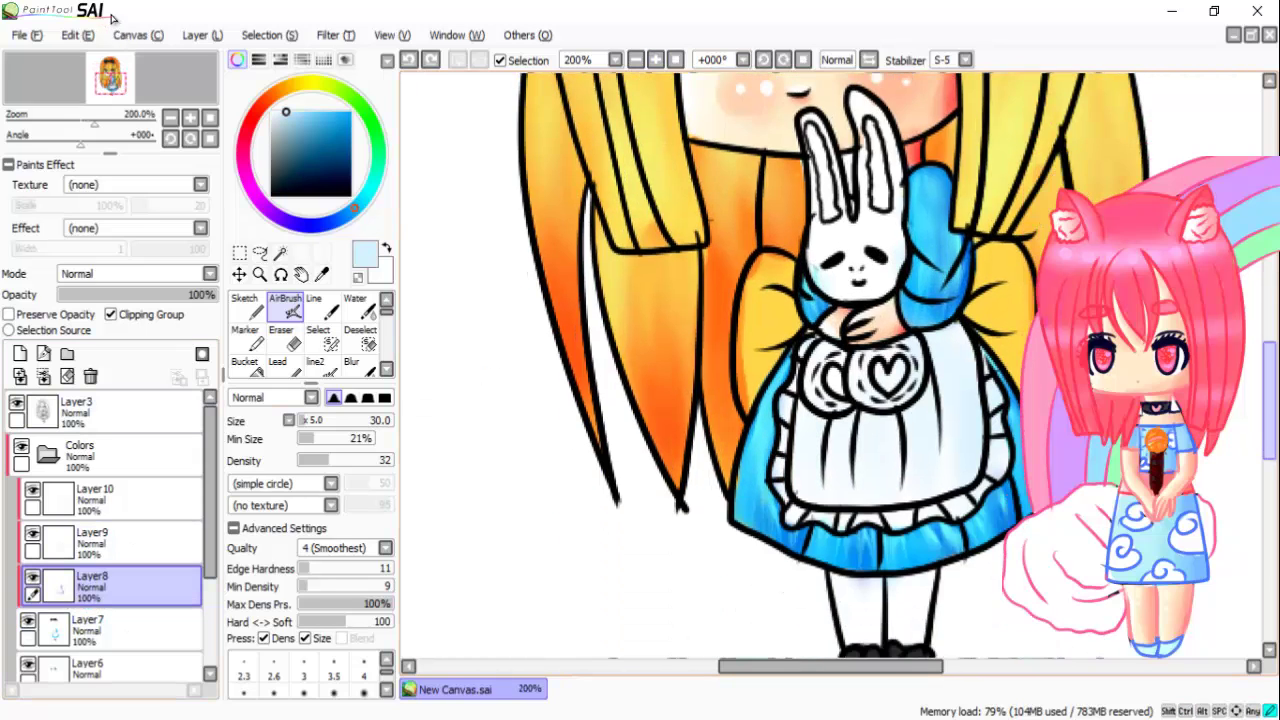
Step: Colour the bunny's inner ears and the hearts on its paws pink on Layer7 with the Sketch brush at size 12
key("Up")
key("Up")
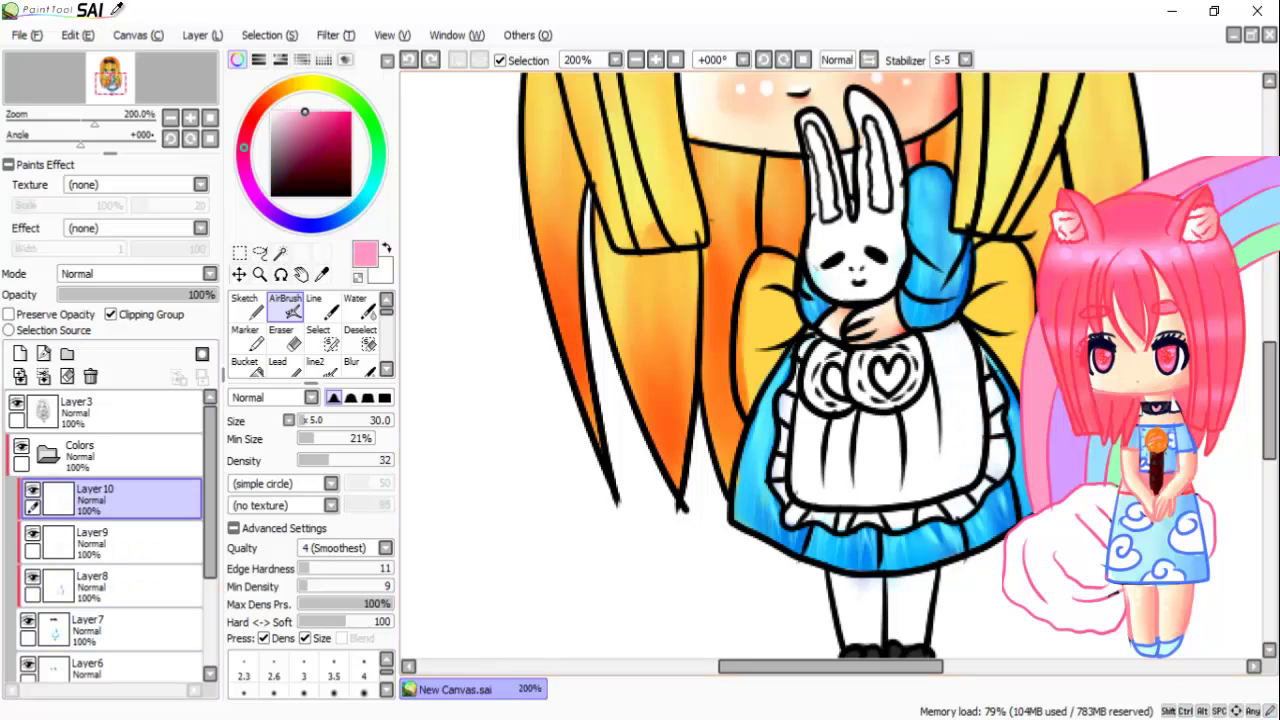
key("Down")
key("Down")
key("Down")
key("1")
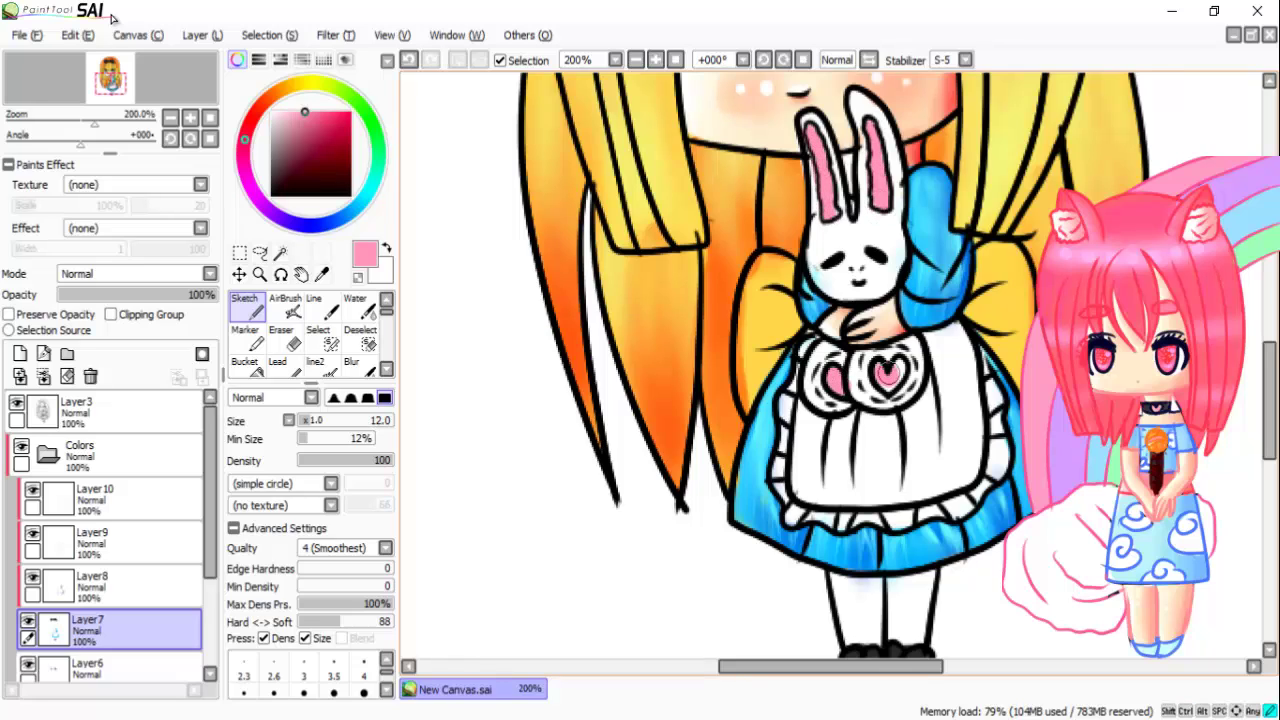
Step: Airbrush pale blue shading along the edges and folds of the apron on Layer8 at size 30
key("Up")
key("2")
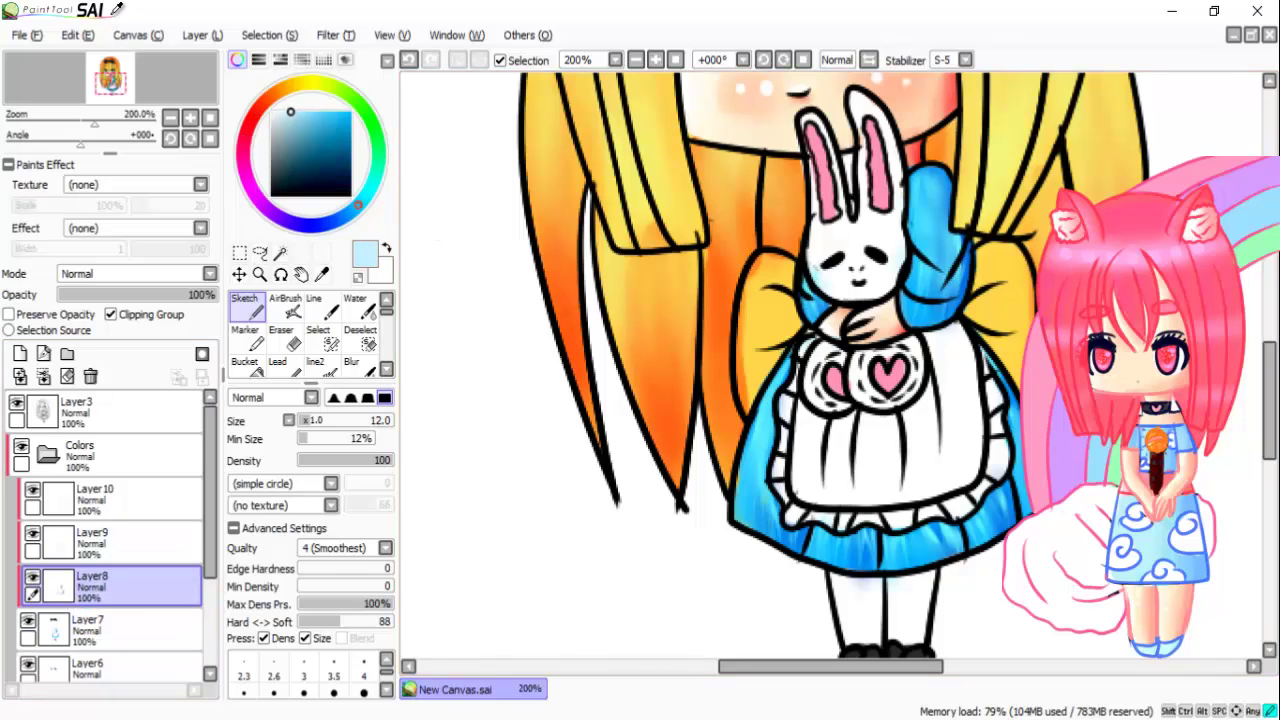
mouse_move(947, 352)
left_mouse_down()
mouse_move(983, 346)
mouse_move(966, 490)
left_mouse_up()
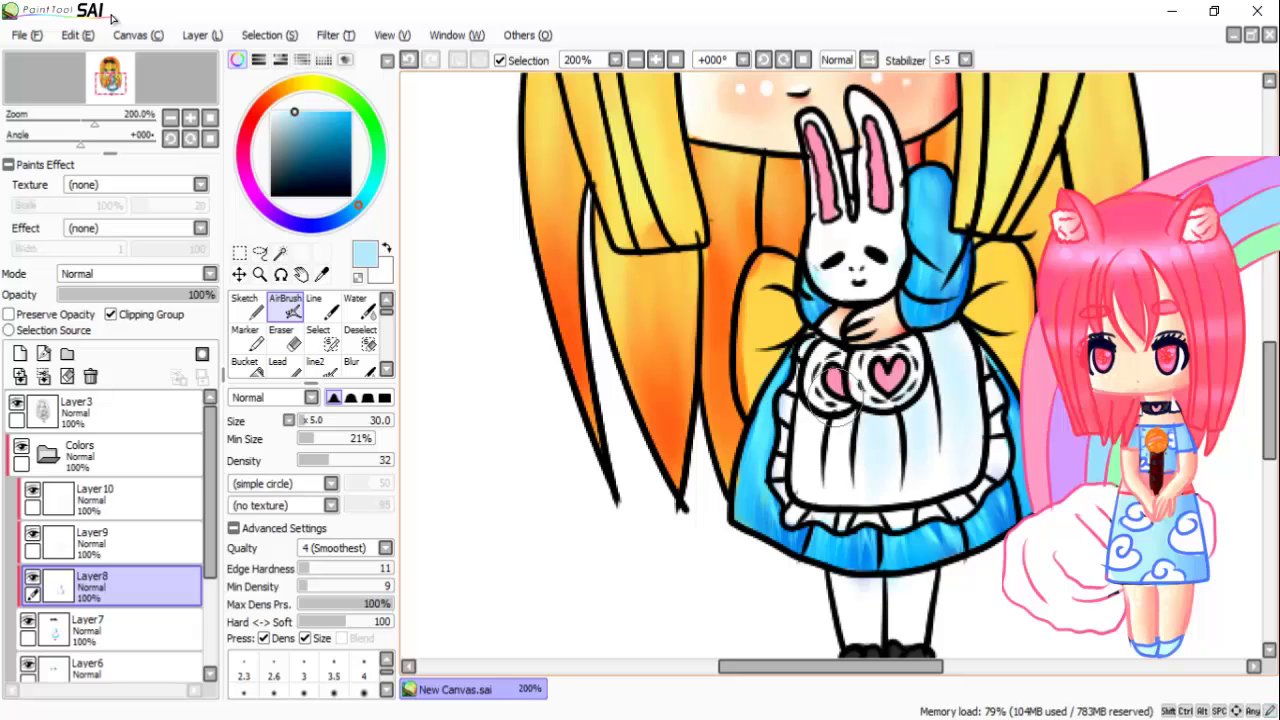
key("ctrl+plus")
Step: Erase blue overspill from the bunny's paws and airbrush pale blue shading on the apron frill on Layer8 at size 15
key("e")
key("Up")
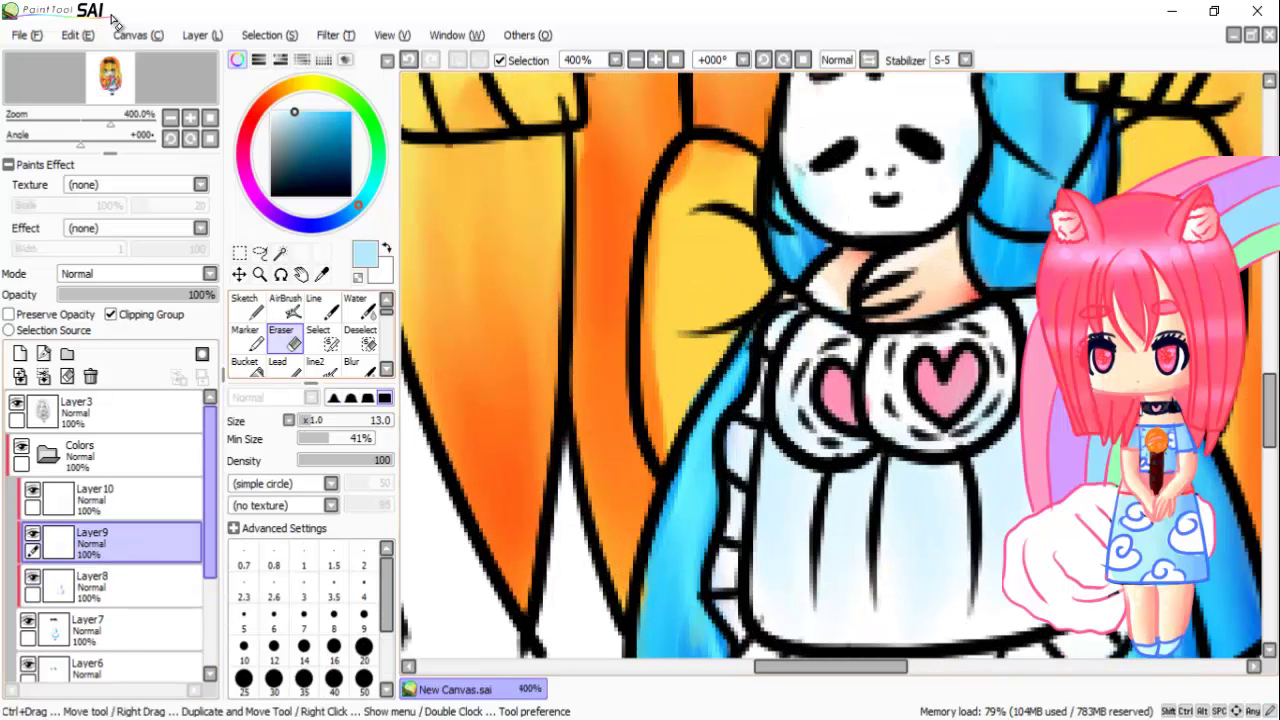
key("Up")
key("Down")
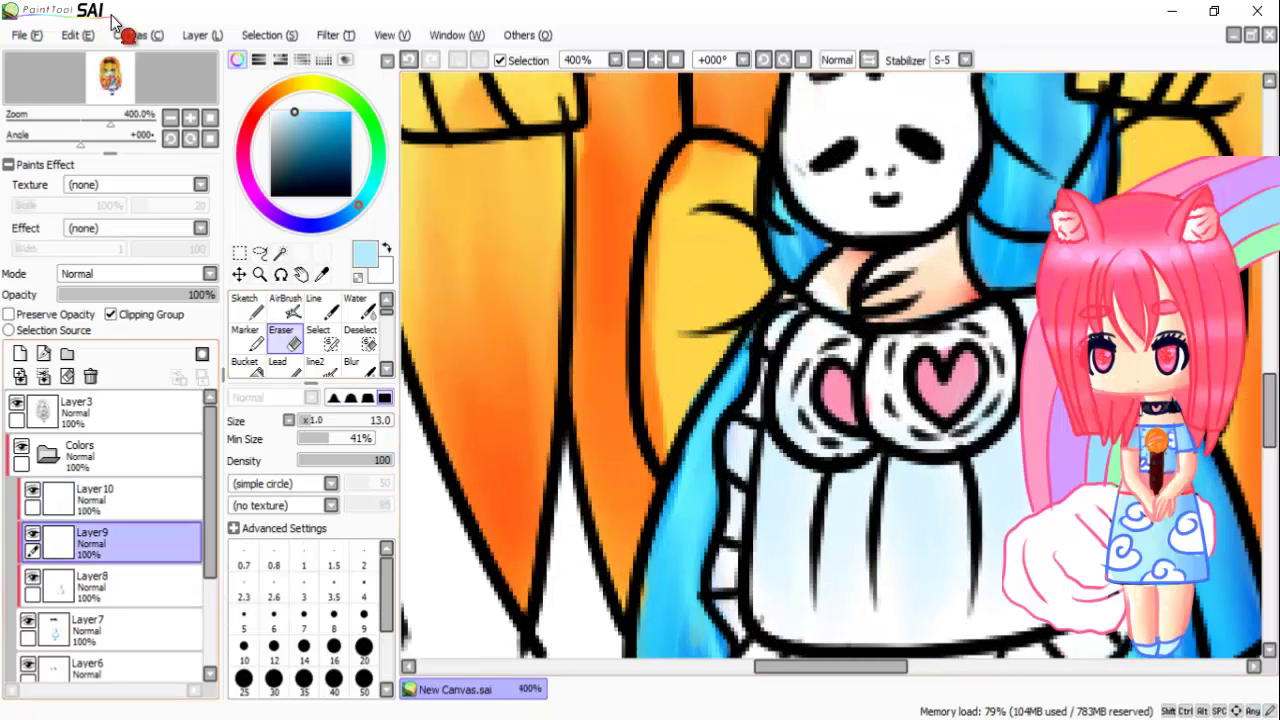
key("Down")
key("v")
scroll(830, 366, "down", 3)
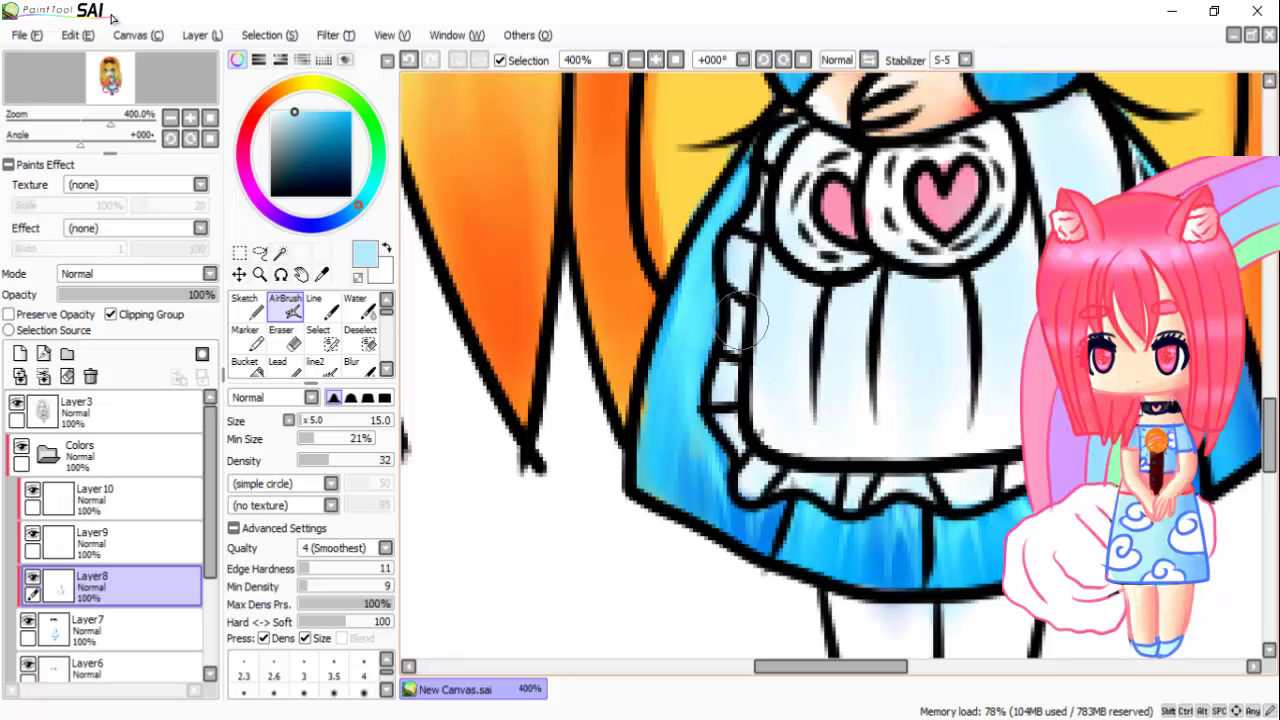
Step: Airbrush deeper blue shading on the apron at size 15 on Layer9, reducing the brush to size 4 for the frill
left_click(90, 540)
left_click(1080, 160, "alt")
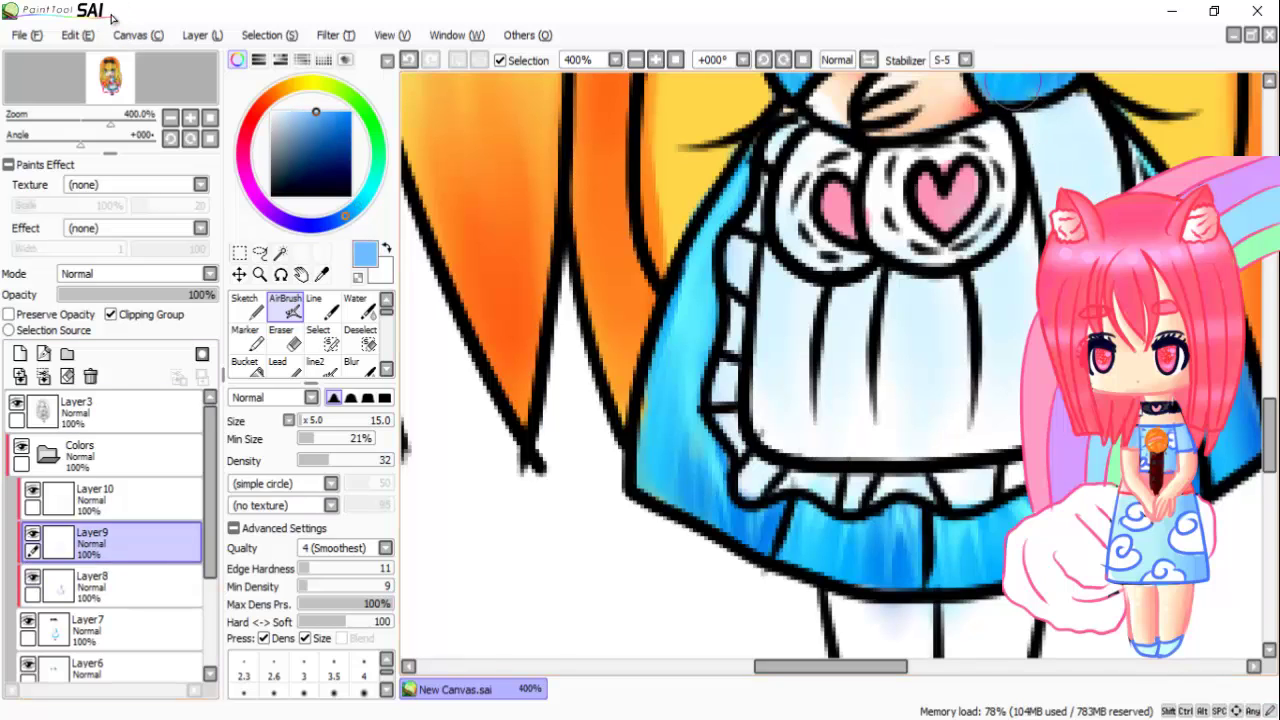
mouse_move(1080, 160)
left_mouse_down()
mouse_move(1073, 105)
mouse_move(1013, 213)
mouse_move(941, 280)
mouse_move(927, 330)
mouse_move(892, 292)
mouse_move(802, 280)
mouse_move(763, 380)
left_mouse_up()
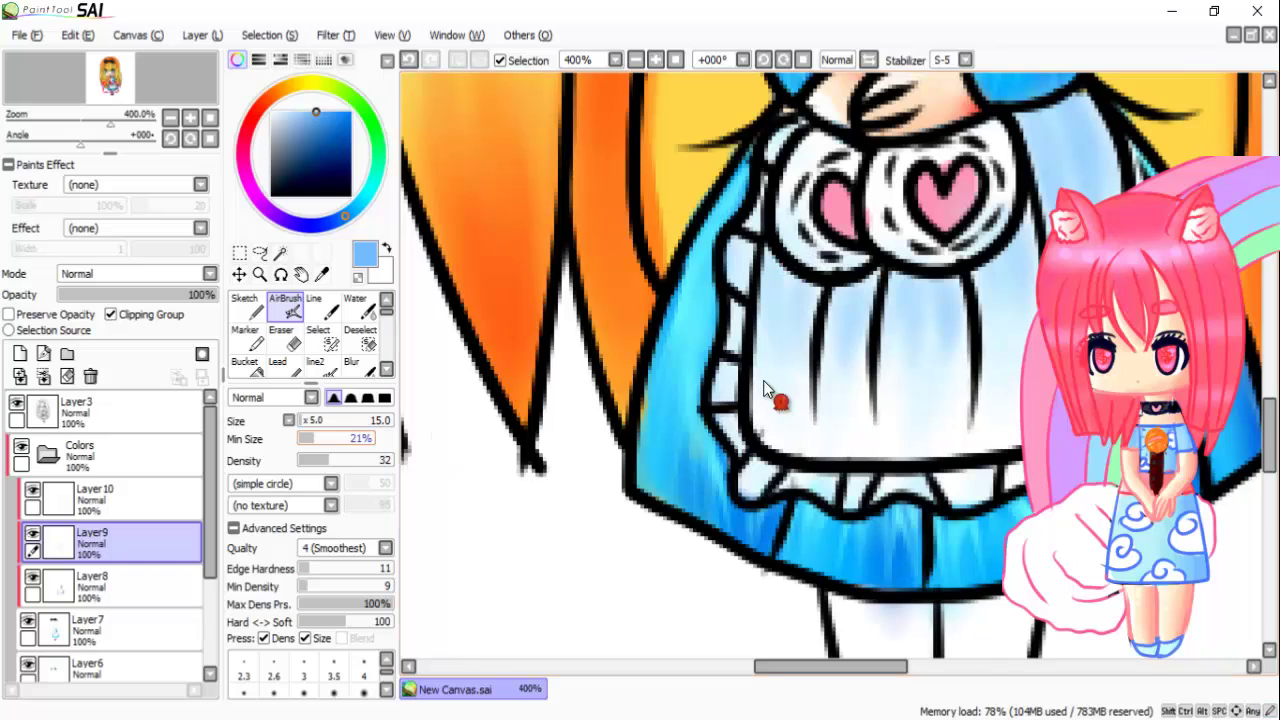
key("bracketleft")
key("bracketleft")
key("bracketleft")
key("bracketleft")
key("bracketleft")
key("bracketleft")
key("bracketleft")
key("bracketleft")
key("bracketleft")
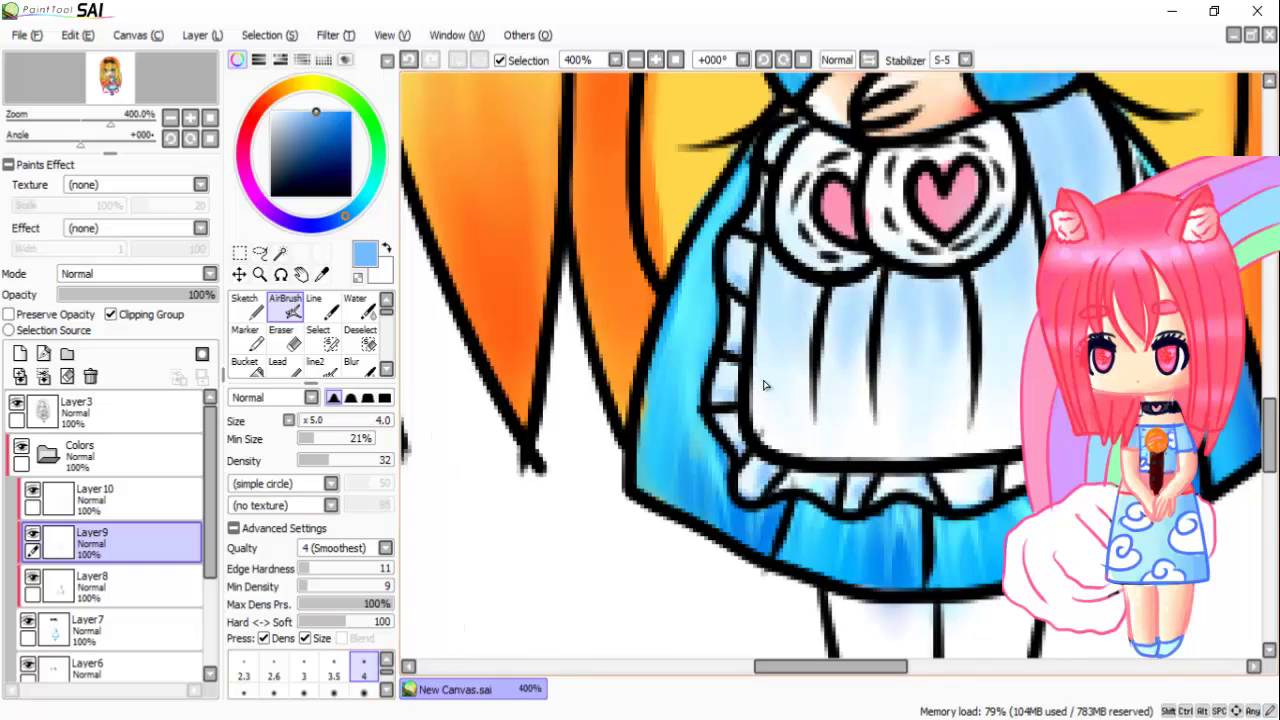
Step: Airbrush light blue over the apron's folds on Layer9 at size 30
scroll(763, 380, "down", 4)
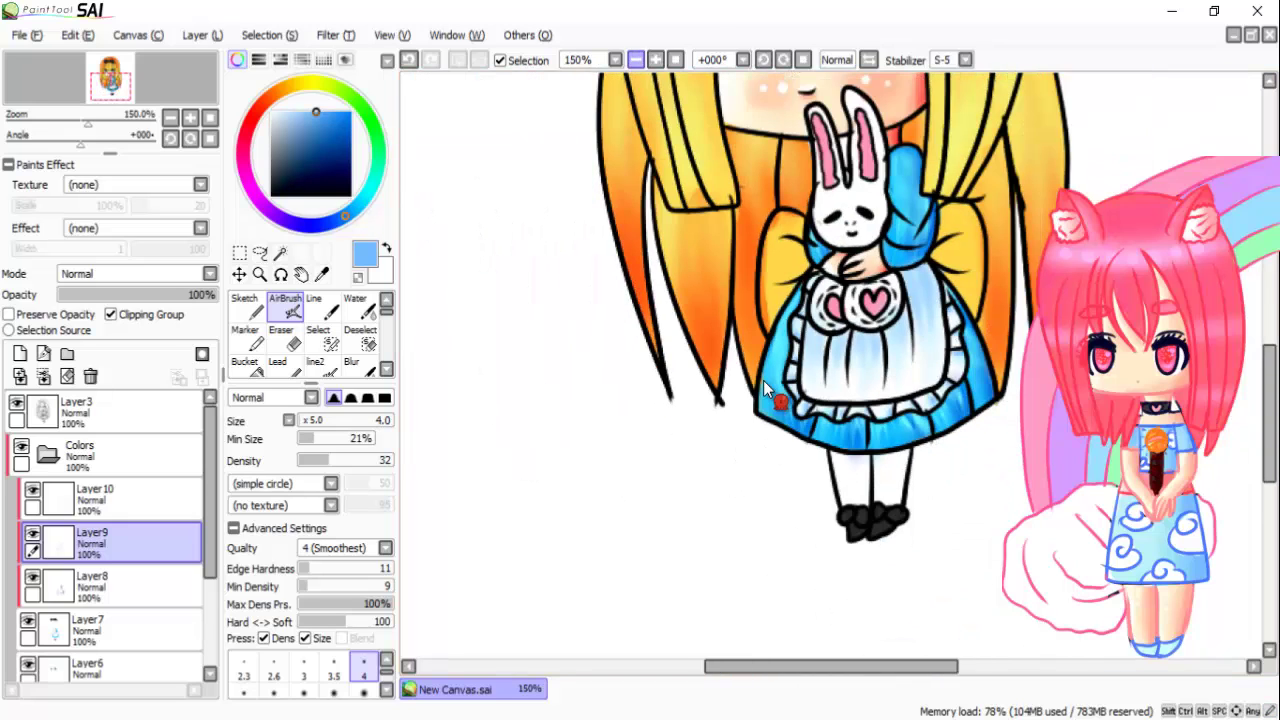
scroll(763, 380, "up", 2)
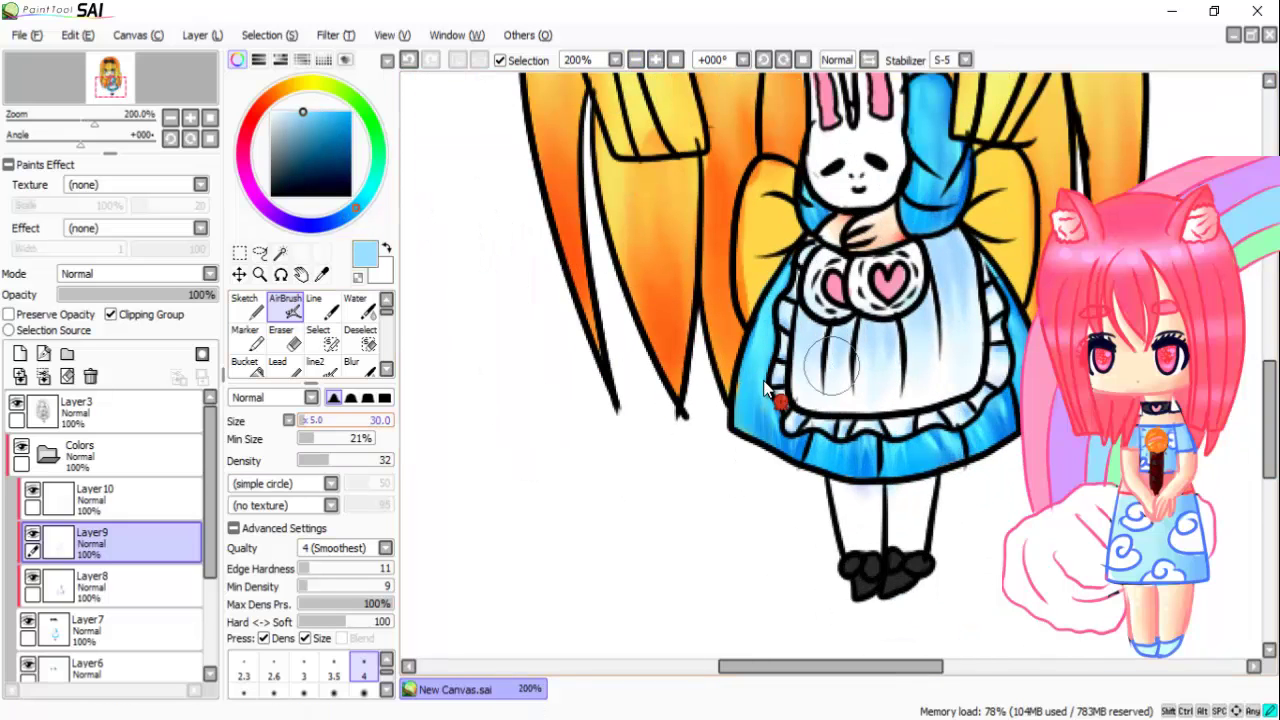
key("bracketright")
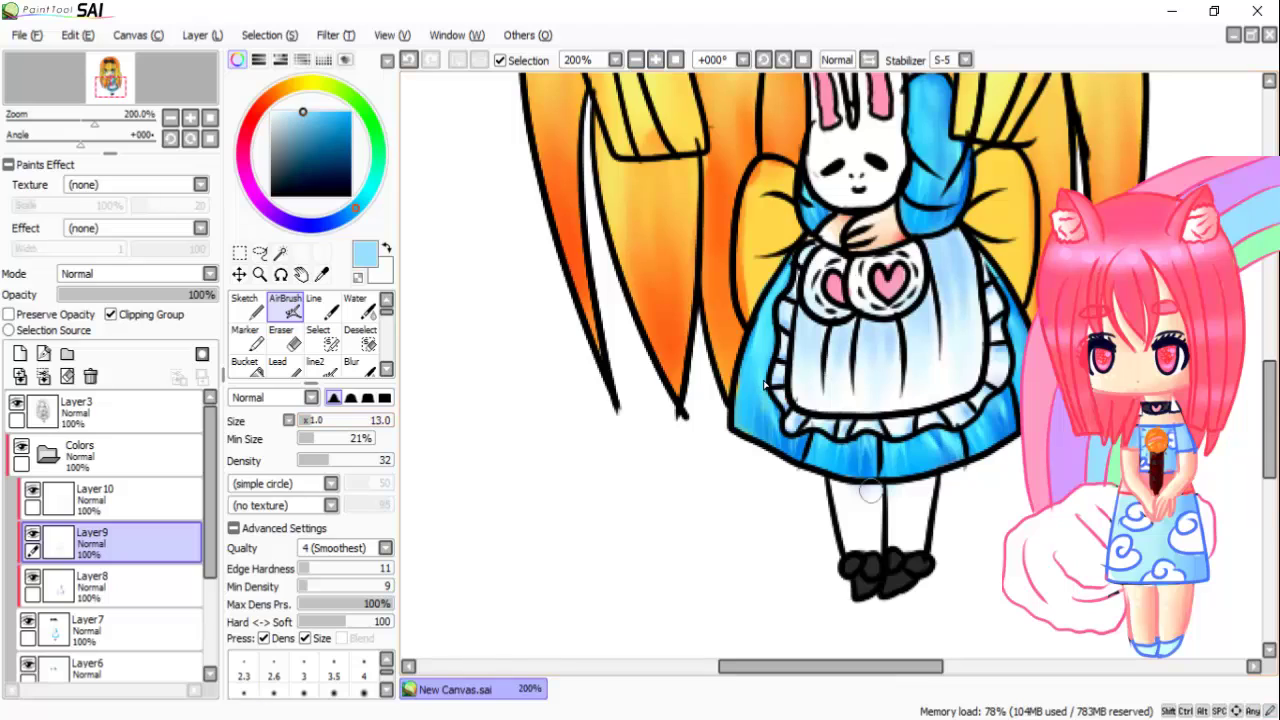
Step: Undo the leg strokes made on Layer9 and airbrush light blue shading down both legs at size 13, starting on Layer8
left_click_drag(870, 490, 880, 545)
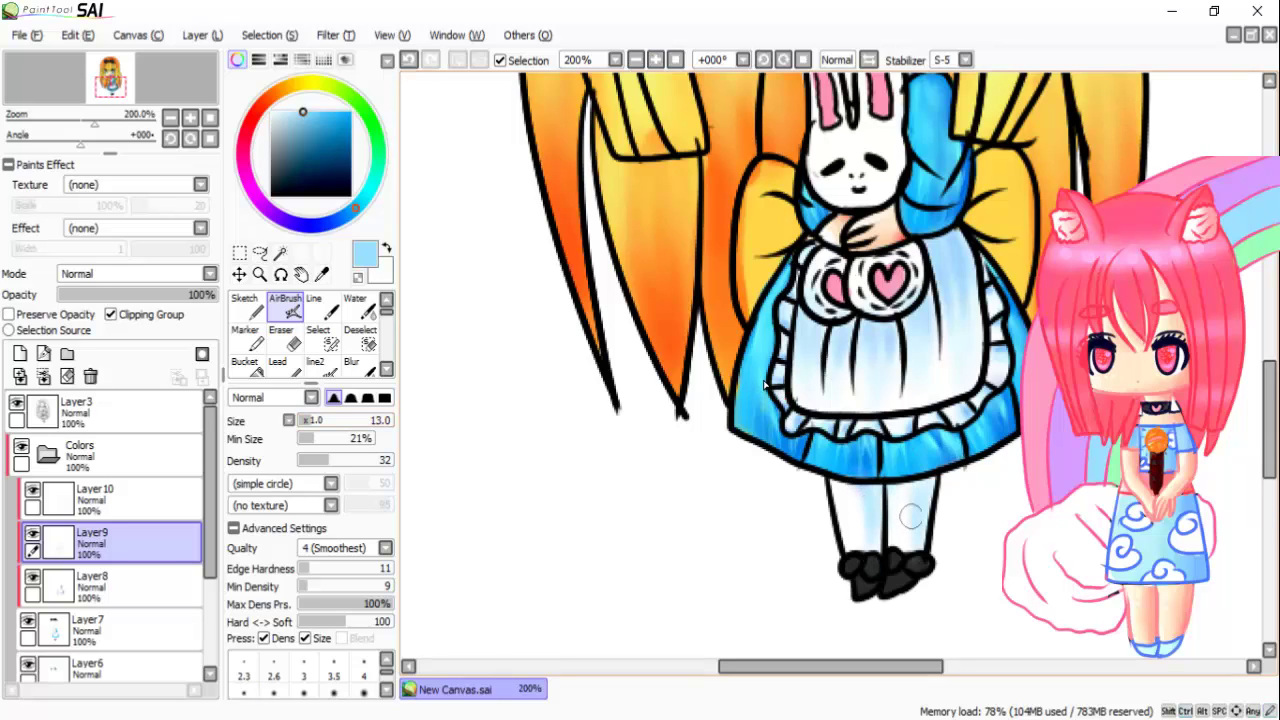
key("ctrl+z")
key("ctrl+z")
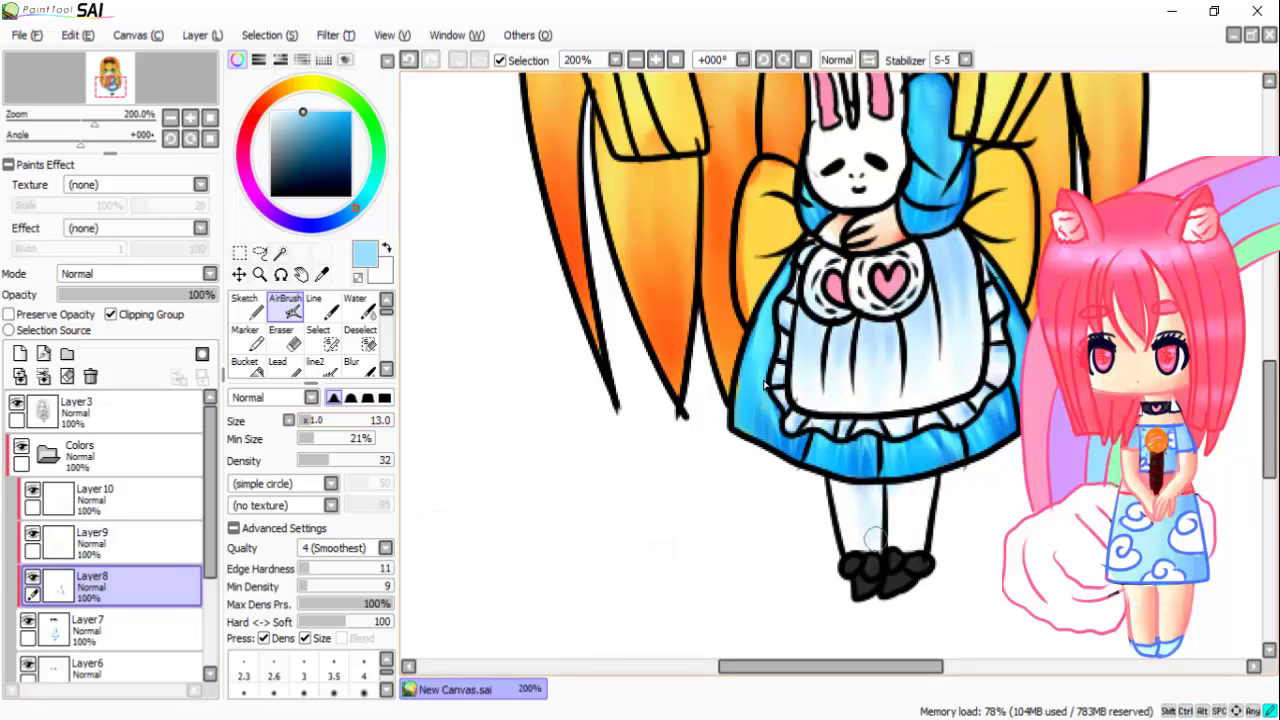
key("ctrl+z")
left_click(870, 475, "alt")
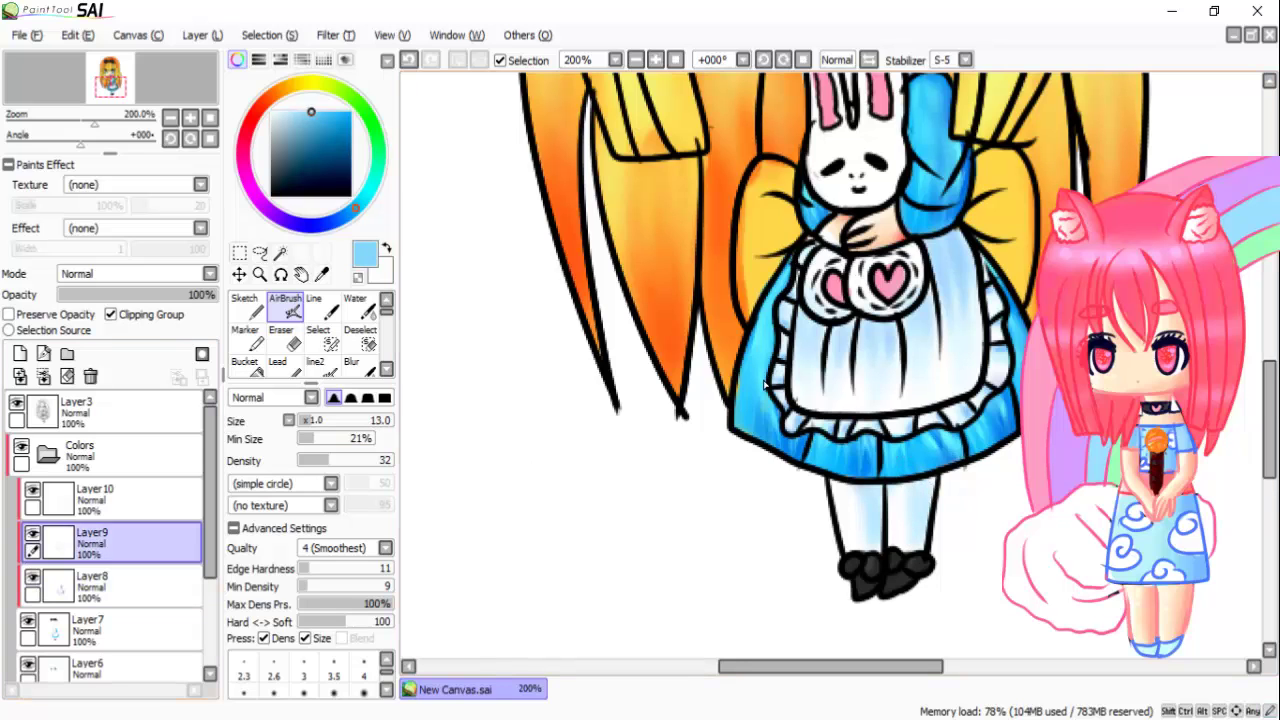
Step: Airbrush pale pink shading on the bunny's ears and paws on Layer8 at size 13, cleaning the hearts with the Eraser
scroll(763, 380, "up", 5)
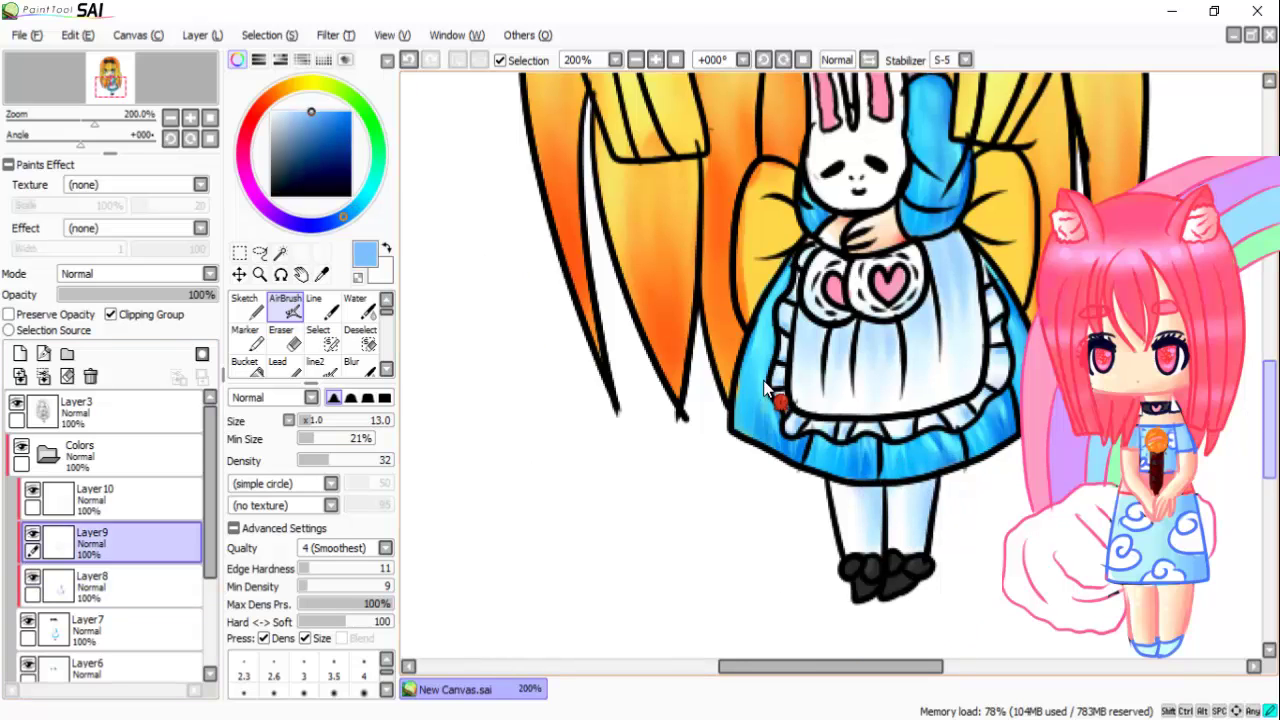
left_click(765, 385, "alt")
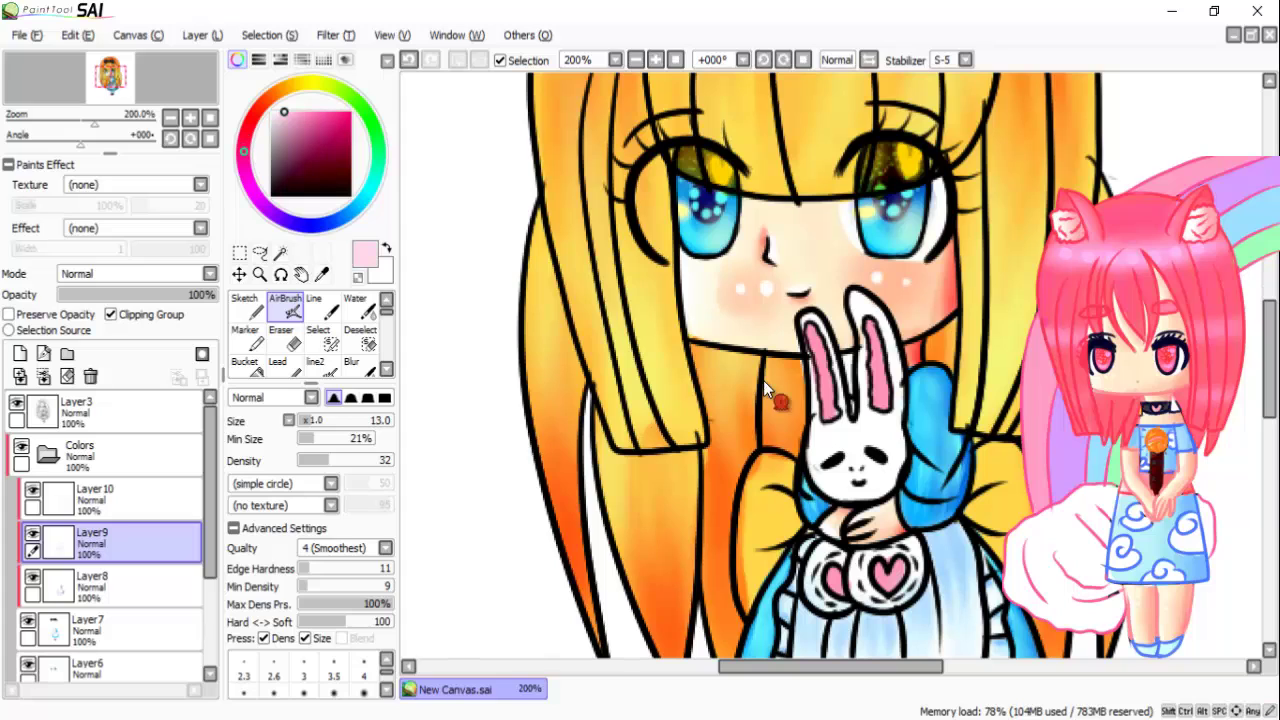
left_click(763, 380, "ctrl")
key("ctrl+plus")
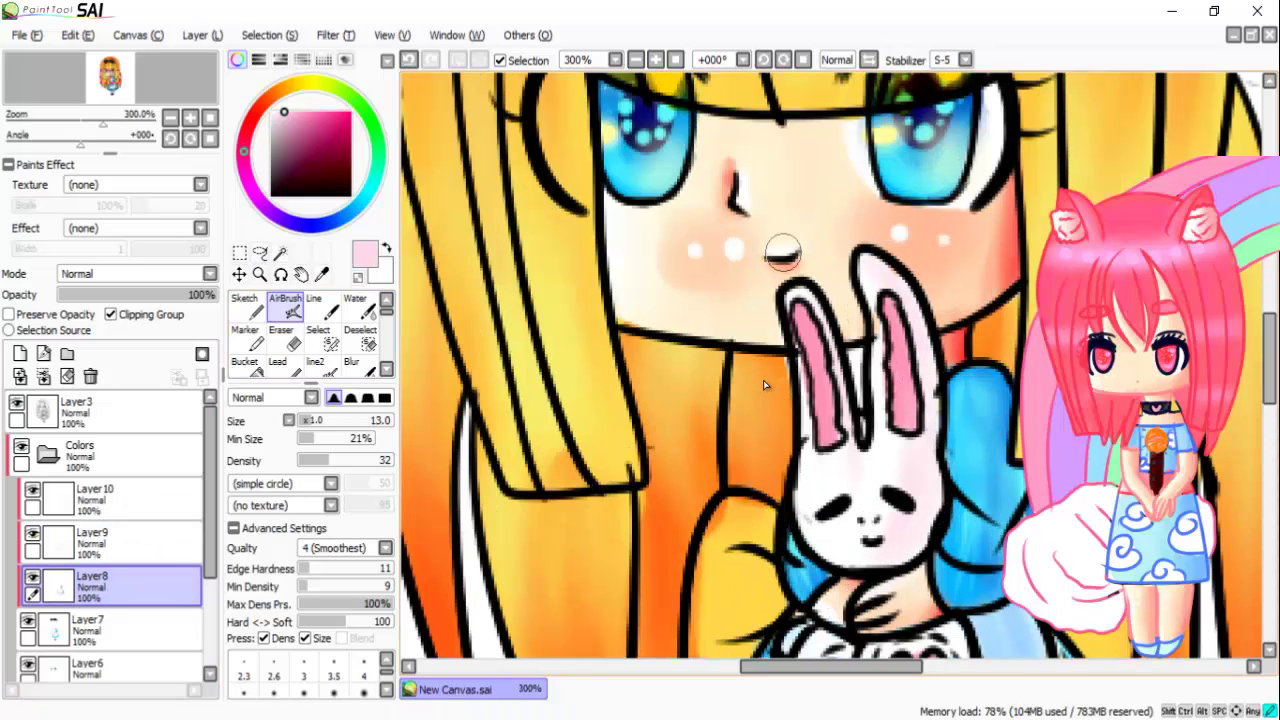
scroll(763, 380, "down", 4)
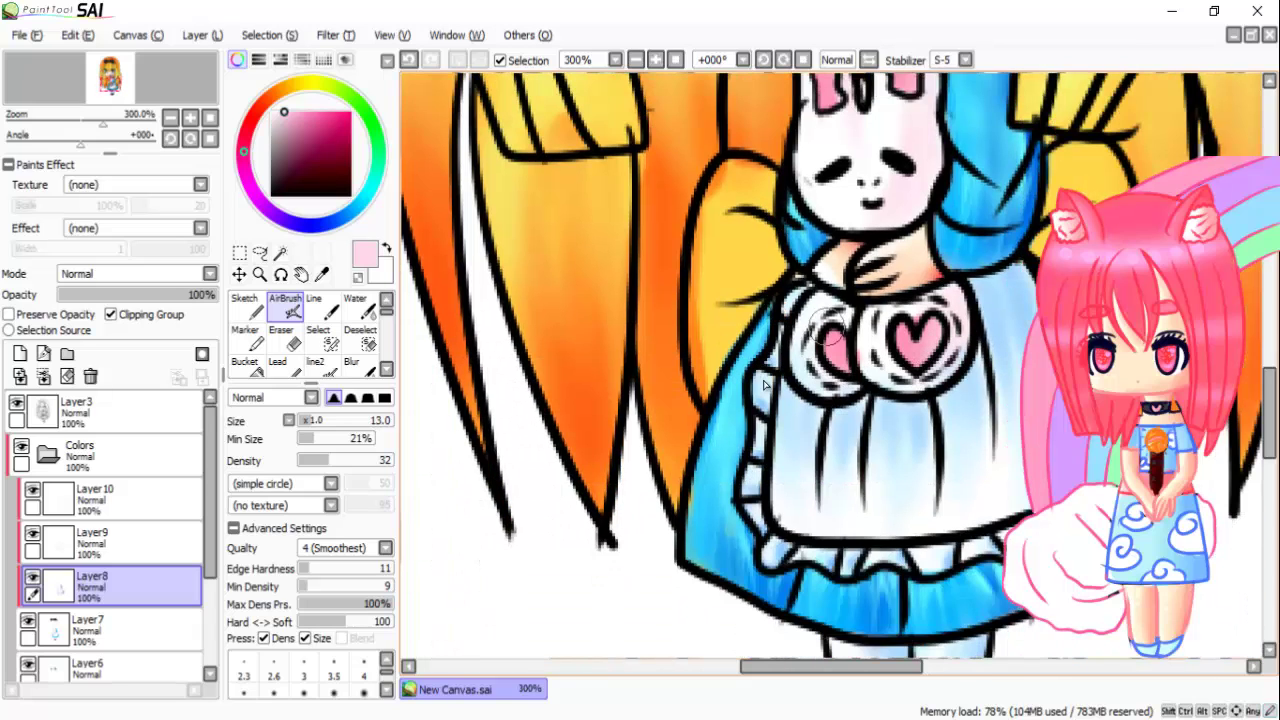
key("e")
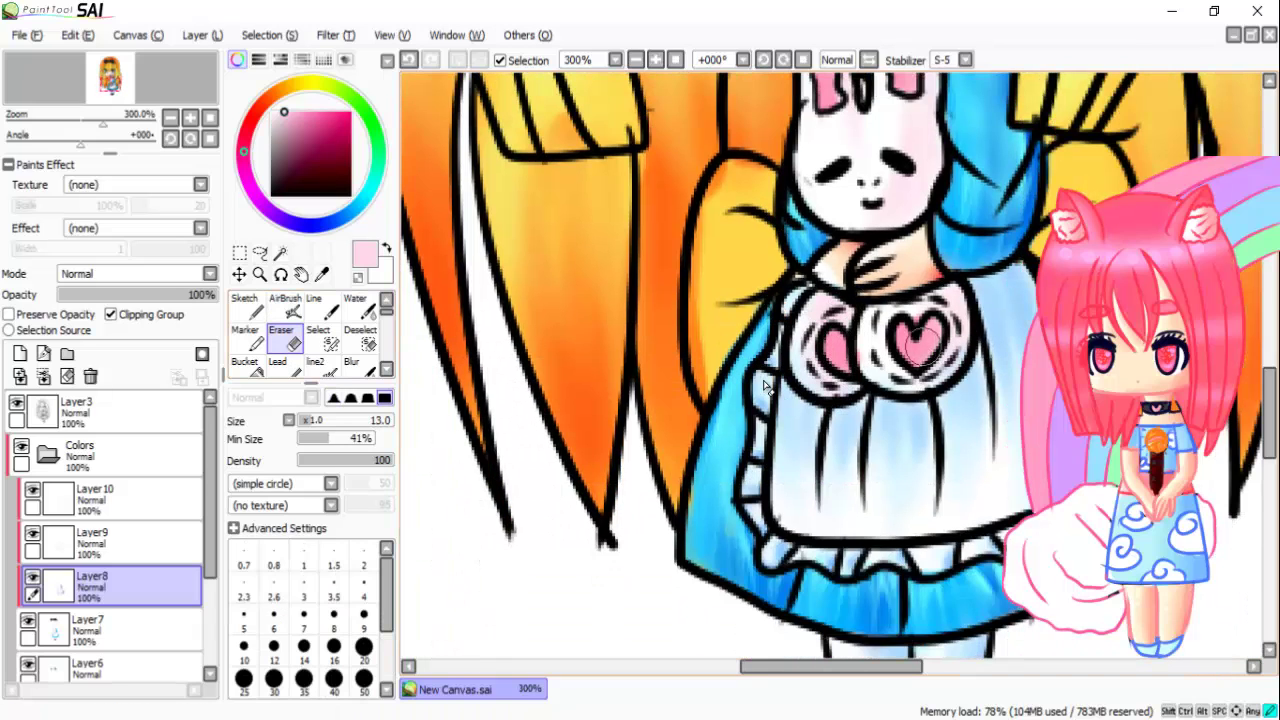
Step: Airbrush deeper pink shading on the bunny's ears, face and paws at size 13 on Layer8, continuing on Layer9
scroll(763, 385, "up", 4)
key("a")
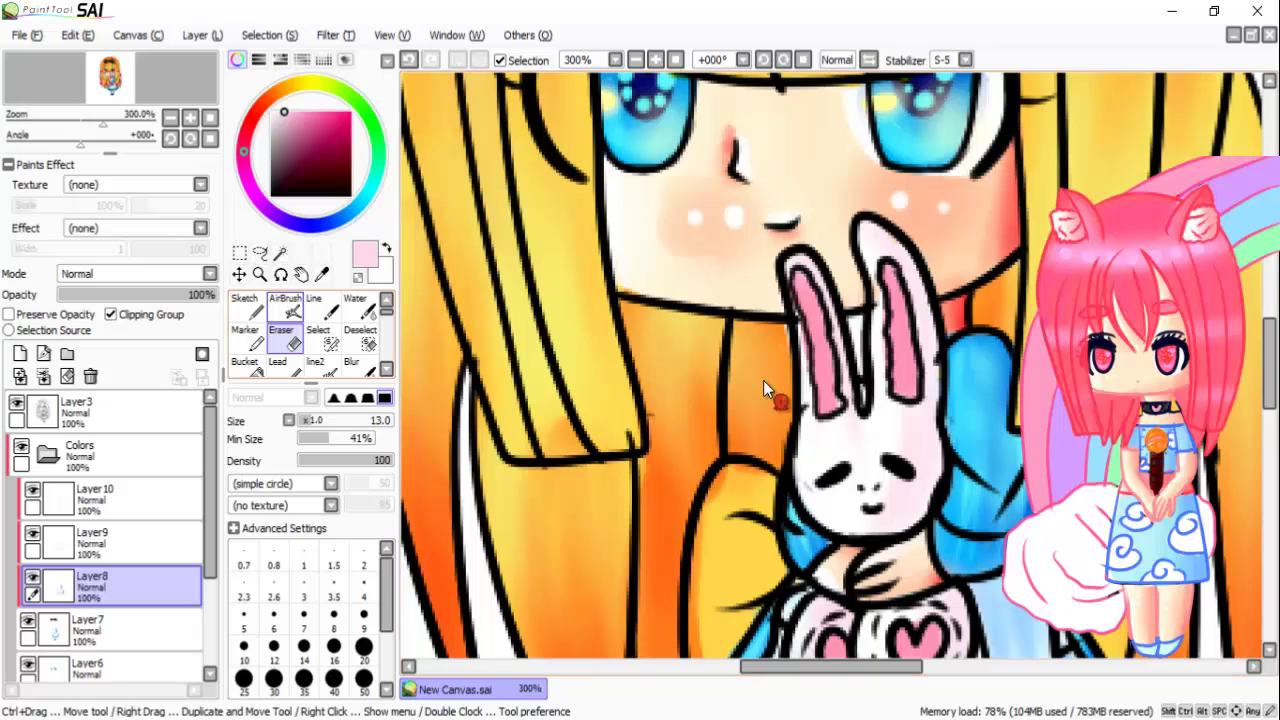
key("a")
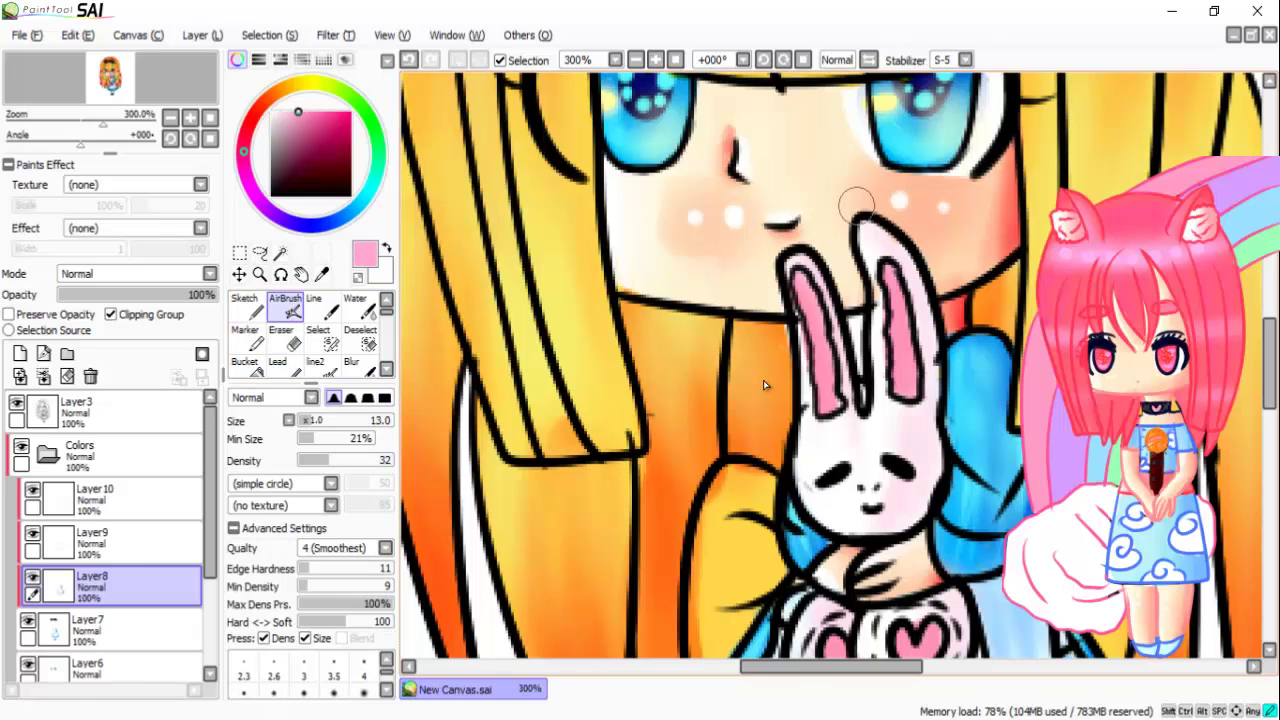
scroll(763, 380, "down", 4)
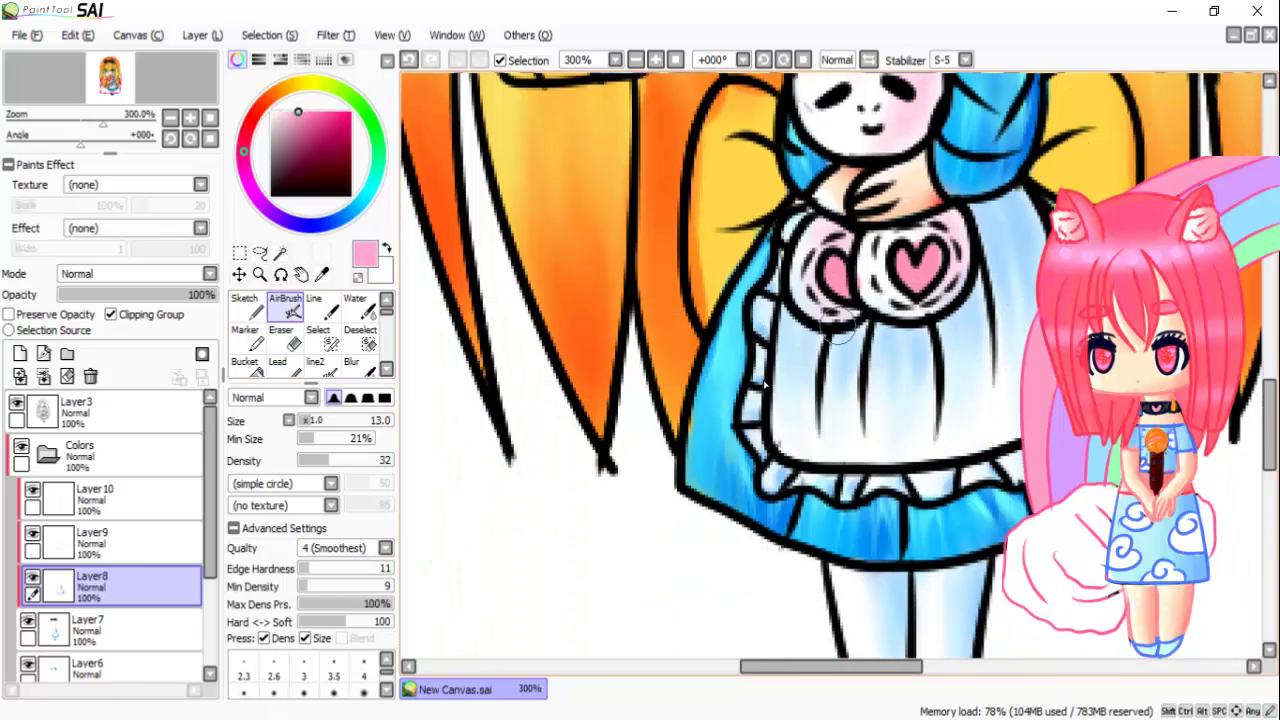
left_click(763, 378, "ctrl")
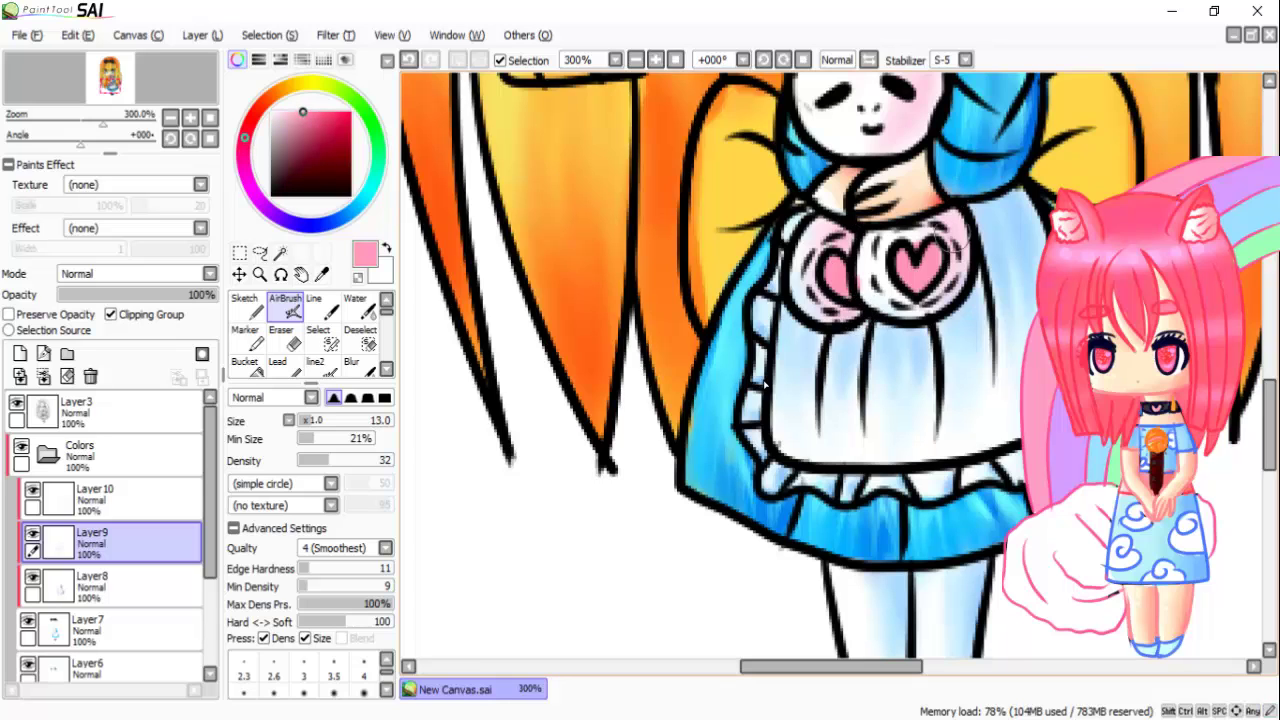
scroll(763, 385, "up", 4)
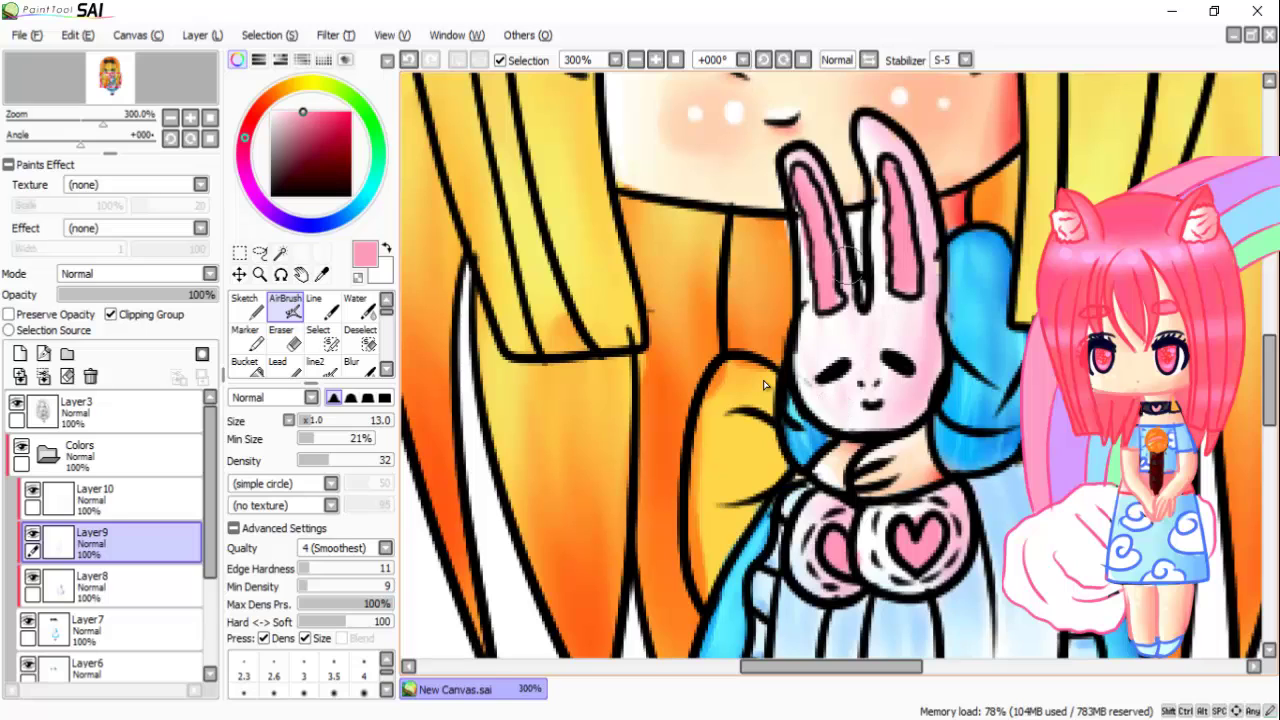
Step: Airbrush black shading on the hair bow and the shoes at size 13 on Layer8
key("minus")
key("minus")
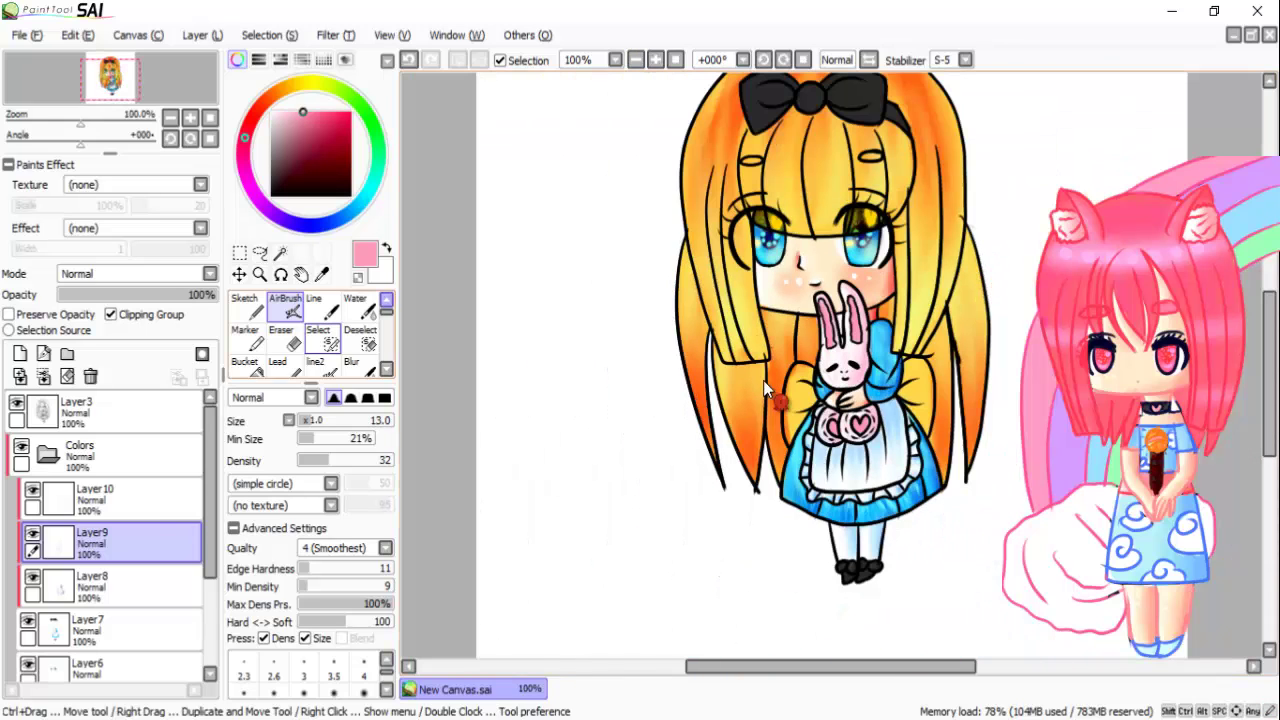
left_click(763, 380, "alt")
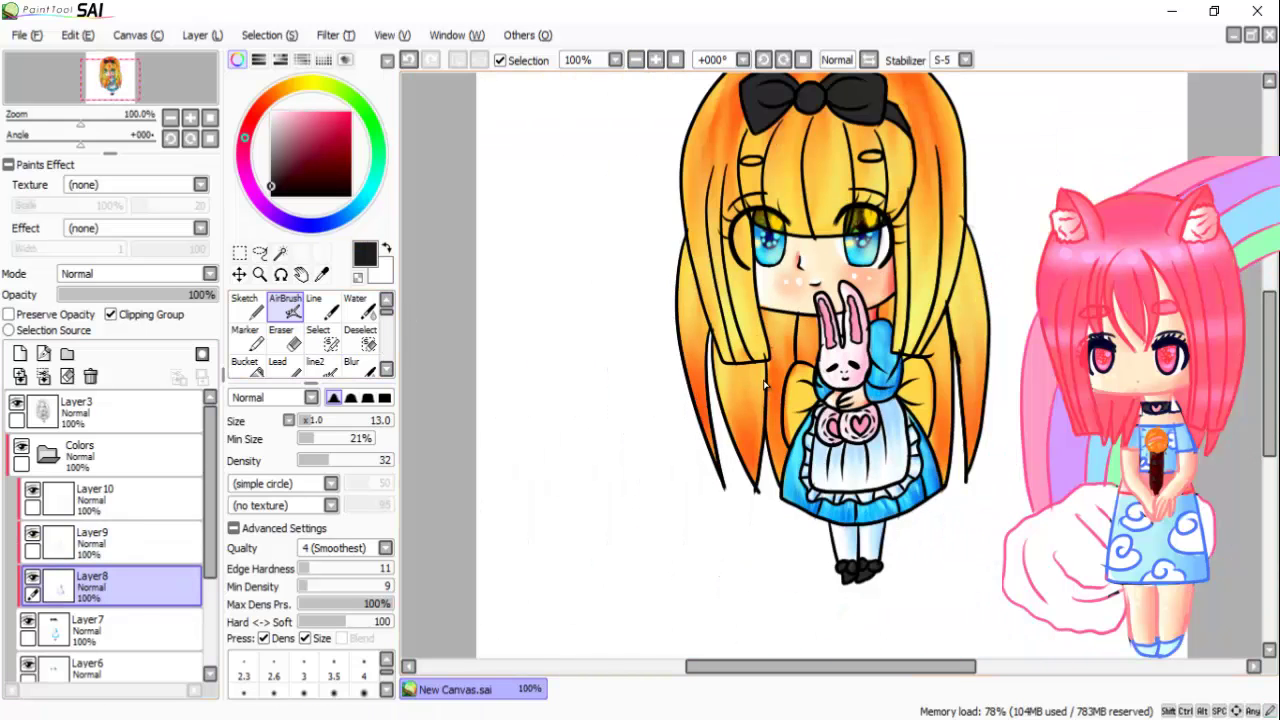
key("plus")
key("plus")
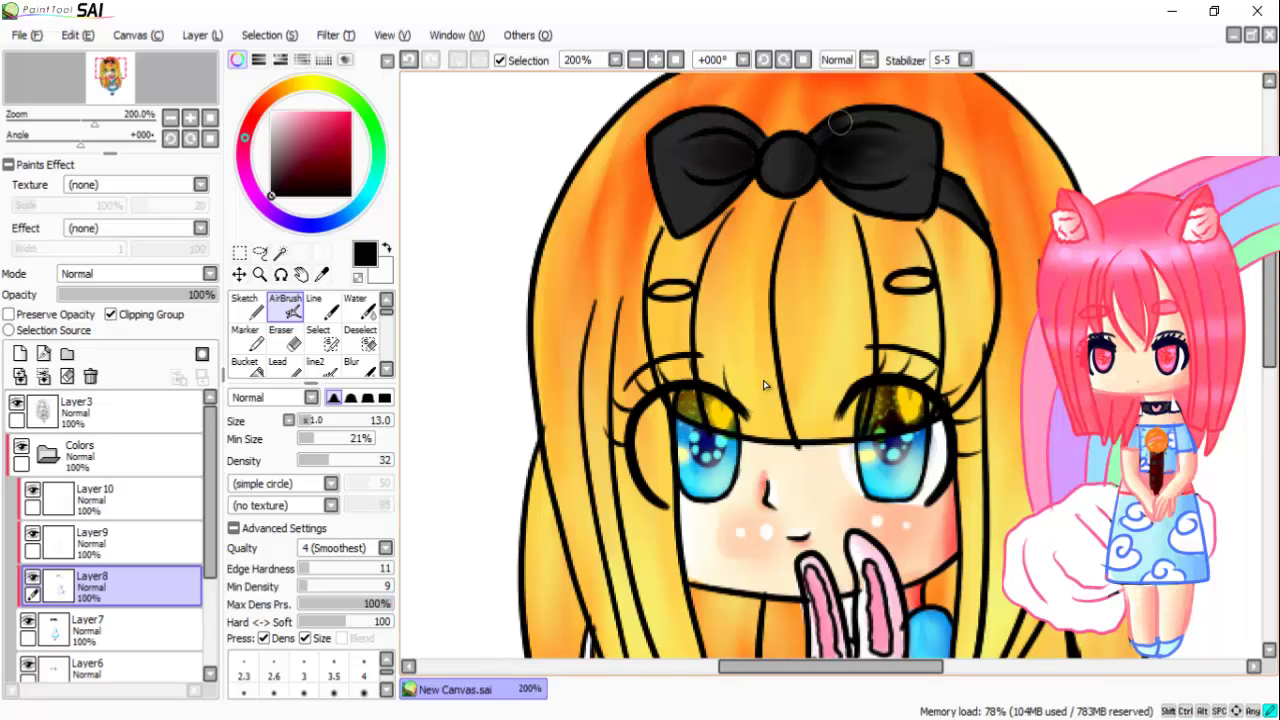
scroll(764, 387, "down", 5)
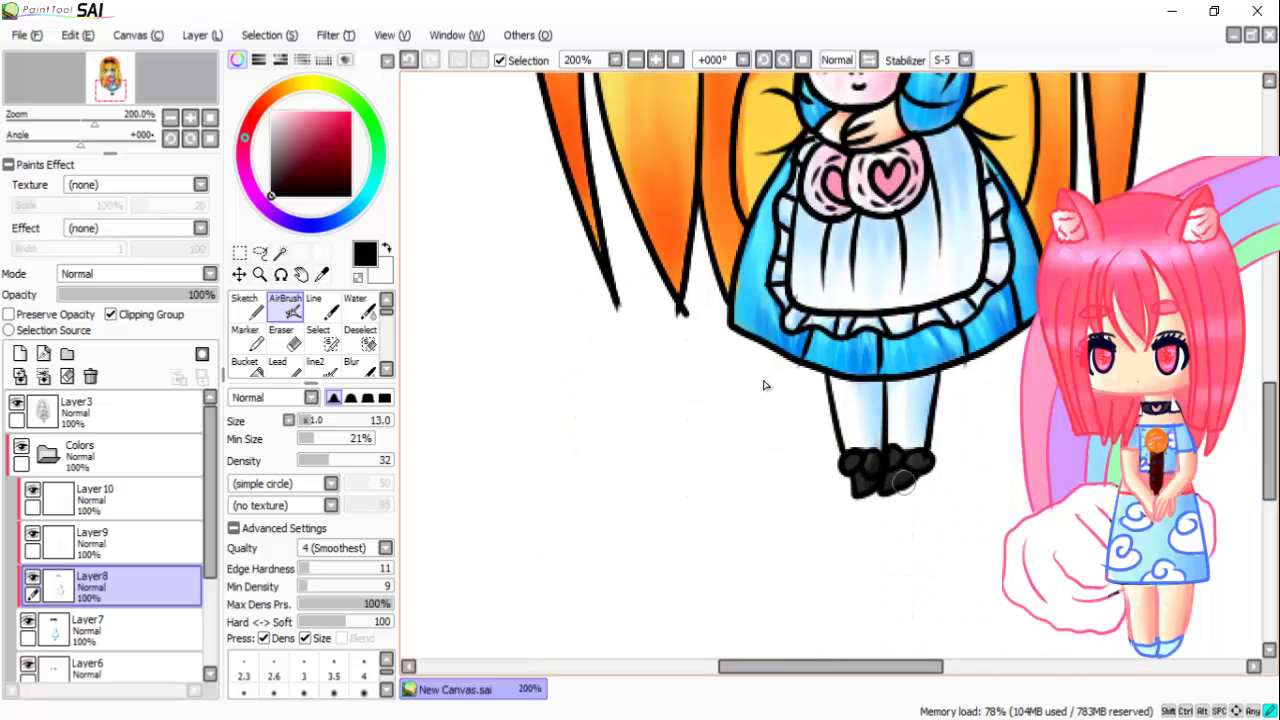
scroll(764, 386, "up", 5)
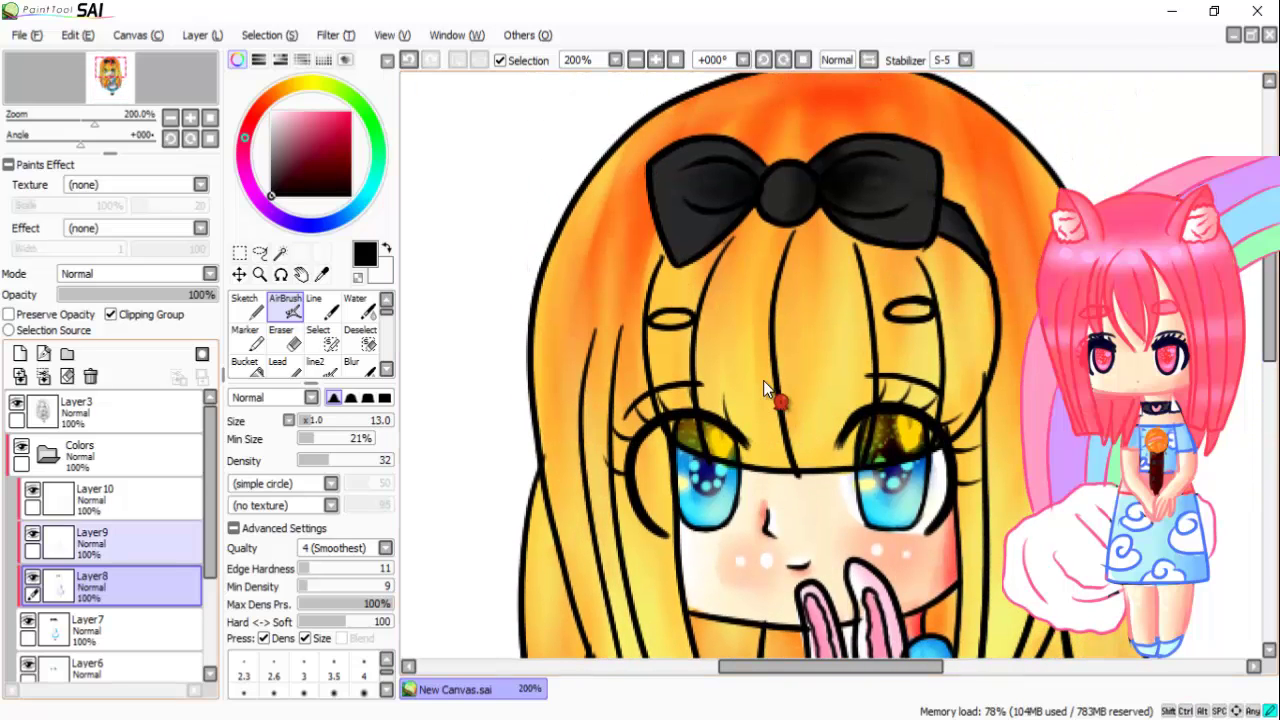
Step: Airbrush soft pale yellow highlights across both loops and the knot of the black bow on Layer9, at size 31
left_click(764, 386, "ctrl+shift")
left_click(764, 386, "alt")
mouse_move(687, 150)
left_mouse_down()
mouse_move(680, 231)
mouse_move(726, 189)
left_mouse_up()
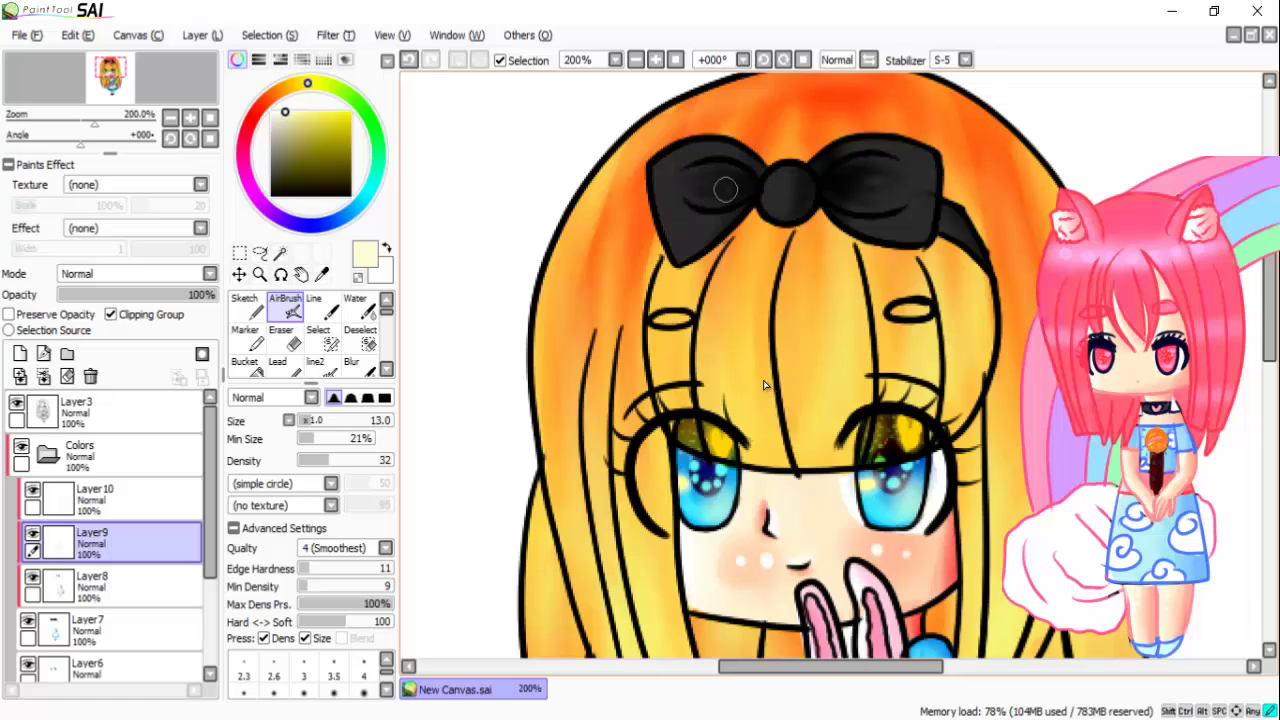
left_click(764, 388)
mouse_move(680, 150)
left_mouse_down()
mouse_move(730, 210)
mouse_move(688, 218)
mouse_move(754, 197)
mouse_move(745, 170)
mouse_move(714, 180)
left_mouse_up()
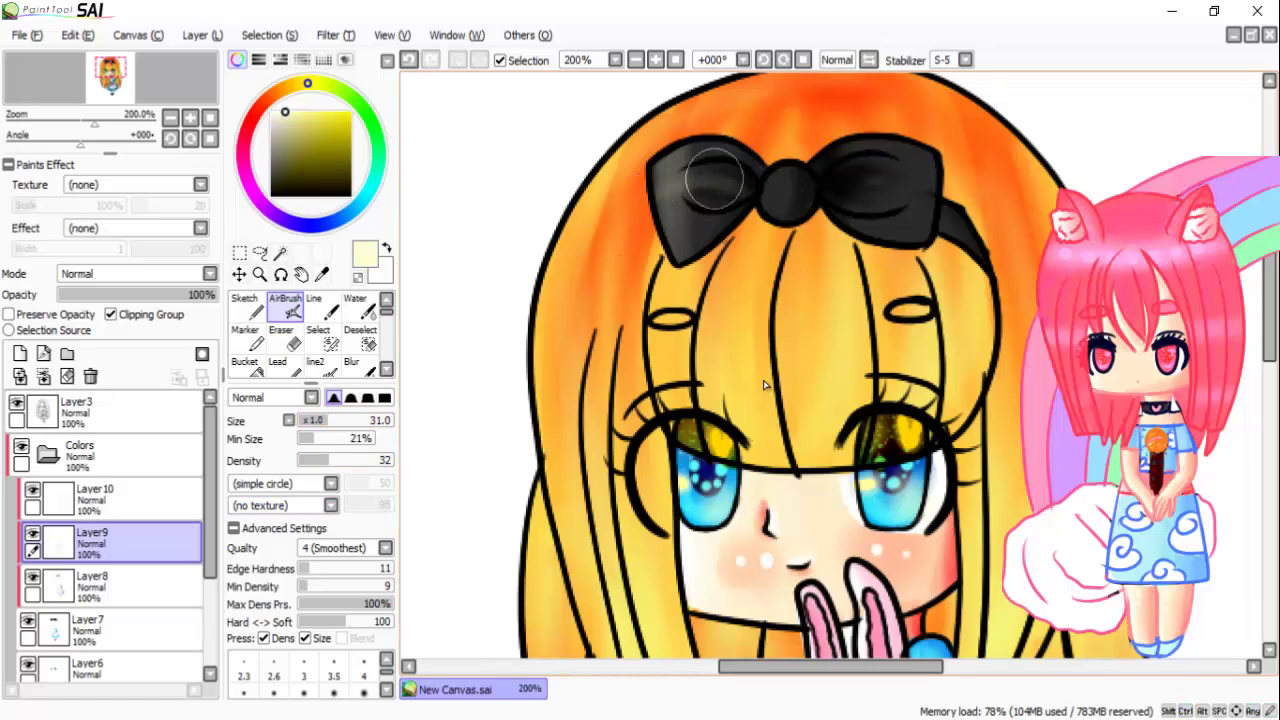
mouse_move(636, 200)
left_mouse_down()
mouse_move(715, 203)
mouse_move(738, 176)
left_mouse_up()
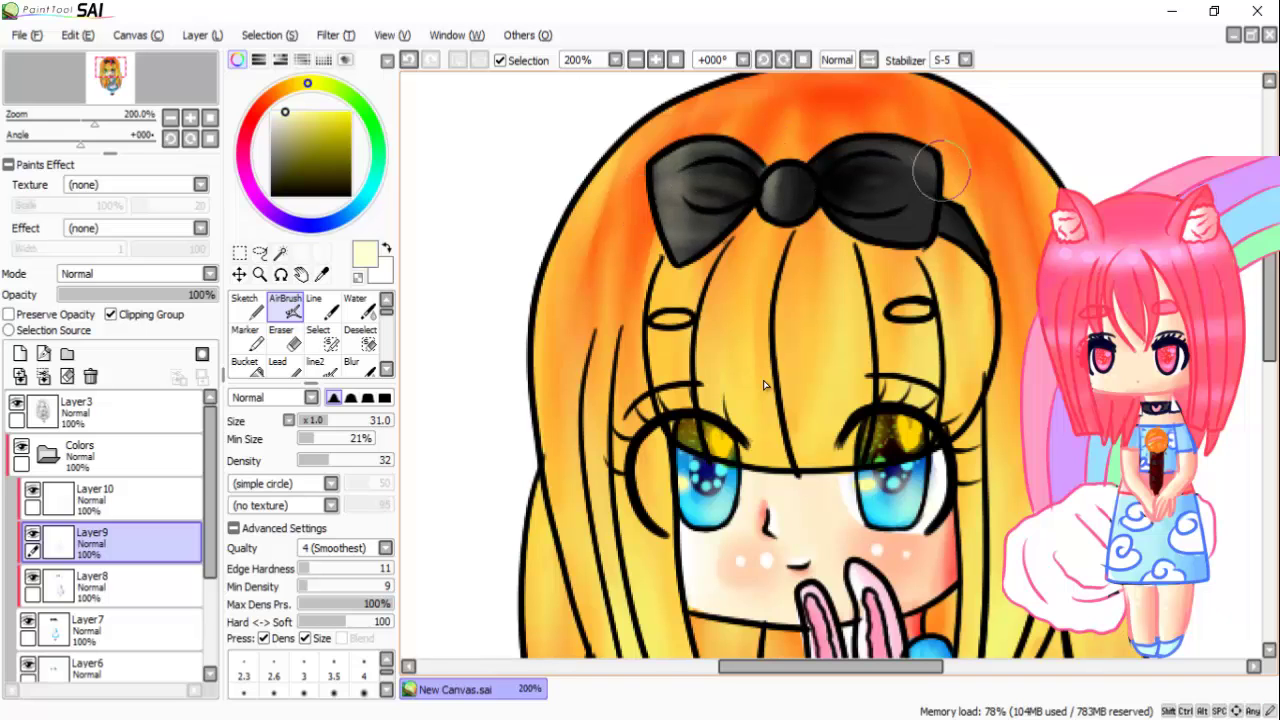
mouse_move(942, 170)
left_mouse_down()
mouse_move(908, 211)
mouse_move(842, 207)
mouse_move(924, 160)
mouse_move(935, 207)
left_mouse_up()
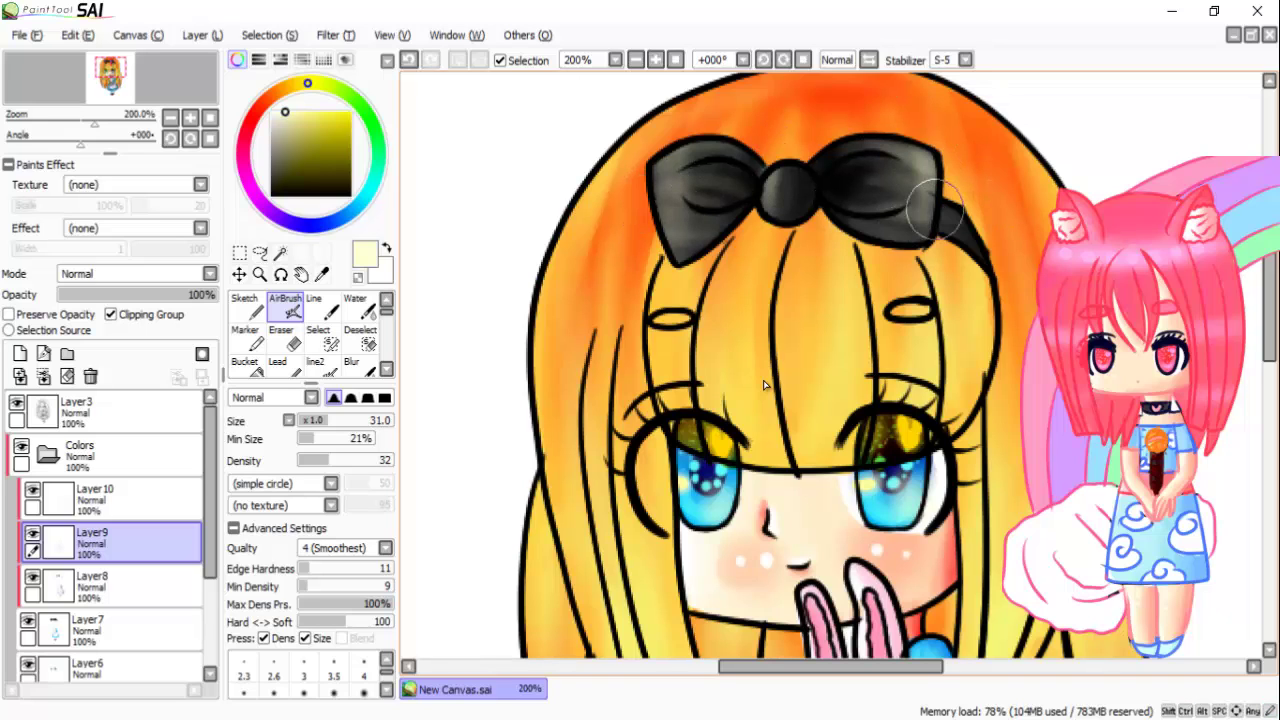
Step: Reduce the AirBrush to size 9 and add pale yellow highlights to the black shoes on Layer9
scroll(764, 385, "down", 10)
key("[")
key("[")
key("[")
key("[")
key("[")
key("[")
key("[")
key("[")
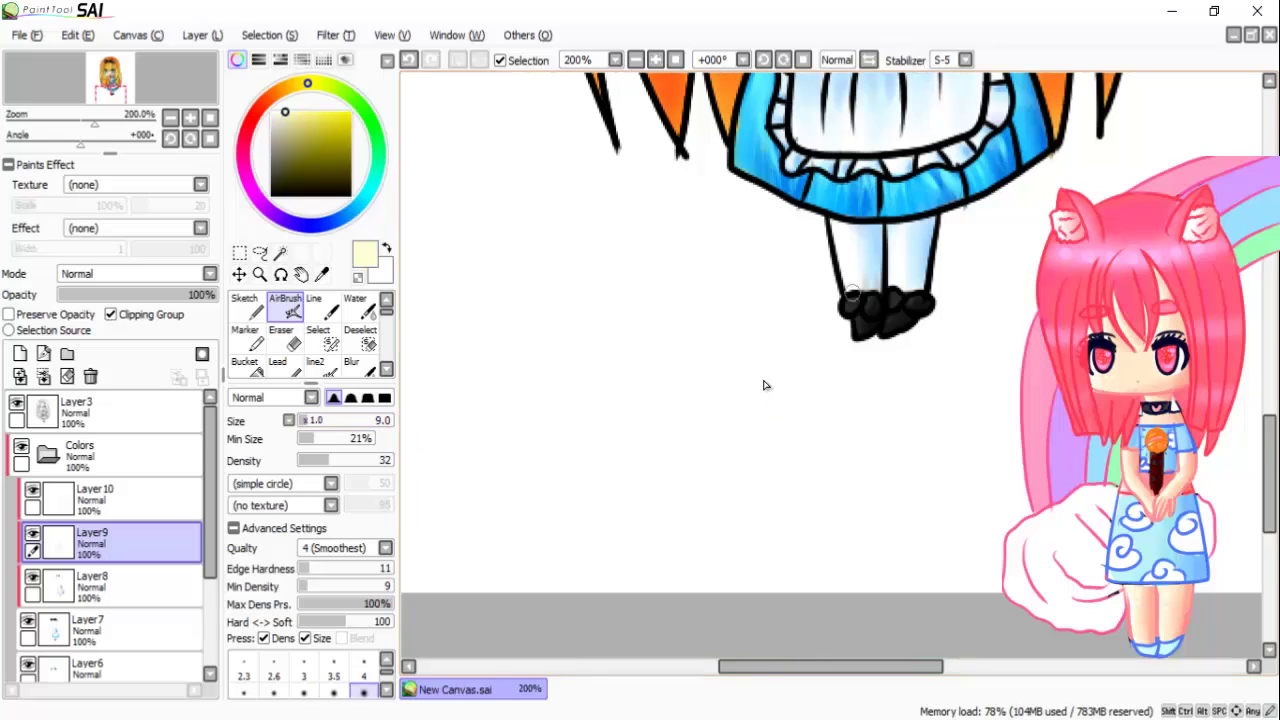
Step: Merge the Colors folder into the Base layer and add a new layer beneath it for the background
scroll(764, 385, "down", 3)
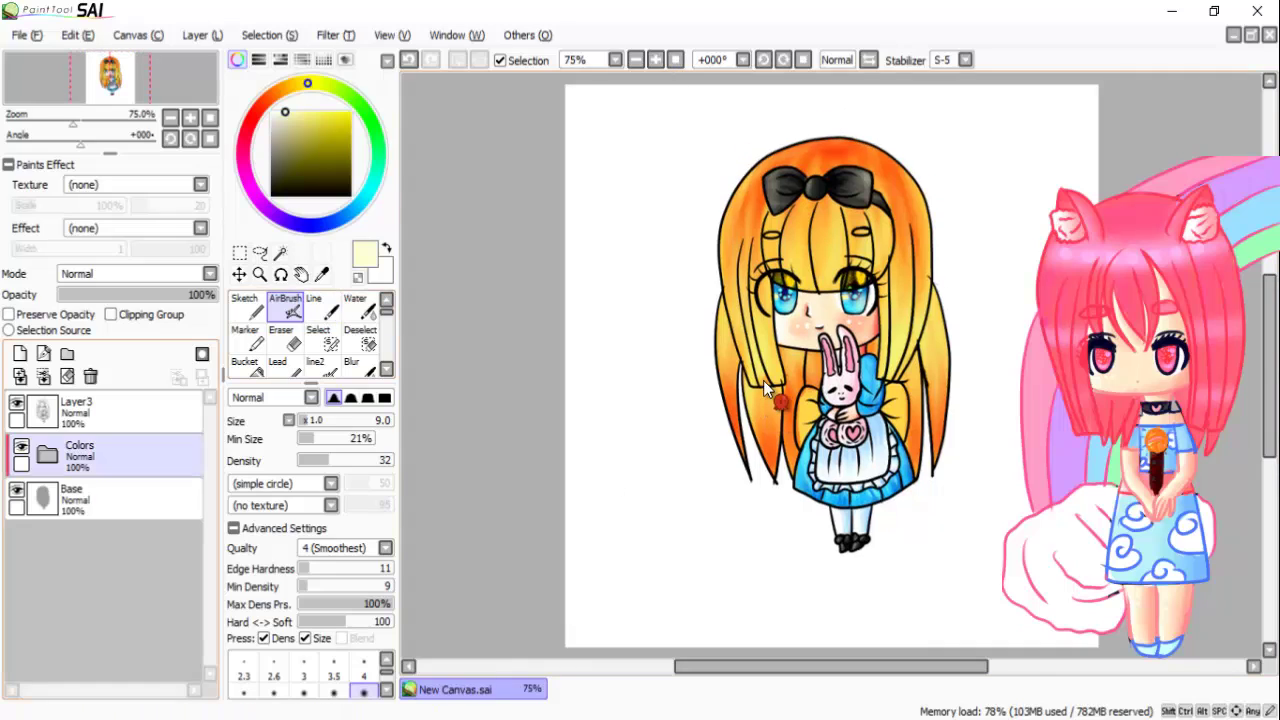
key("ctrl+e")
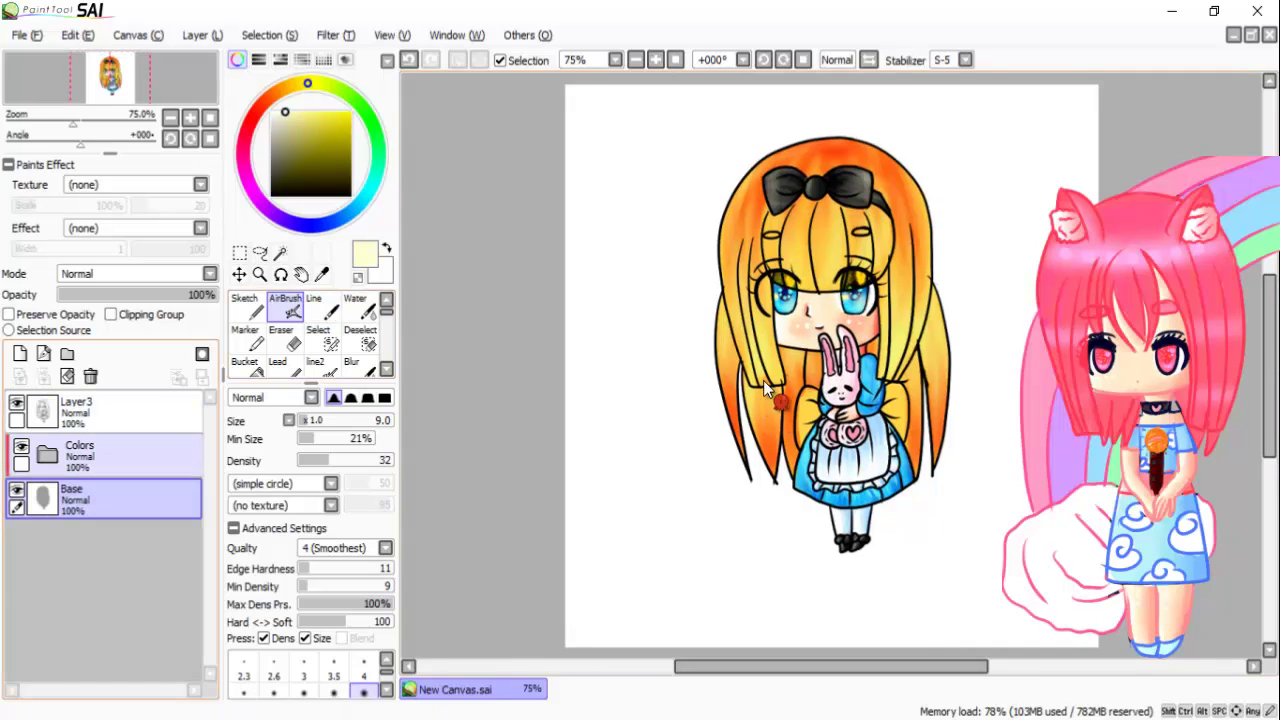
key("ctrl+shift+n")
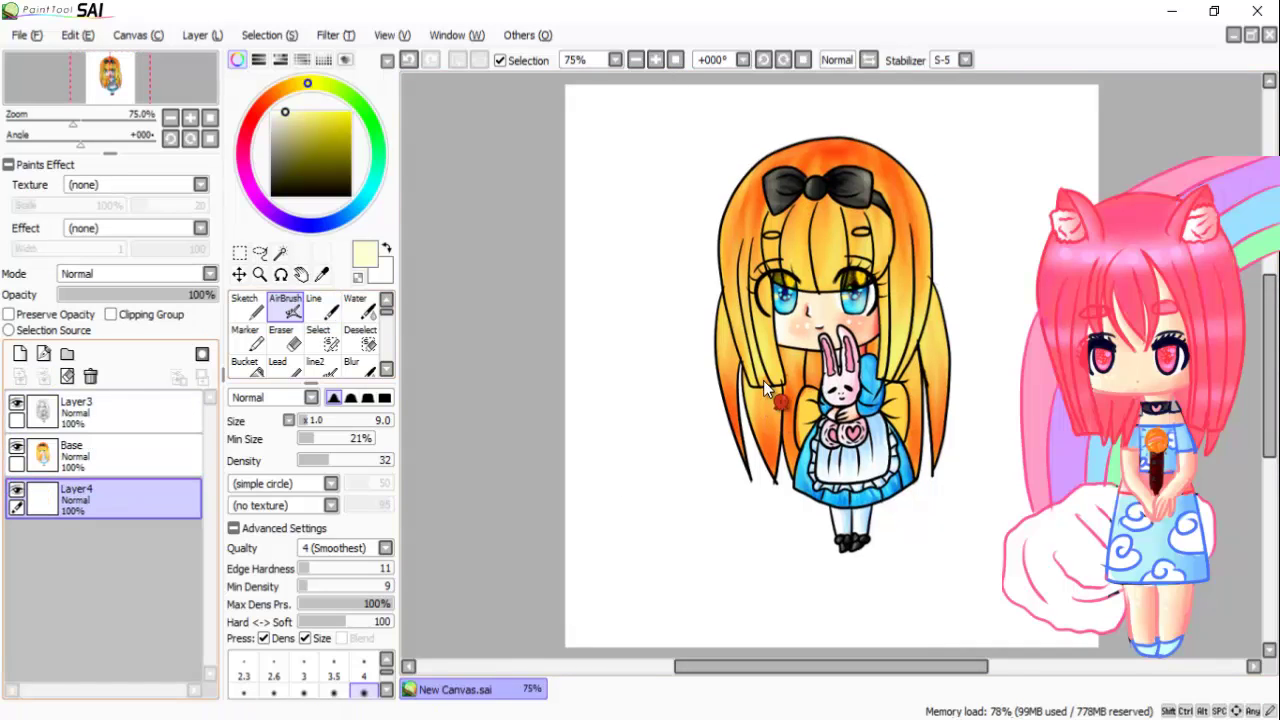
Step: Paint a pale cyan background wash on Layer4 with the size 290 Brush using Spread 1 bitmap and Dirt 01 texture
left_click(764, 385, "alt")
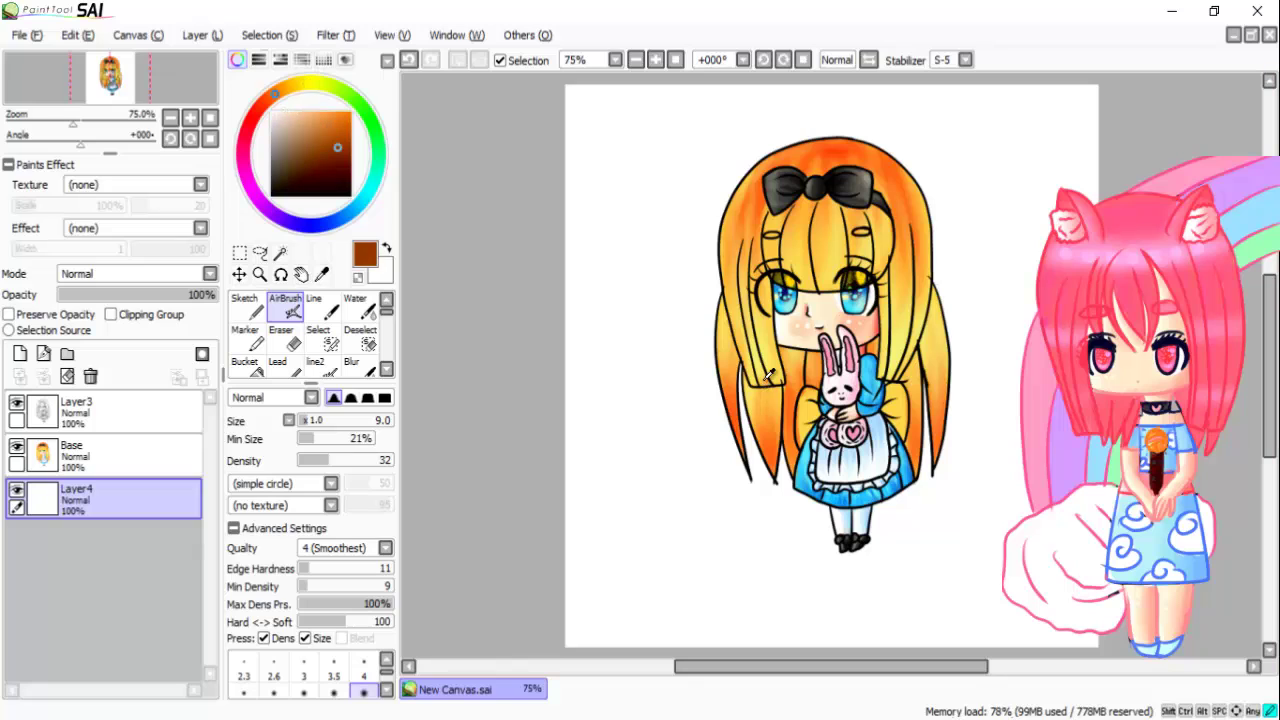
mouse_move(764, 385)
left_mouse_down()
mouse_move(790, 388)
mouse_move(770, 392)
left_mouse_up()
scroll(310, 330, "down", 3)
left_click(284, 347)
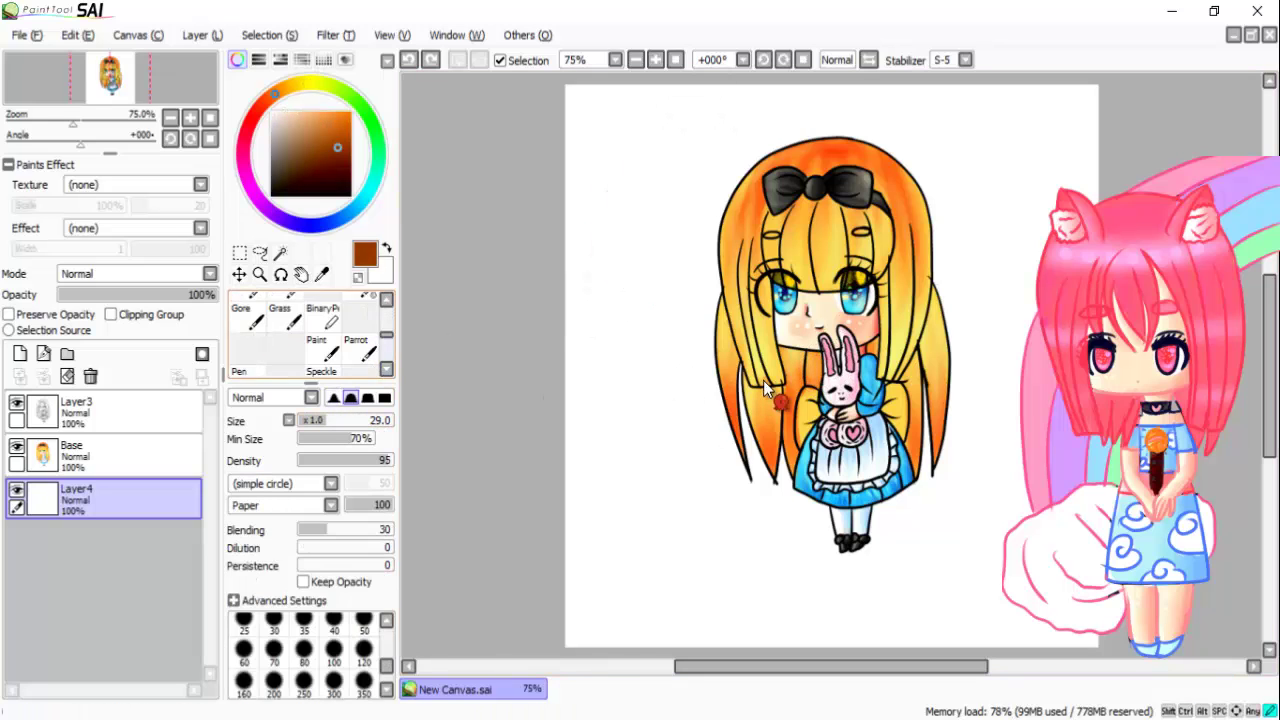
left_click(365, 197)
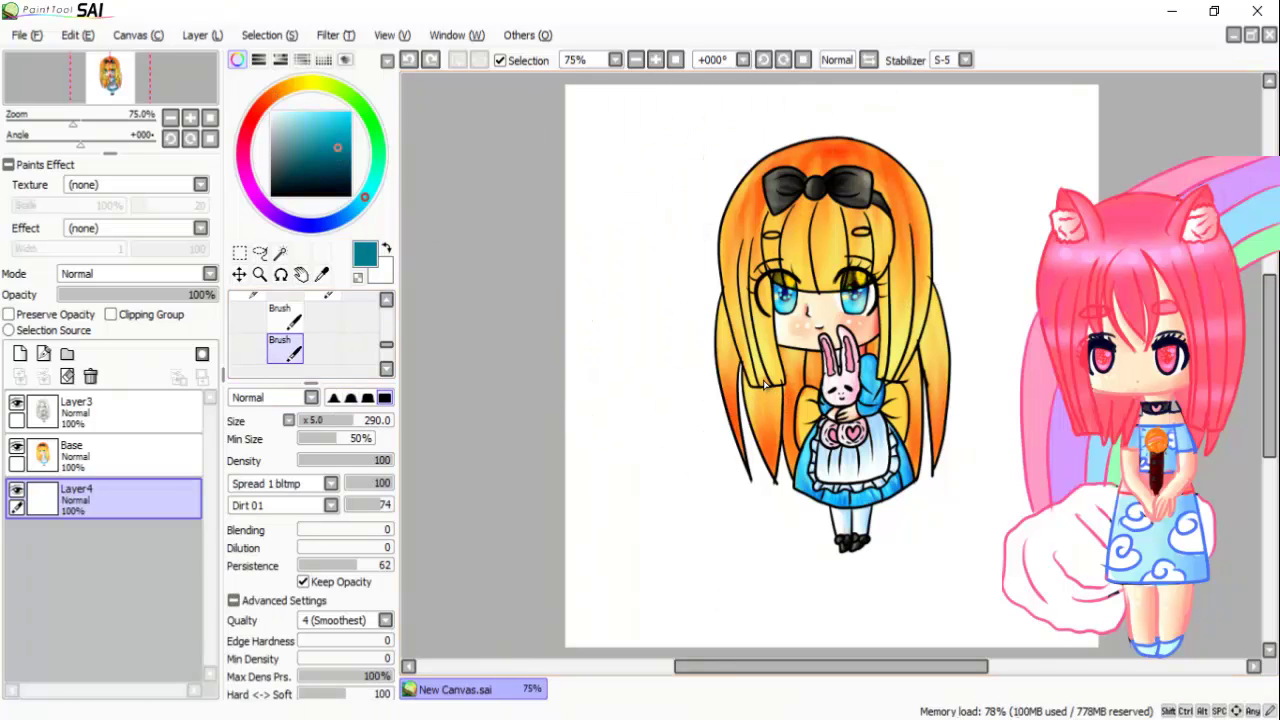
left_click(281, 112)
left_click_drag(610, 140, 925, 500)
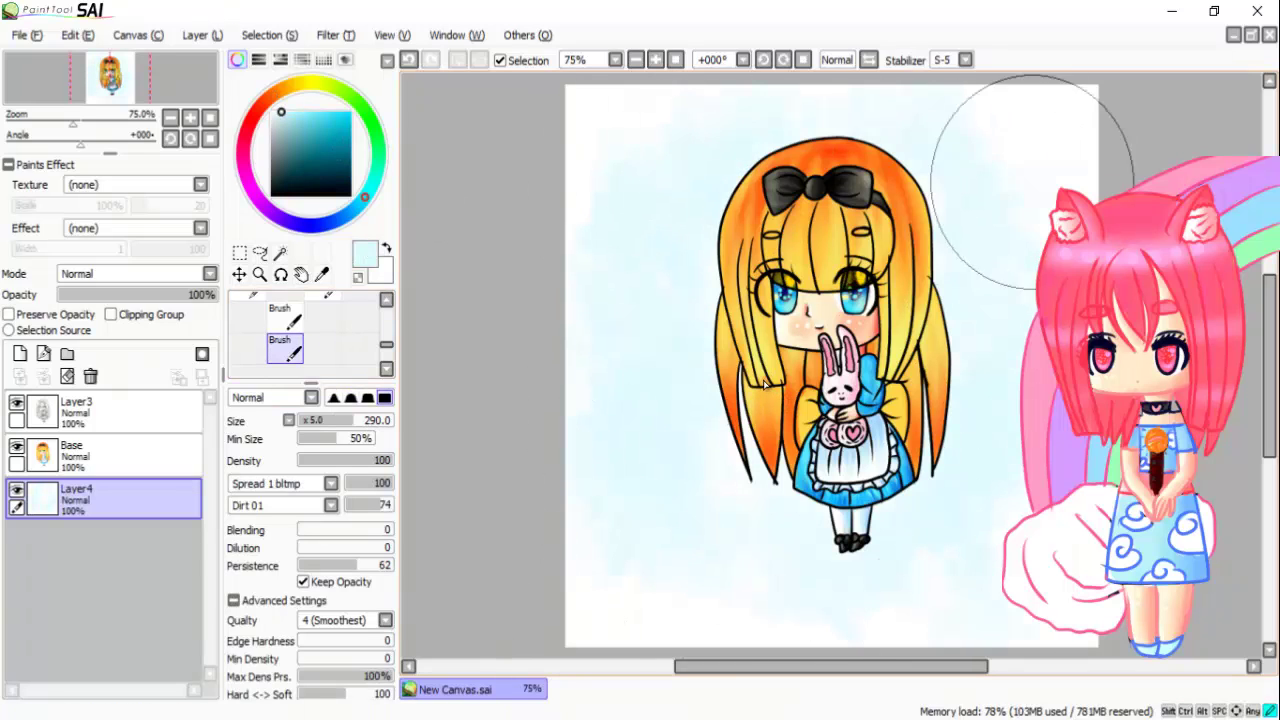
Step: Add Layer5 as a clipping layer above Layer4 and paint light blue patches around the girl
left_click(20, 353)
left_click_drag(145, 295, 215, 295)
left_click(110, 314)
left_click(301, 112)
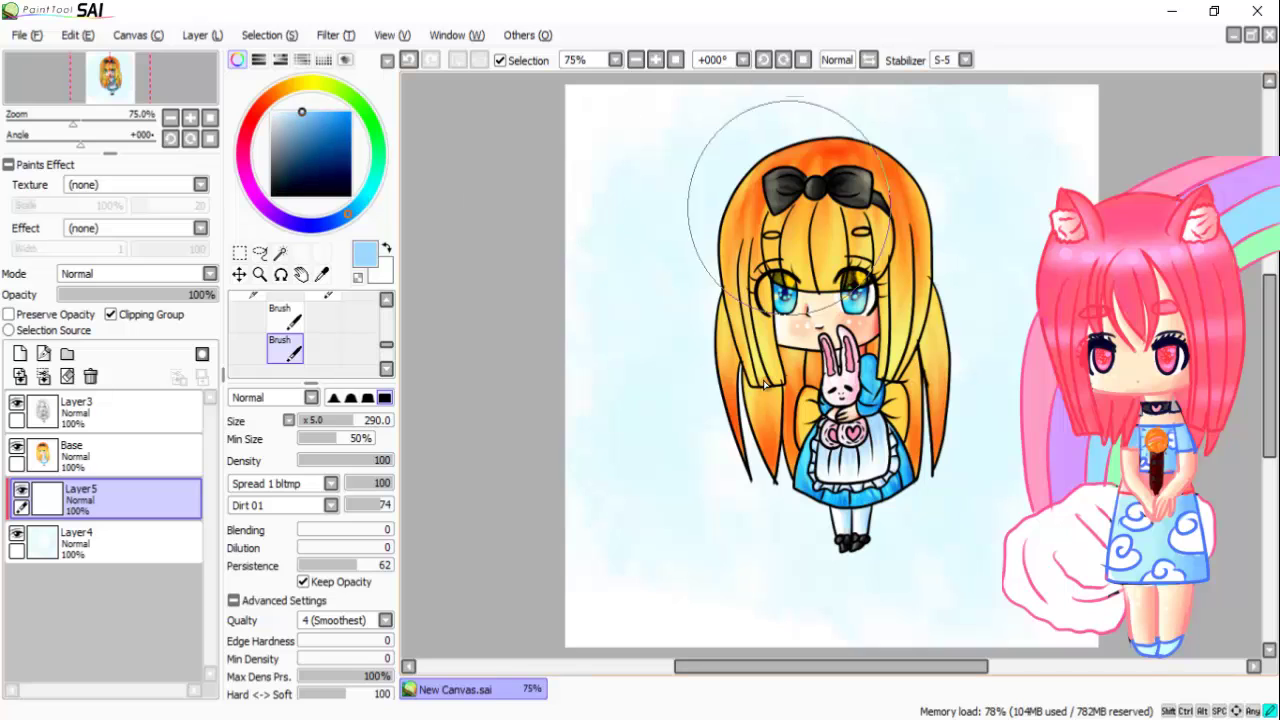
mouse_move(714, 214)
left_mouse_down()
mouse_move(760, 520)
mouse_move(690, 292)
left_mouse_up()
Step: Soften the blue patches with pale cyan on a new clipped Layer6, and merge both clipped layers into Layer4
left_click(20, 353)
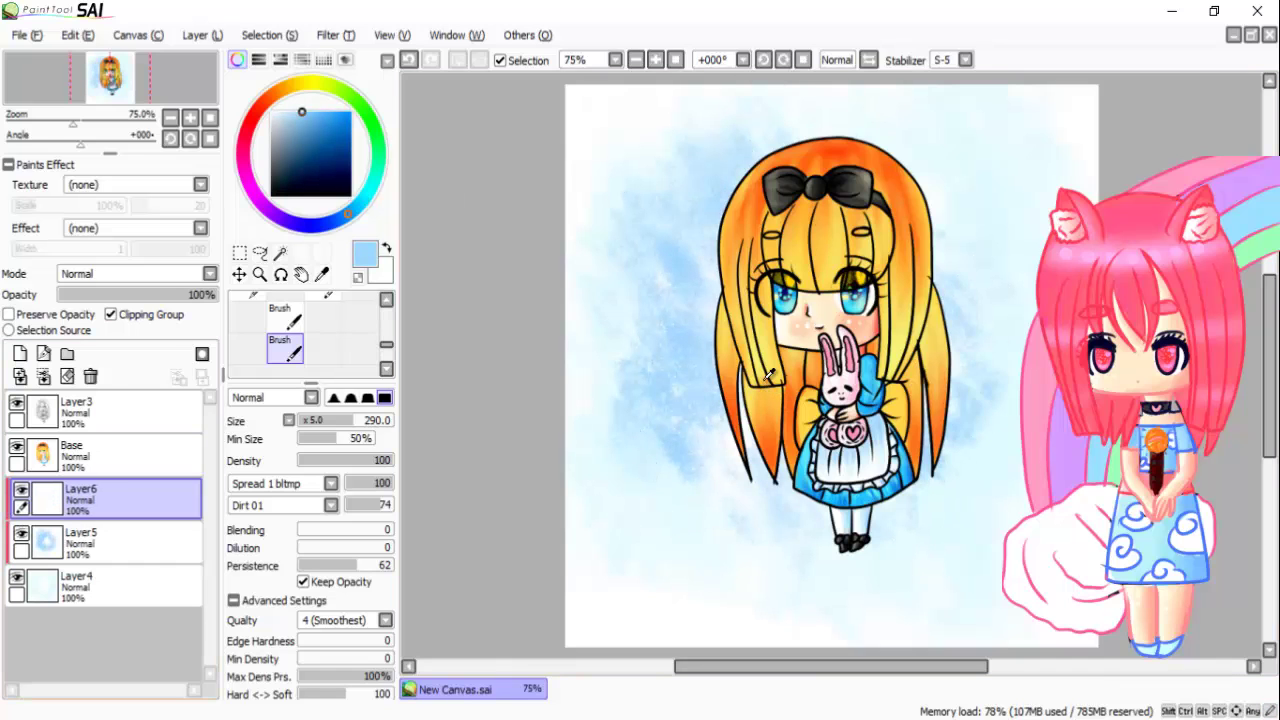
left_click(281, 112)
mouse_move(700, 115)
left_mouse_down()
mouse_move(806, 503)
mouse_move(743, 114)
mouse_move(757, 600)
left_mouse_up()
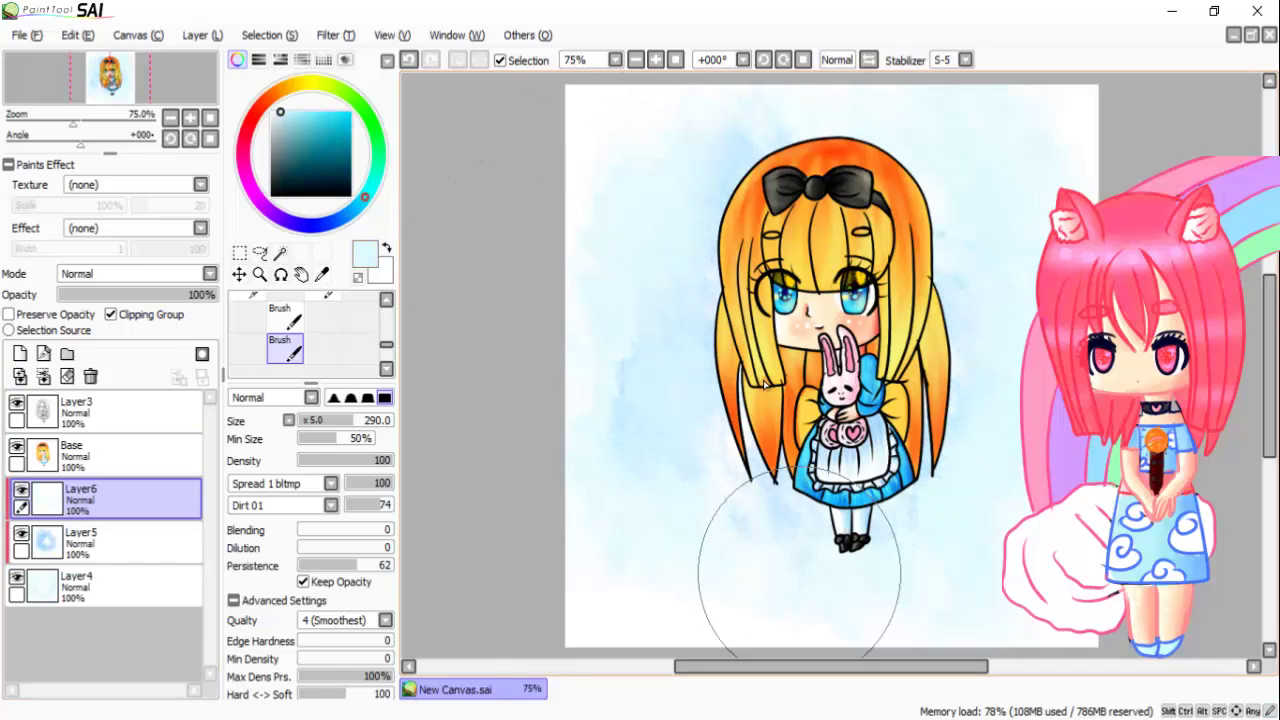
key("ctrl+e")
key("ctrl+e")
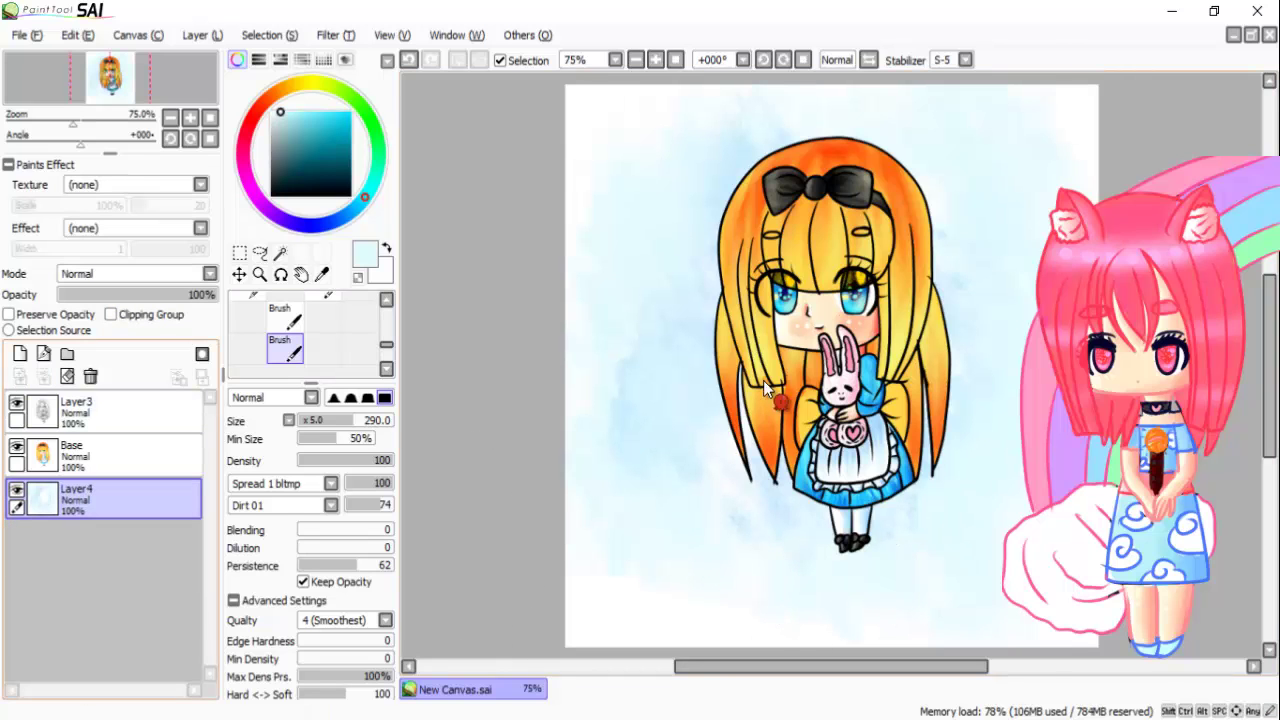